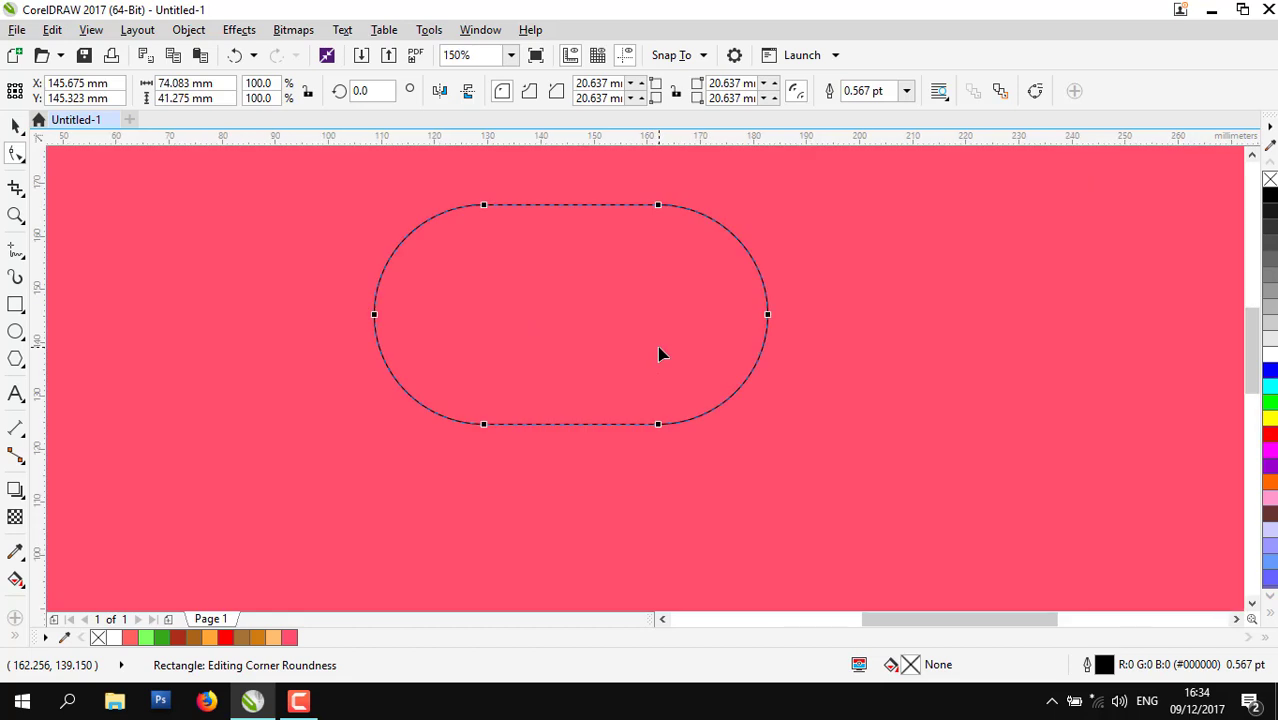
- Move the rounded rectangle slightly to the right and give it a light yellow uniform fill
left_click(15, 125)
left_click_drag(695, 330, 715, 333)
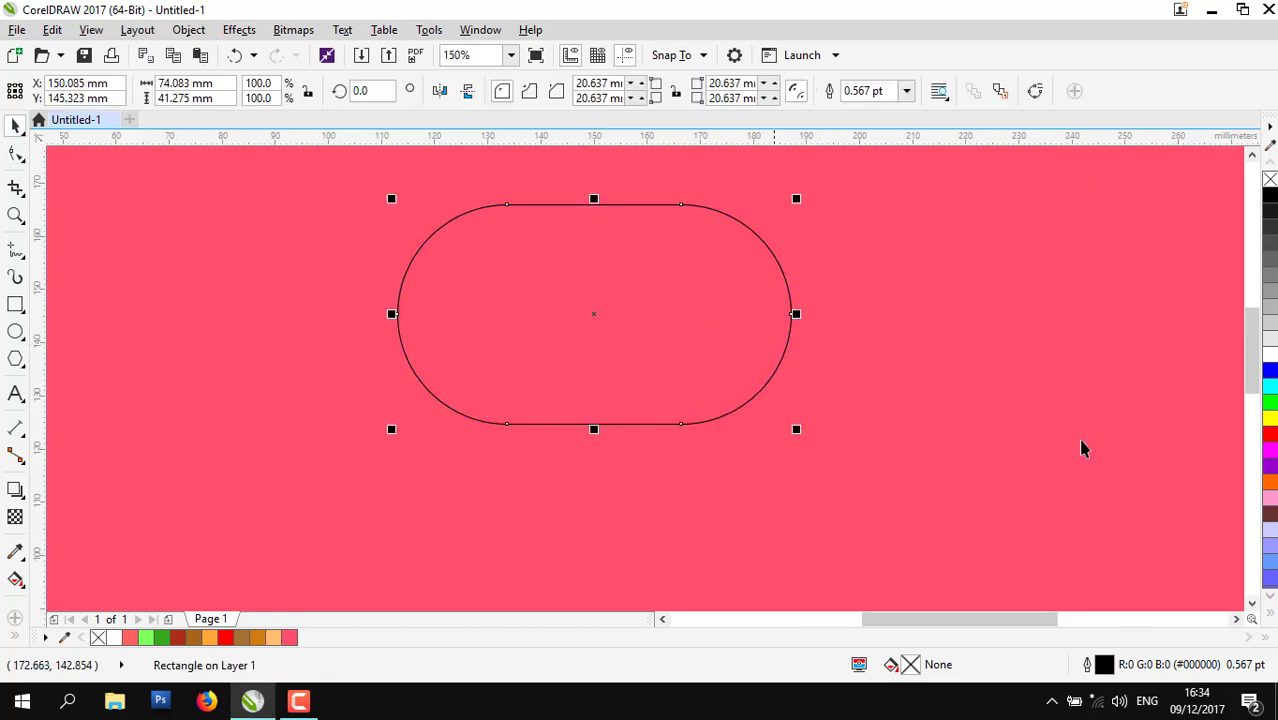
double_click(915, 667)
left_click_drag(577, 180, 1267, 180)
left_click(1033, 210)
left_click_drag(1070, 180, 950, 154)
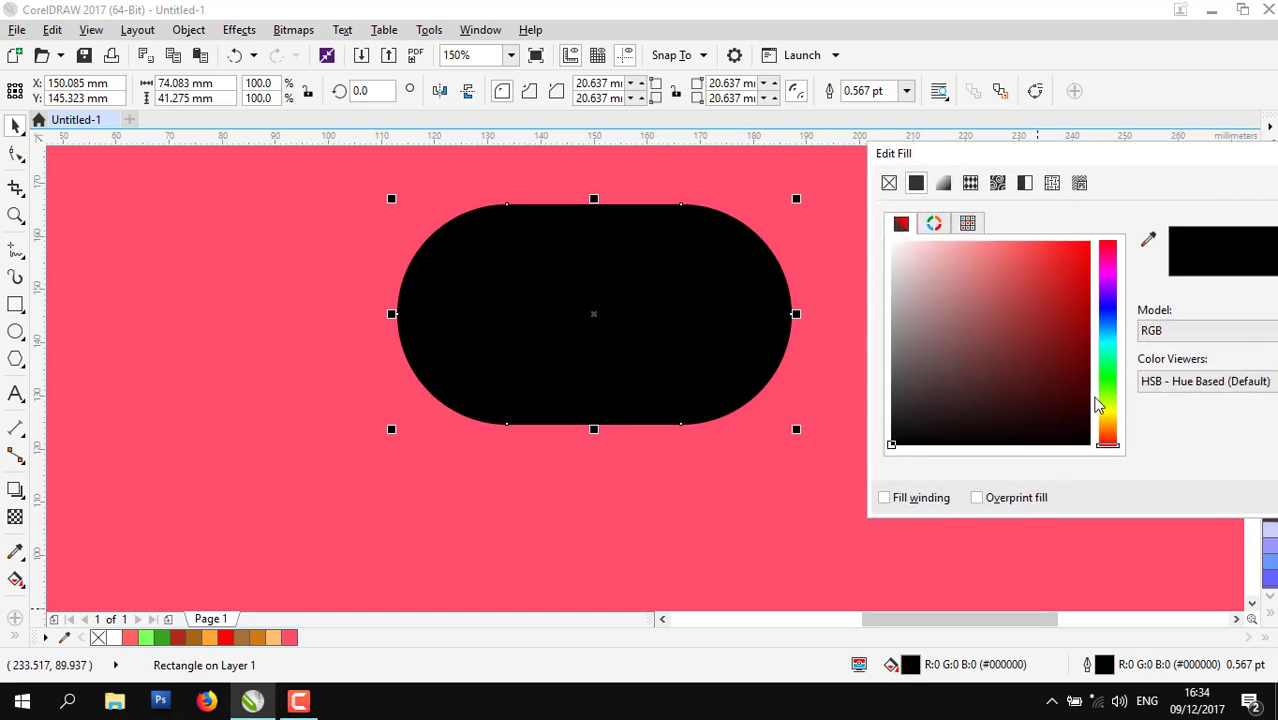
left_click_drag(1107, 438, 1107, 410)
left_click_drag(1018, 300, 1018, 241)
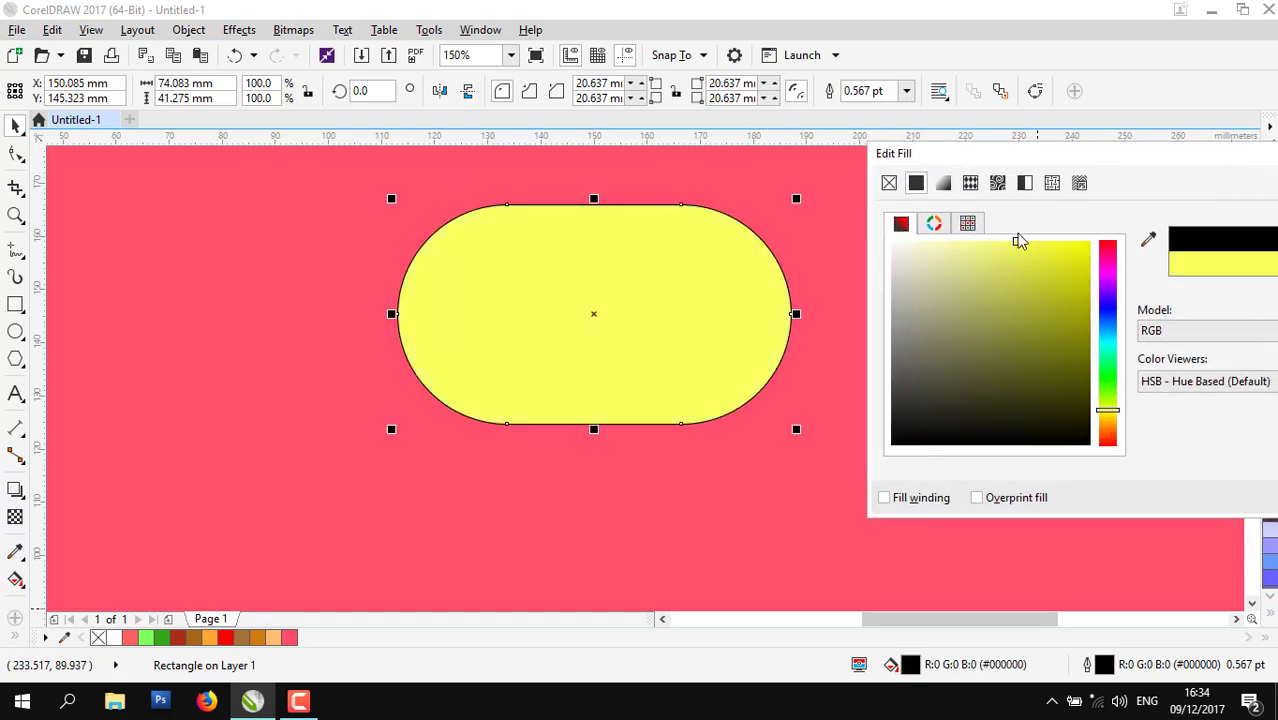
left_click_drag(1104, 411, 1108, 418)
left_click_drag(988, 234, 985, 224)
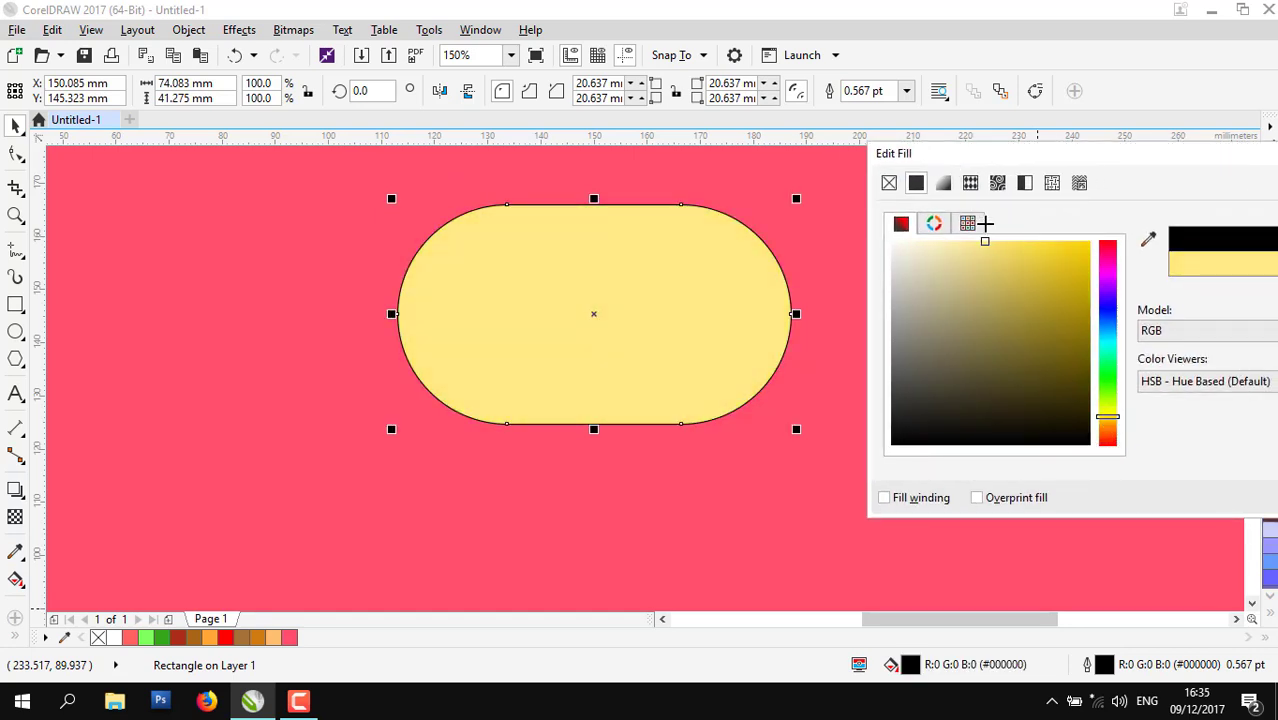
- Refine the rounded rectangle's fill to pale cream #FFF1B2 and remove its outline
left_click_drag(1080, 157, 968, 160)
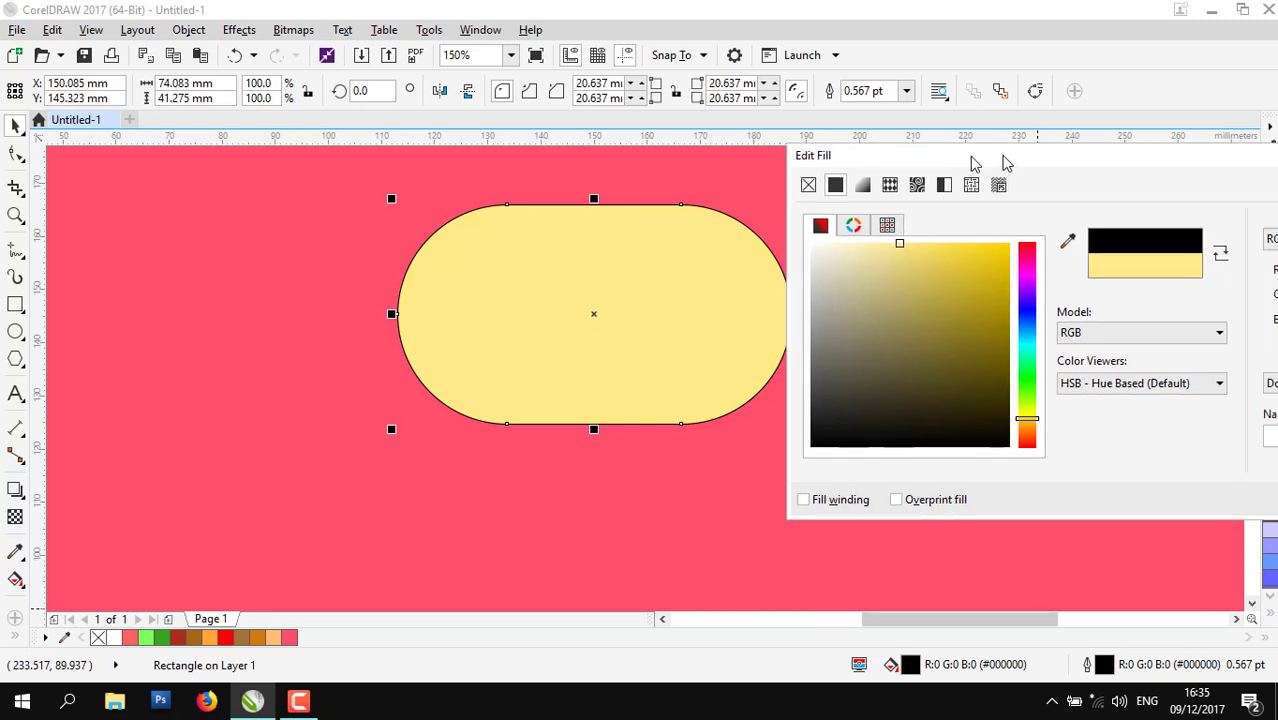
left_click_drag(1189, 165, 885, 166)
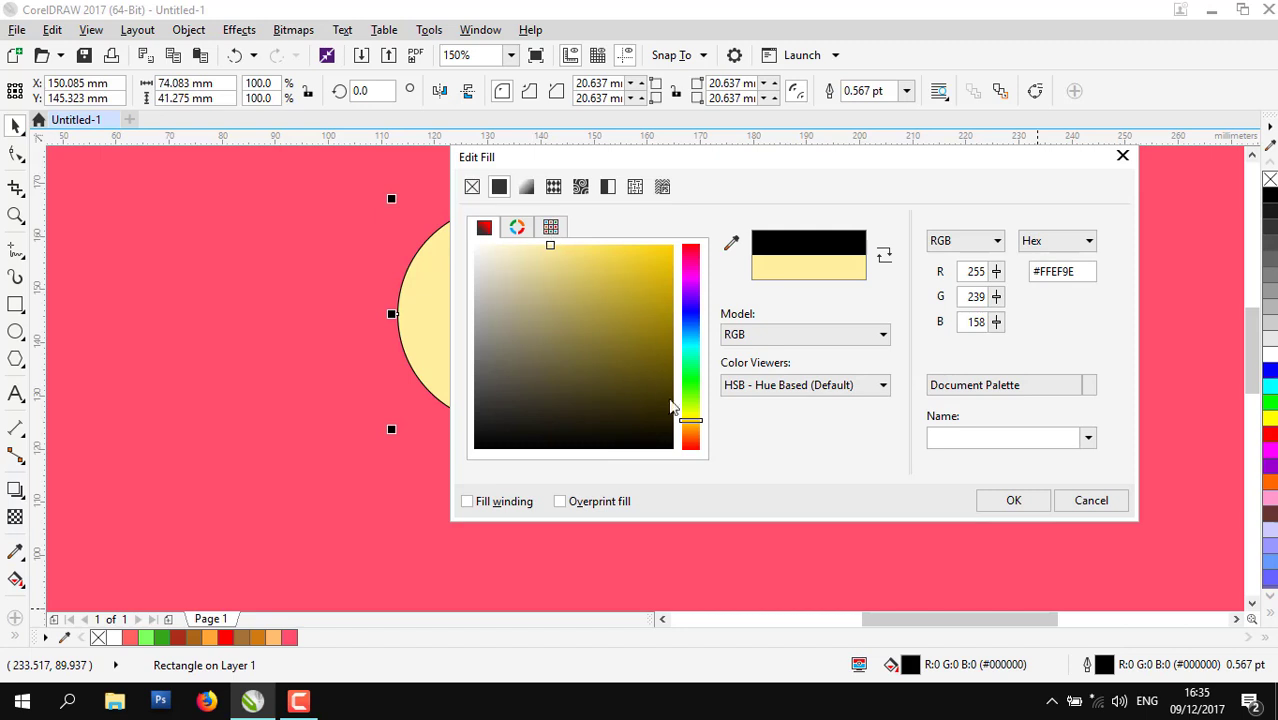
left_click_drag(702, 430, 702, 428)
mouse_move(583, 264)
left_mouse_down()
mouse_move(508, 213)
mouse_move(528, 211)
left_mouse_up()
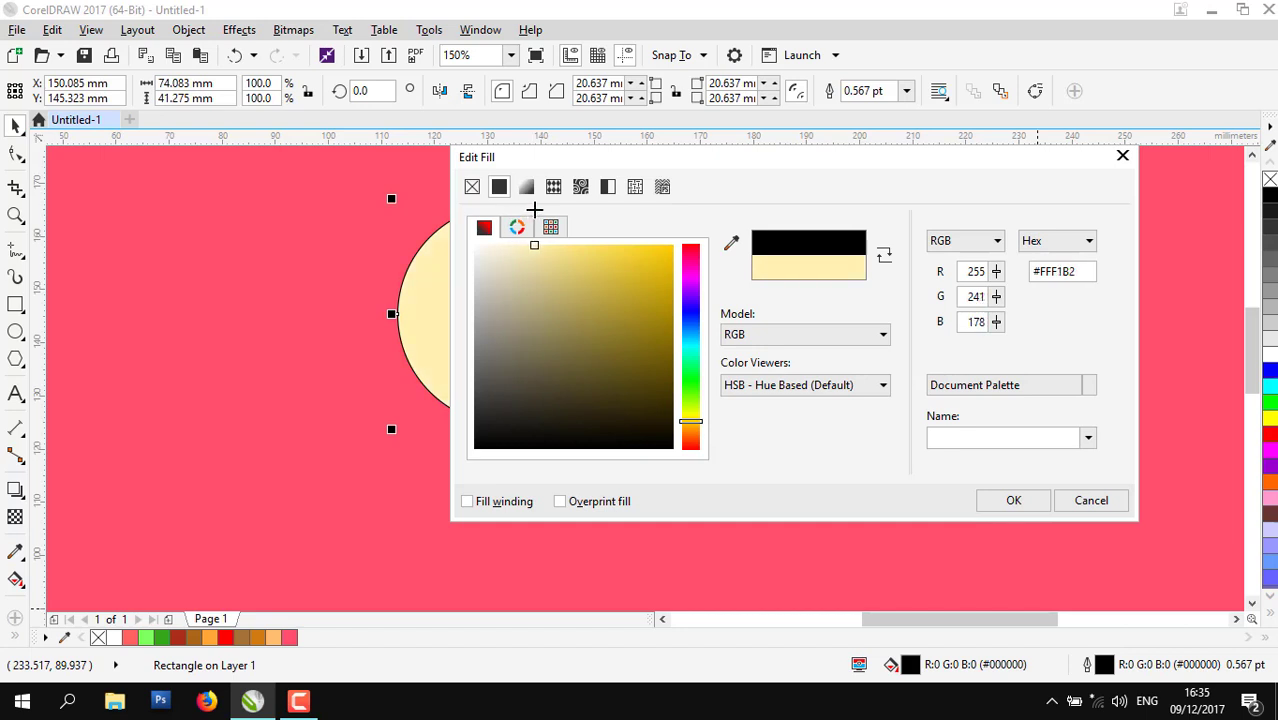
left_click(1013, 500)
right_click(1270, 179)
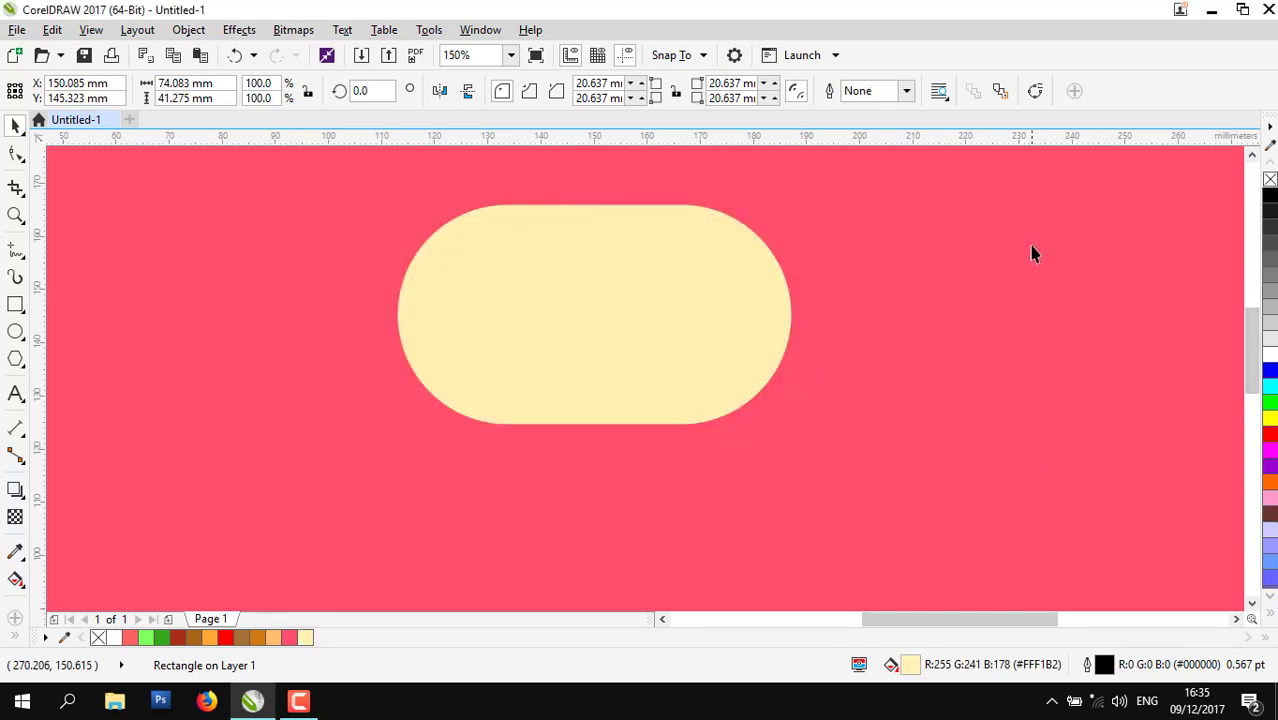
key("Escape")
- Narrow the cream shape to about 71 mm and stretch it downward to about 63 mm tall
scroll(502, 433, "down", 2)
scroll(502, 433, "up", 2)
left_click(579, 417)
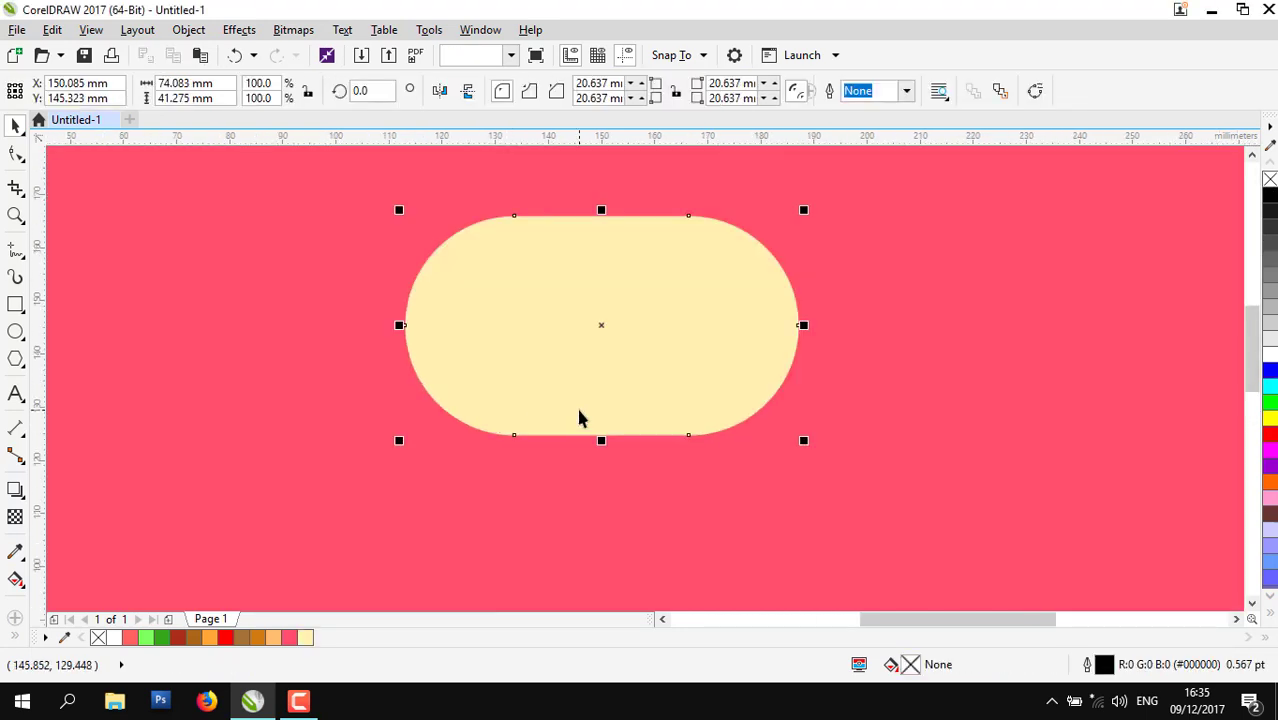
left_click_drag(804, 326, 789, 326)
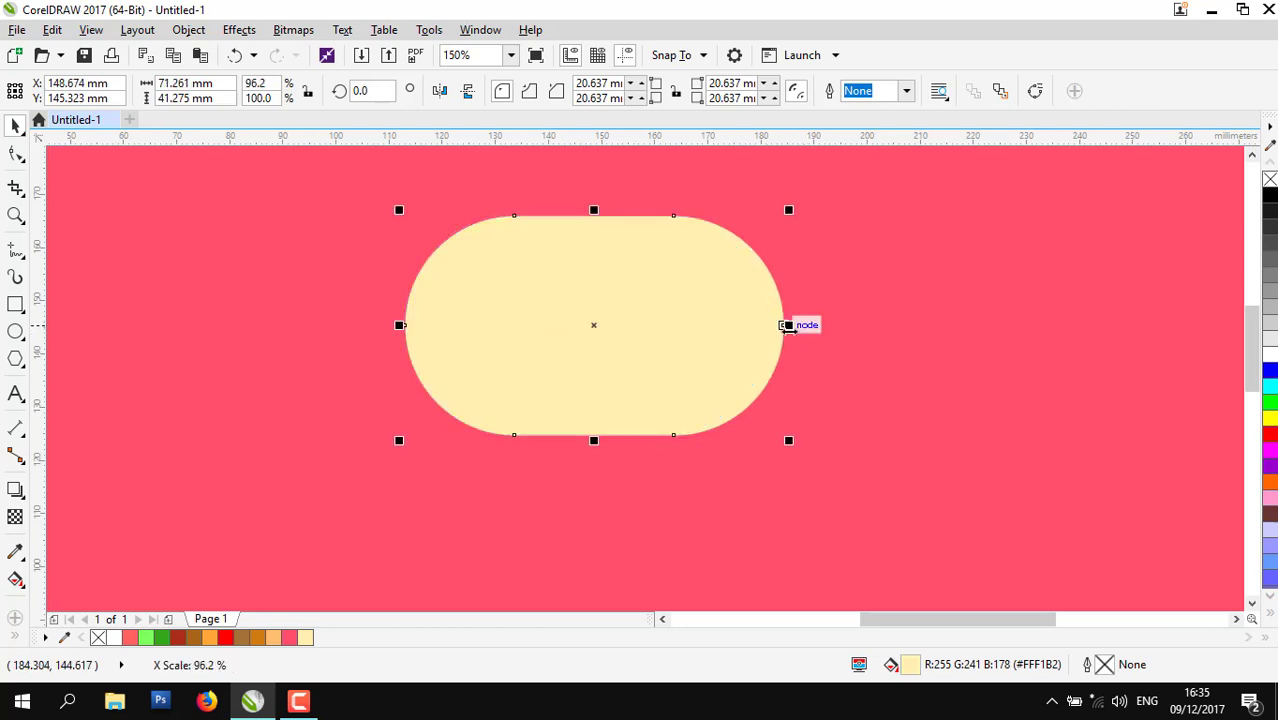
key("Escape")
left_click(590, 432)
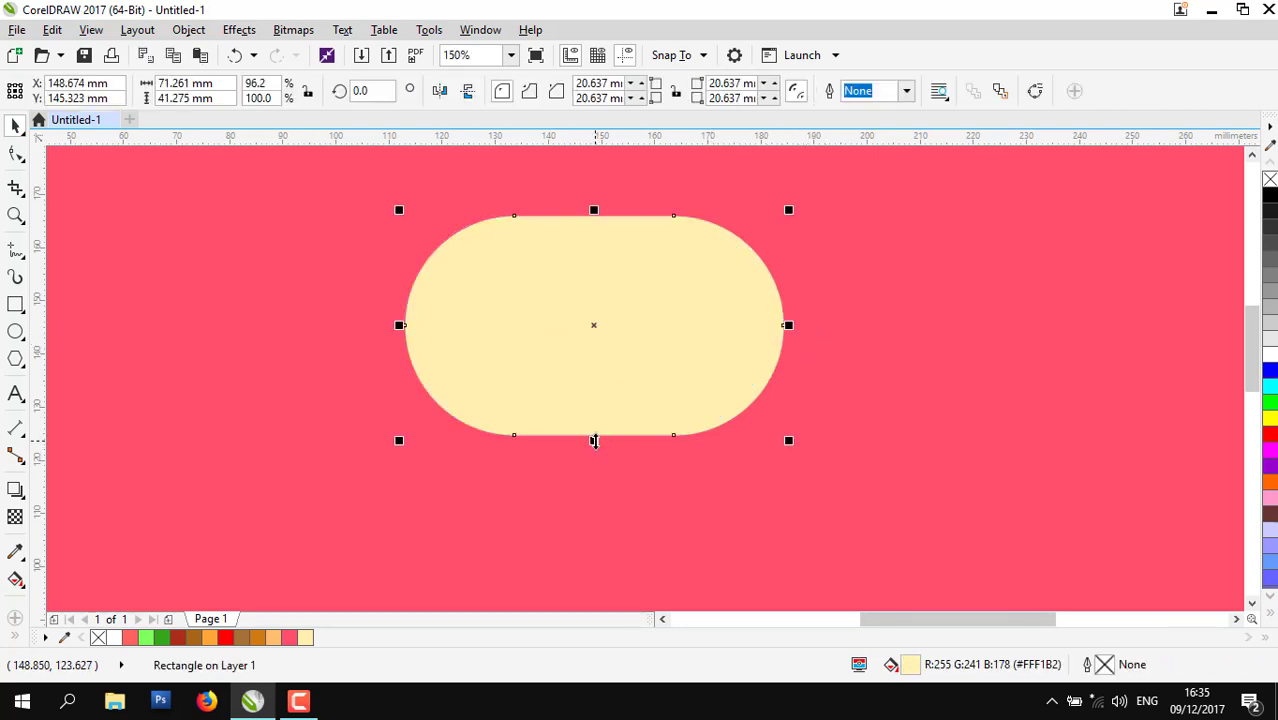
left_click_drag(591, 437, 593, 555)
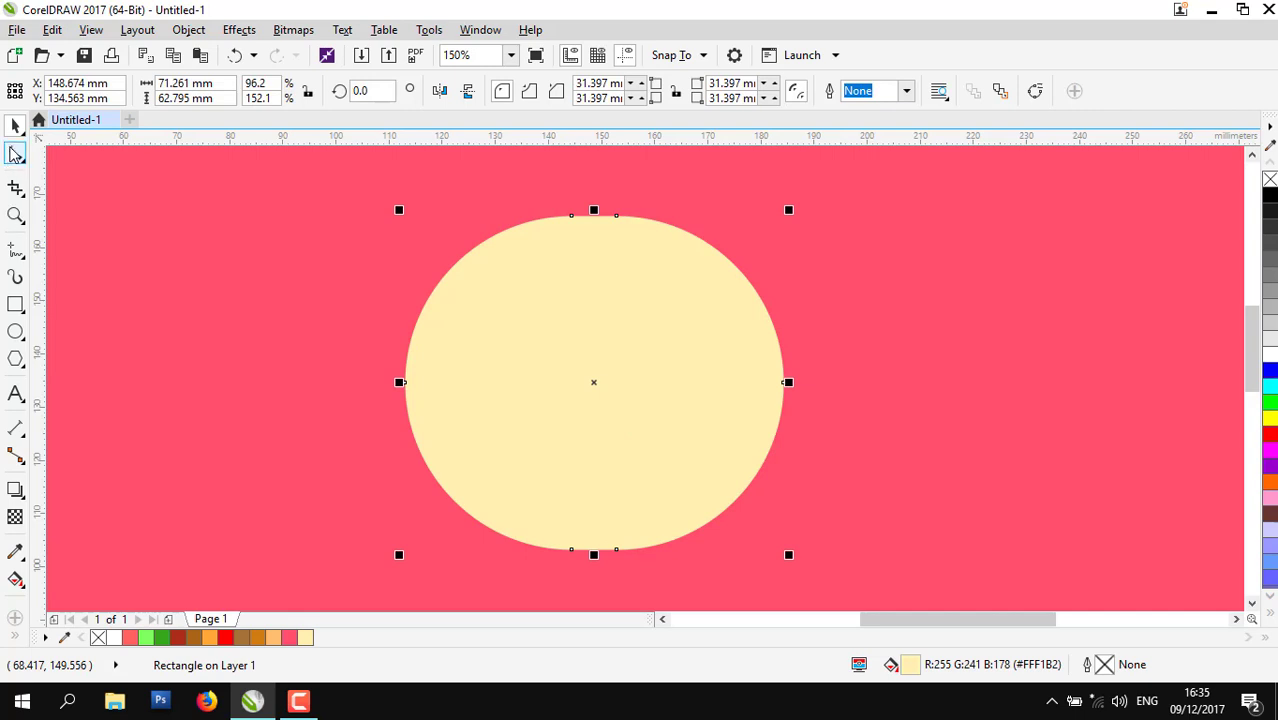
- Reduce the cream shape's corner rounding to a radius of about 23.6 mm
left_click(15, 153)
left_click_drag(401, 382, 403, 432)
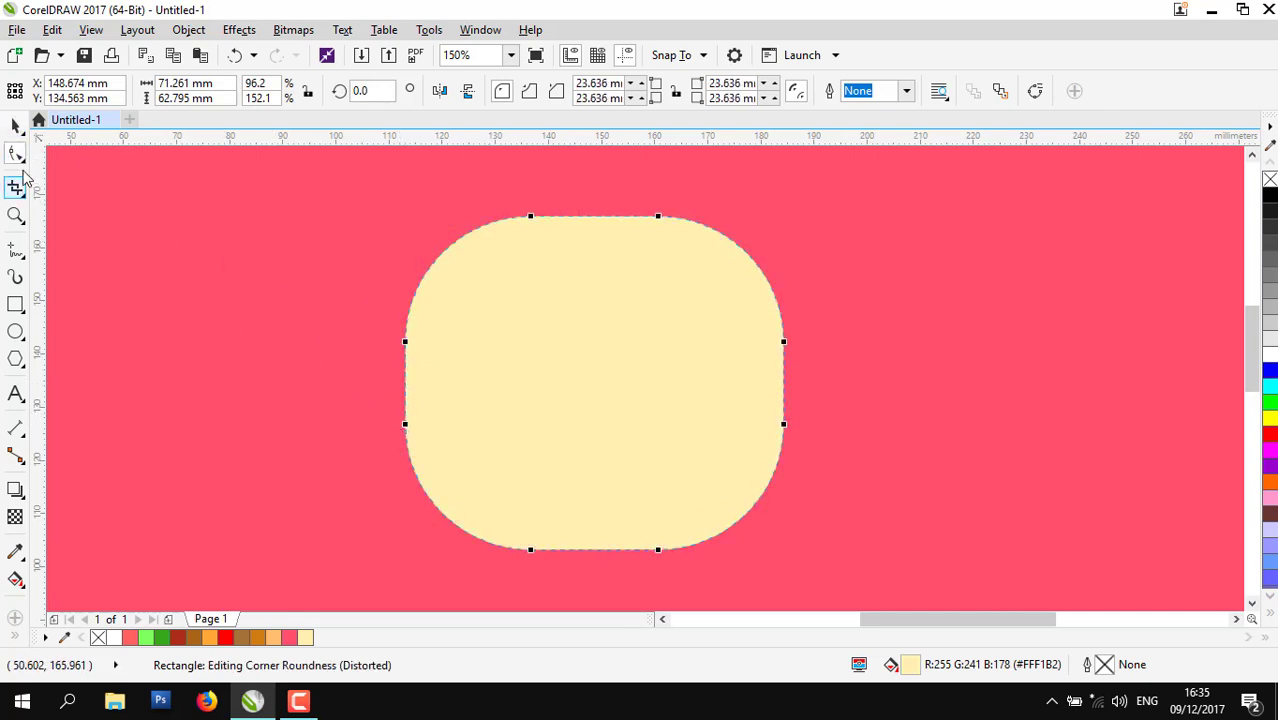
left_click(15, 125)
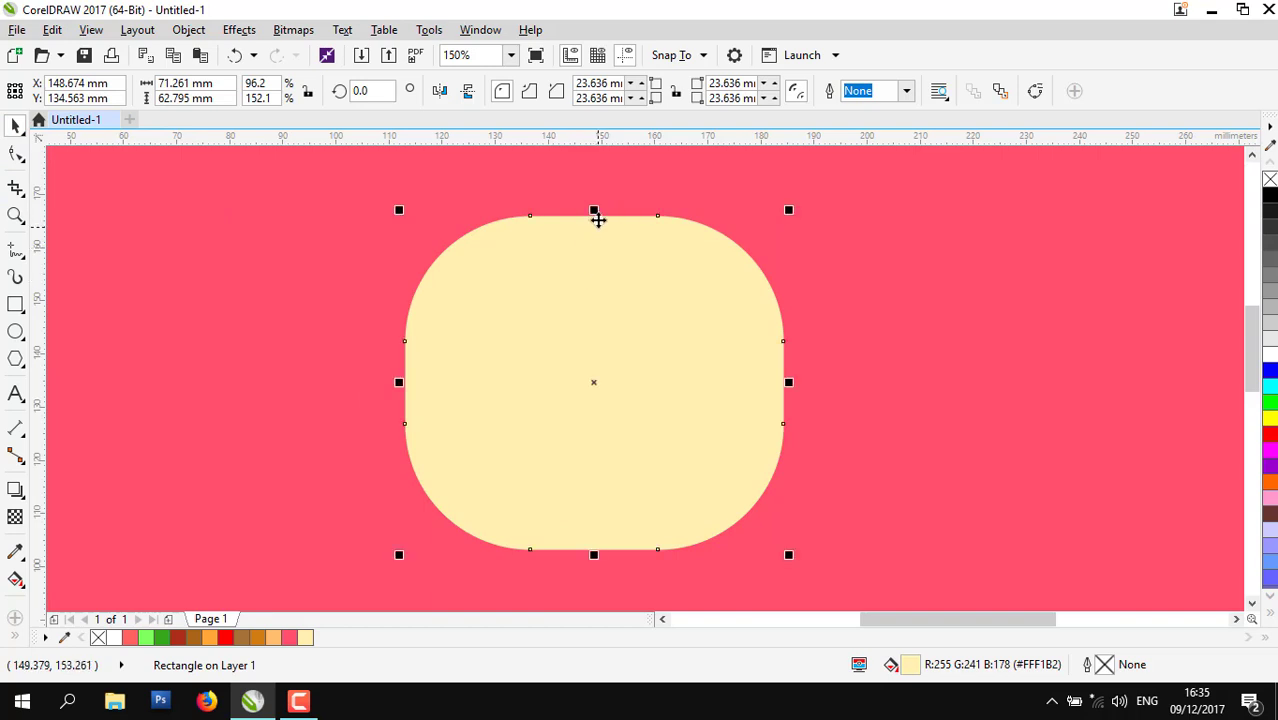
- Reduce the cream shape's height to about 52 mm and move it upward
left_click_drag(594, 210, 594, 268)
left_click(826, 280)
left_click_drag(675, 387, 675, 336)
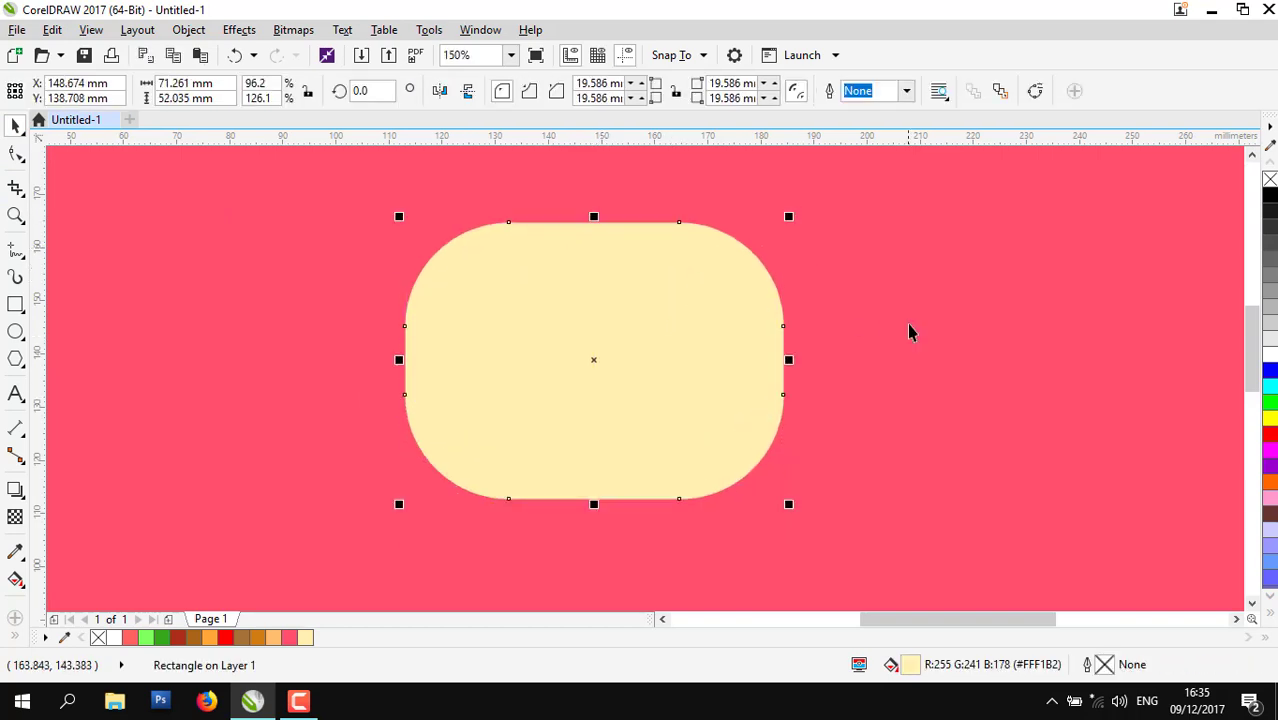
left_click(905, 326)
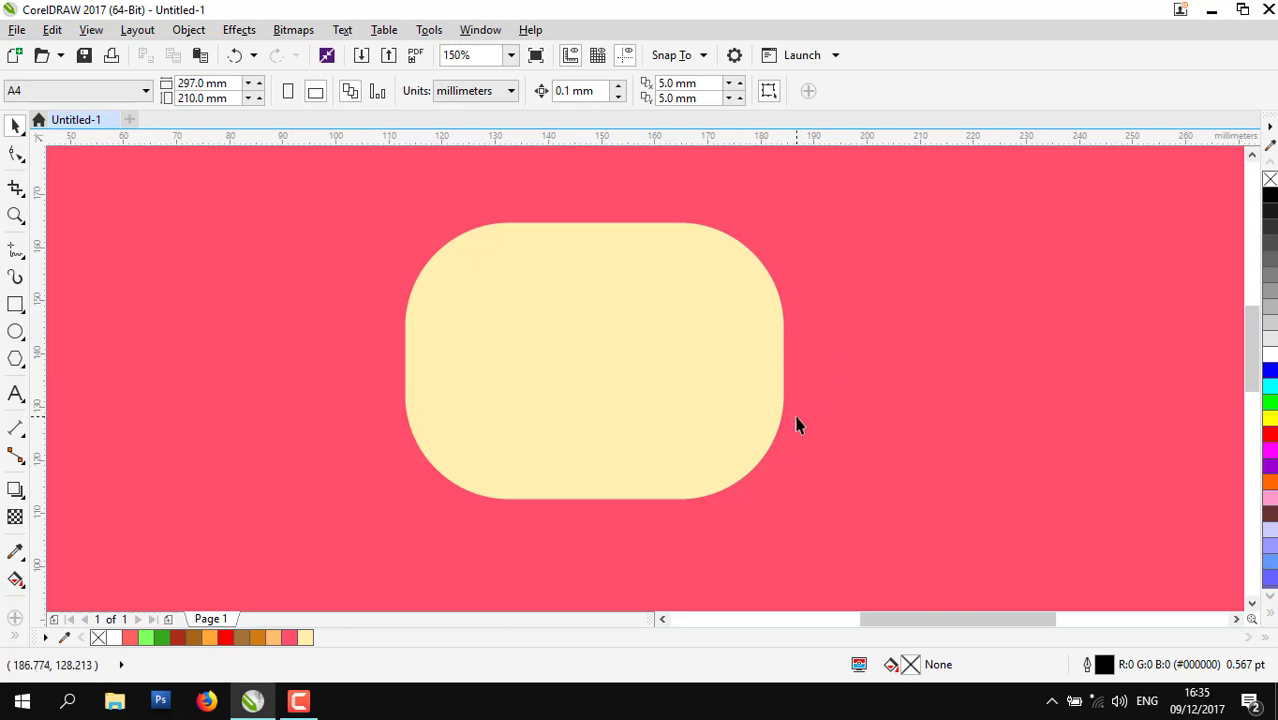
- Widen the cream shape to about 74 mm and shift it slightly to the left
left_click(725, 345)
left_click_drag(799, 362, 801, 355)
left_click_drag(621, 374, 588, 374)
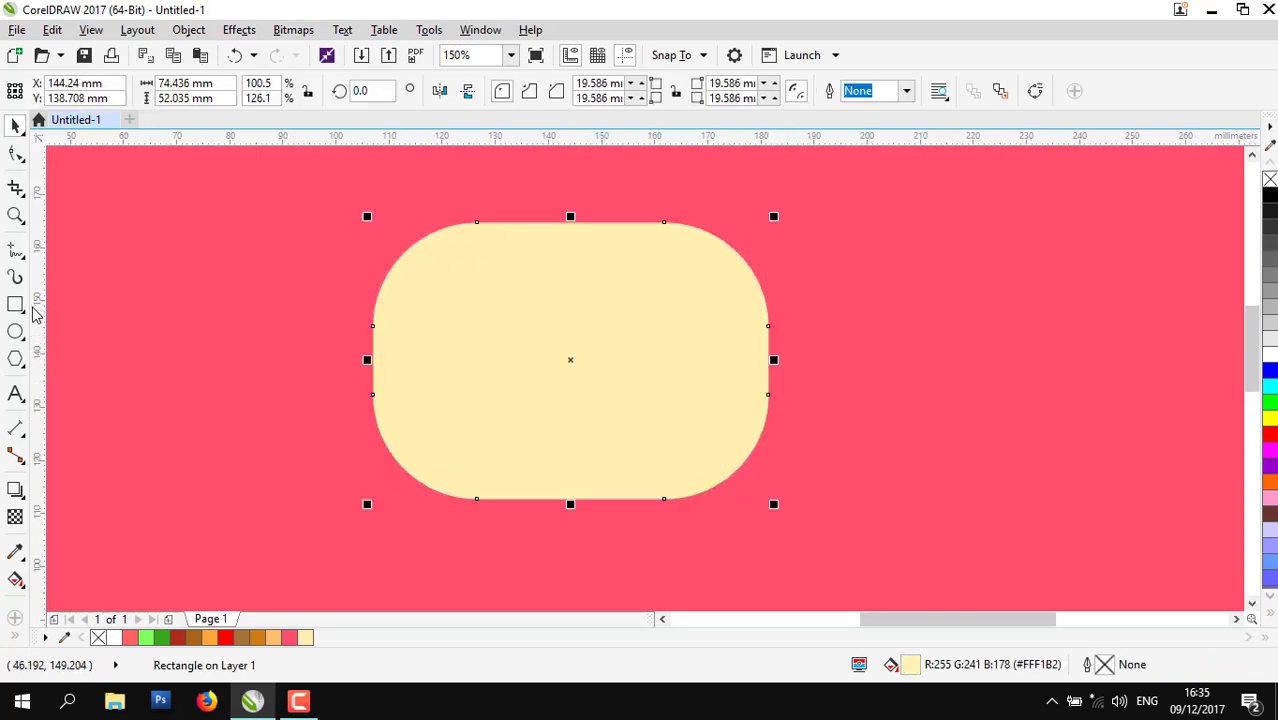
- Draw a slightly tilted ellipse about 28 by 25 mm over the cream shape's left edge, filled with the sampled cream colour
left_click(16, 332)
mouse_move(278, 300)
left_mouse_down()
mouse_move(405, 429)
mouse_move(442, 423)
mouse_move(431, 434)
mouse_move(414, 419)
mouse_move(421, 461)
left_mouse_up()
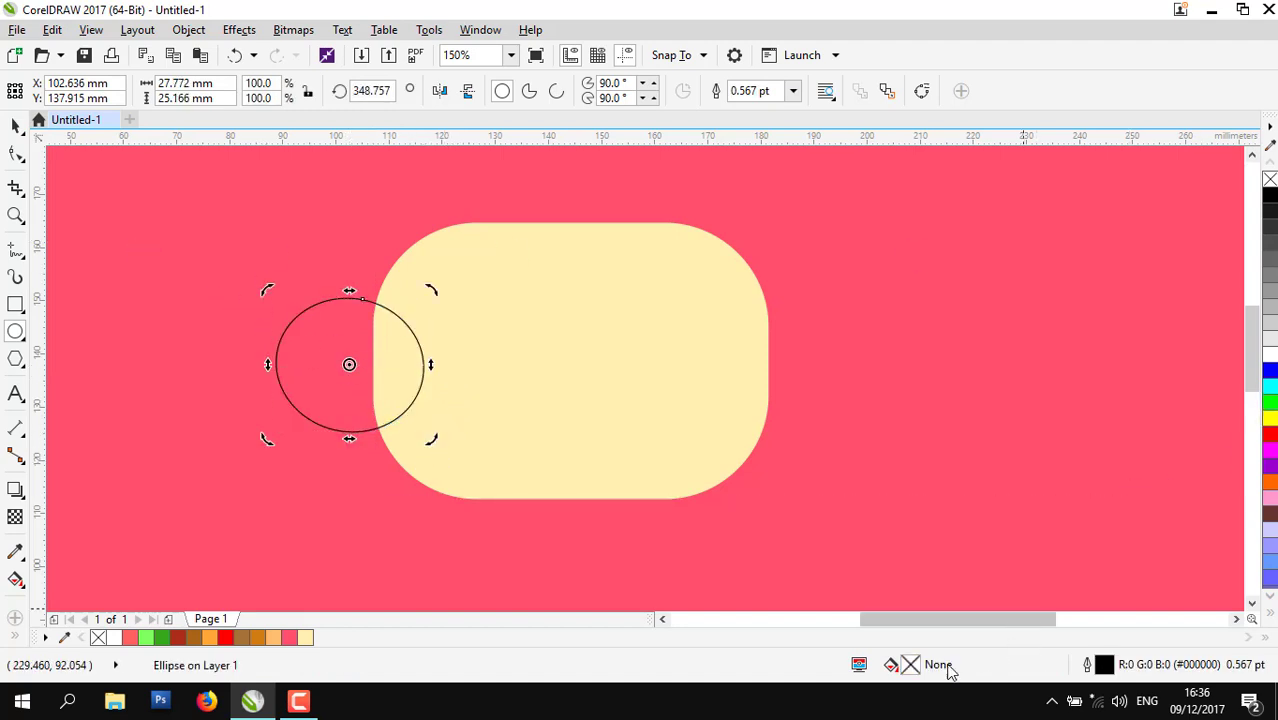
double_click(912, 664)
left_click_drag(444, 183, 874, 137)
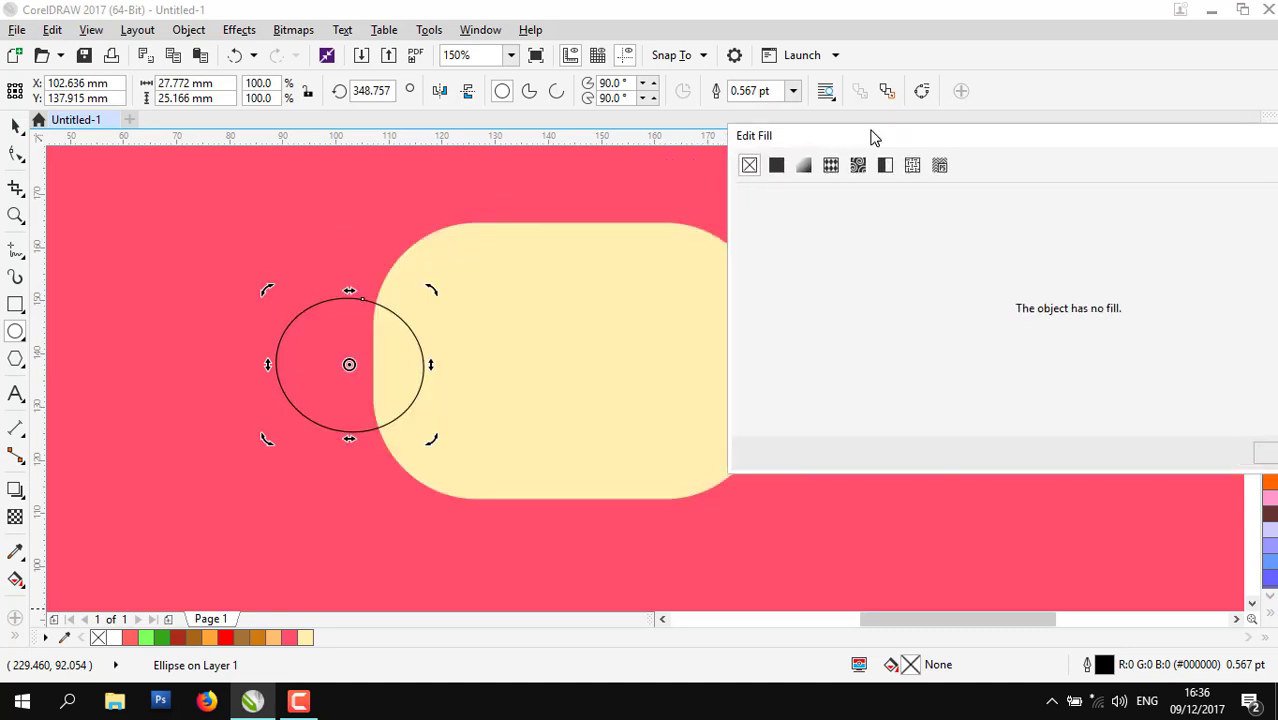
left_click(777, 166)
left_click(1008, 222)
left_click(548, 289)
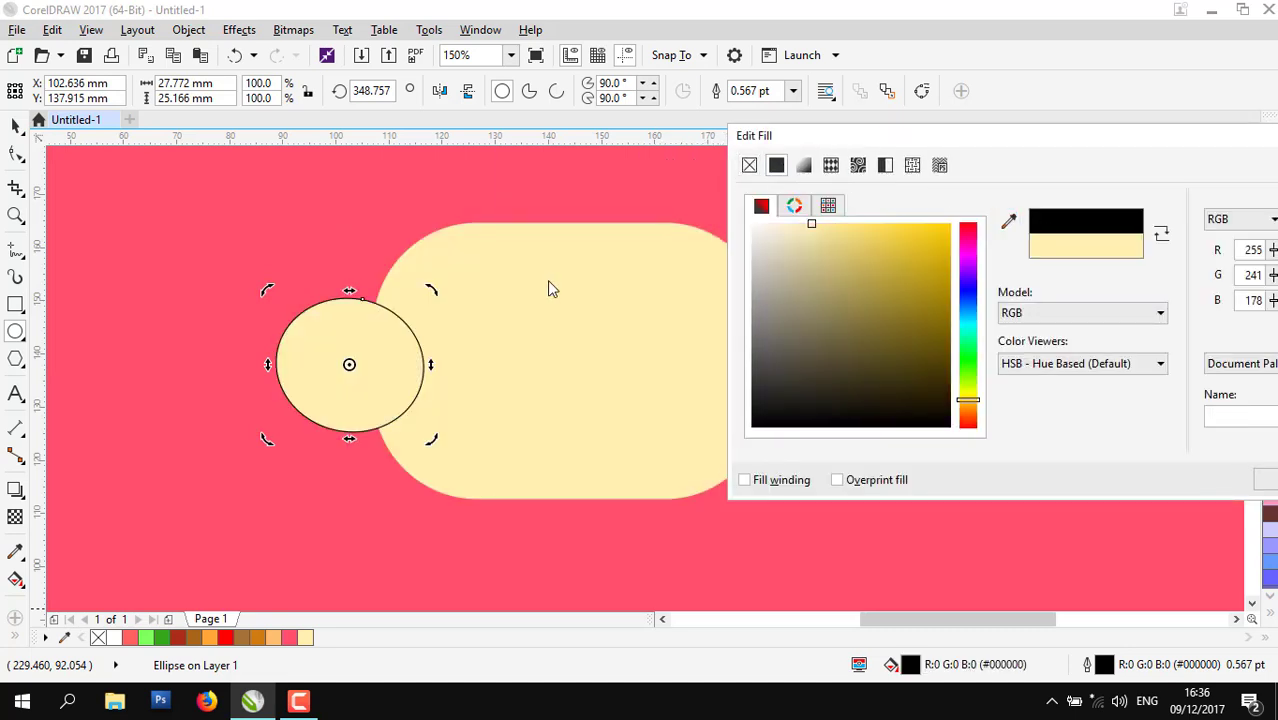
- Change the ellipse's fill to peach #FFC799 and remove its outline
left_click_drag(977, 406, 980, 420)
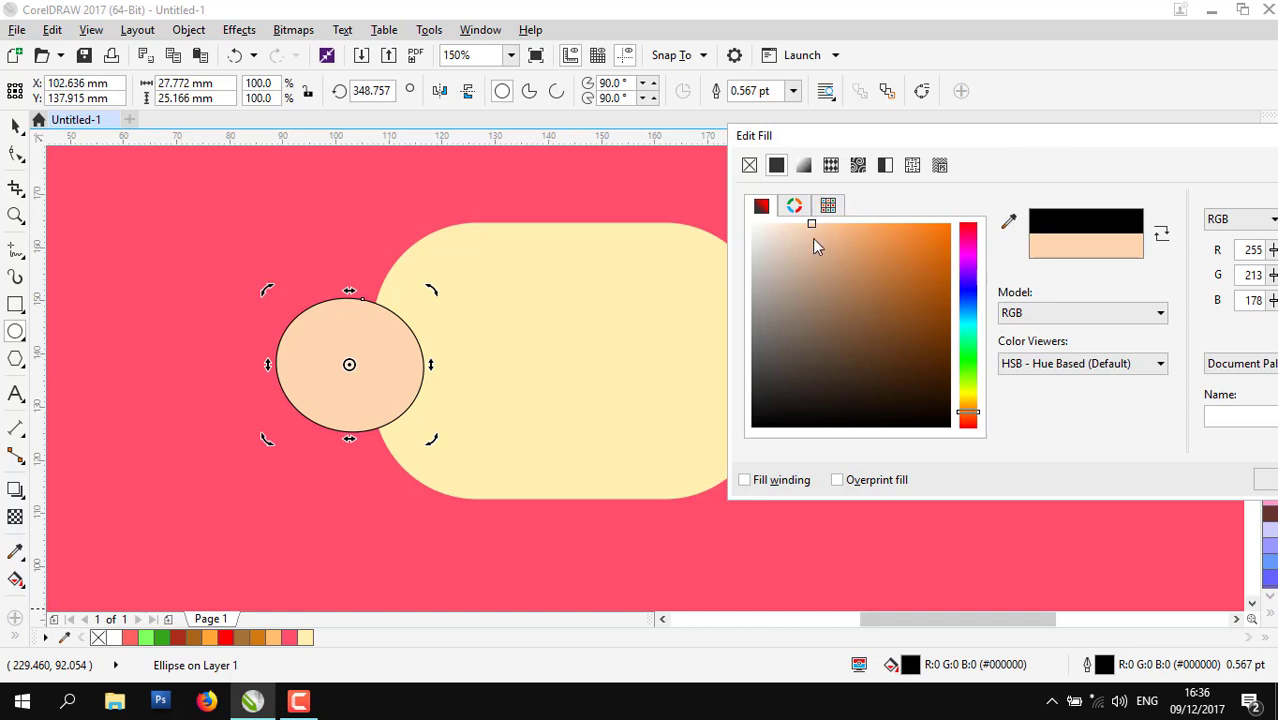
left_click_drag(814, 241, 843, 206)
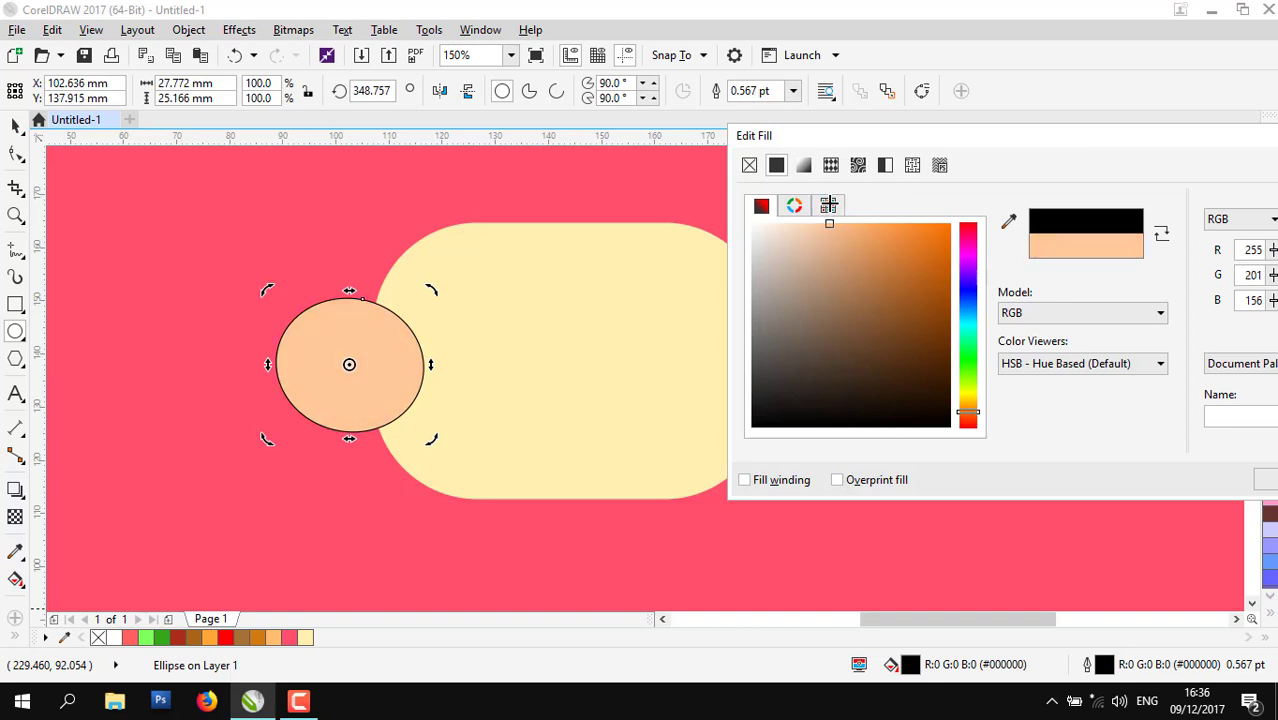
left_click(1268, 480)
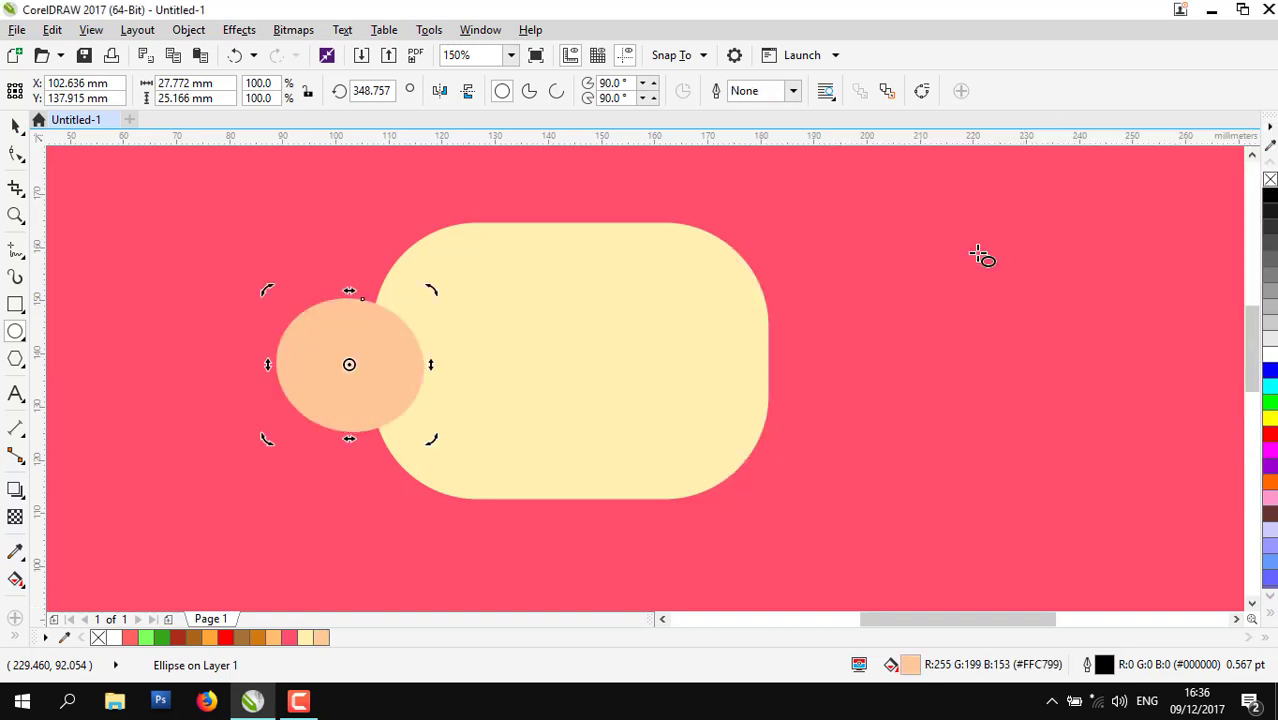
- Bring the cream shape to the front of the page so it overlaps the peach ellipse
left_click(615, 325)
left_click(615, 325)
left_click(15, 125)
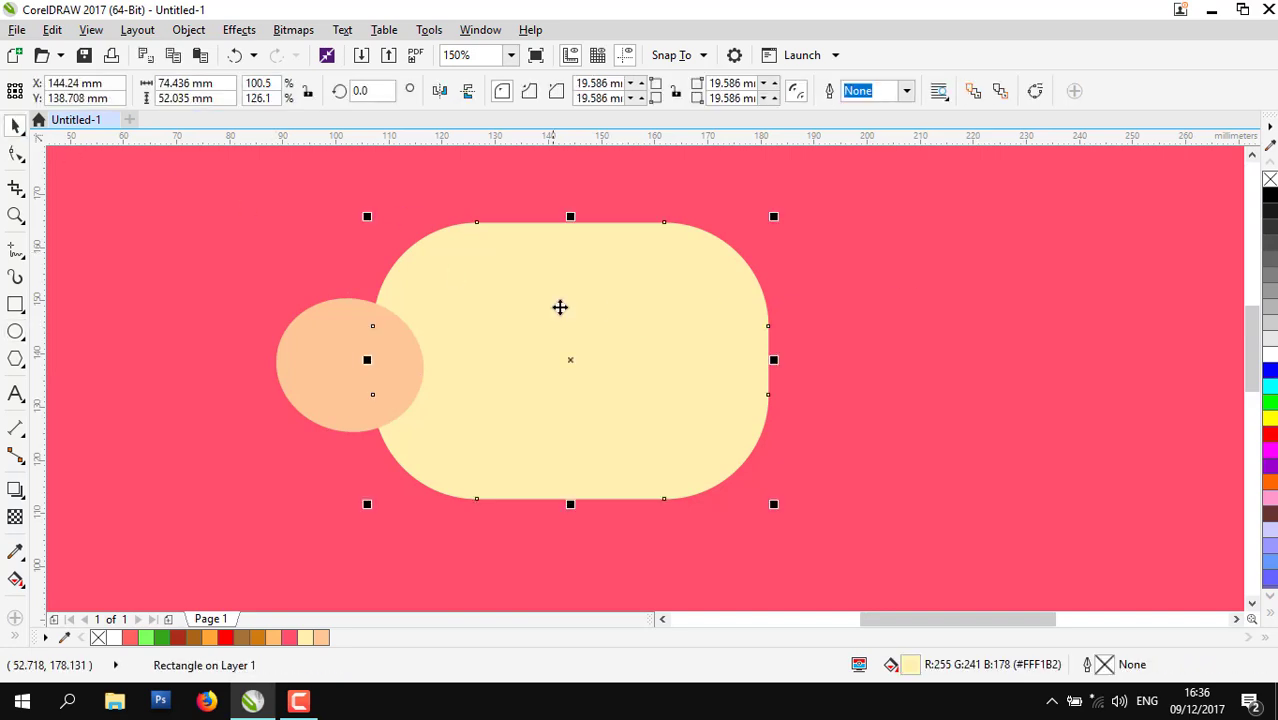
right_click(557, 306)
mouse_move(748, 474)
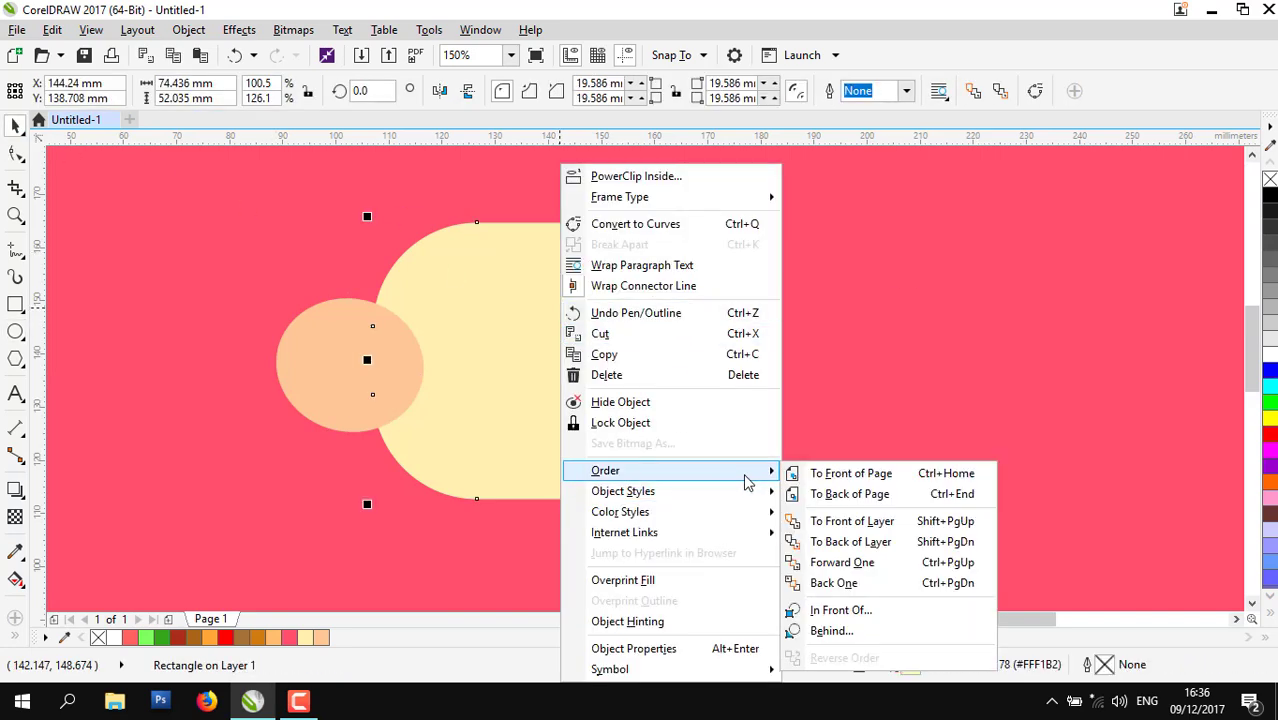
left_click(857, 477)
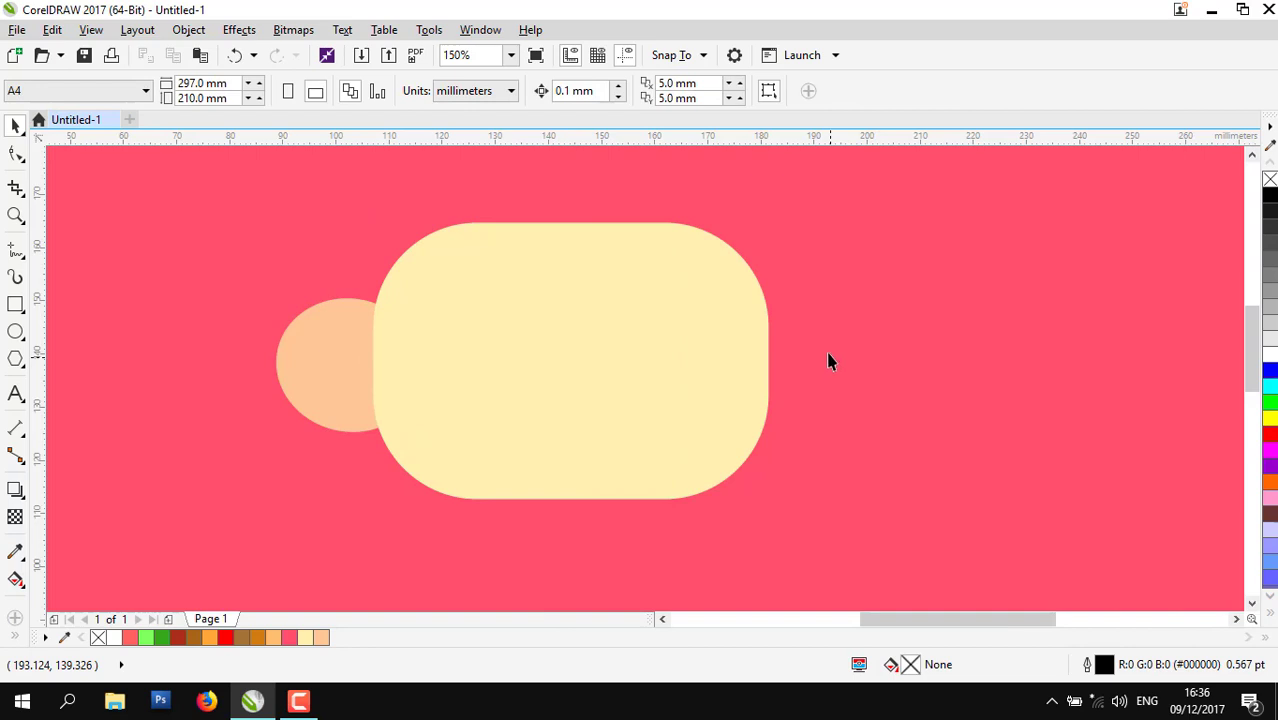
- Draw a horizontal rectangle about 94 mm wide and 8 mm tall across the upper part of the cream shape
left_click(15, 304)
left_click_drag(221, 222, 767, 309)
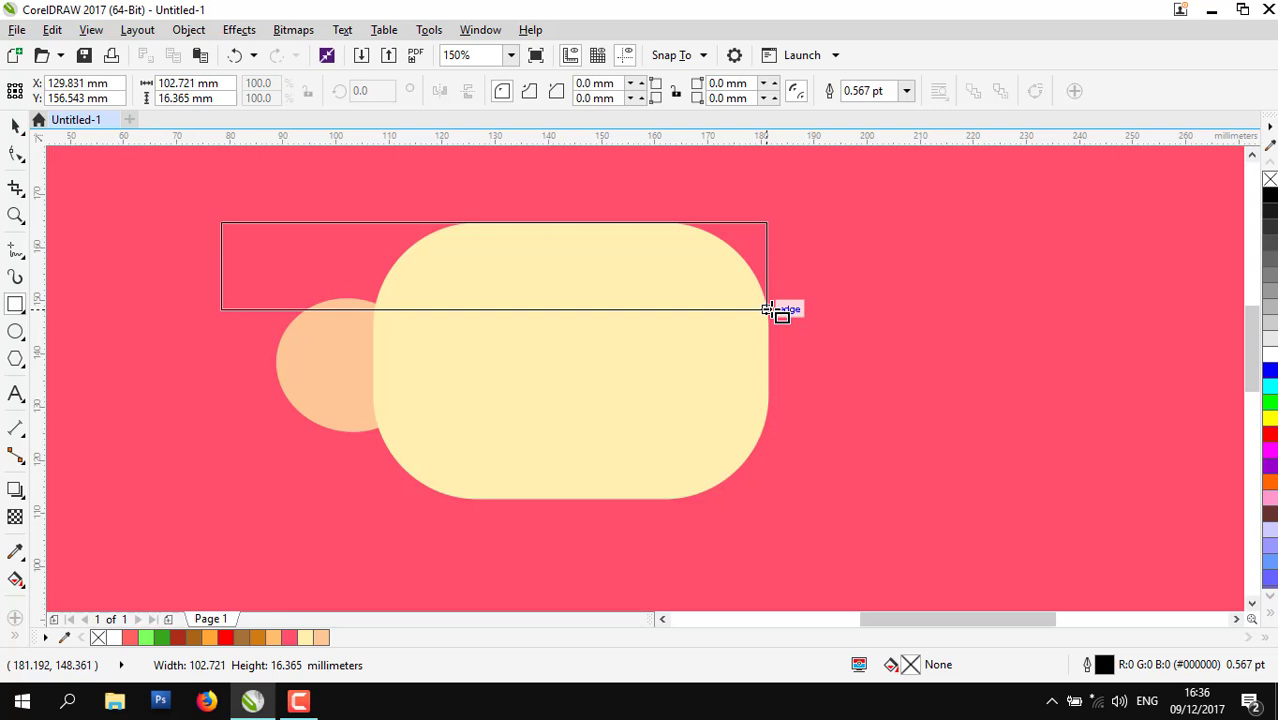
left_click_drag(767, 309, 767, 309)
left_click_drag(494, 221, 513, 267)
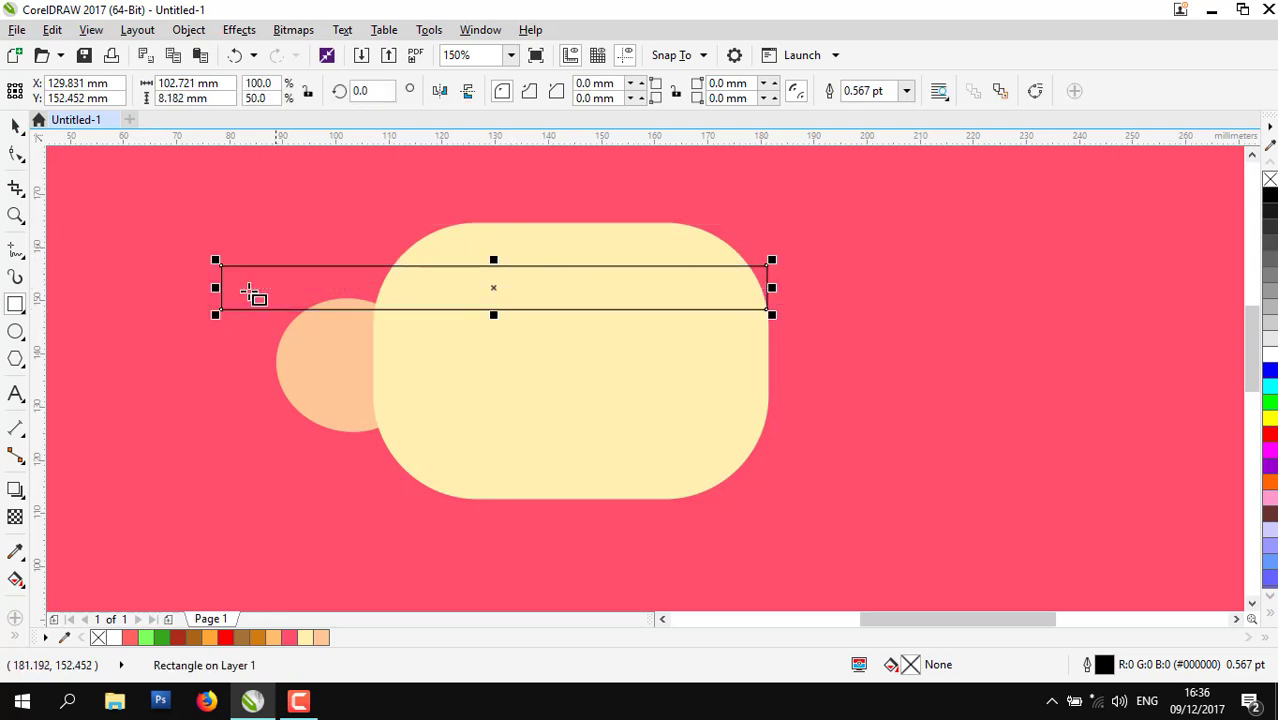
left_click_drag(221, 288, 266, 292)
scroll(775, 287, "up", 2)
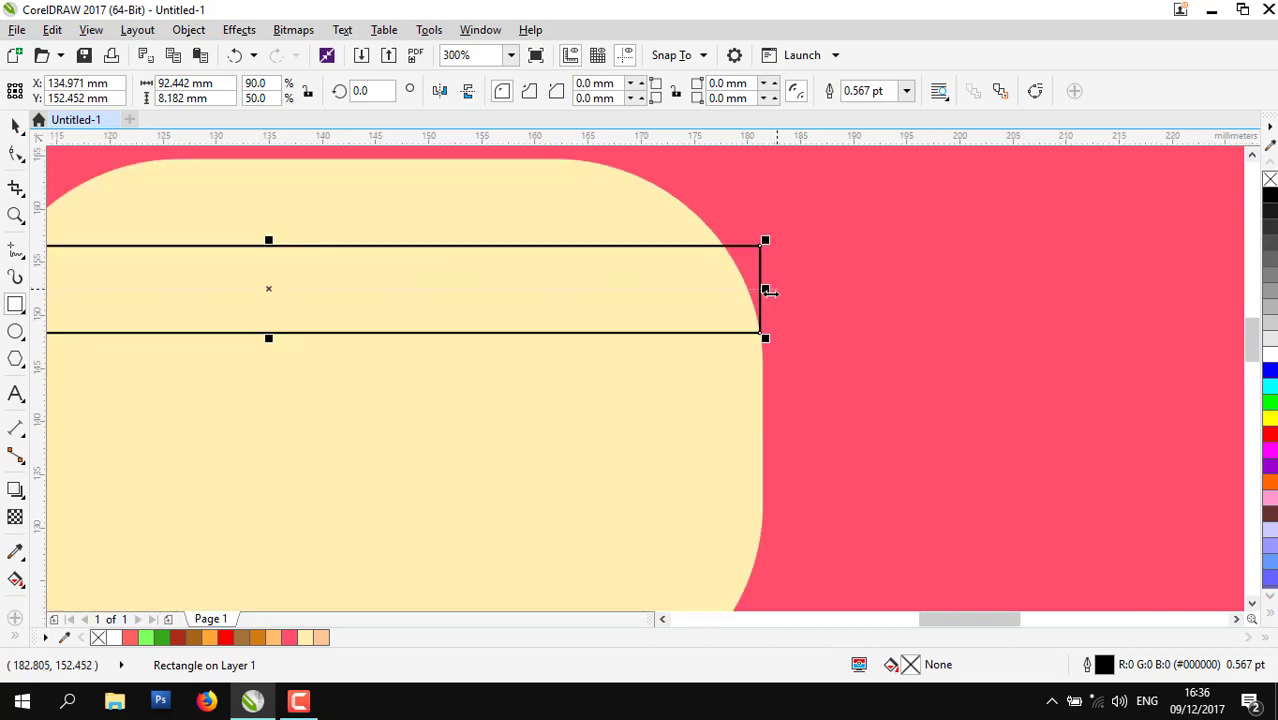
left_click_drag(765, 288, 778, 289)
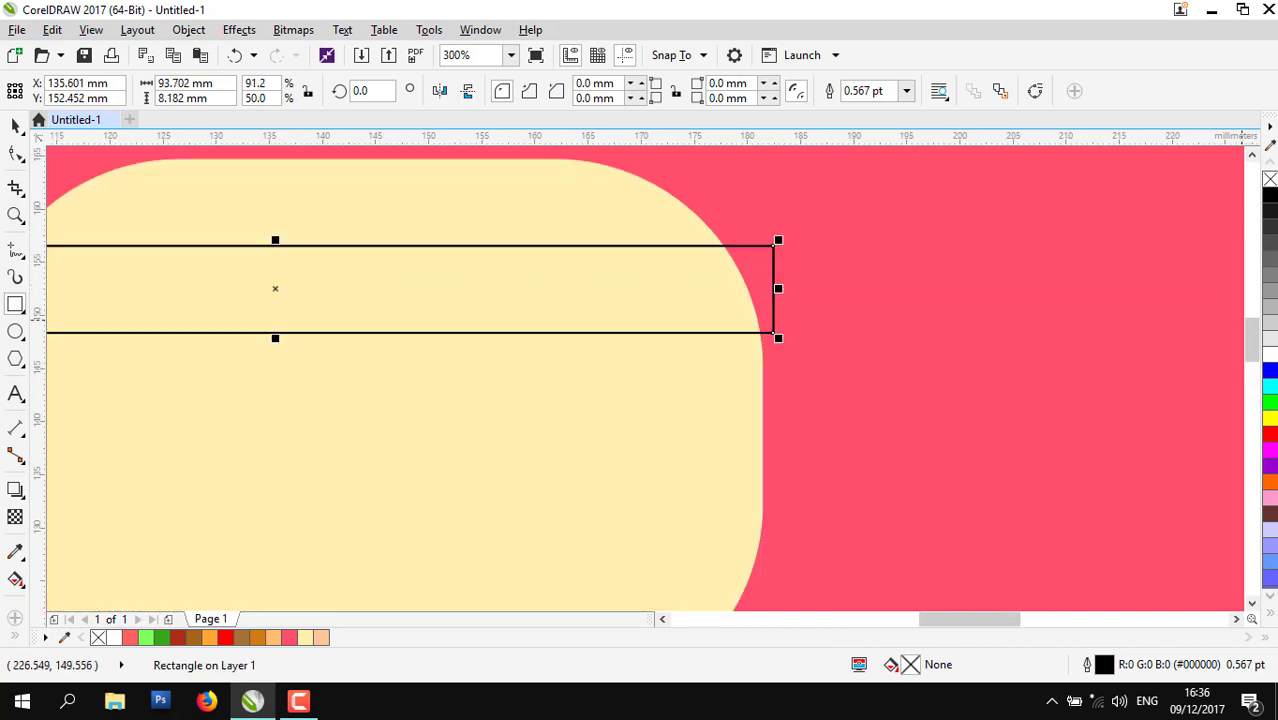
- Fill the horizontal band white without an outline and round its corners to about 0.96 mm
left_click(1270, 355)
right_click(1270, 179)
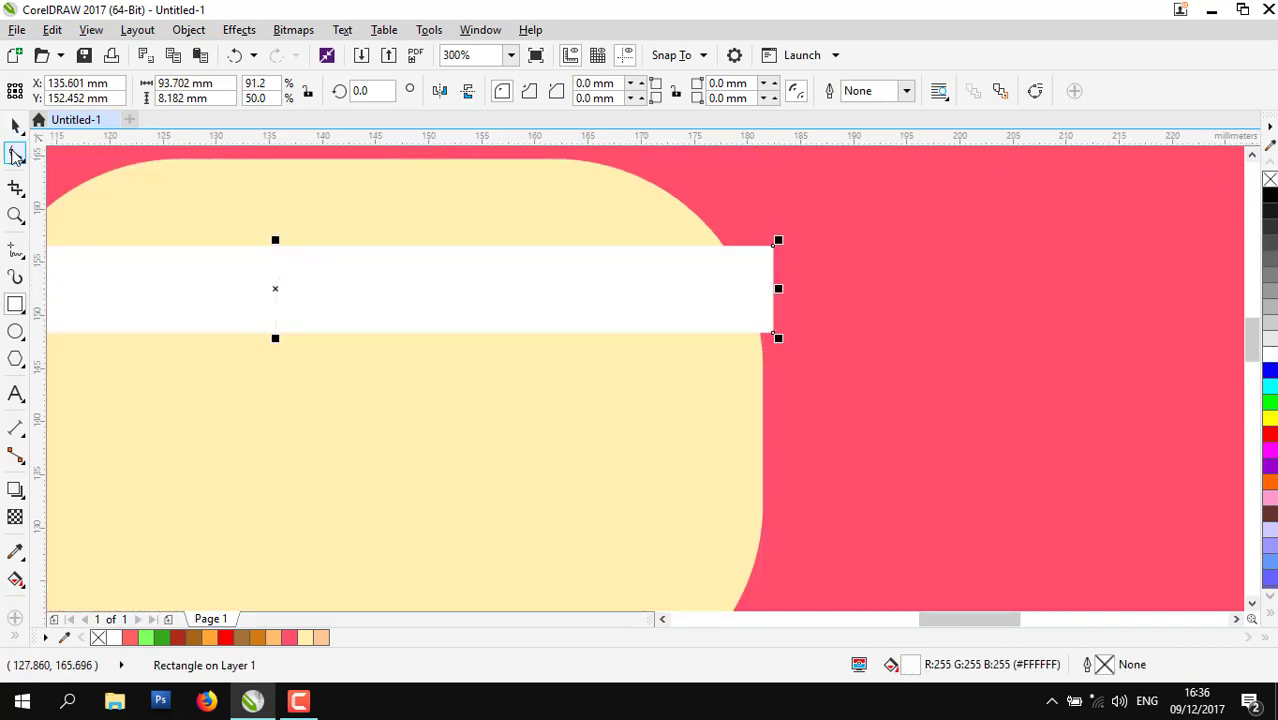
left_click(15, 155)
left_click_drag(771, 245, 762, 236)
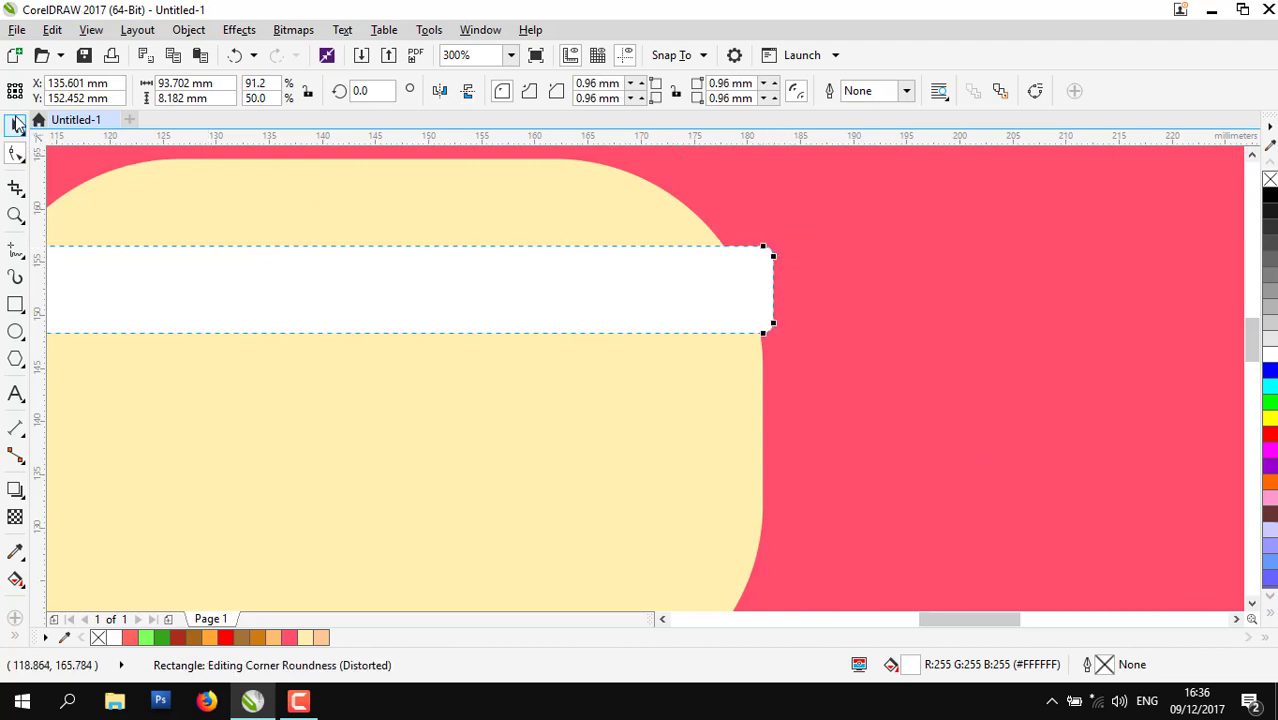
- Move the white band slightly down on the cream shape and deselect it
left_click(15, 121)
scroll(779, 300, "up", 1)
left_click_drag(651, 322, 656, 359)
scroll(817, 272, "down", 2)
key("Escape")
scroll(242, 378, "up", 1)
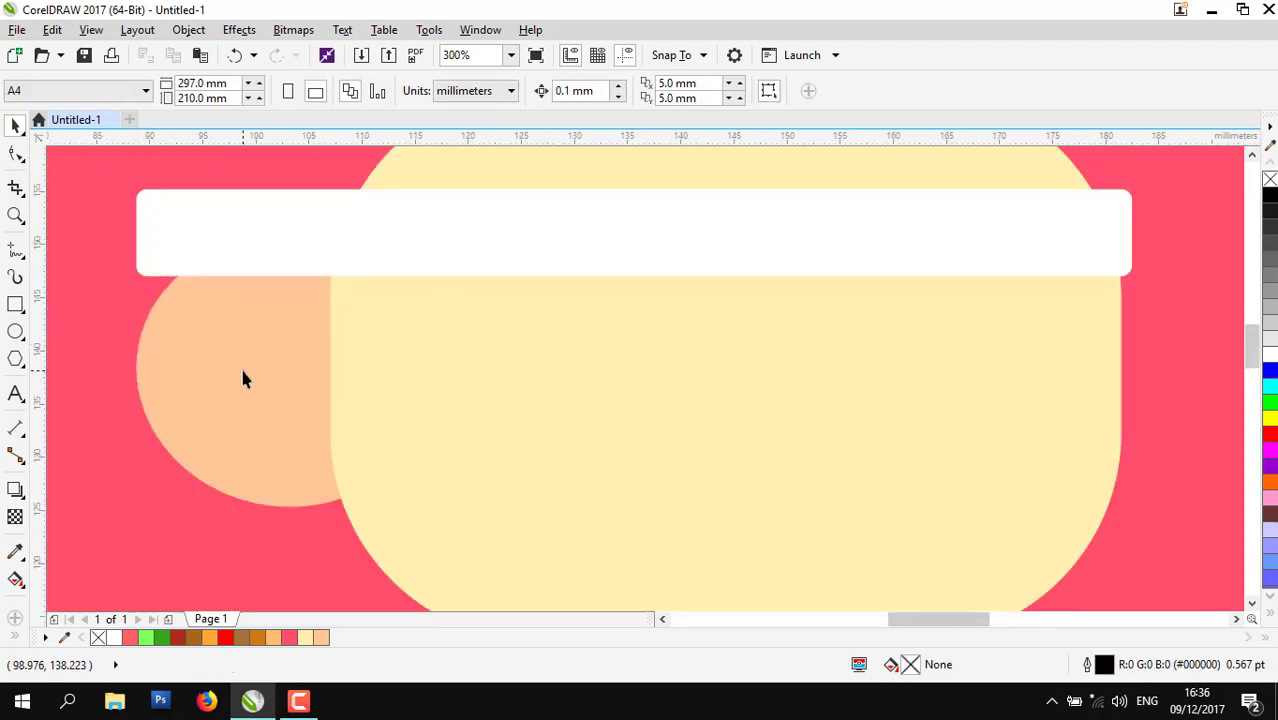
- Scale the peach ellipse down slightly and move it up under the white band
left_click(243, 378)
left_click_drag(130, 233, 154, 257)
left_click_drag(254, 391, 245, 373)
- Shorten the white band slightly at its left end and deselect it
left_click(157, 248)
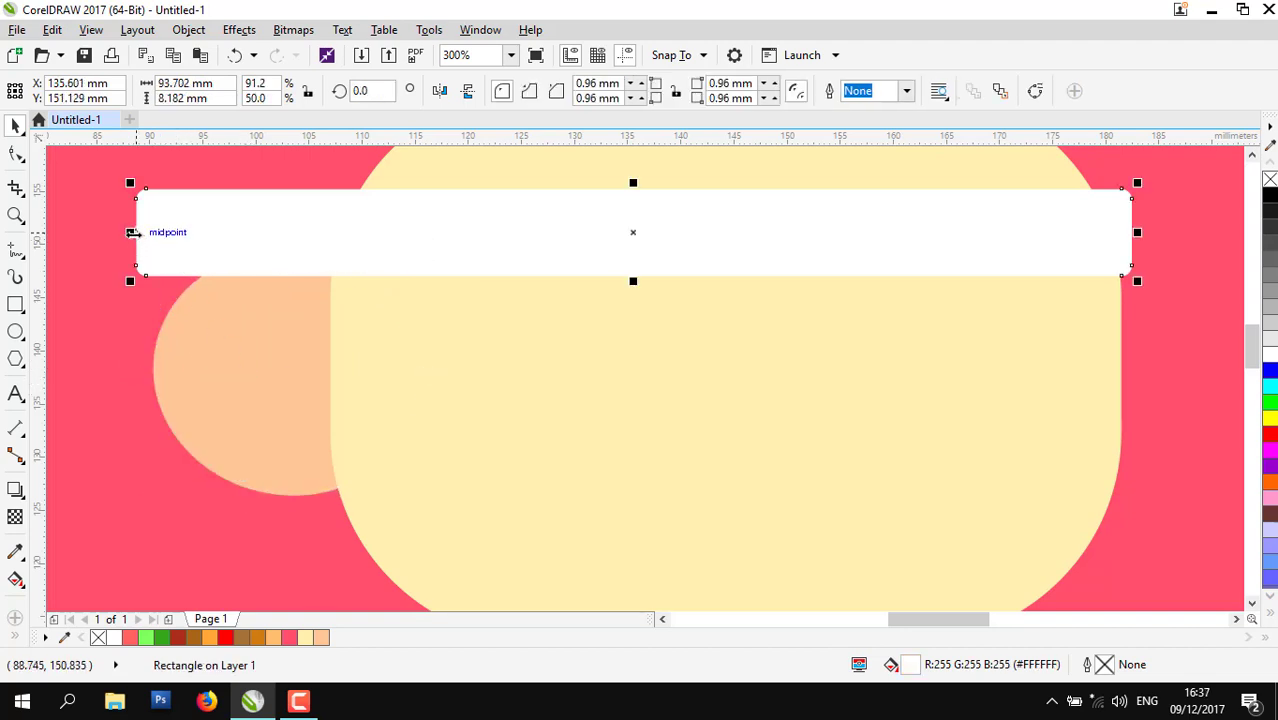
left_click_drag(137, 232, 137, 235)
left_click(114, 257)
scroll(248, 193, "down", 1)
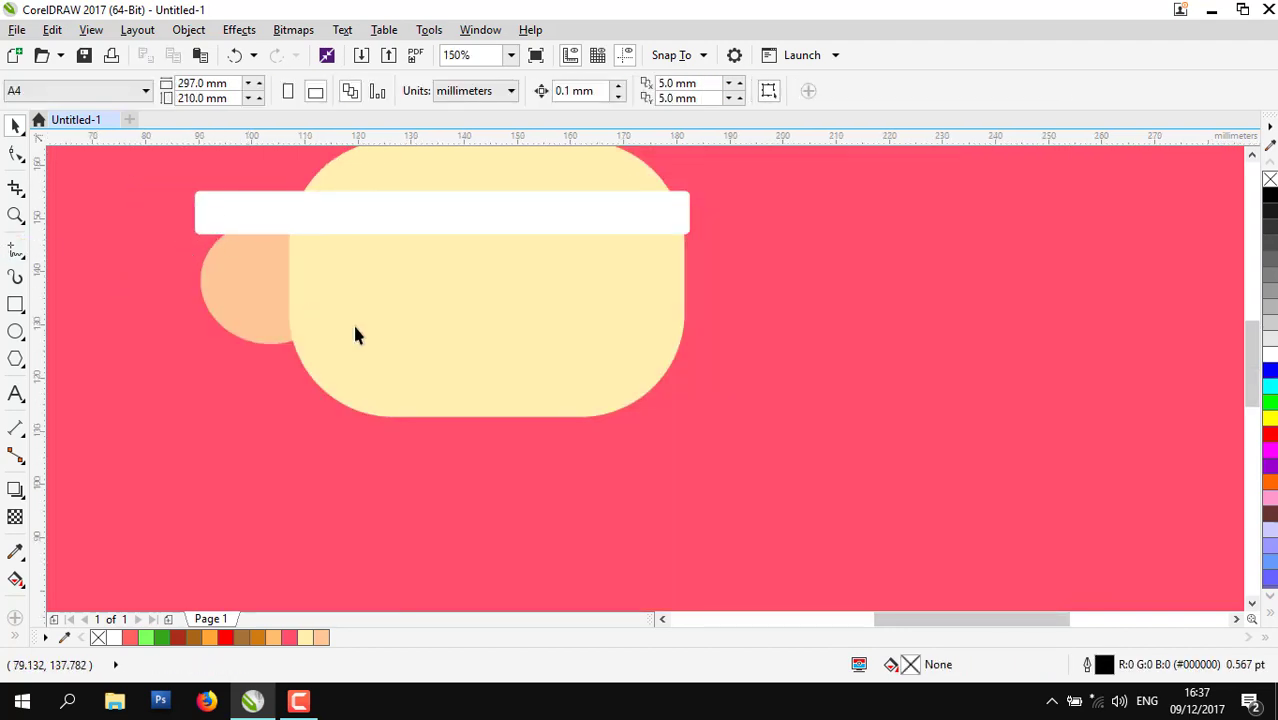
- Widen the cream rounded shape to about 78.4 mm by extending its left side, then deselect it
scroll(355, 327, "down", 1)
scroll(450, 317, "up", 1)
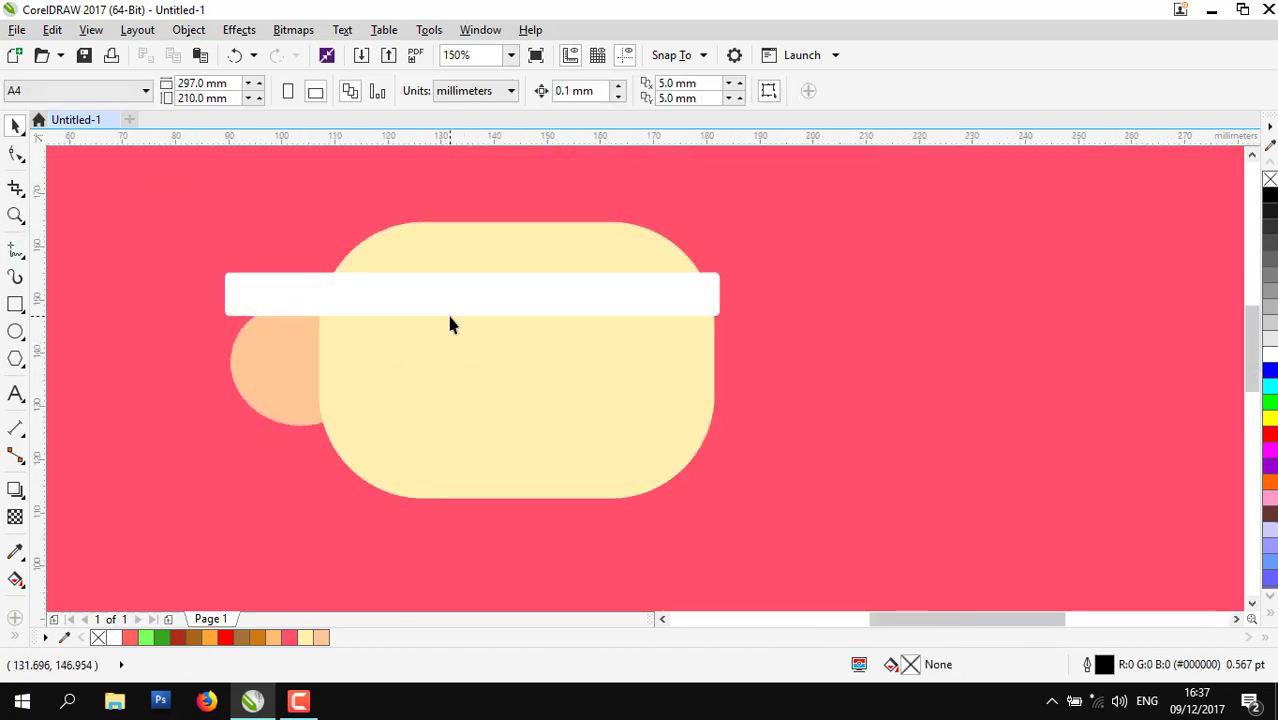
left_click(619, 378)
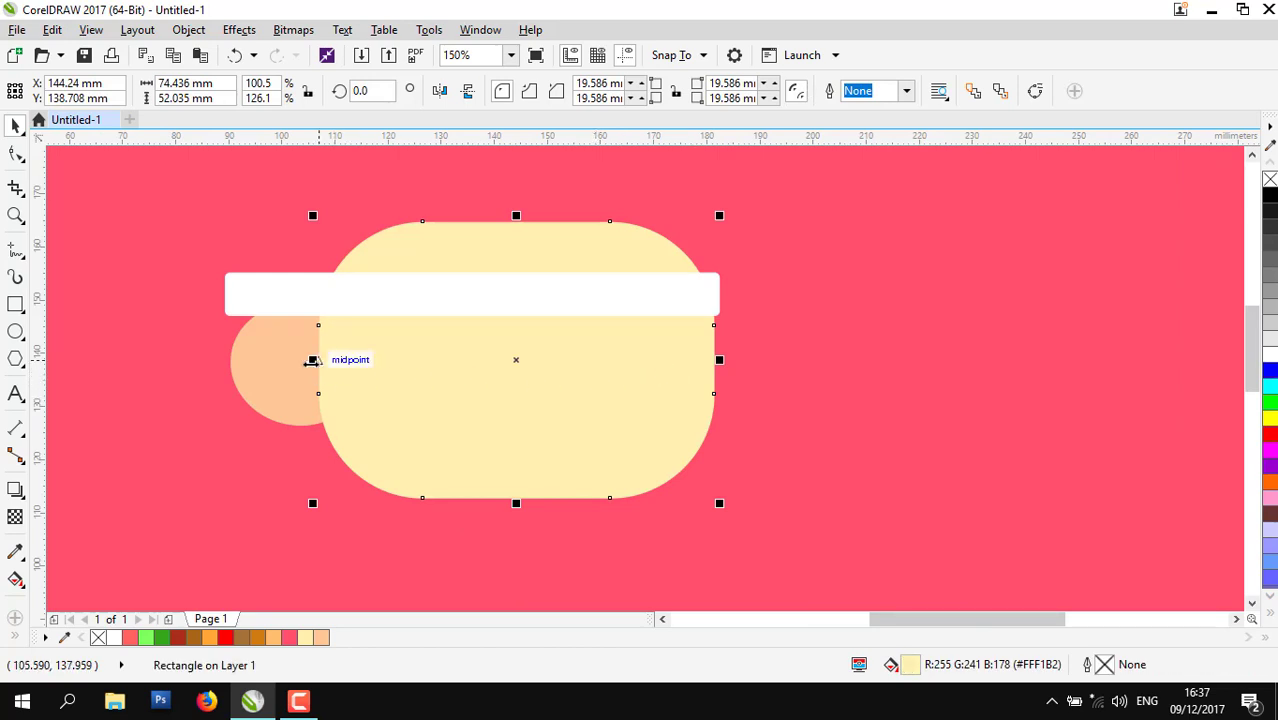
left_click_drag(312, 360, 299, 362)
left_click(188, 406)
scroll(753, 337, "down", 1)
scroll(645, 358, "up", 1)
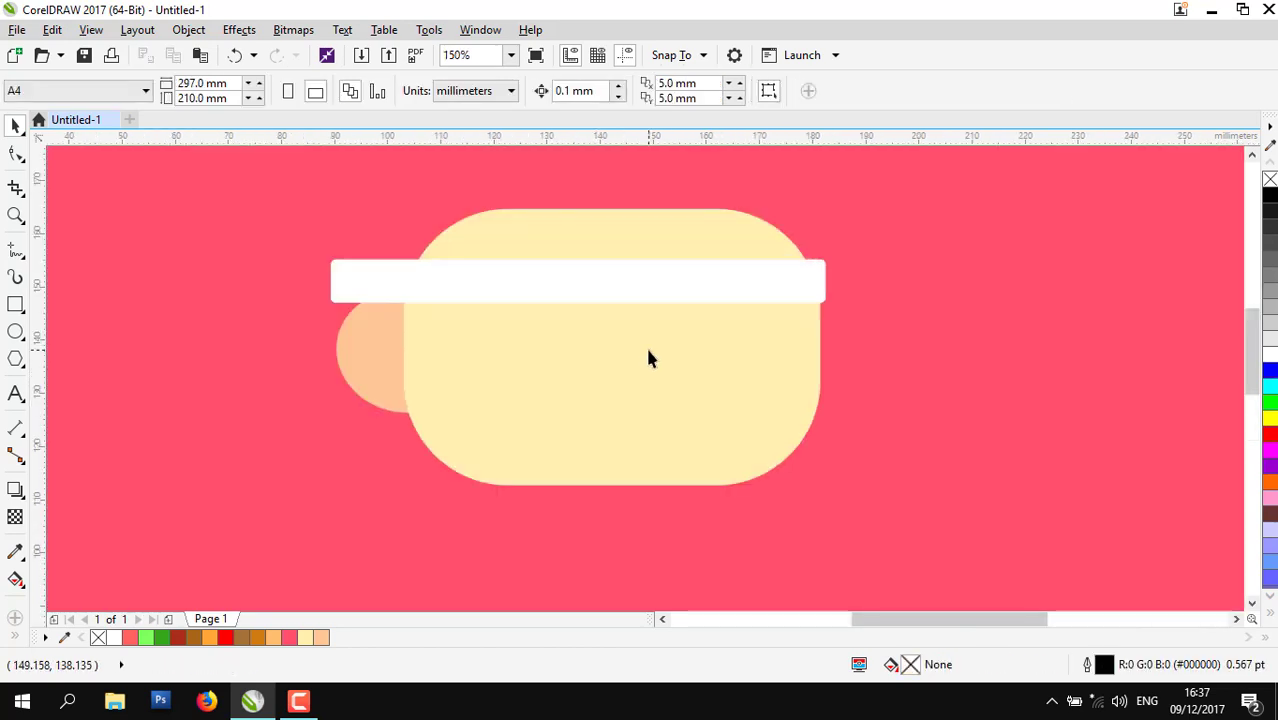
left_click(580, 382)
left_click_drag(403, 347, 403, 347)
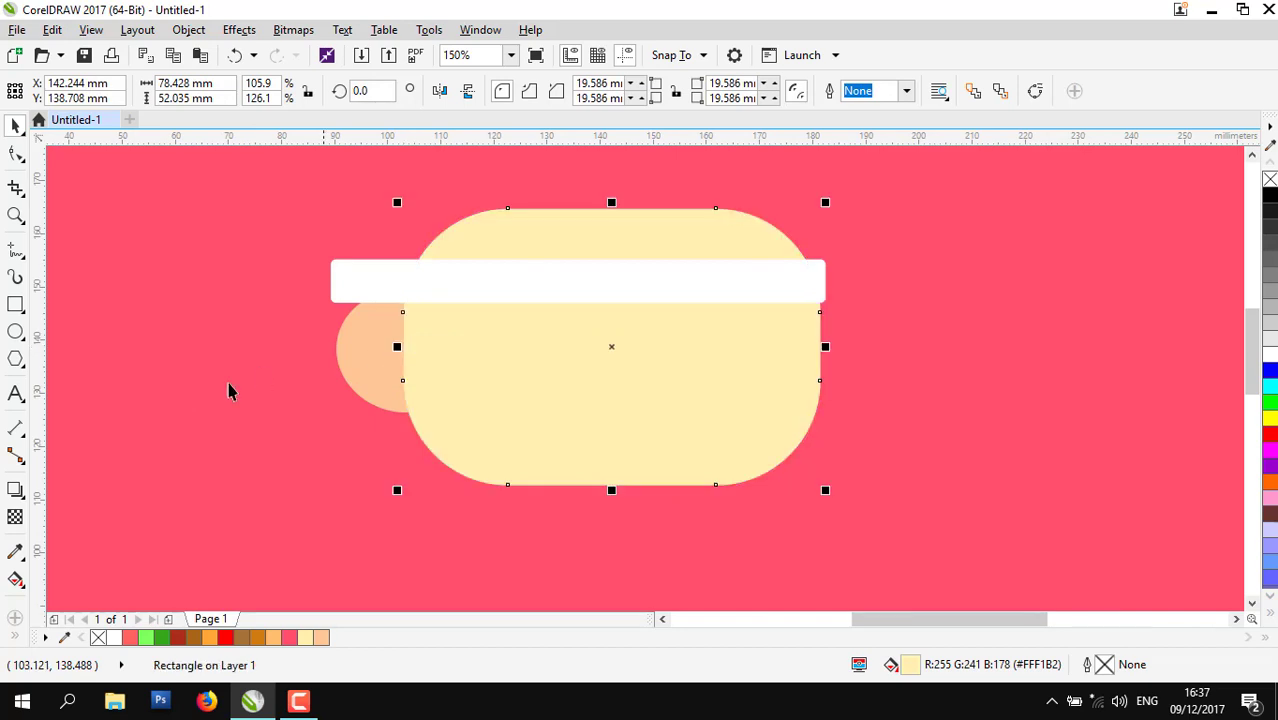
key("Escape")
left_click(20, 254)
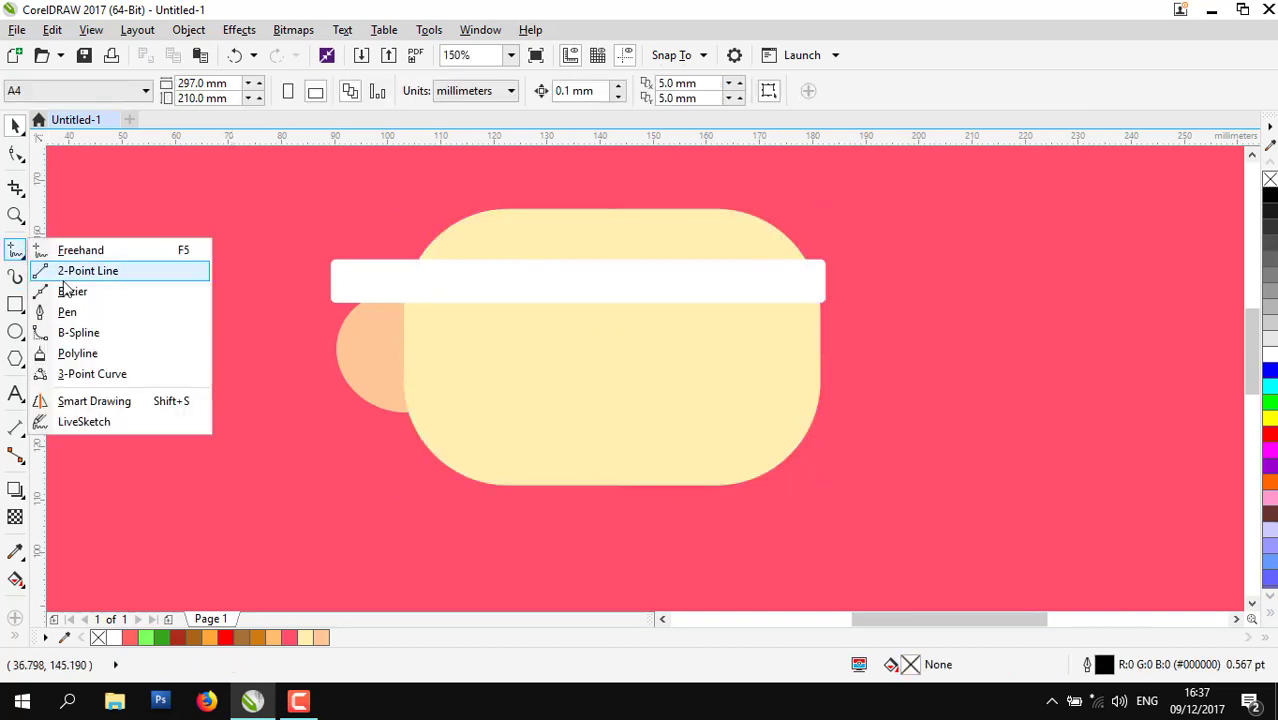
left_click(95, 271)
left_click(337, 305)
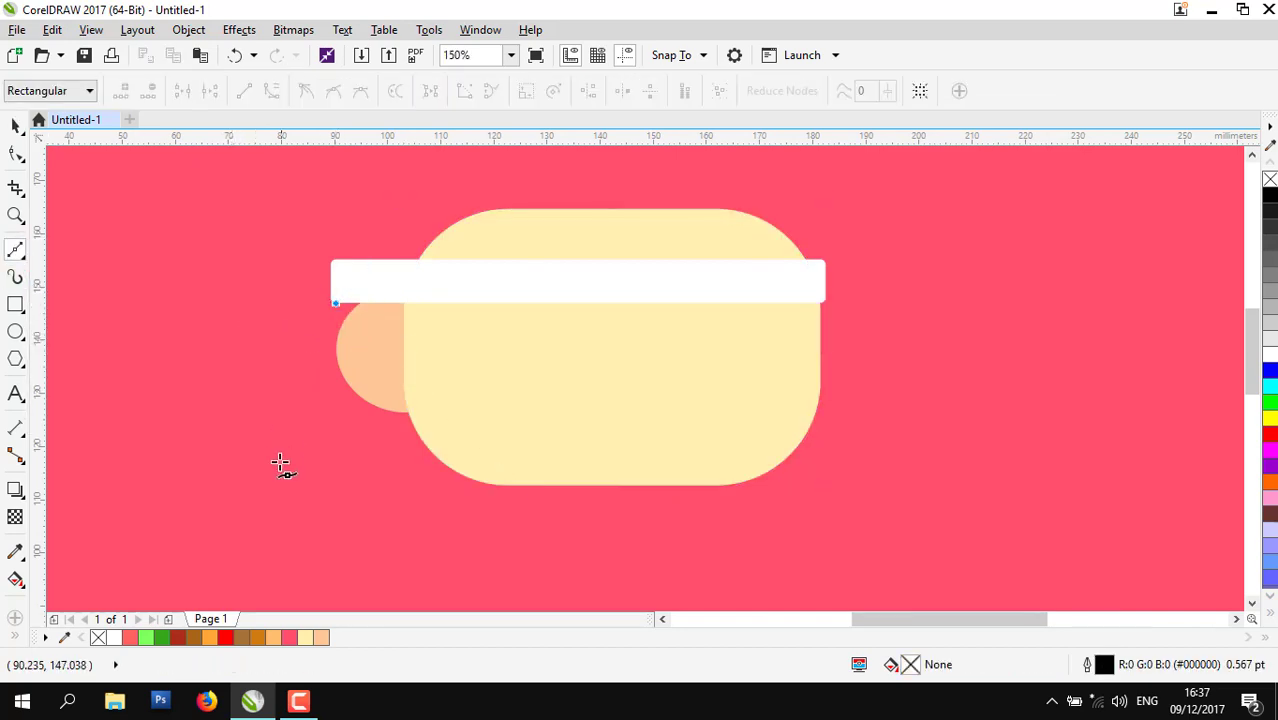
left_click_drag(248, 486, 216, 526)
left_click_drag(291, 554, 331, 555)
key("ctrl+z")
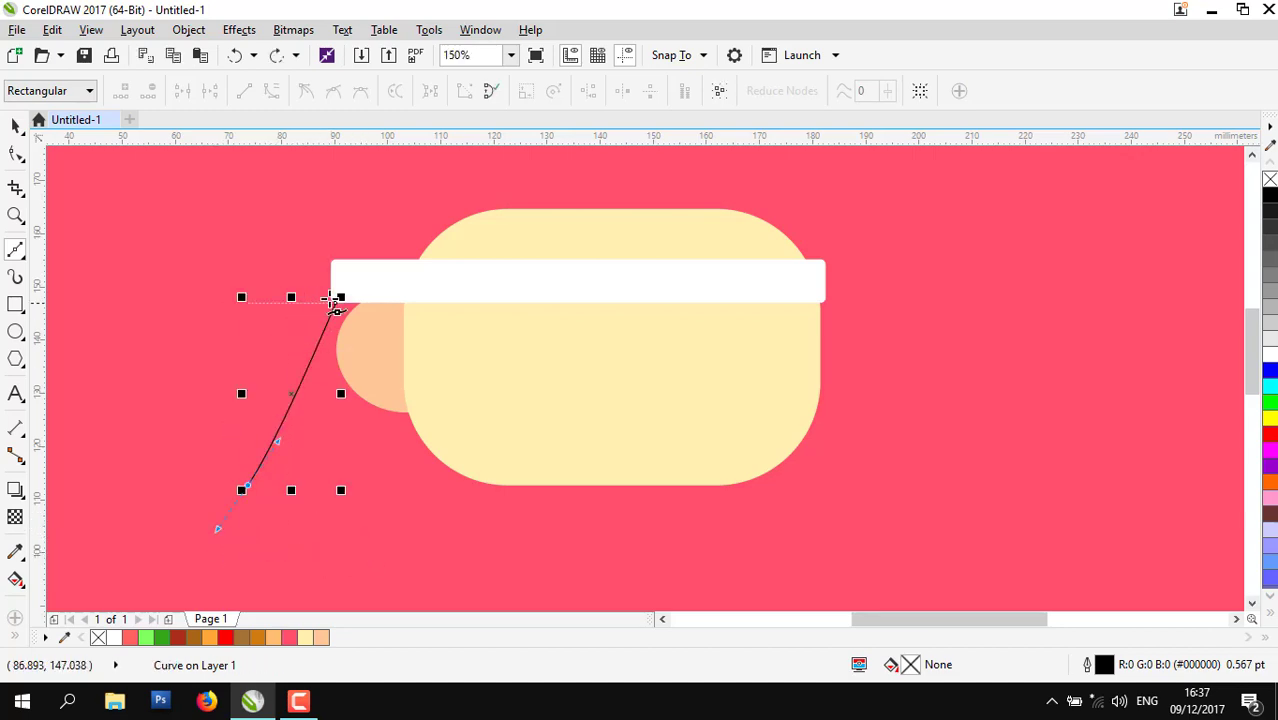
key("ctrl+z")
- Draw a closed hair outline about 52 by 48 mm, flaring down from the white band's left end with a small notch in its lower edge
left_click(331, 298)
left_click_drag(301, 453, 274, 472)
left_click_drag(252, 535, 262, 566)
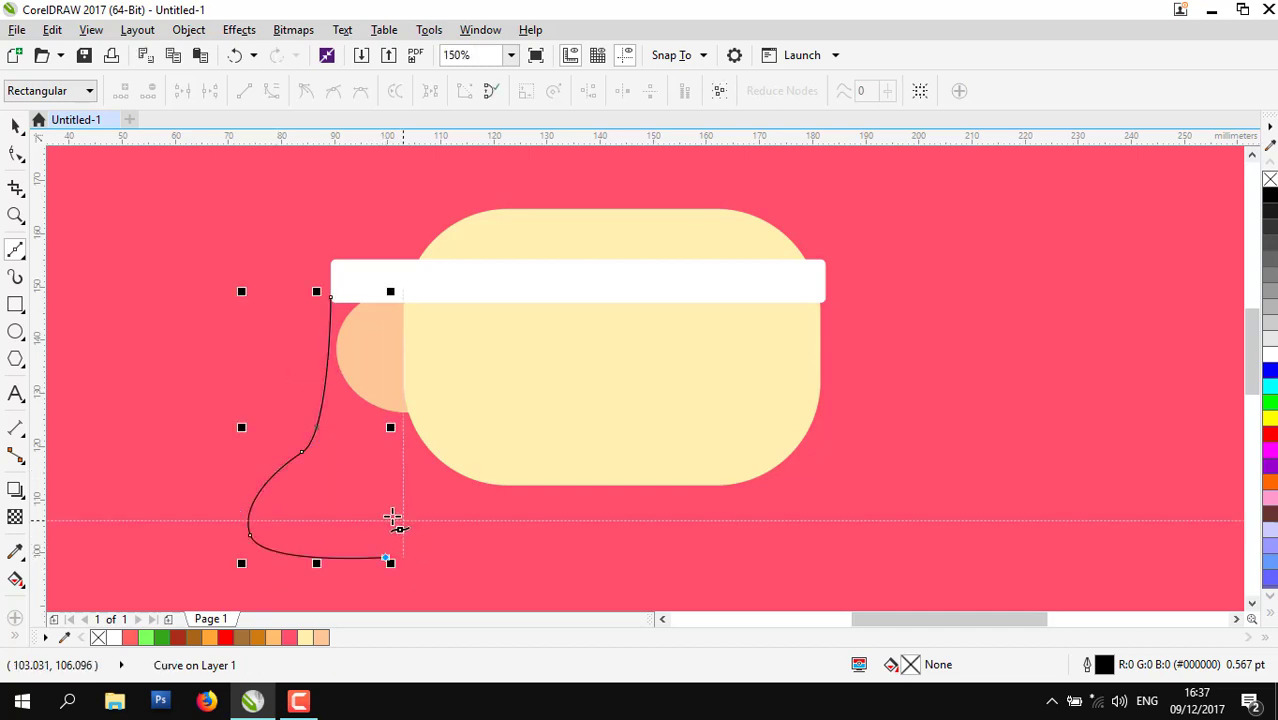
left_click_drag(380, 547, 385, 508)
left_click(402, 541)
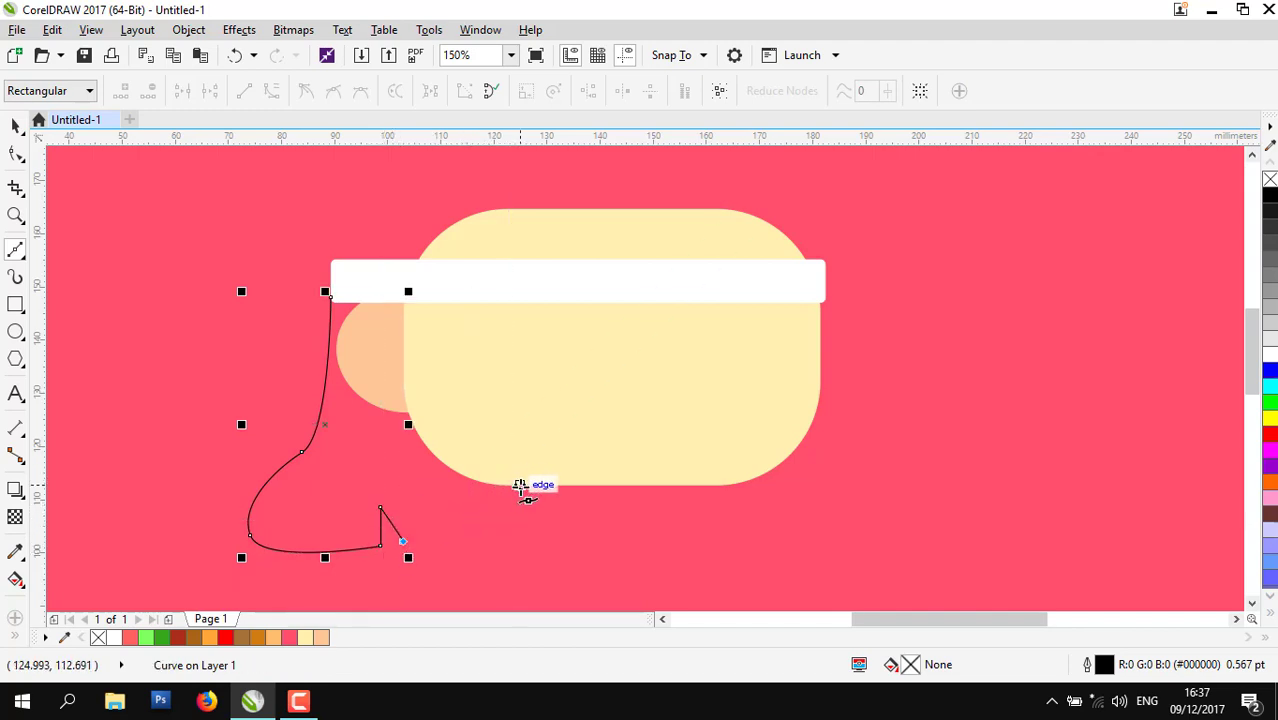
left_click_drag(524, 486, 520, 440)
left_click(503, 425)
left_click(413, 304)
left_click(332, 298)
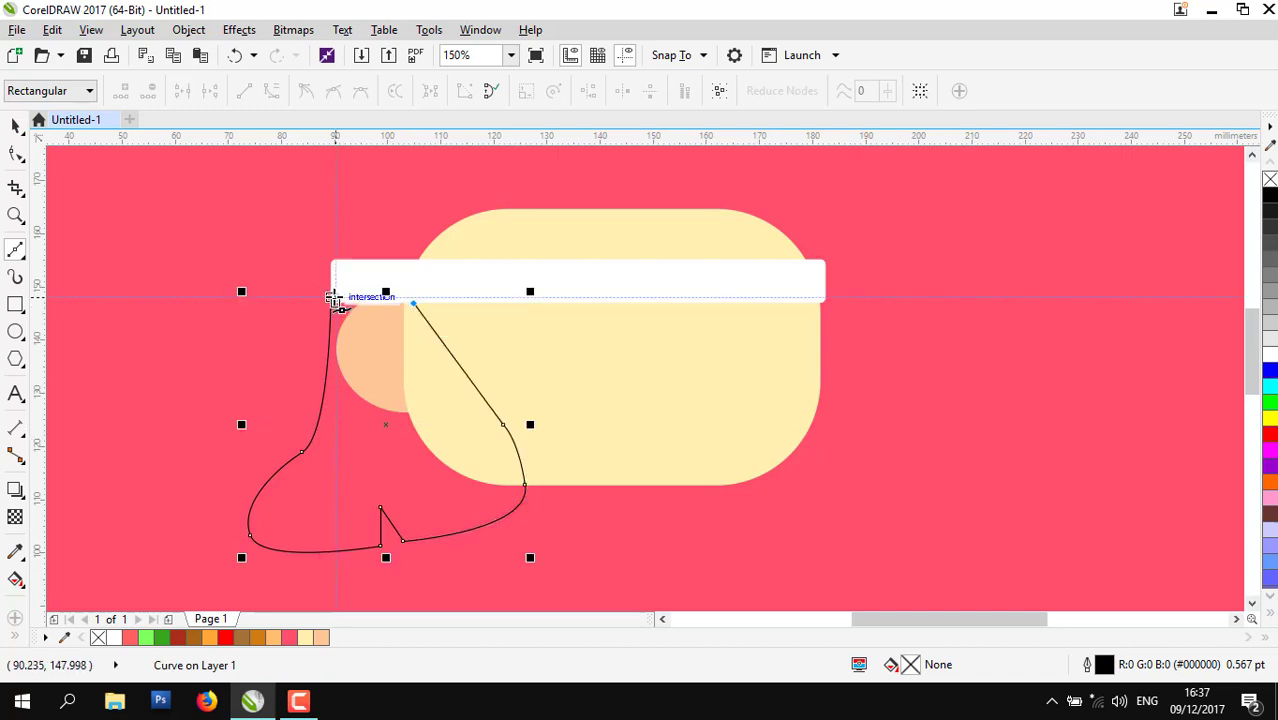
- Fill the hair shape with 80% Black (#333333) and remove its outline
left_click(1272, 243)
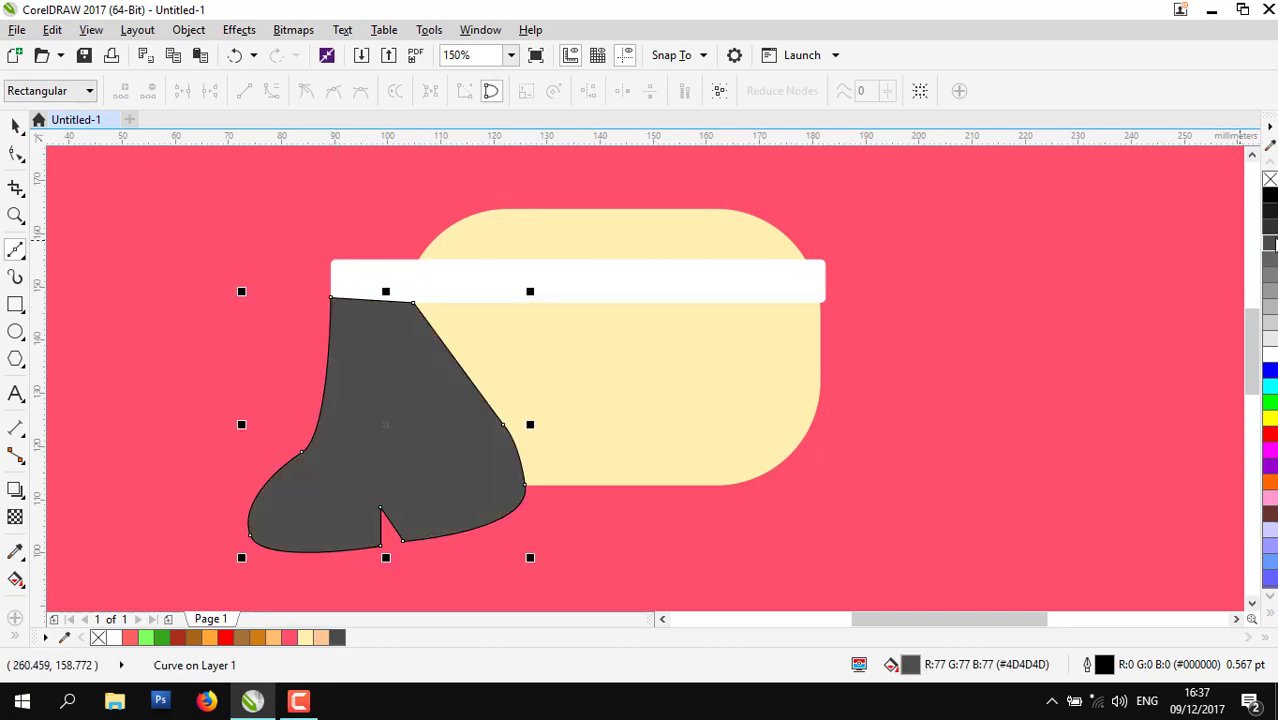
right_click(1270, 181)
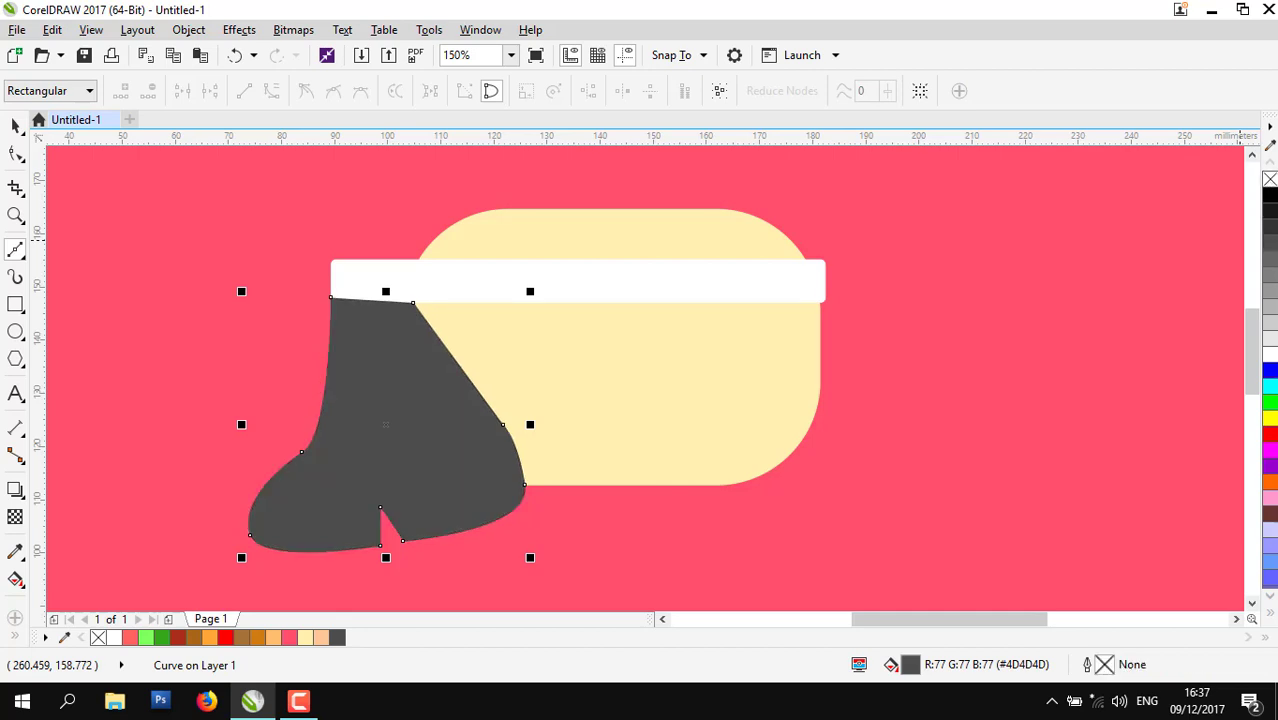
left_click(1271, 229)
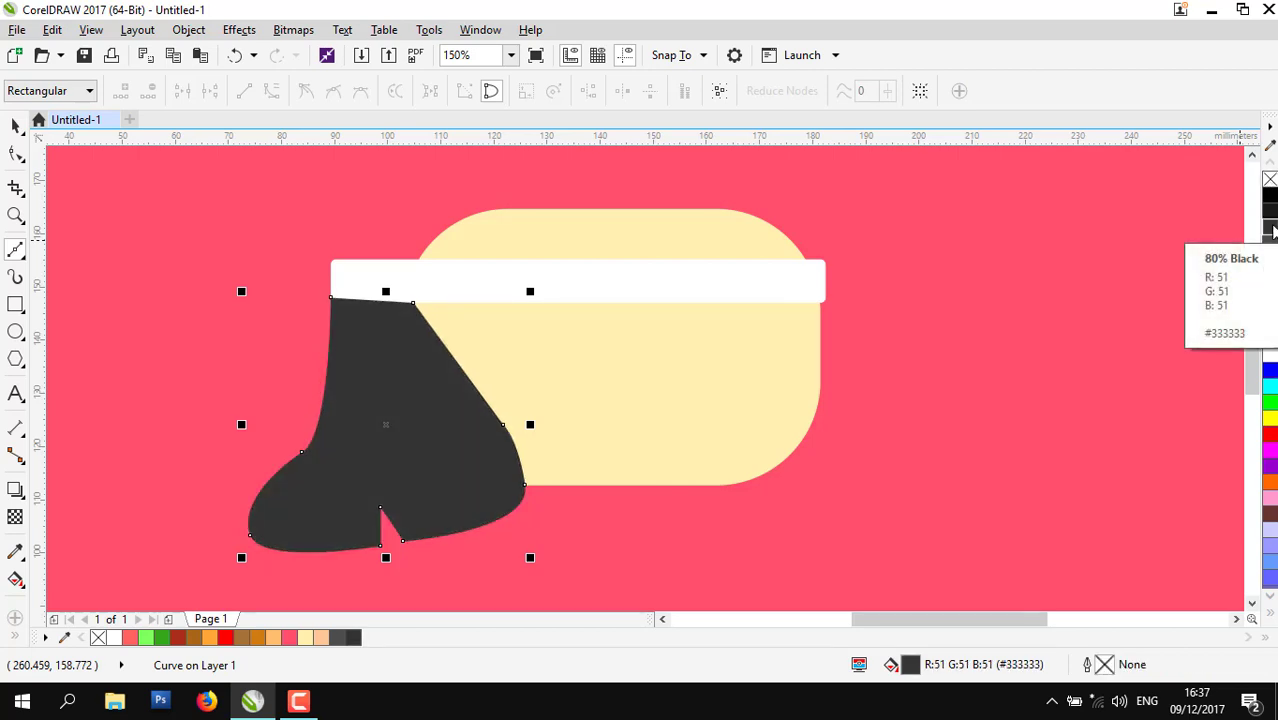
- Place the dark hair shape behind the band, ellipse and cream shape but above the pink background, then deselect it
key("shift+Page_Down")
key("ctrl+Page_Up")
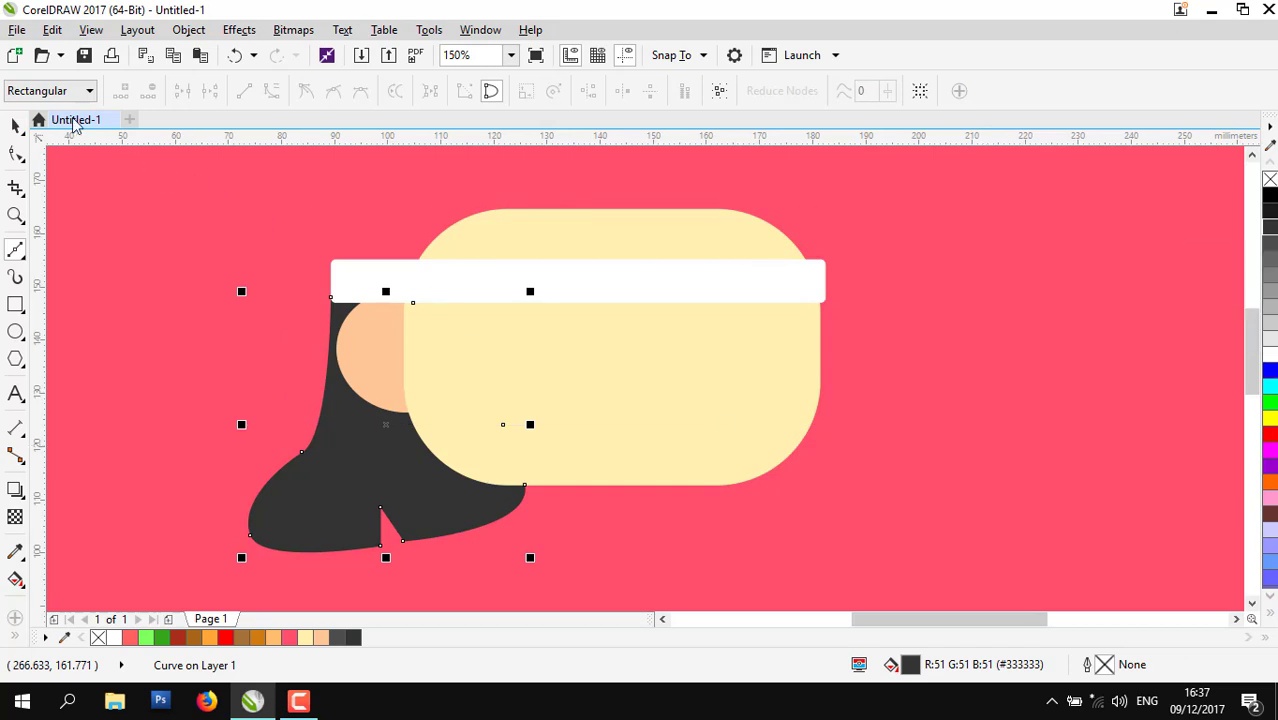
left_click(15, 126)
left_click(408, 485)
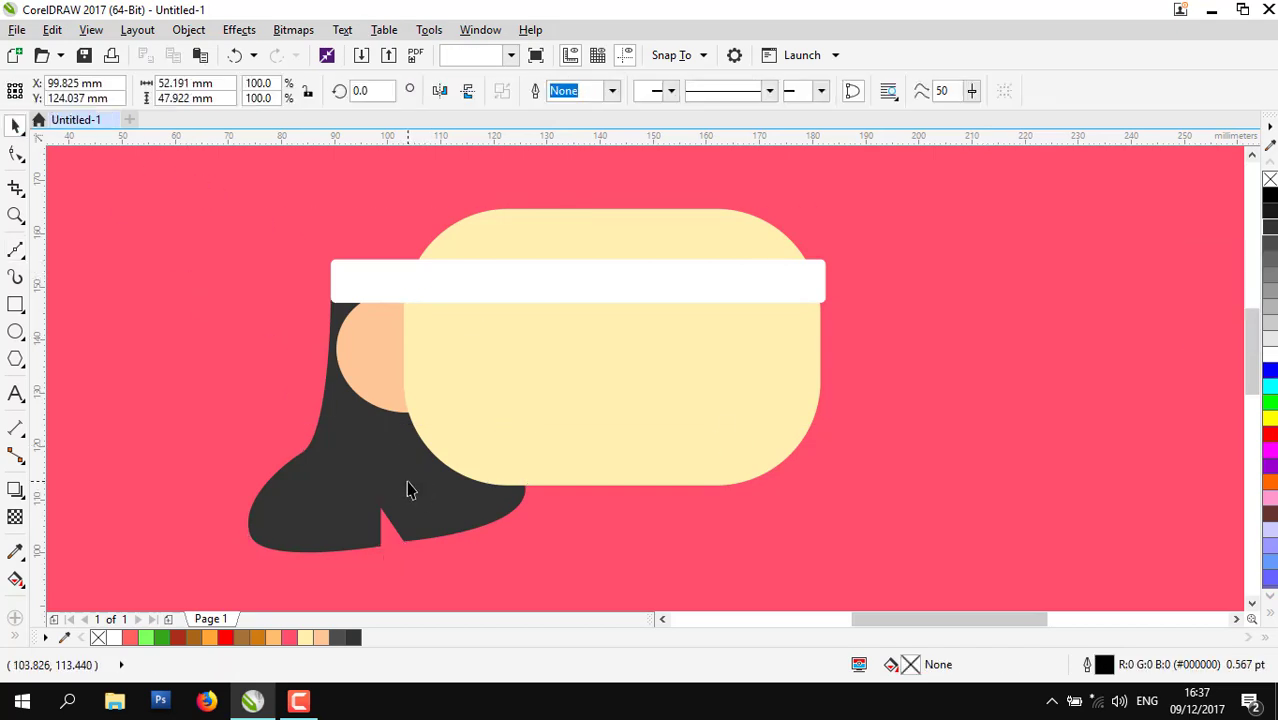
- Smooth the hair shape's outer left edge by adjusting the curve handle at the node where it flares out
left_click(407, 490)
left_click(16, 155)
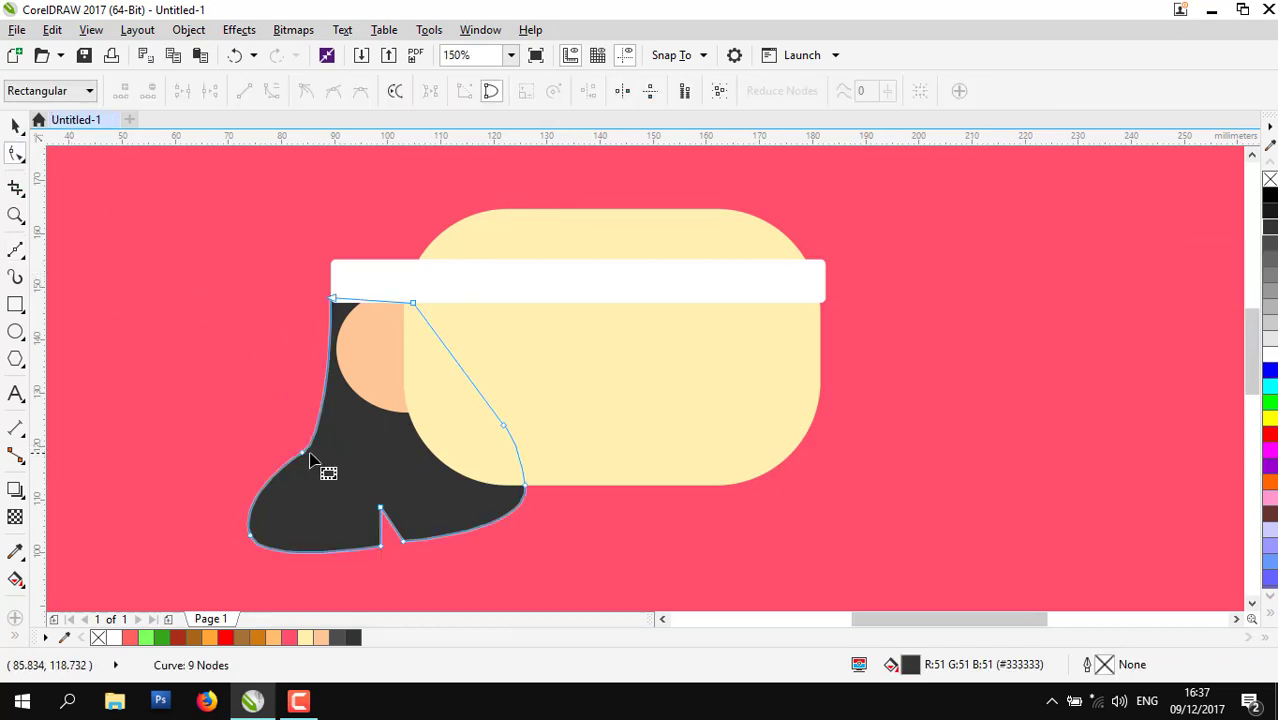
left_click(303, 452)
left_click_drag(329, 438, 337, 427)
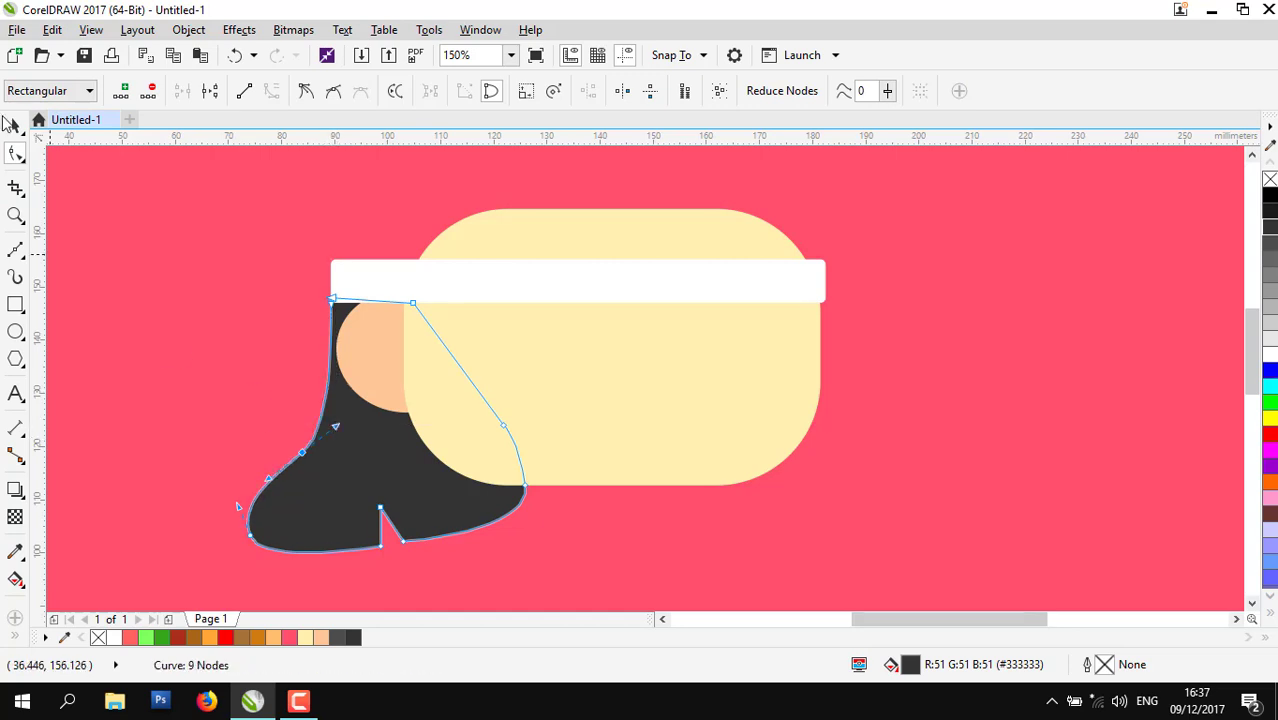
left_click(14, 128)
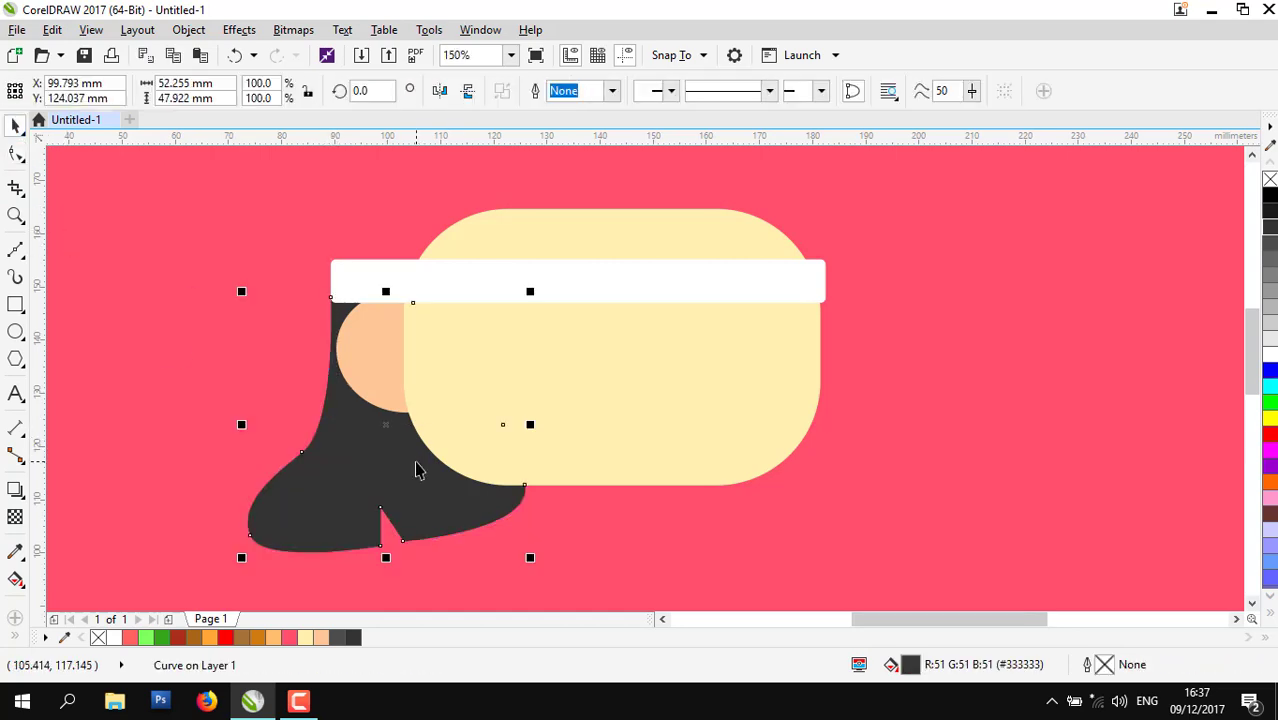
- Create a mirrored copy of the hair shape on the right side and place it behind the cream shape
left_click_drag(241, 424, 771, 404)
key("shift+Page_Down")
key("ctrl+Page_Up")
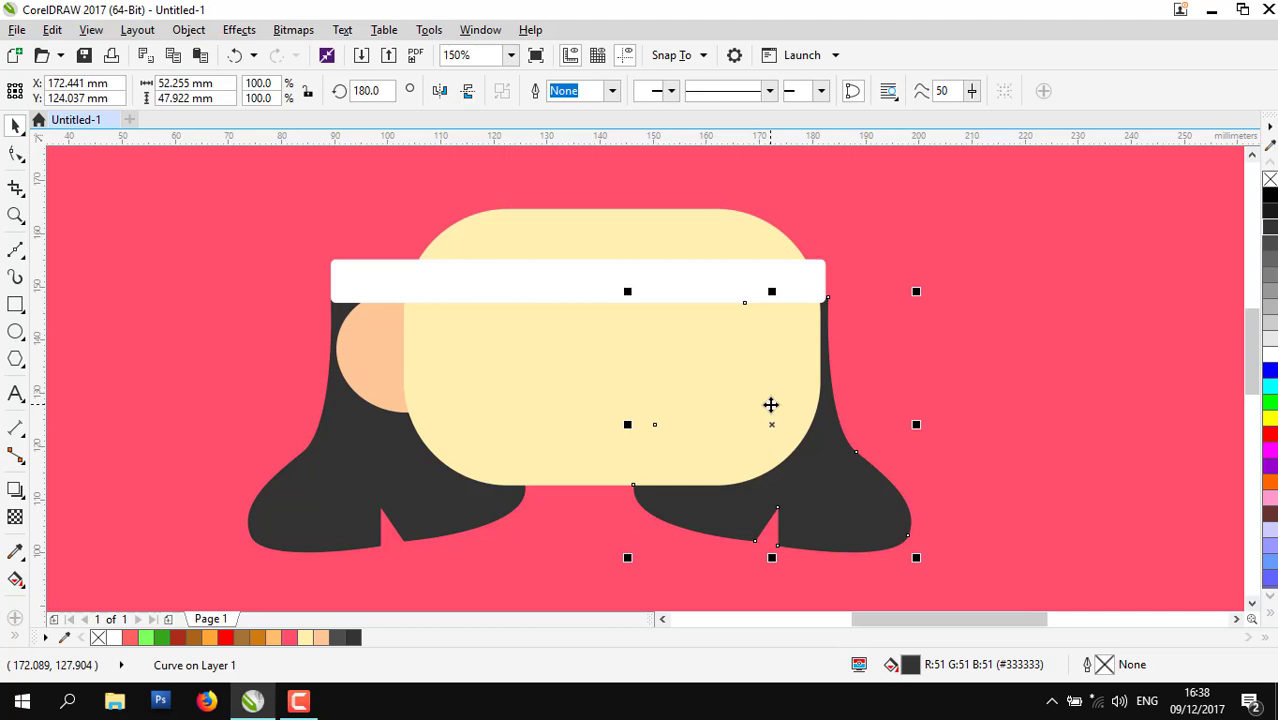
- Narrow the right hair shape to about 48.7 mm from its outer side and deselect it
scroll(984, 347, "up", 2)
left_click_drag(845, 506, 826, 513)
scroll(717, 423, "down", 6)
scroll(717, 423, "up", 4)
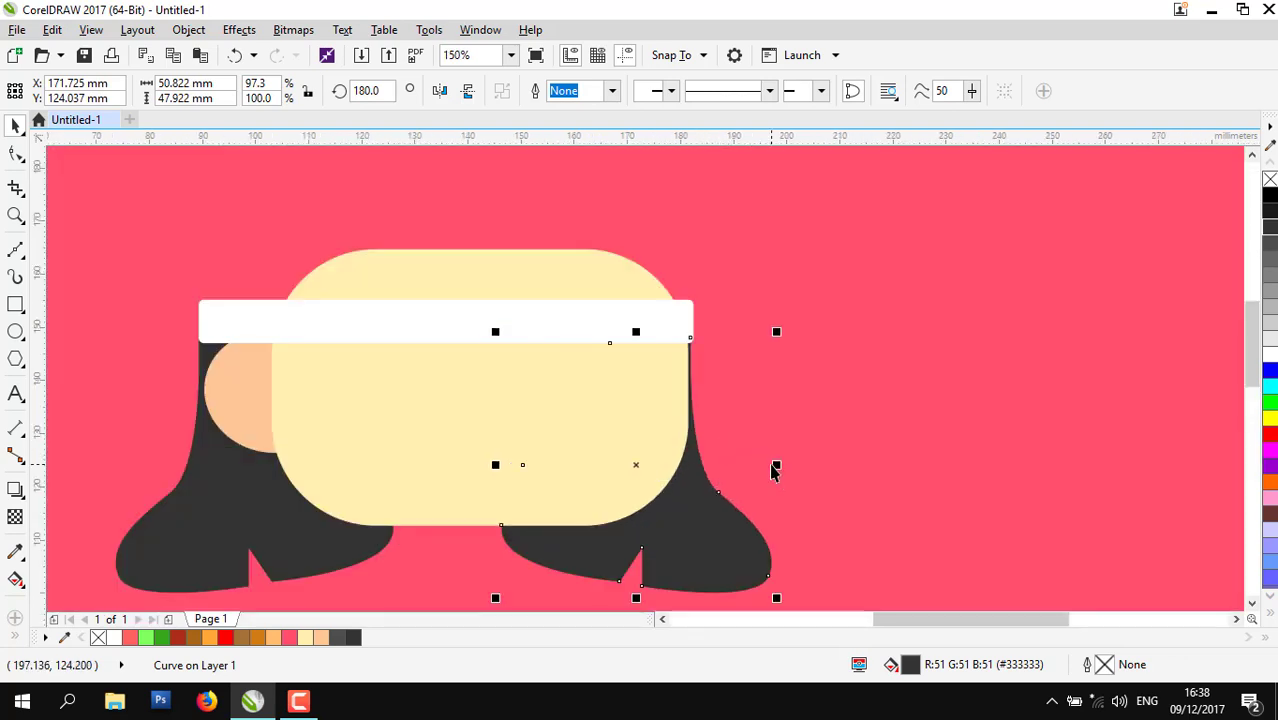
left_click_drag(774, 465, 768, 467)
left_click_drag(765, 469, 765, 468)
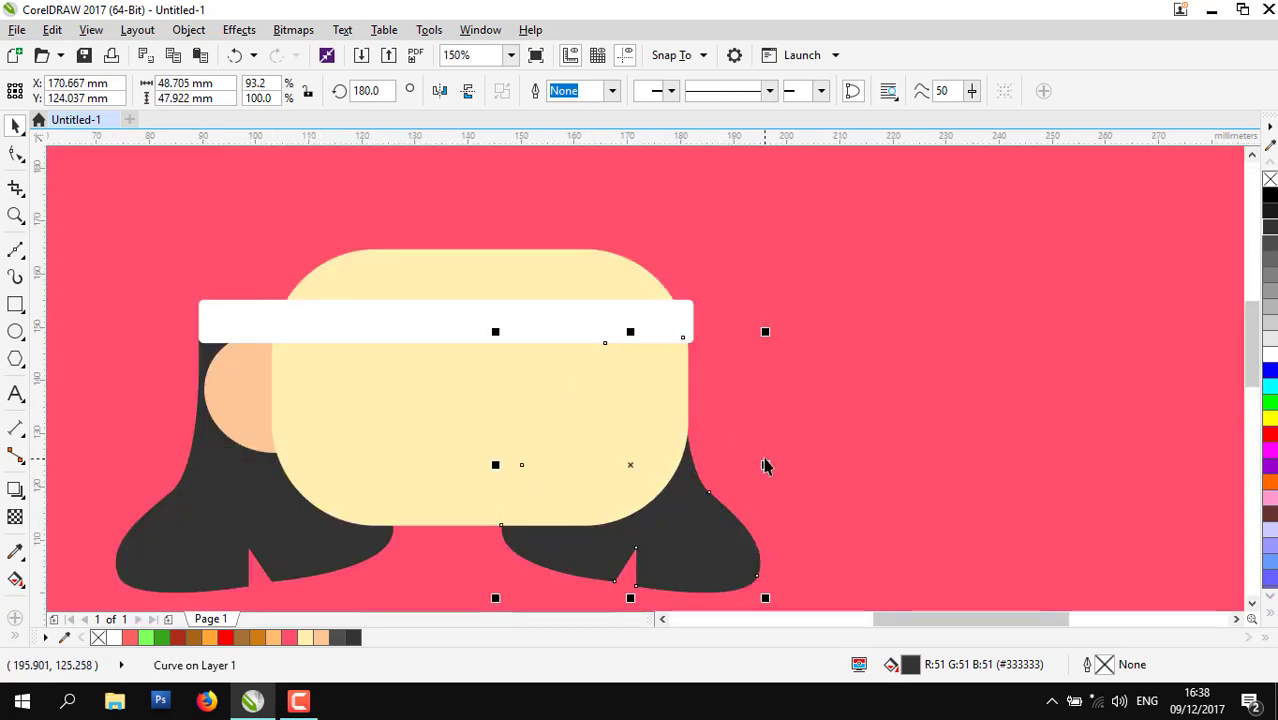
scroll(766, 456, "down", 1)
left_click(805, 432)
scroll(734, 502, "up", 1)
left_click(745, 525)
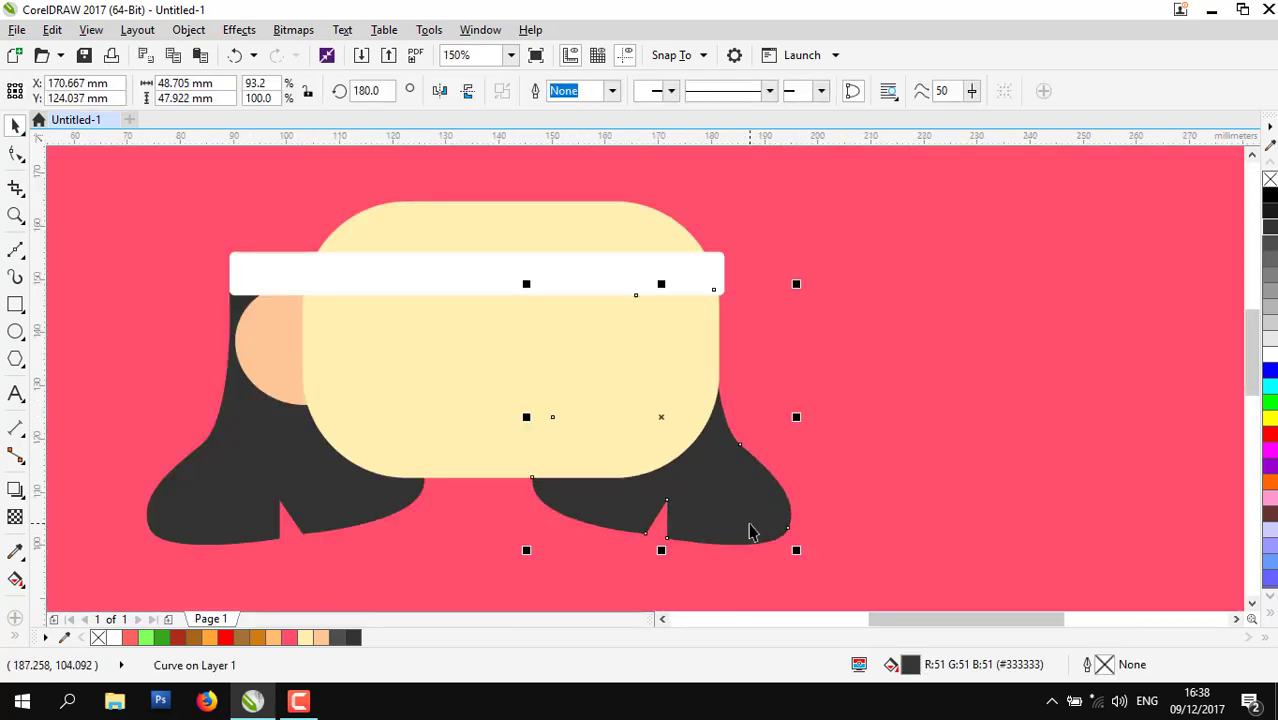
key("Escape")
scroll(590, 436, "down", 1)
scroll(540, 304, "up", 1)
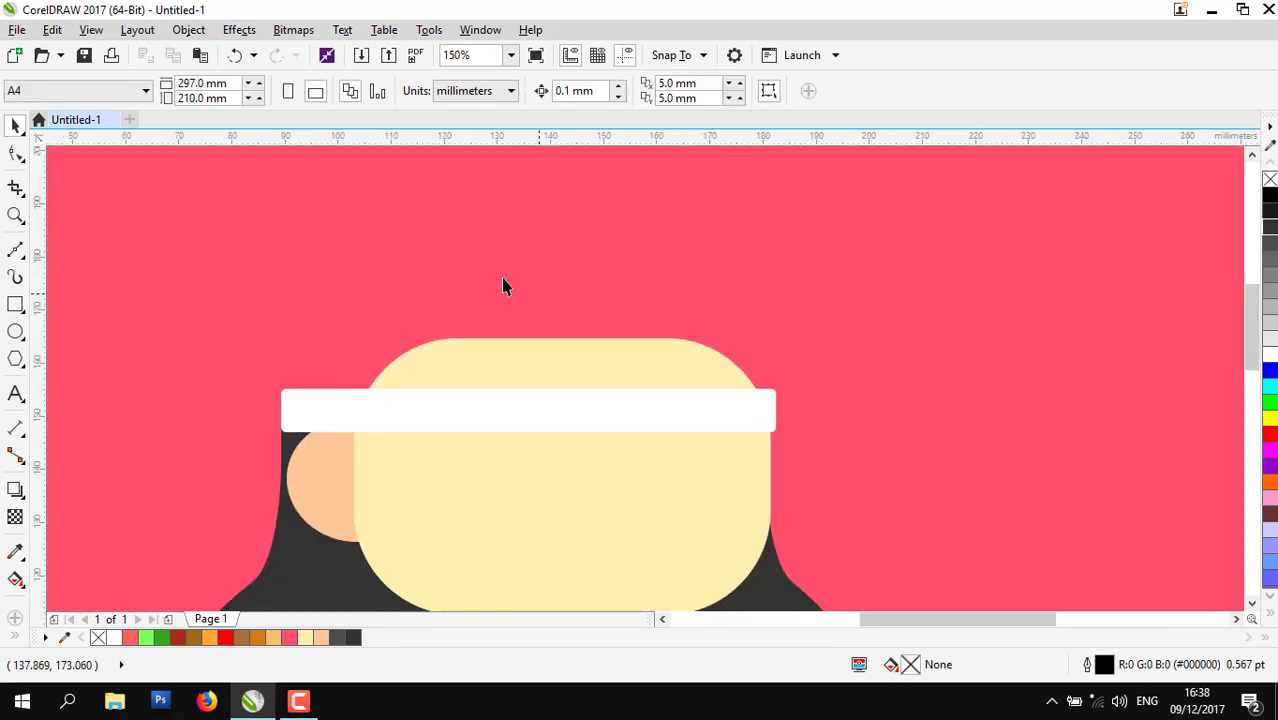
left_click(24, 255)
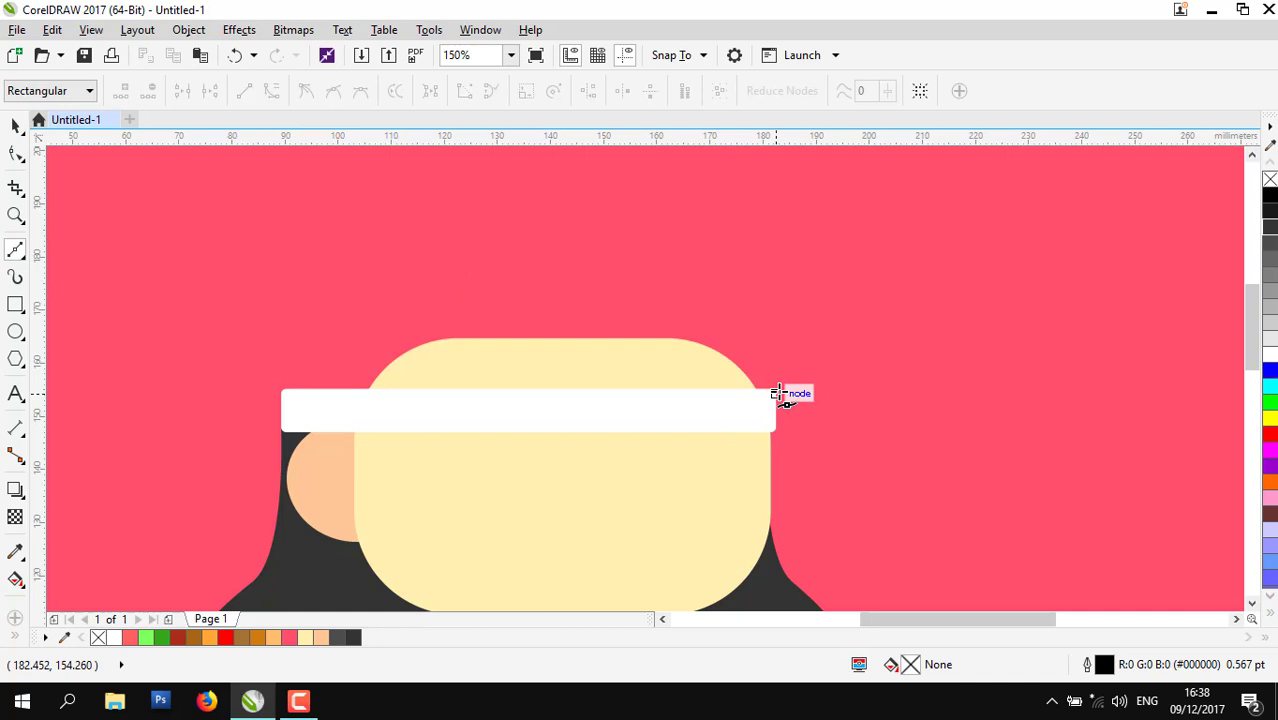
left_click(777, 393)
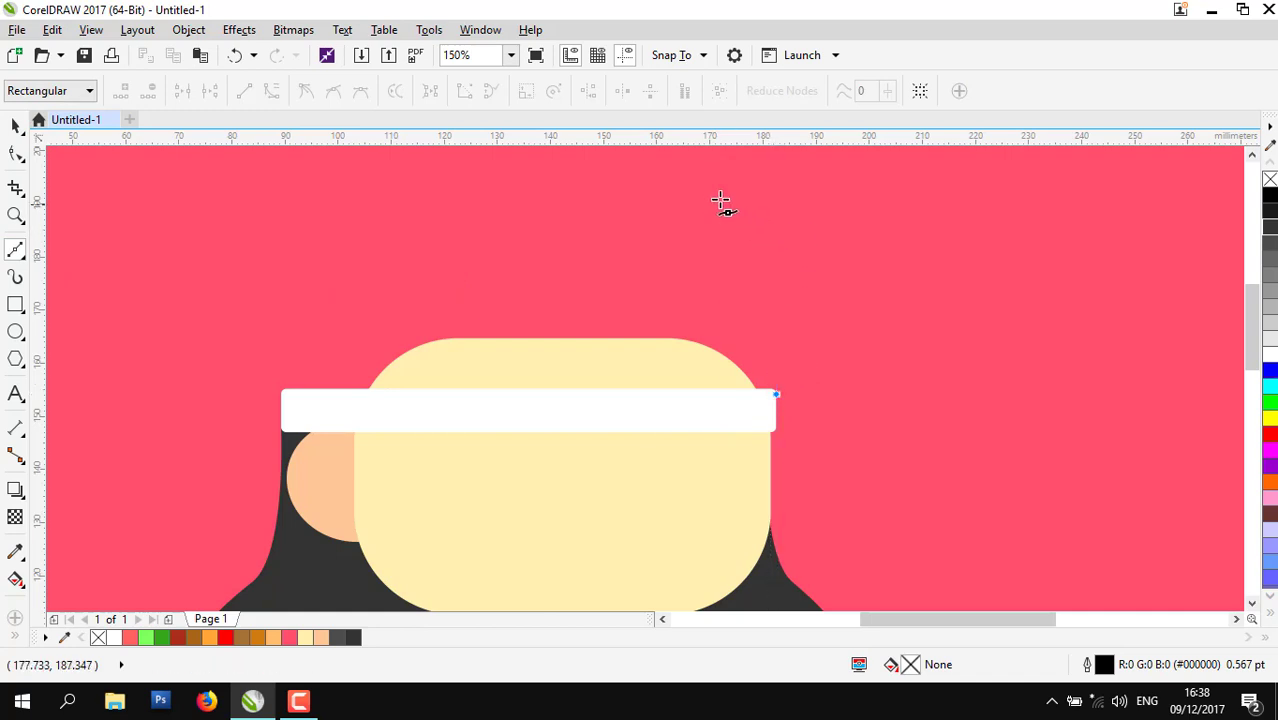
left_click_drag(672, 178, 564, 177)
key("ctrl+z")
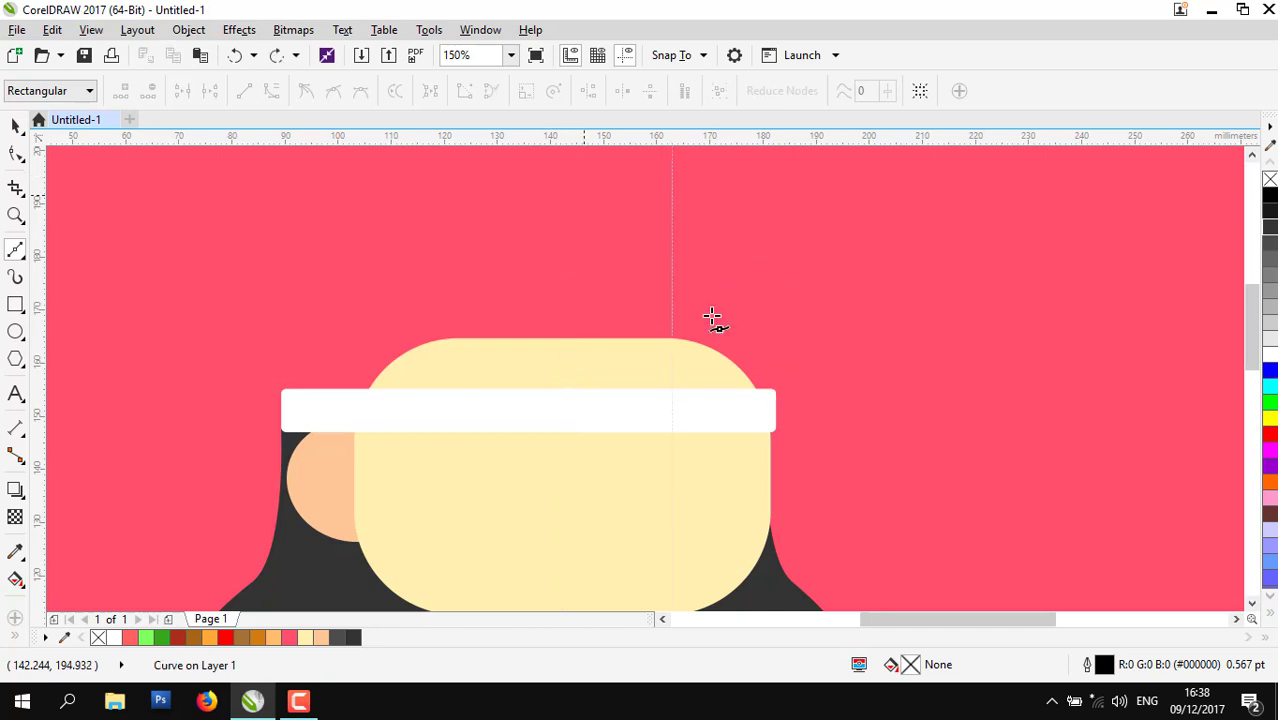
- Draw a closed dome about 91 by 43 mm above the white band, arching between its two ends with its base on the band
scroll(772, 388, "up", 3)
left_click(772, 389)
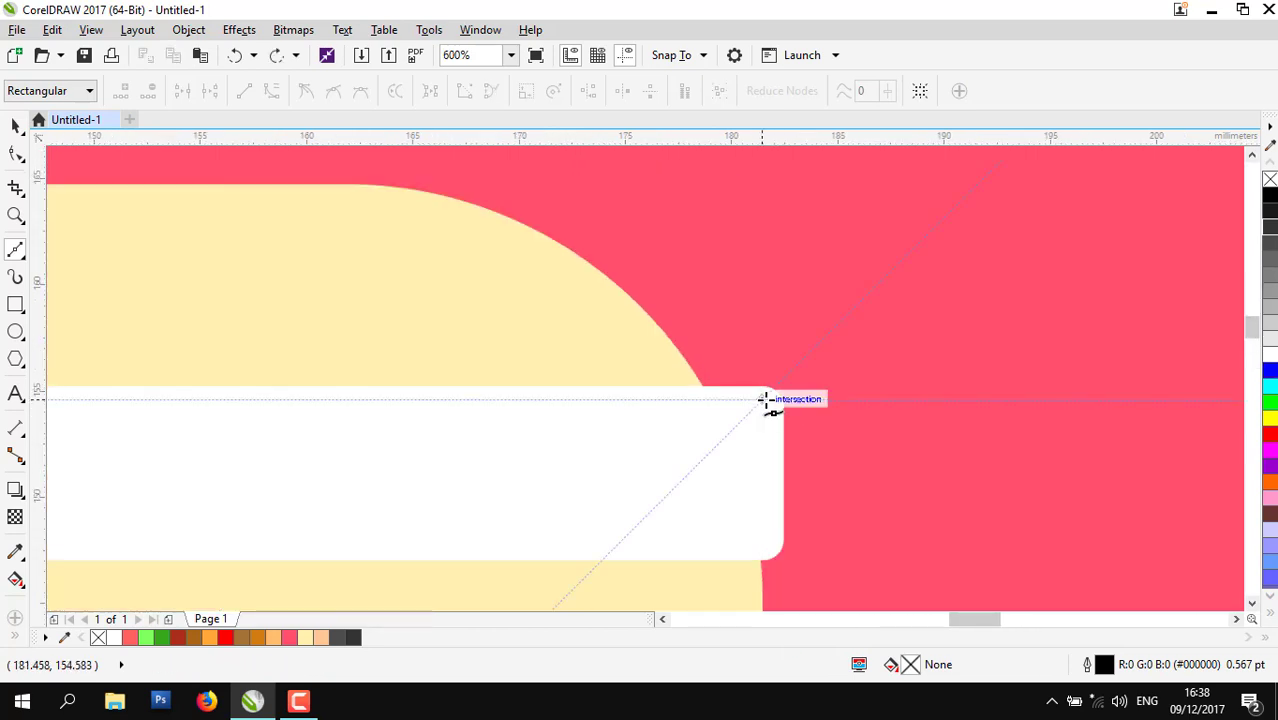
scroll(772, 389, "down", 3)
left_click_drag(604, 193, 428, 190)
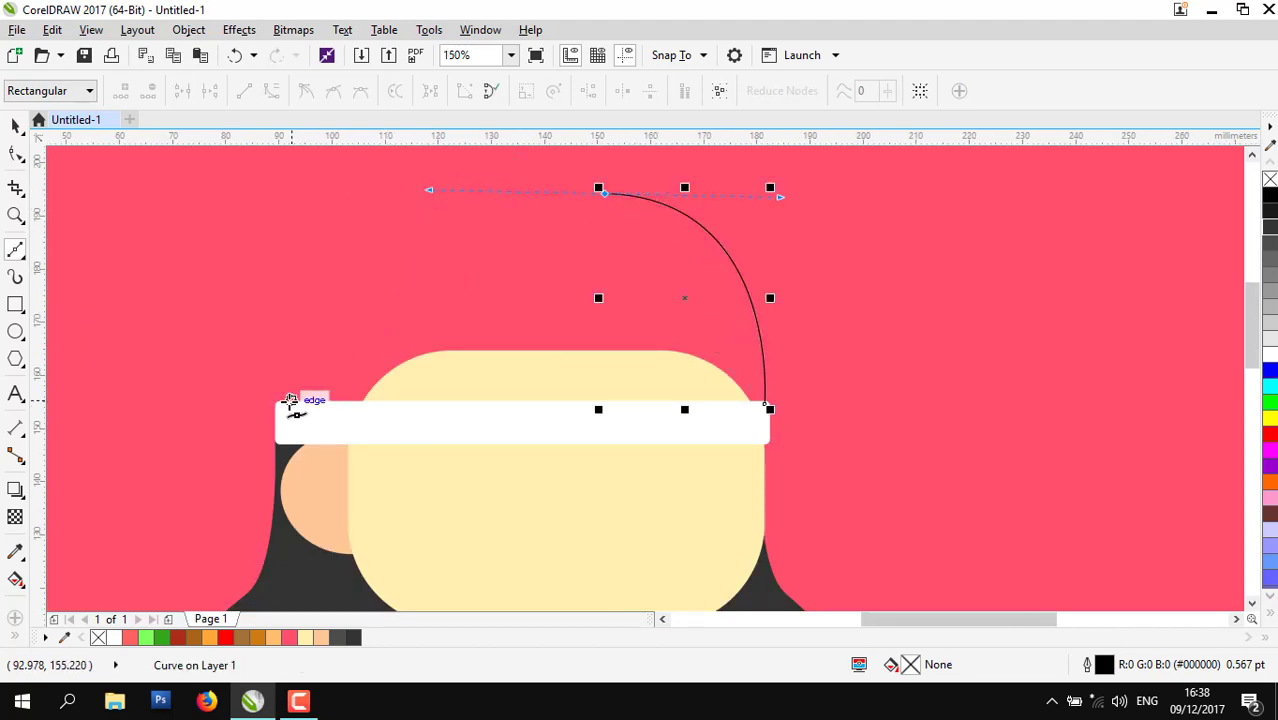
left_click_drag(281, 400, 283, 583)
key("space")
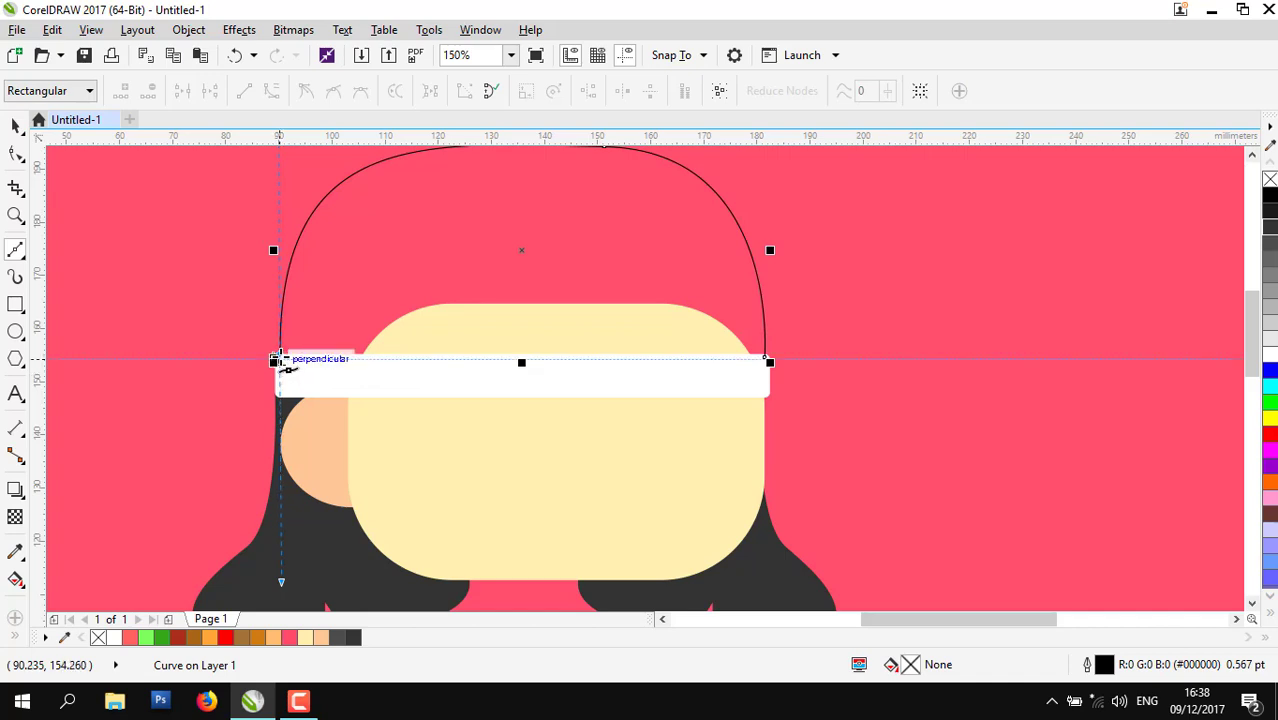
left_click(281, 360)
left_click(331, 375)
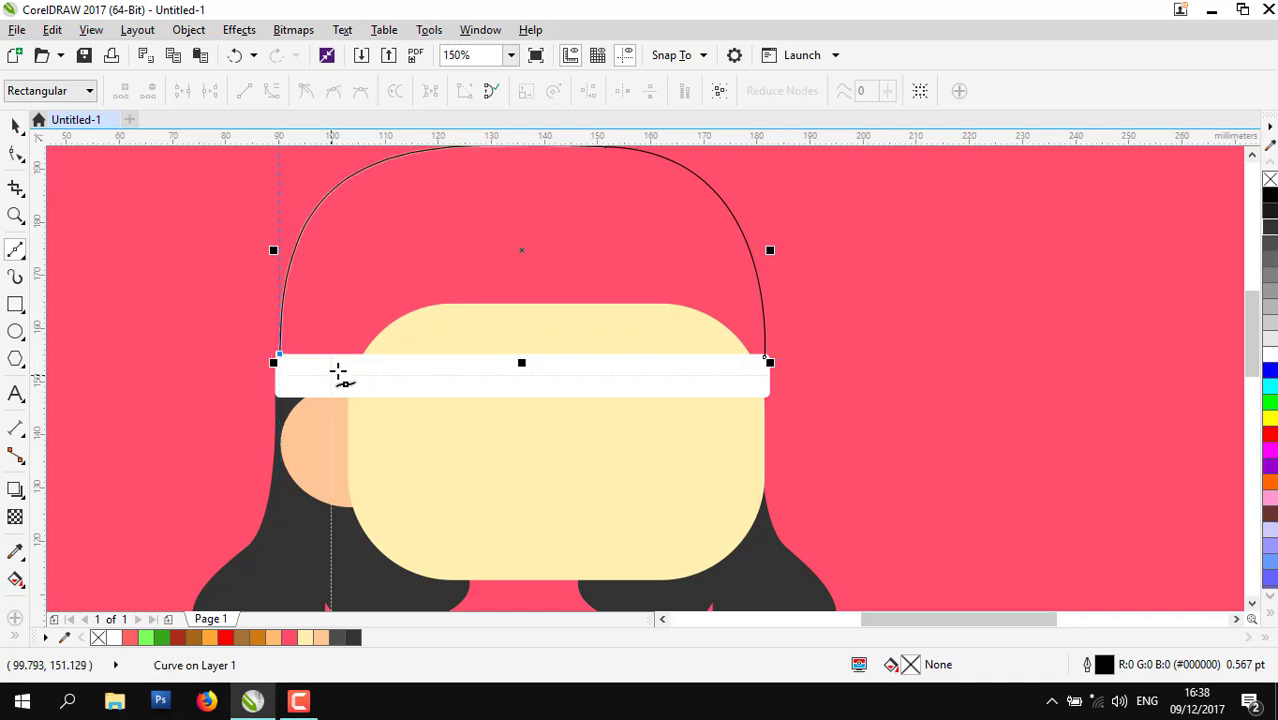
left_click(765, 360)
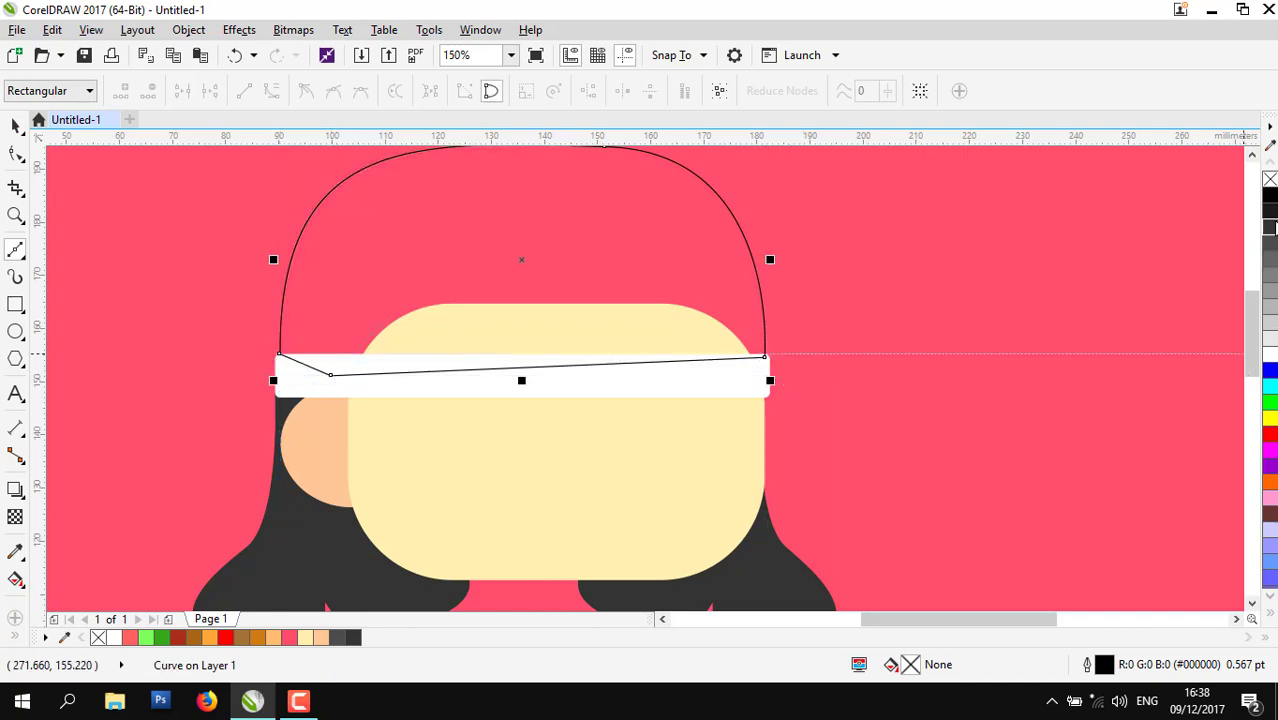
- Fill the dome with 80% Black without an outline, place it between the white band and the cream shape, and deselect it
left_click(1272, 226)
left_click(14, 127)
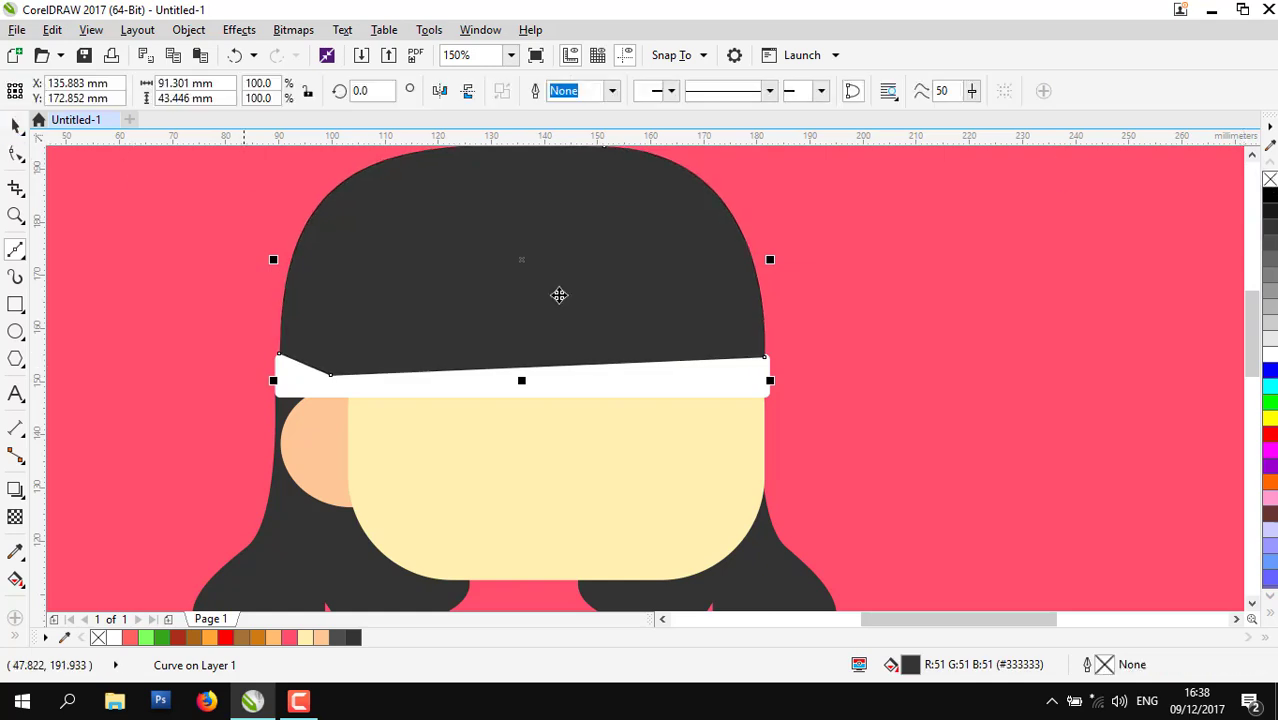
key("ctrl+Page_Down")
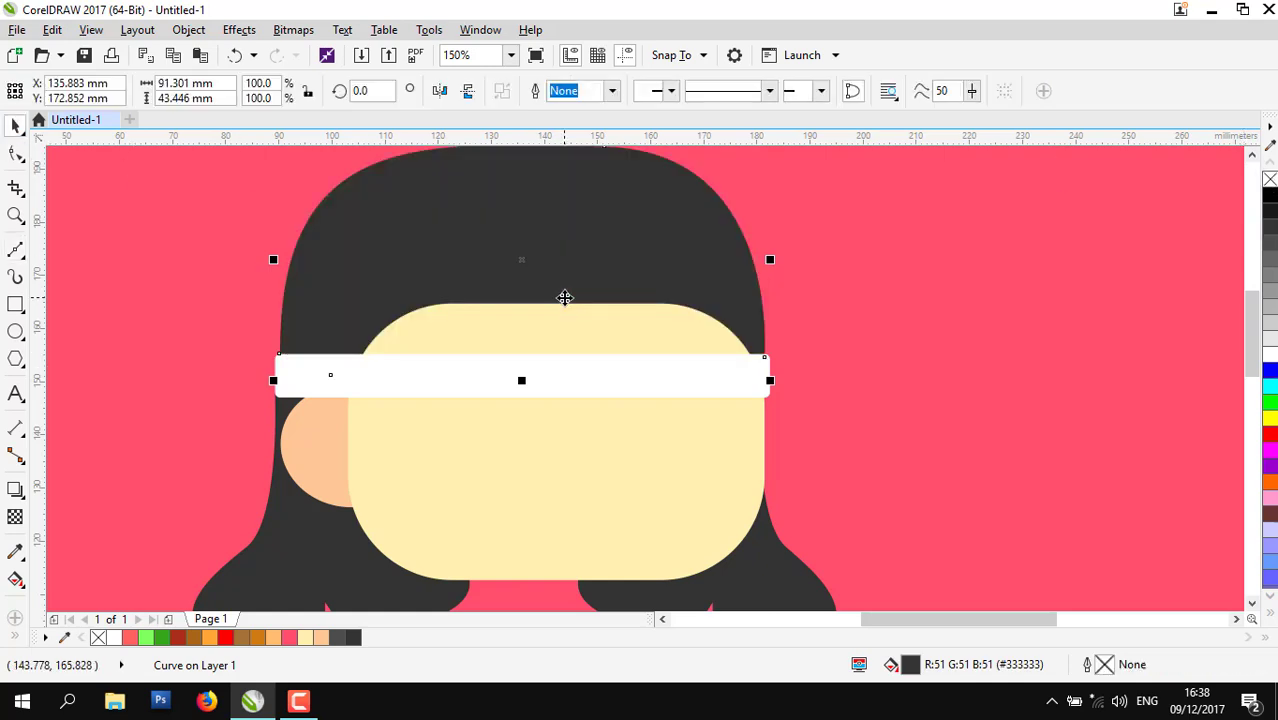
key("ctrl+Page_Up")
key("ctrl+Page_Up")
key("ctrl+Page_Down")
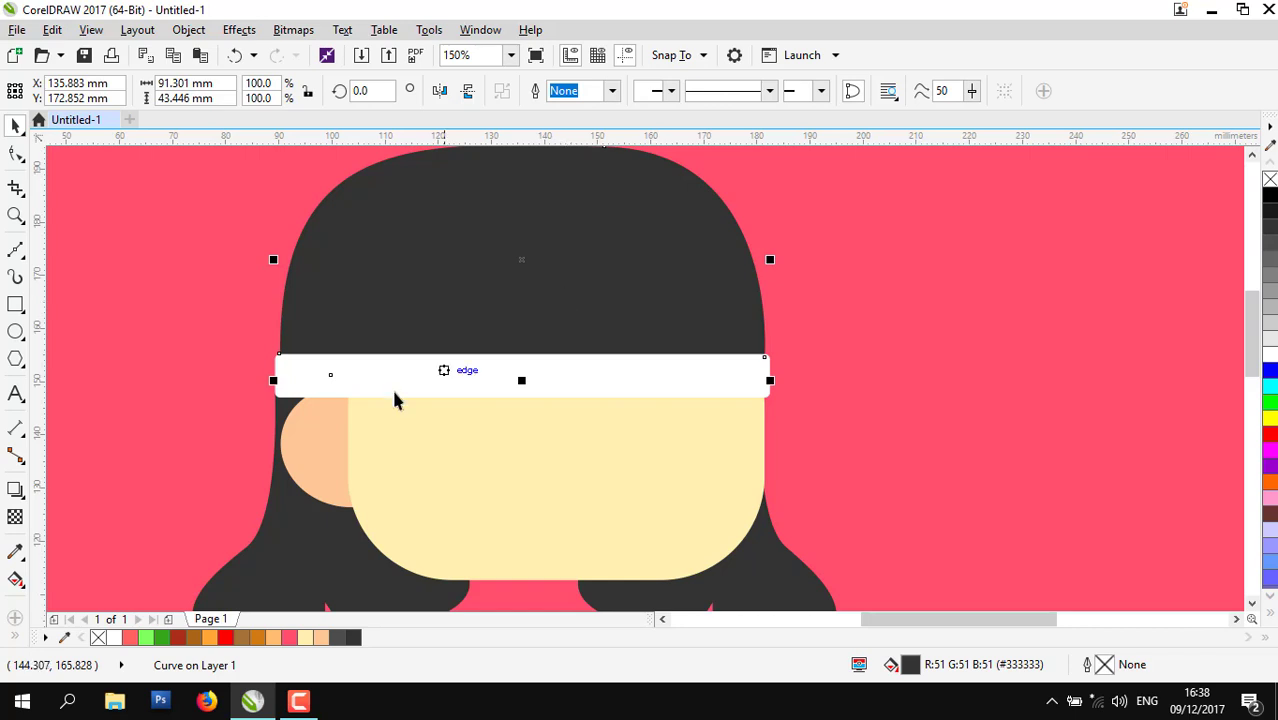
left_click(250, 413)
- Move the upper outer node of the left hair shape slightly inward under the white band's end and deselect the shape
scroll(252, 414, "up", 2)
left_click(367, 380)
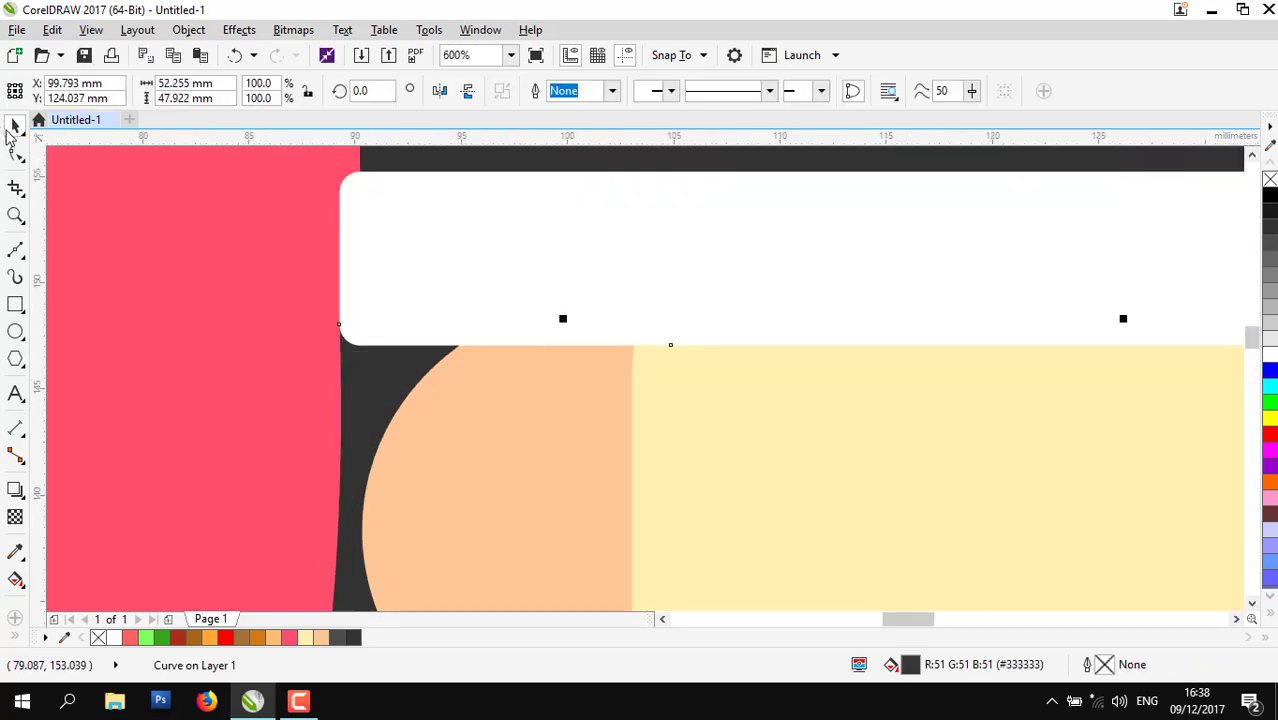
left_click(15, 154)
key("F10")
mouse_move(341, 326)
left_mouse_down()
mouse_move(361, 328)
mouse_move(350, 331)
left_mouse_up()
scroll(350, 331, "down", 6)
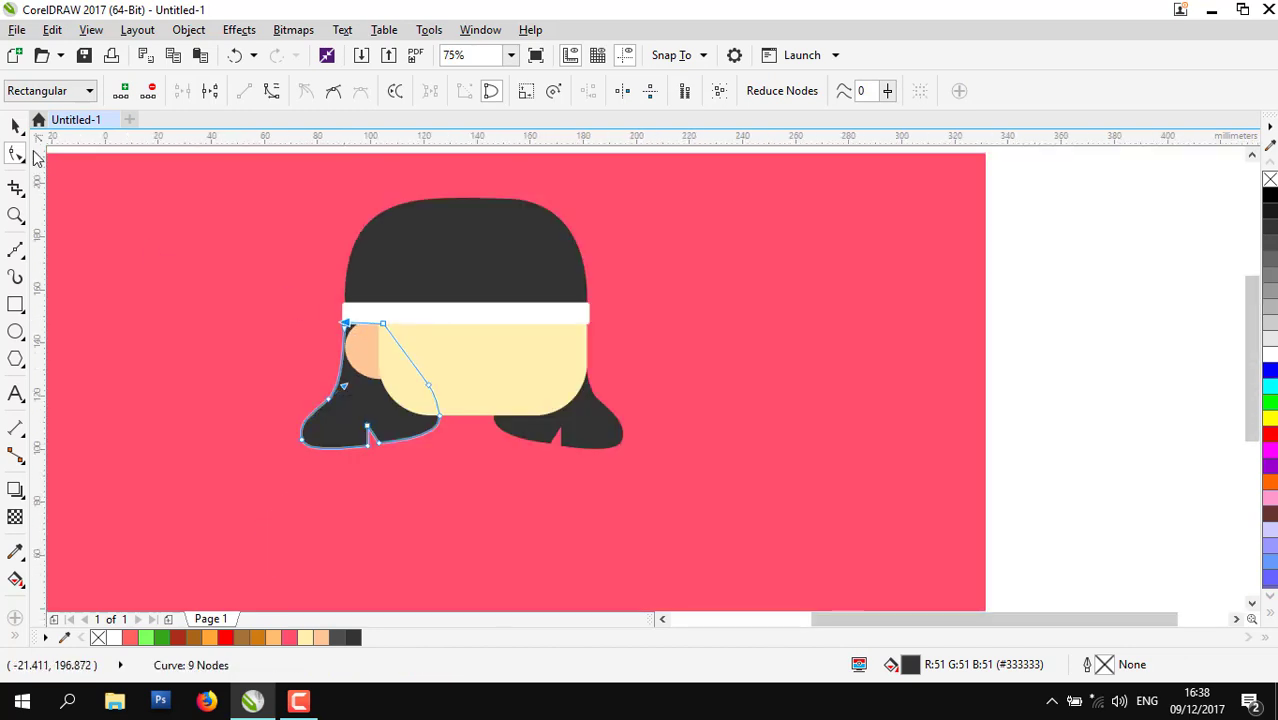
left_click(15, 124)
left_click(1167, 348)
- Reduce the height of the dark dome slightly from its top edge and deselect it
scroll(484, 305, "up", 2)
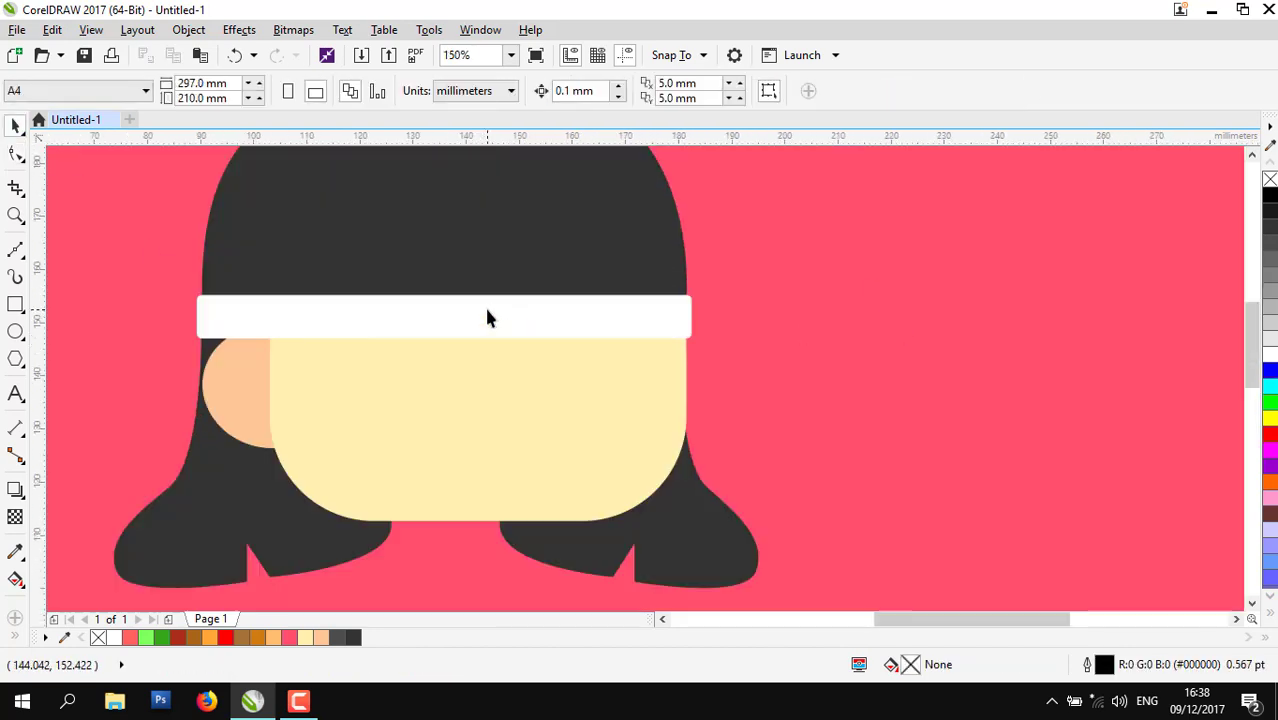
left_click(486, 310)
scroll(583, 387, "down", 1)
scroll(545, 301, "up", 1)
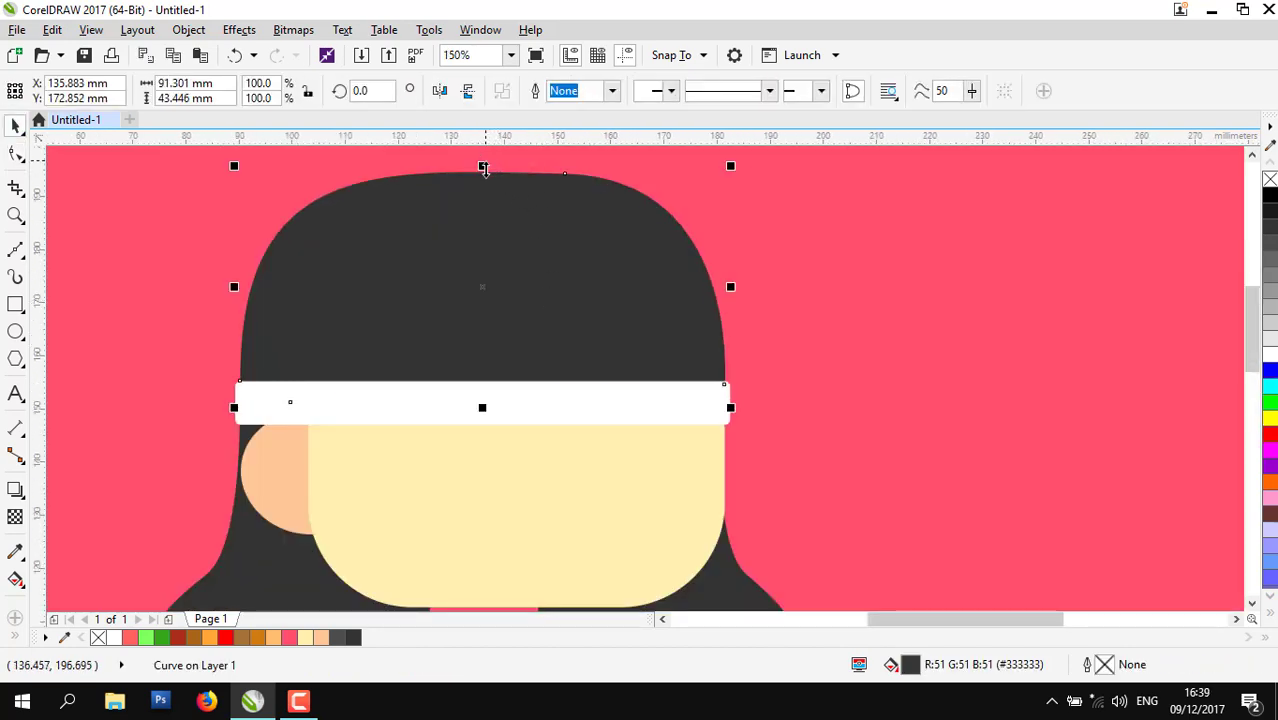
left_click_drag(485, 169, 487, 181)
left_click(916, 240)
- Scale the whole head down proportionally to about 79.6 by 60.5 mm, reposition it slightly on the pink background and deselect it
scroll(789, 298, "down", 1)
scroll(543, 292, "down", 1)
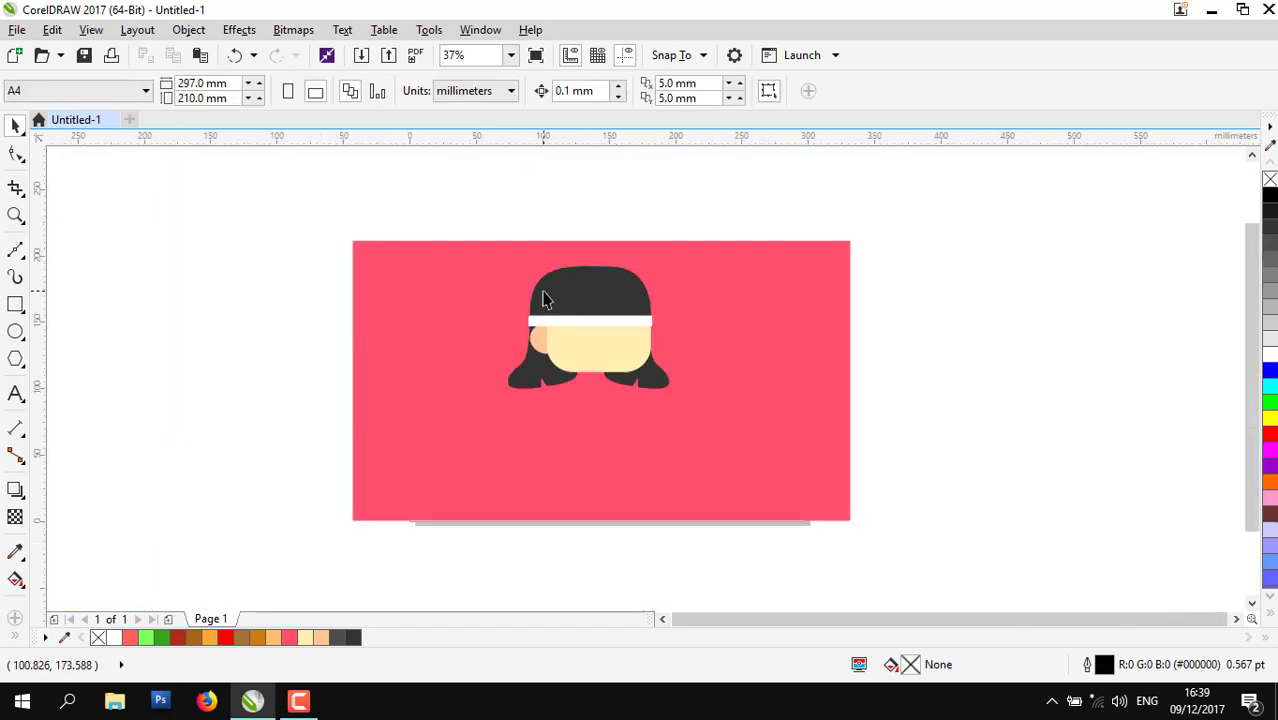
left_click_drag(719, 443, 719, 443)
left_click_drag(676, 251, 636, 282)
left_click_drag(504, 226, 670, 422)
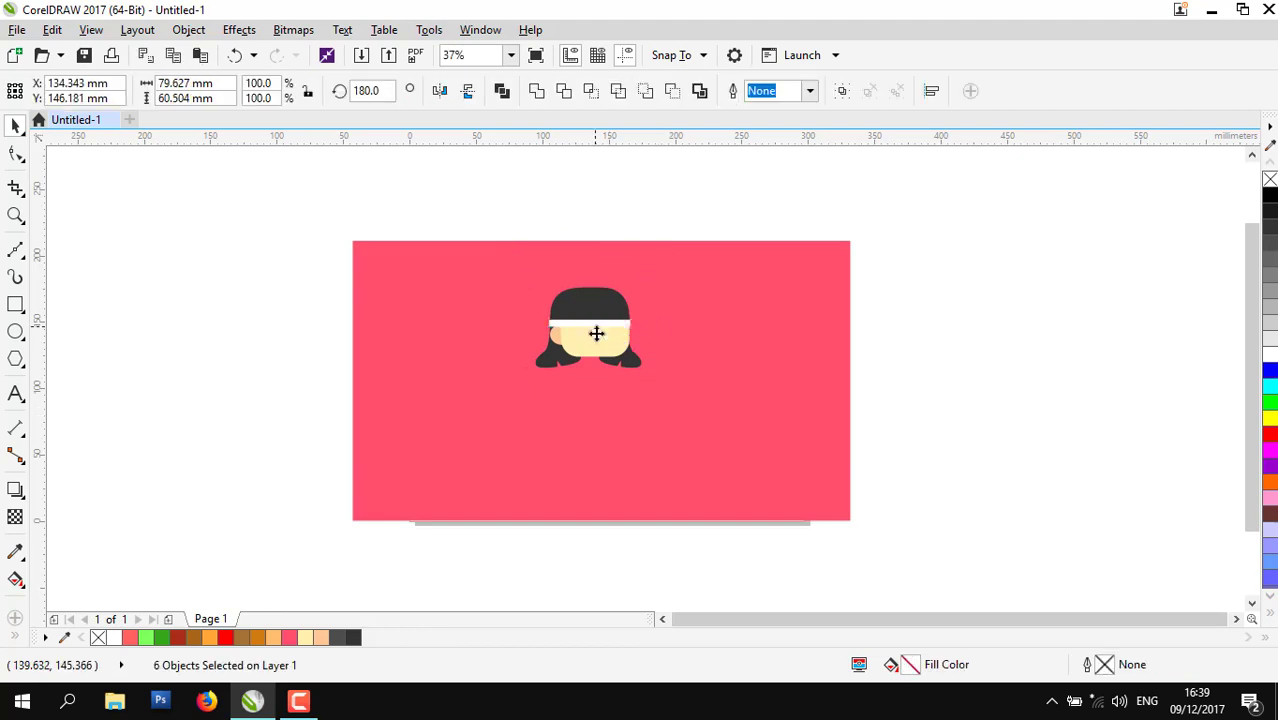
left_click_drag(596, 334, 602, 341)
left_click(604, 222)
- Widen the cream face to about 51.7 mm from its right edge, with an upper-right corner radius of 10.852 mm, and deselect it
scroll(573, 322, "up", 1)
scroll(741, 367, "up", 1)
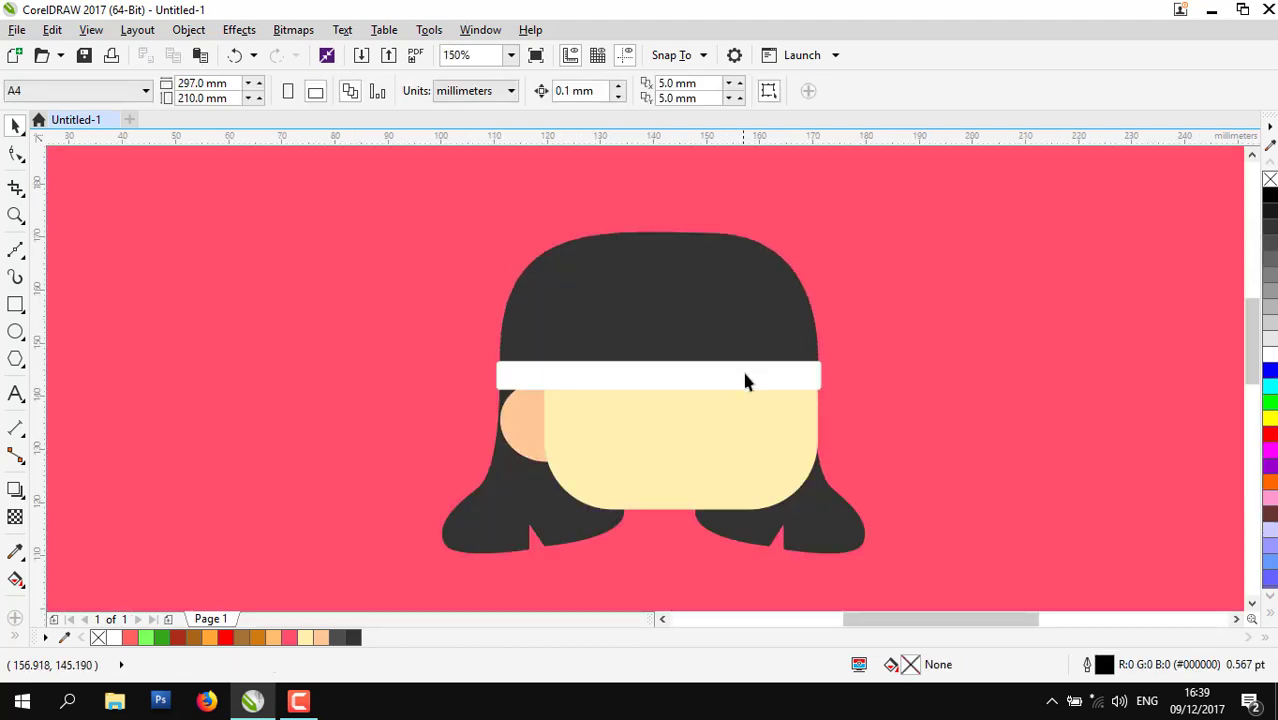
scroll(742, 386, "up", 1)
left_click(799, 291)
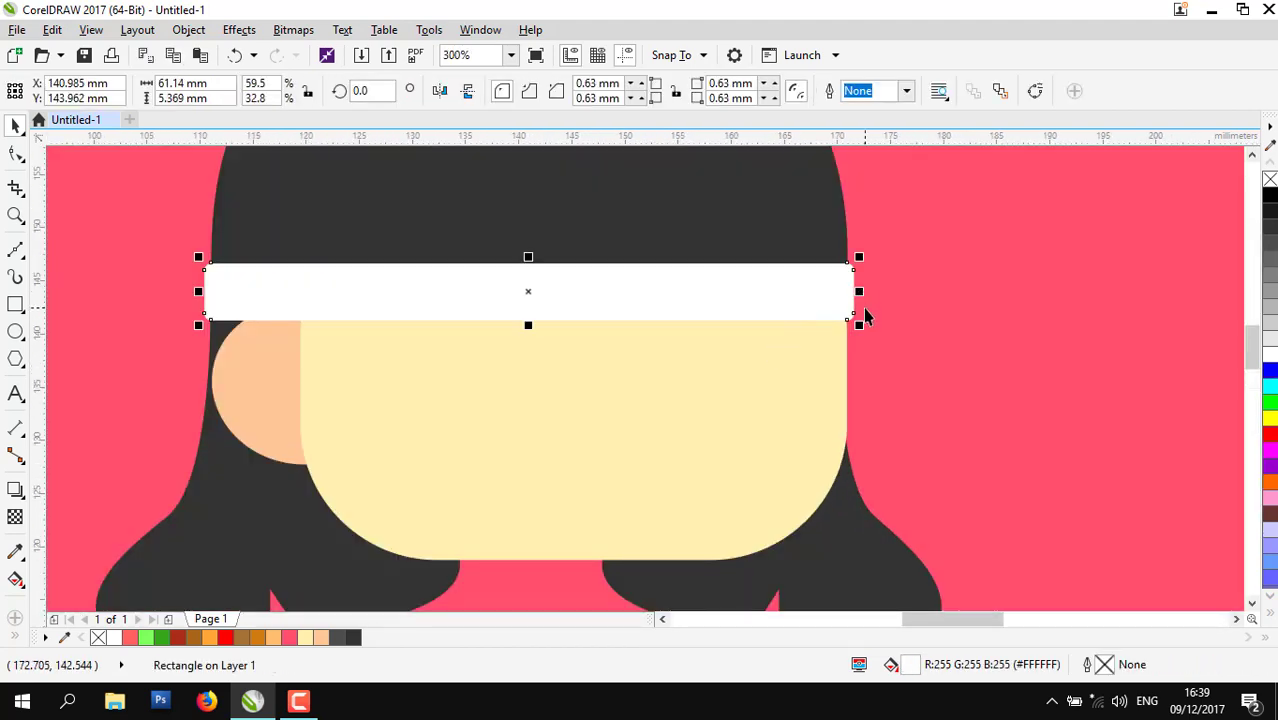
left_click(812, 479)
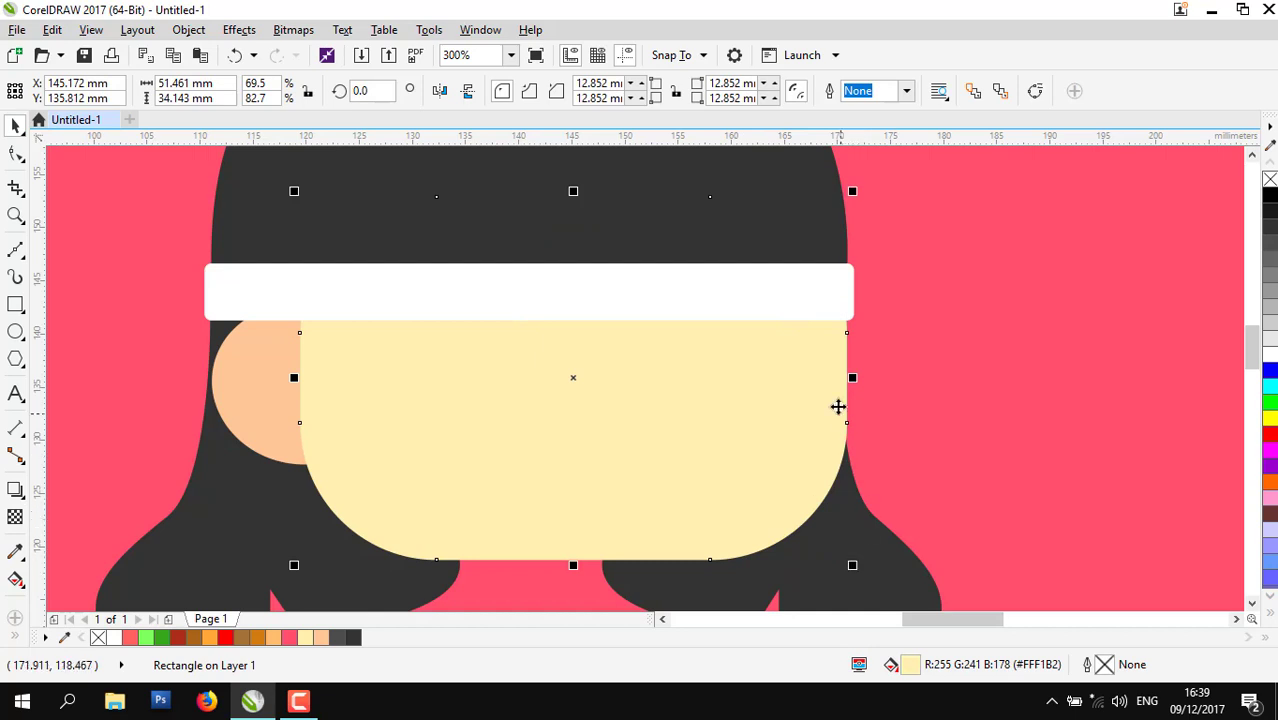
left_click_drag(849, 378, 854, 378)
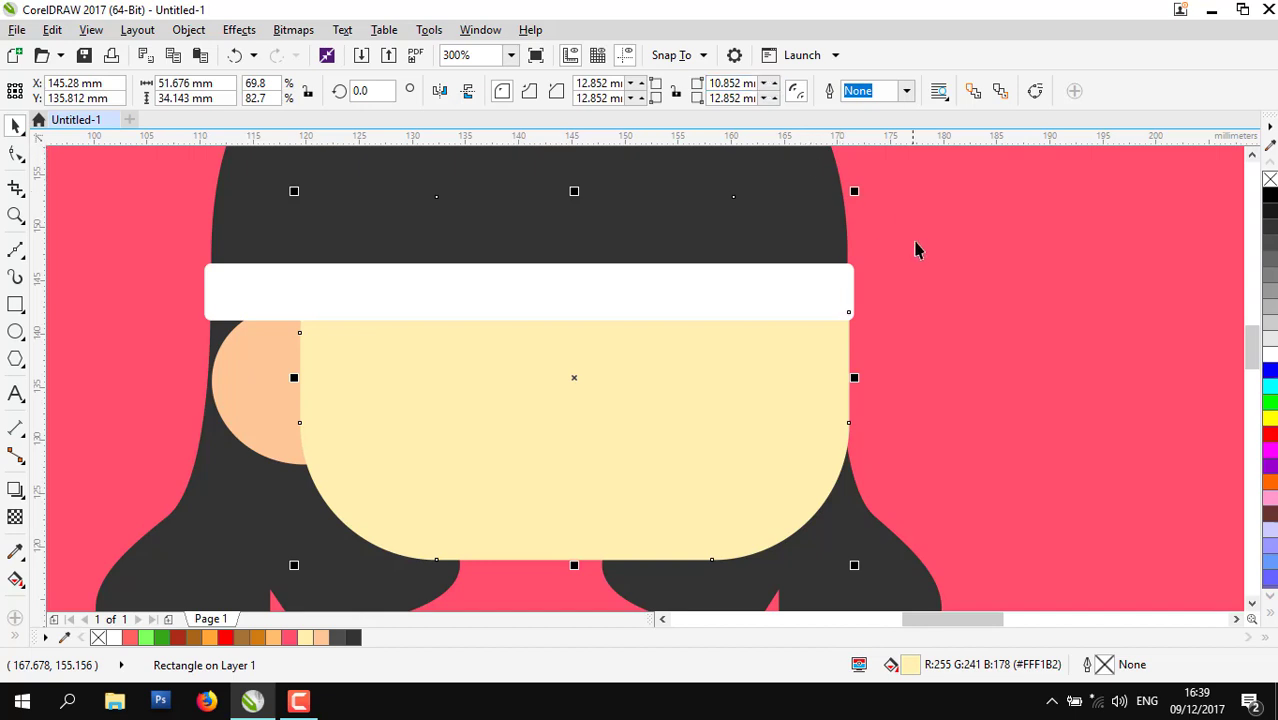
key("Escape")
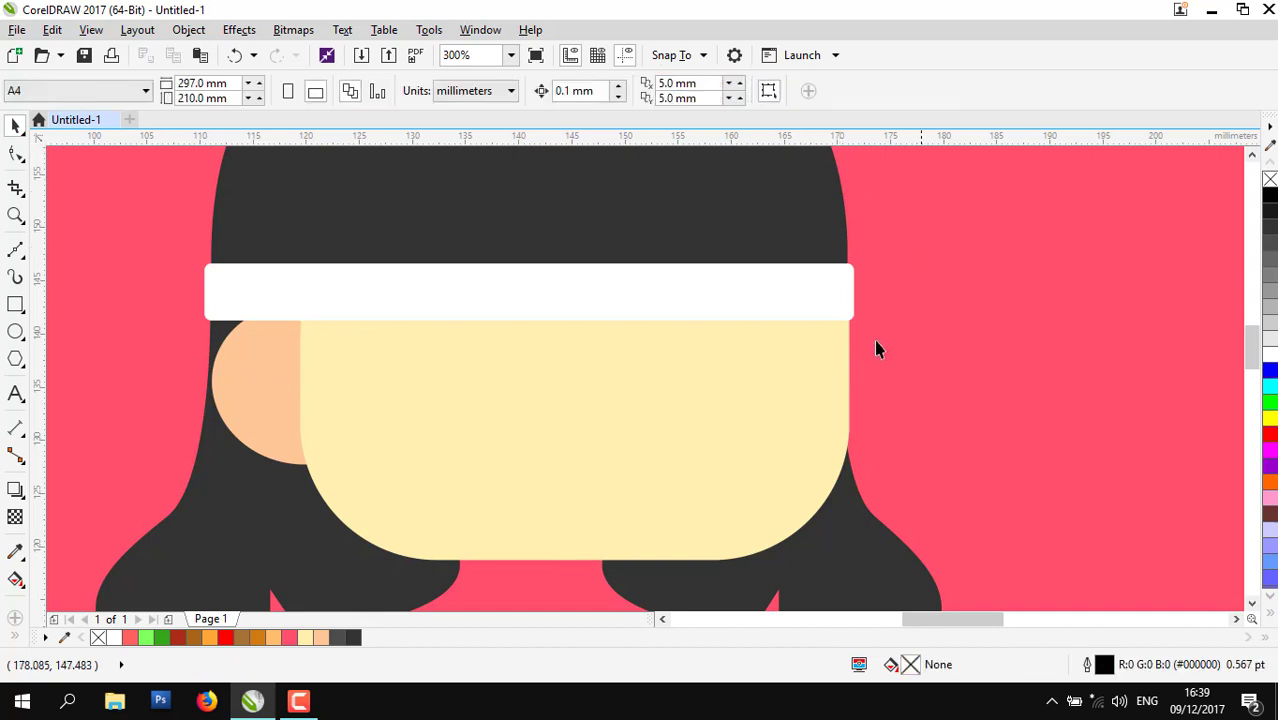
left_click(718, 400)
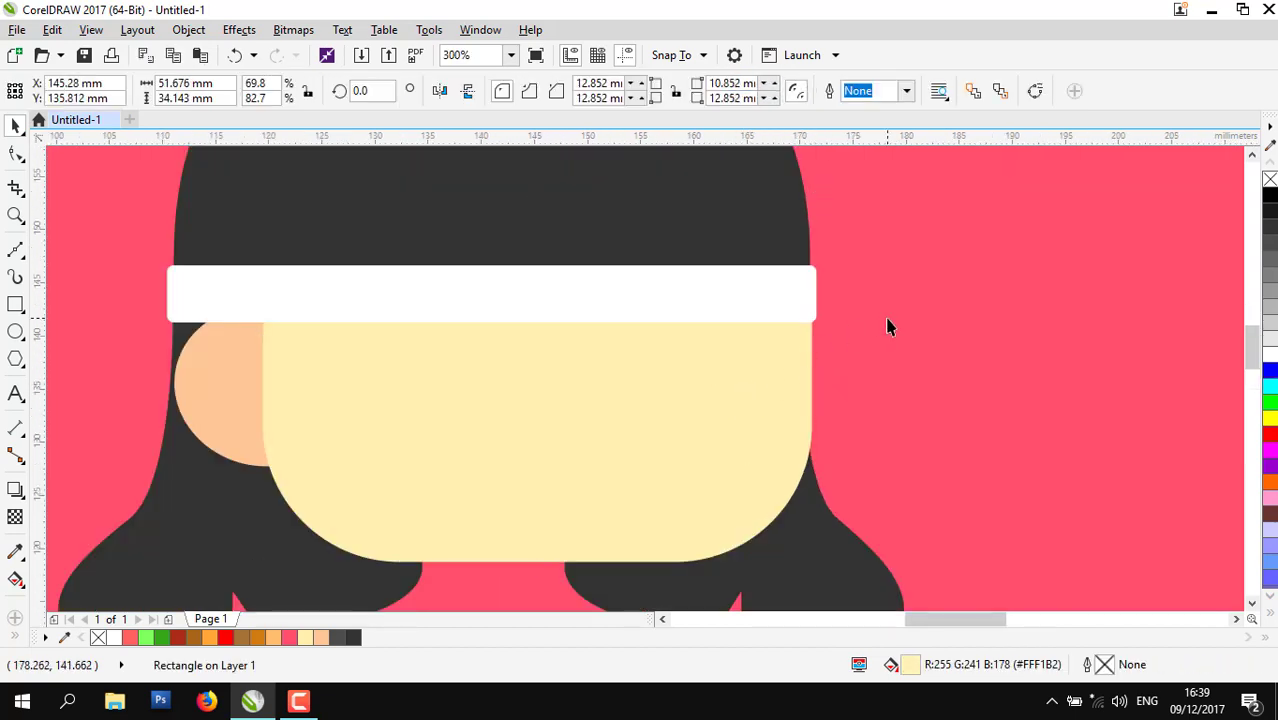
left_click(887, 322)
scroll(486, 437, "down", 1)
scroll(445, 277, "up", 1)
scroll(430, 340, "down", 1)
scroll(384, 237, "up", 1)
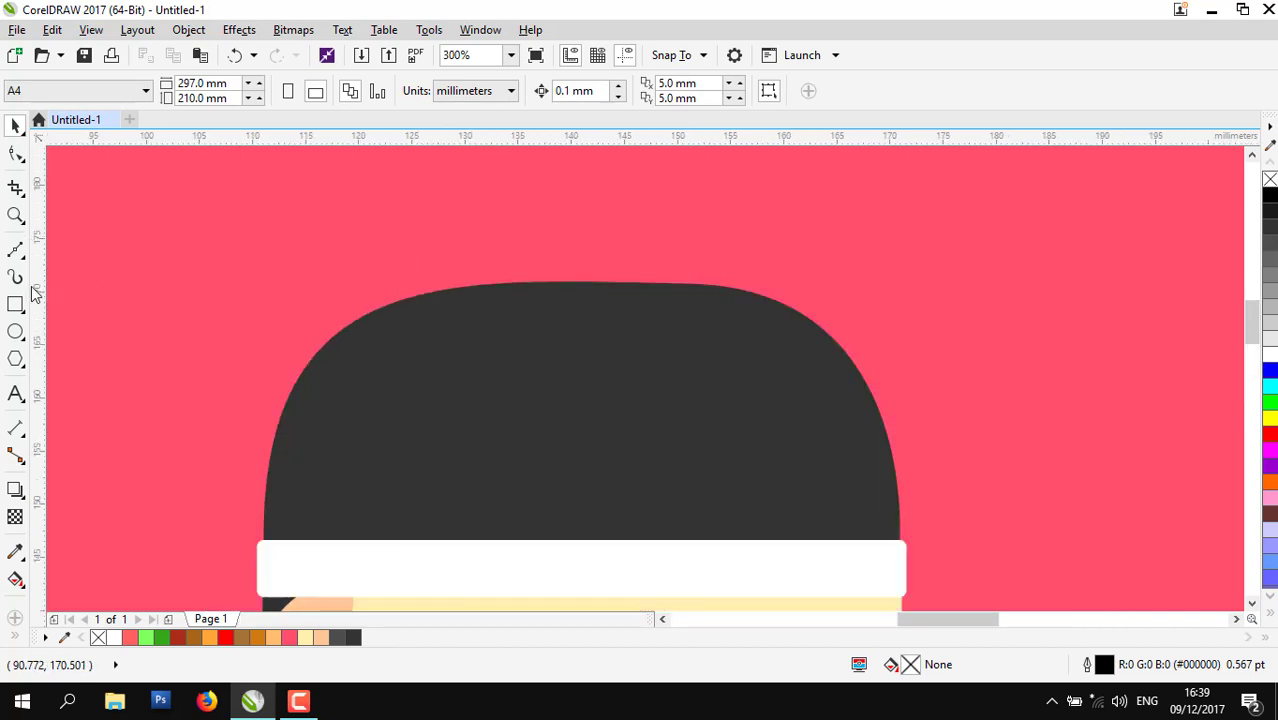
left_click(254, 540)
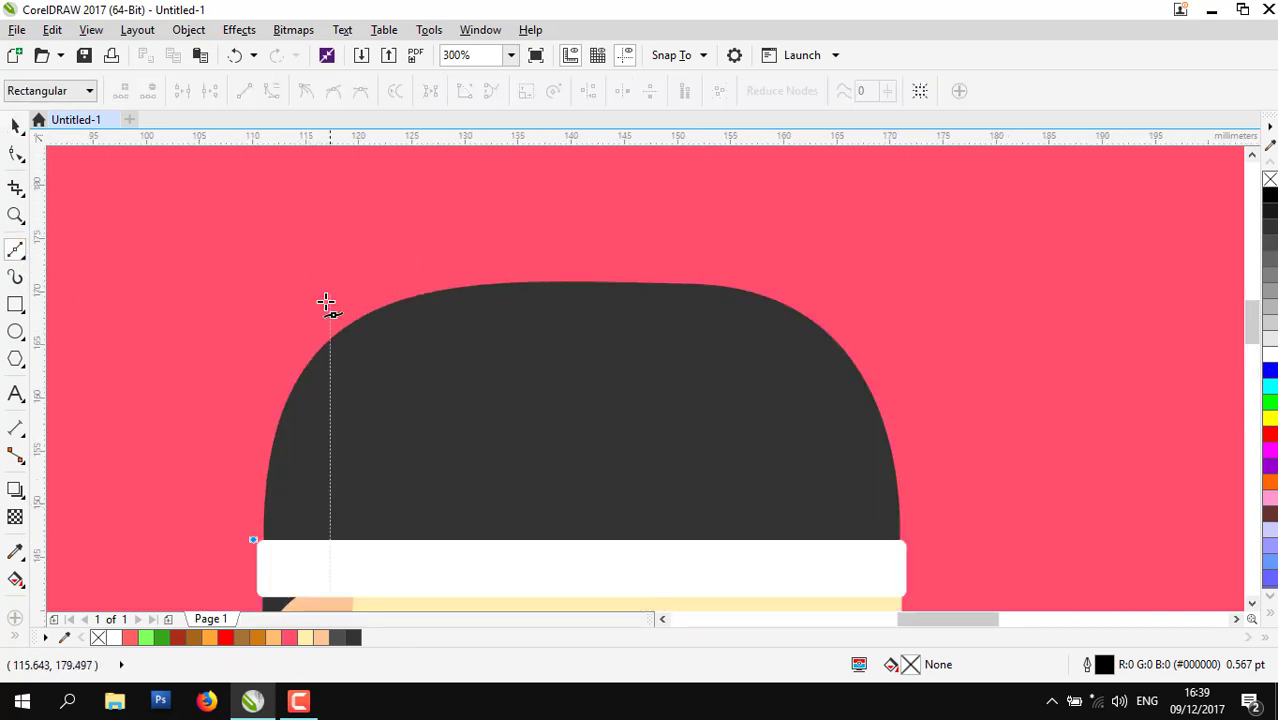
scroll(326, 303, "down", 2)
left_click_drag(325, 180, 385, 180)
key("ctrl+z")
key("ctrl+z")
- Draw a closed, tall horn shape with a rounded tip, rising from the white band's left end and ending inside the dark dome
left_click(291, 496)
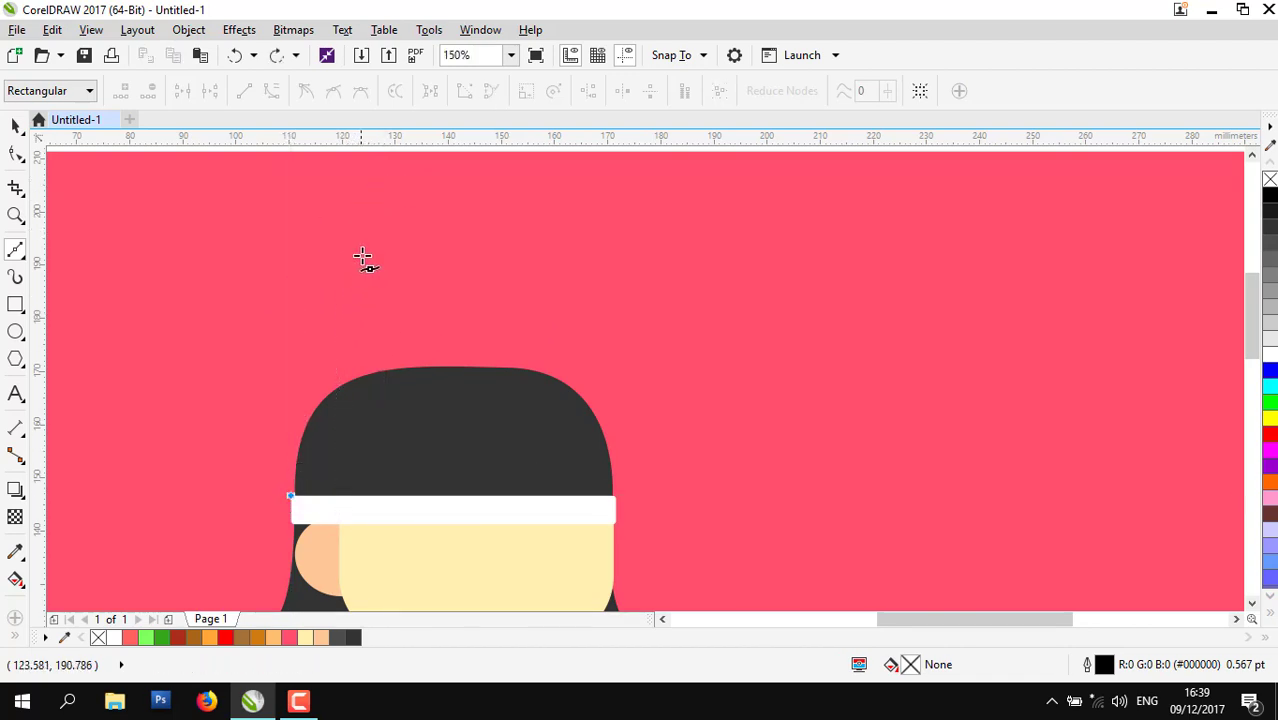
left_click_drag(364, 246, 436, 166)
scroll(371, 250, "up", 2)
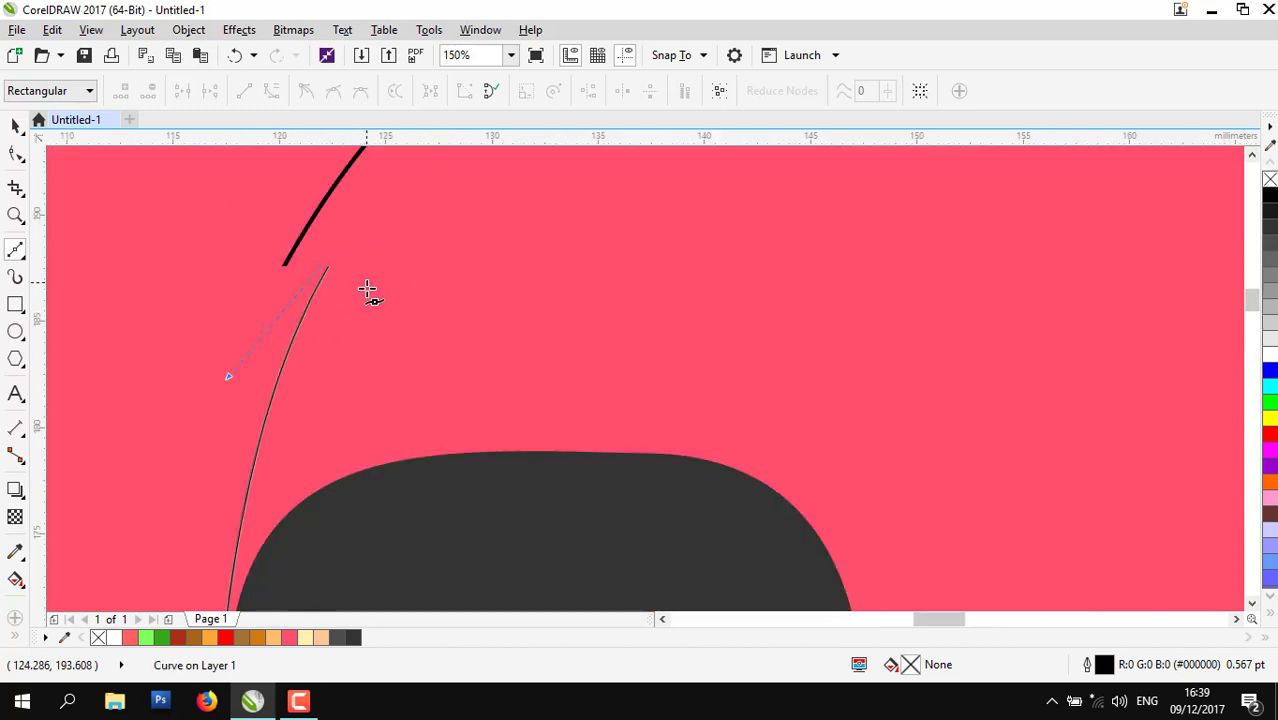
scroll(395, 291, "down", 1)
left_click_drag(408, 221, 413, 240)
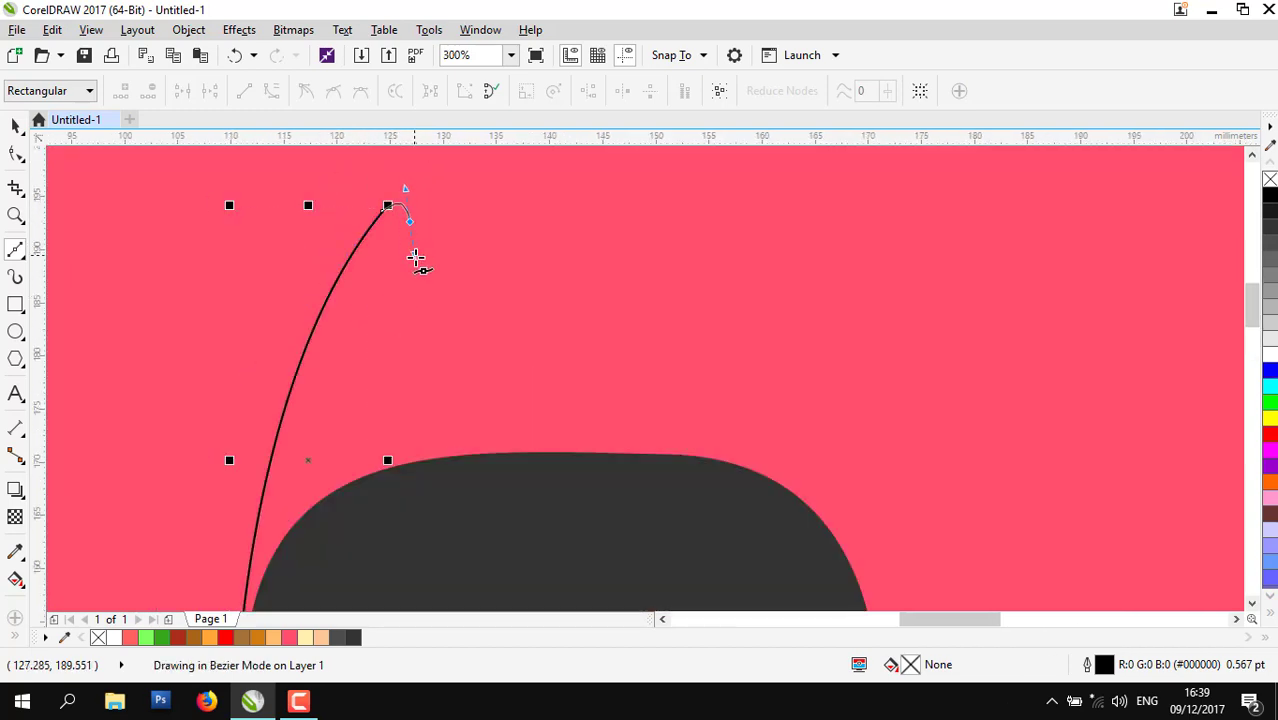
left_click(468, 490)
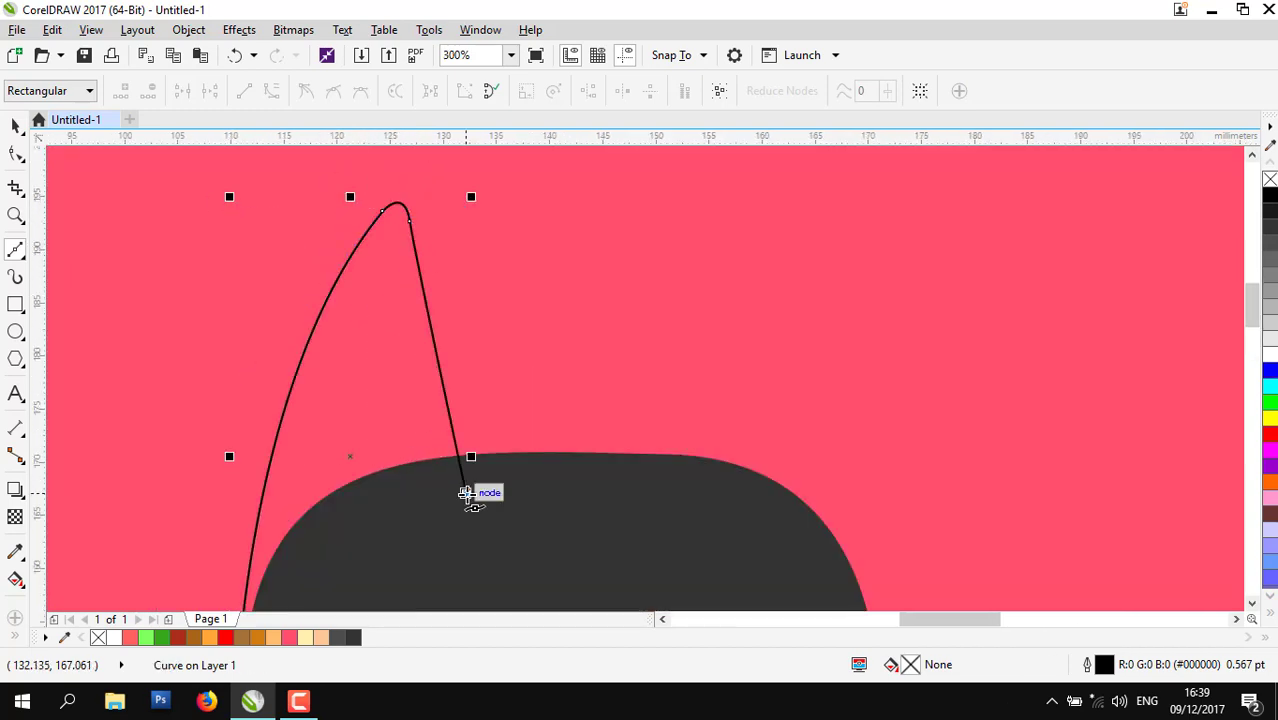
scroll(466, 420, "down", 1)
scroll(301, 558, "up", 1)
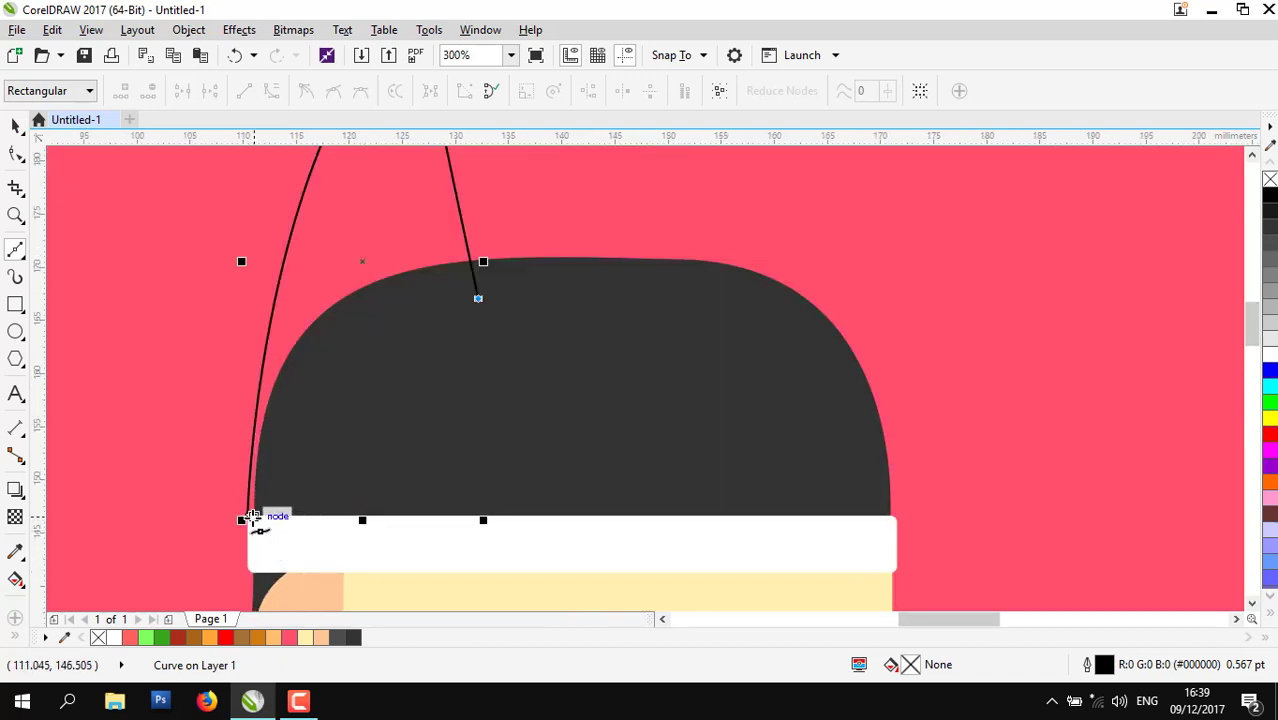
left_click_drag(253, 518, 296, 572)
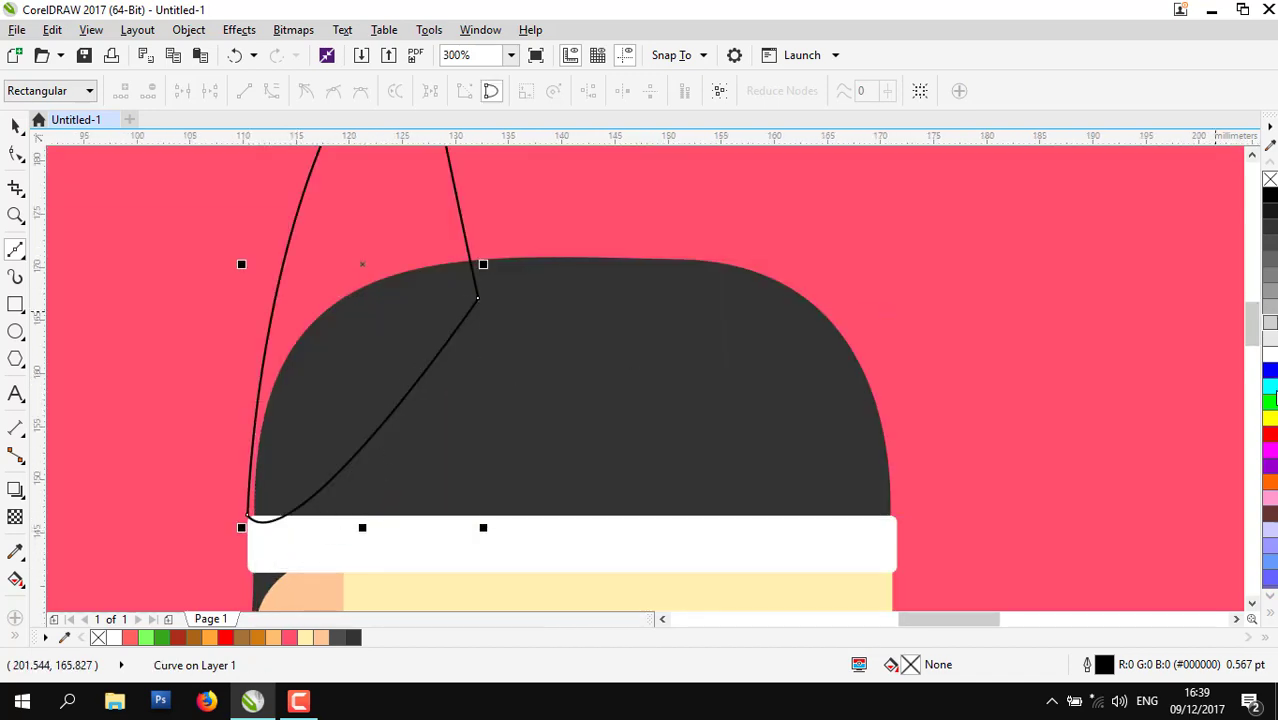
- Fill the horn shape with 10% Black, remove its outline and place it behind the dark dome
left_click(1270, 318)
right_click(1270, 180)
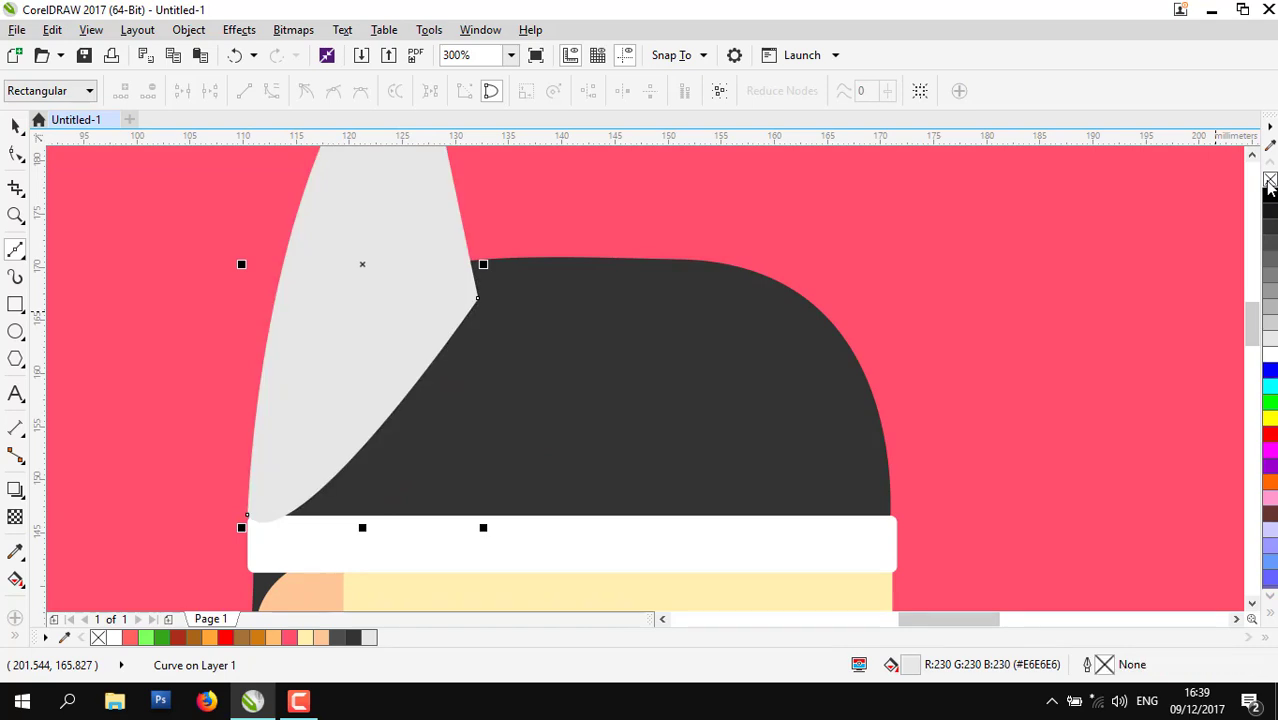
key("ctrl+Page_Down")
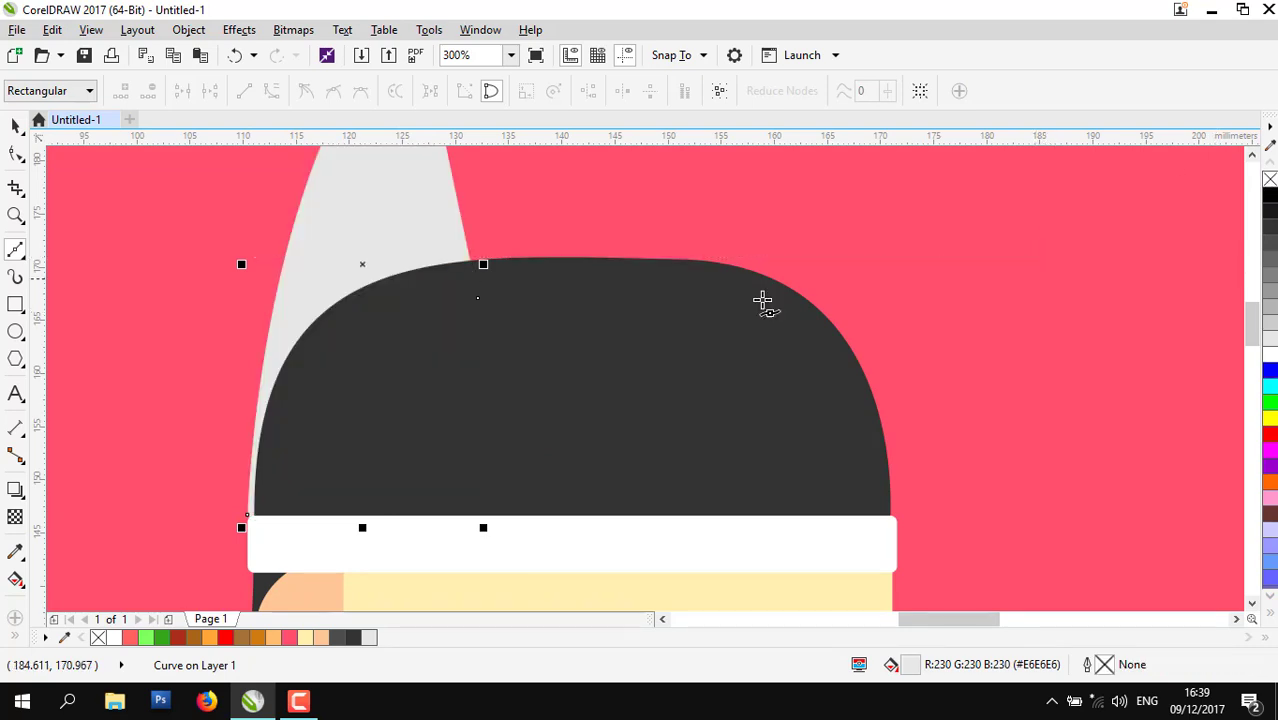
- Draw the two curved sides of a sideburn from the white band's lower edge, meeting in a point at the face's lower-left curve
scroll(354, 456, "down", 1)
scroll(331, 509, "up", 1)
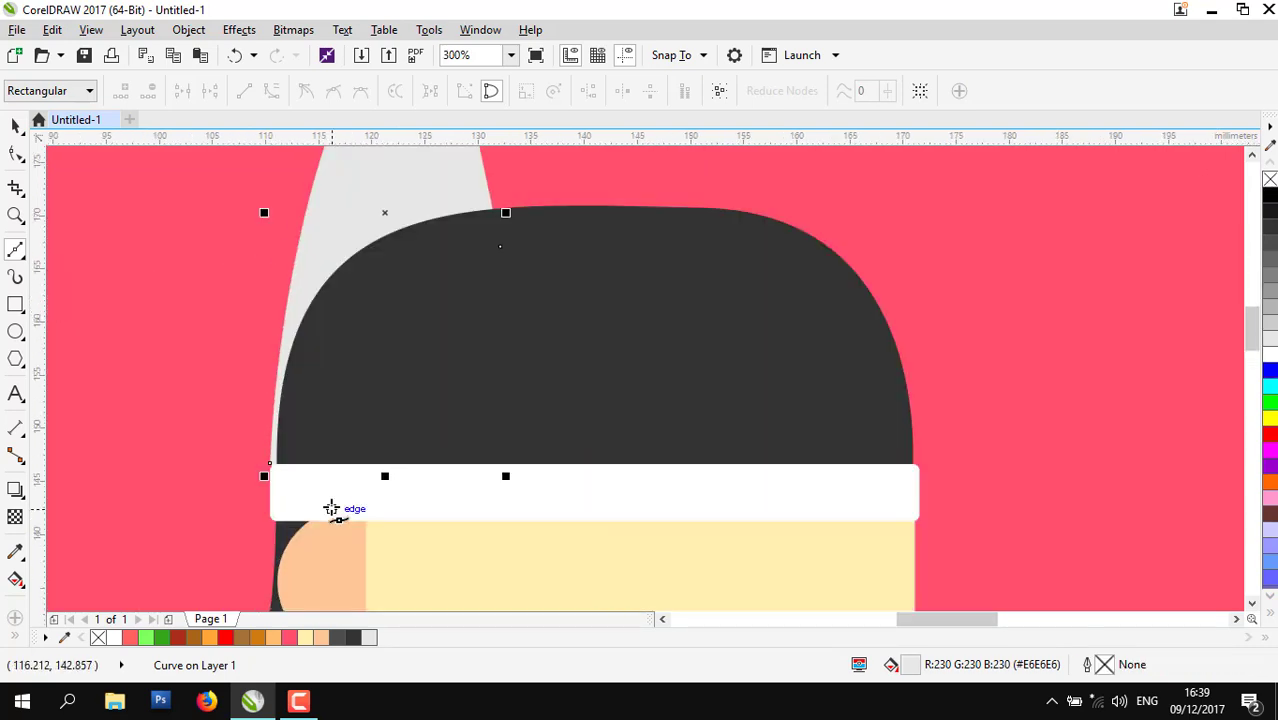
scroll(331, 509, "down", 1)
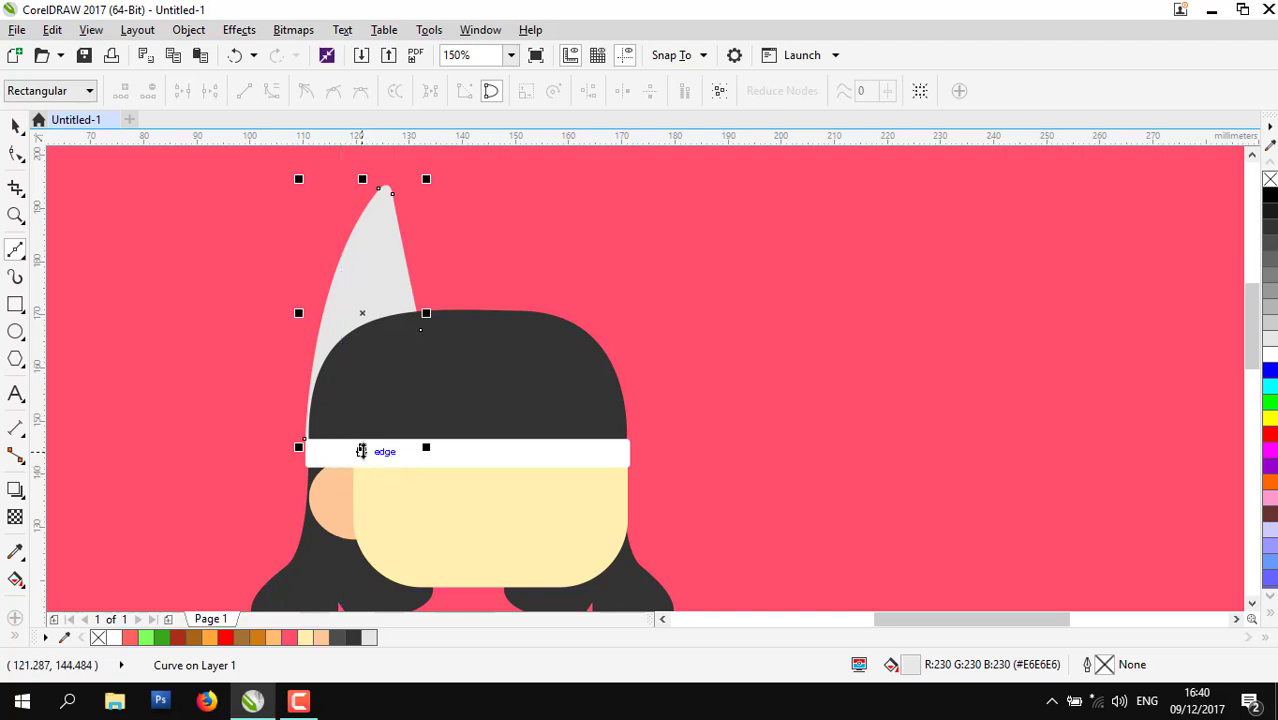
scroll(361, 451, "up", 1)
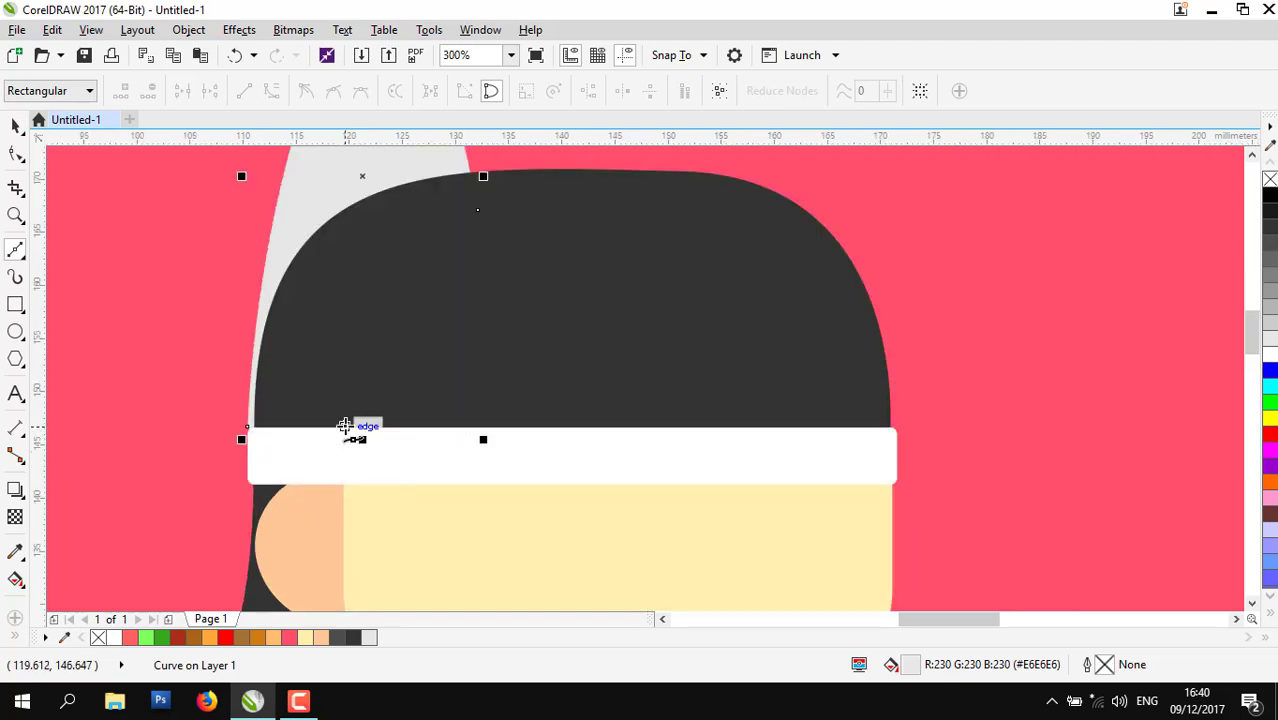
scroll(340, 428, "down", 2)
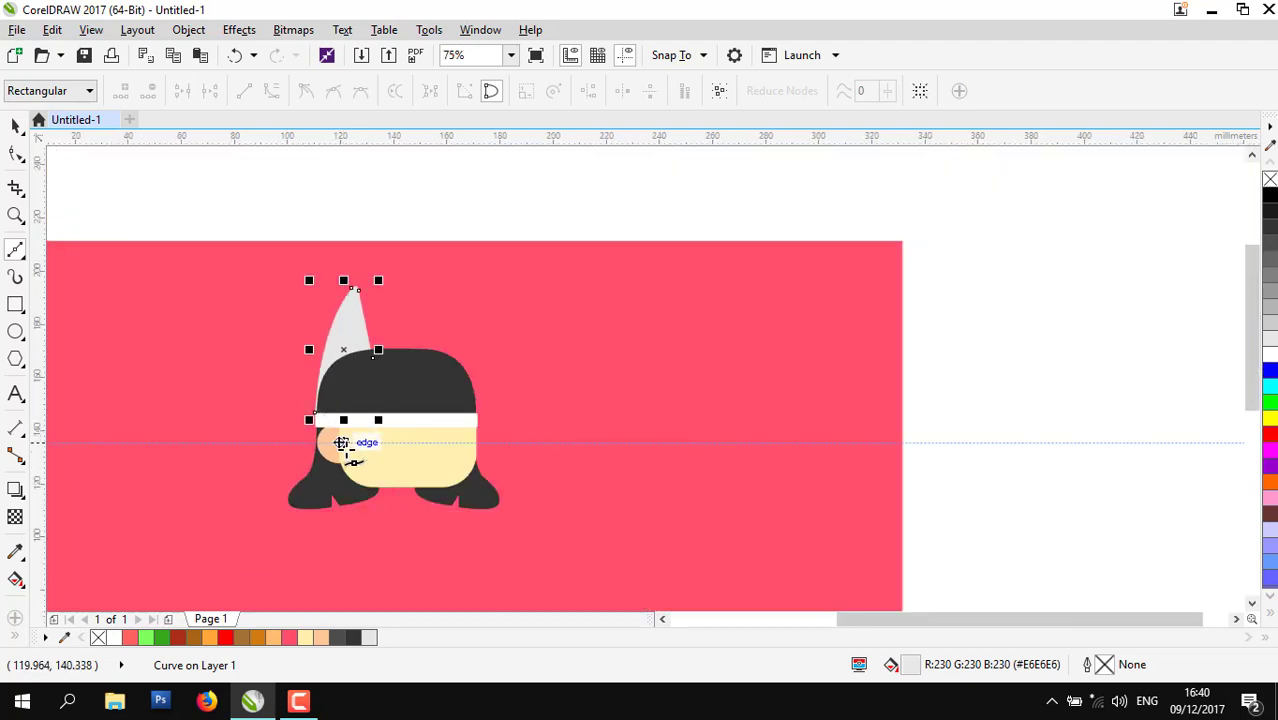
scroll(342, 442, "up", 1)
scroll(287, 418, "up", 1)
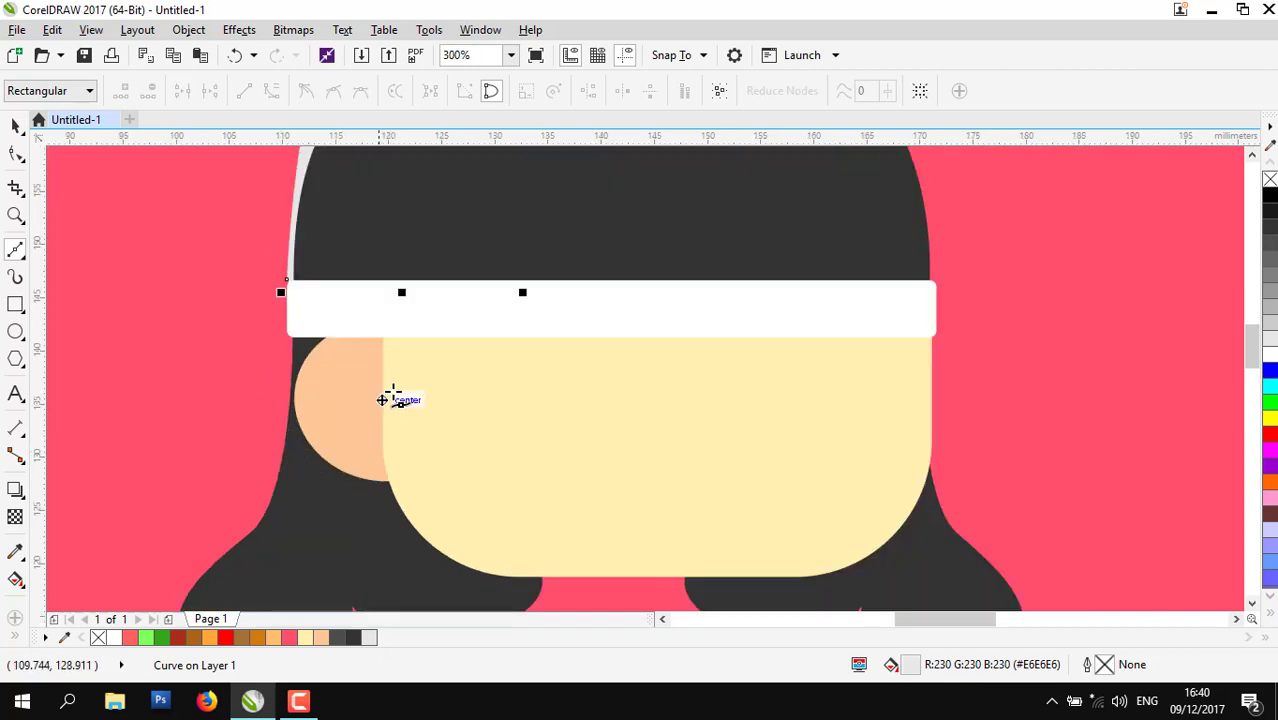
left_click(430, 336)
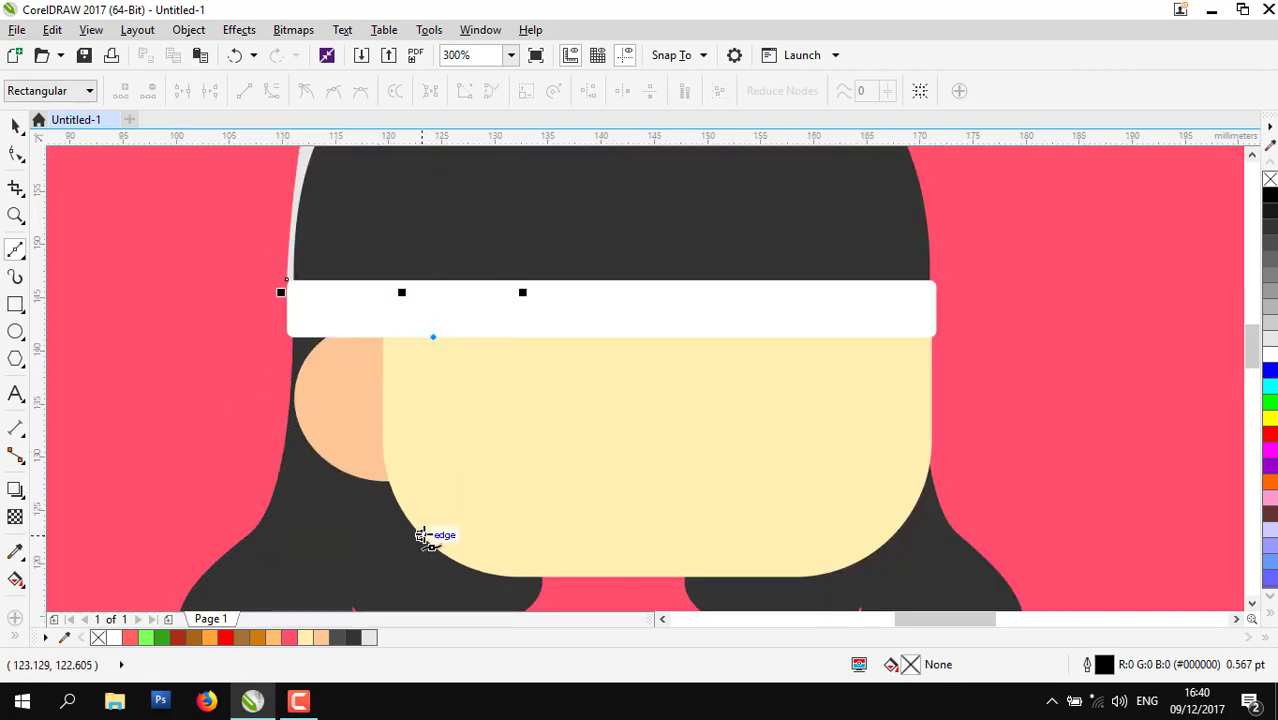
left_click_drag(421, 536, 414, 545)
key("space")
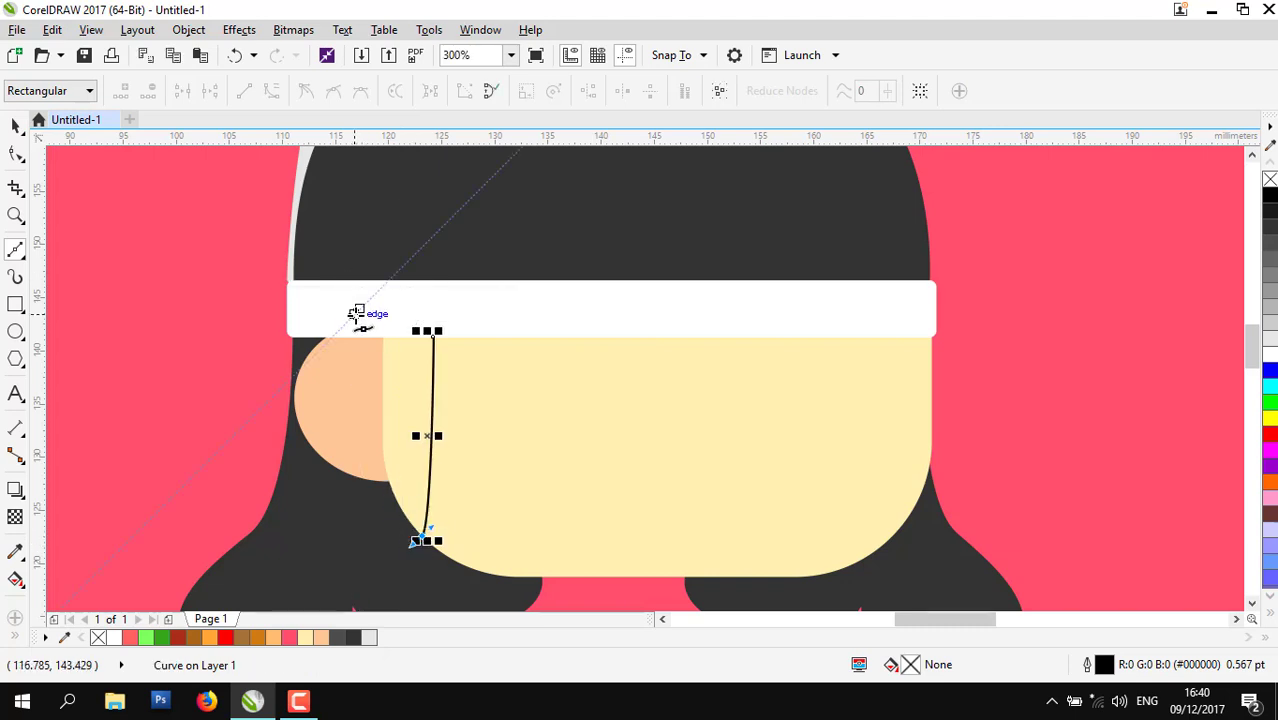
mouse_move(379, 333)
left_mouse_down()
mouse_move(378, 185)
mouse_move(400, 194)
left_mouse_up()
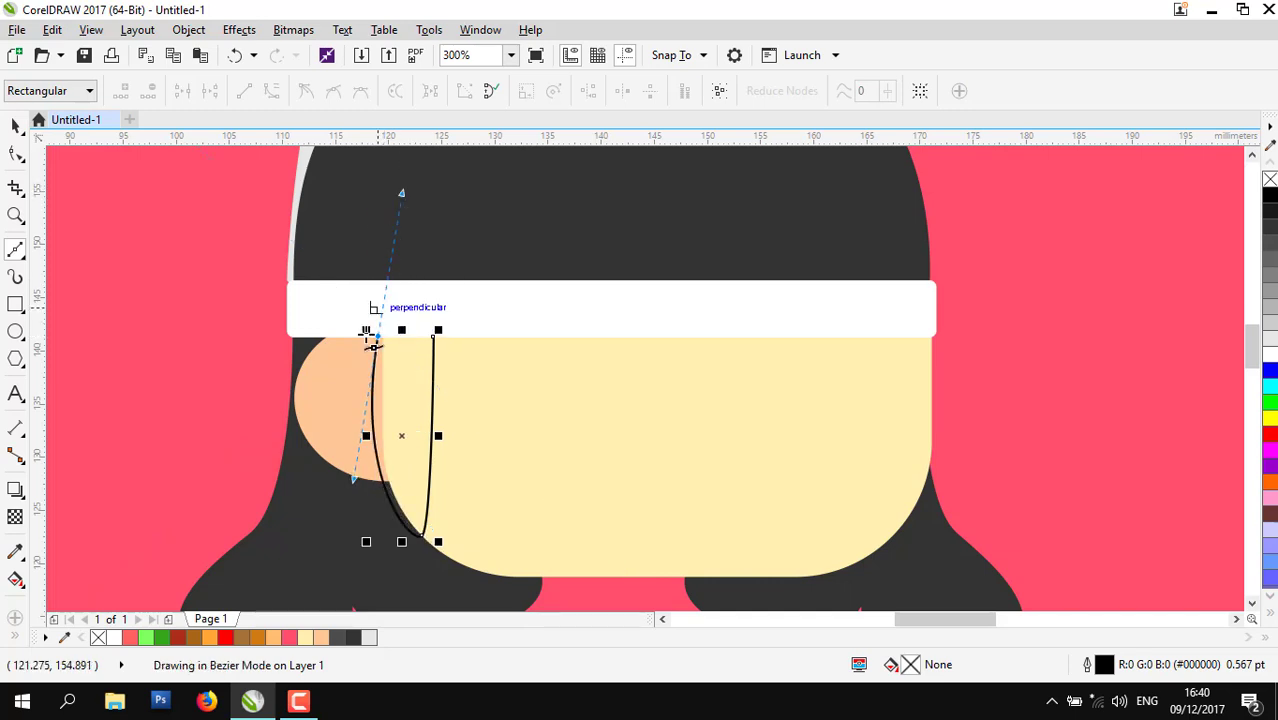
- Close the sideburn outline with straight segments whose upper corners lie inside the white band
scroll(388, 332, "up", 2)
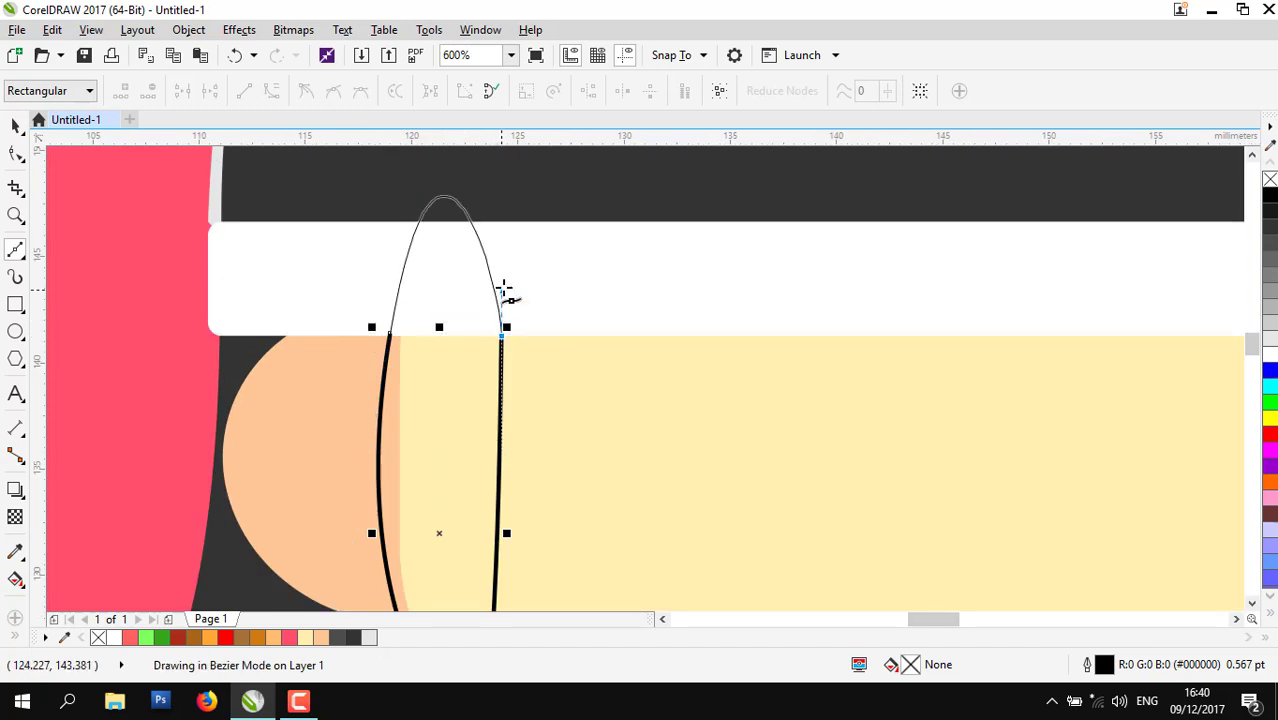
left_click_drag(503, 337, 472, 402)
key("ctrl+z")
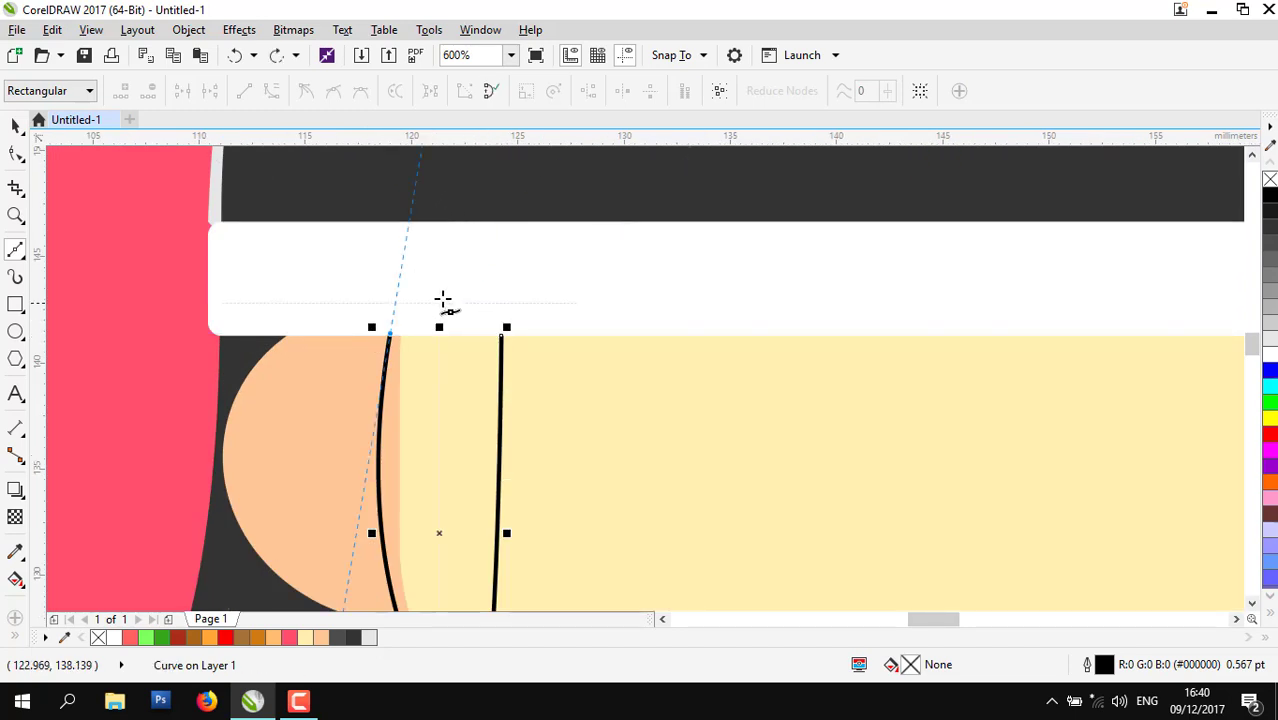
left_click(390, 333)
left_click(421, 279)
left_click_drag(501, 303, 500, 308)
left_click(500, 302)
left_click(501, 337)
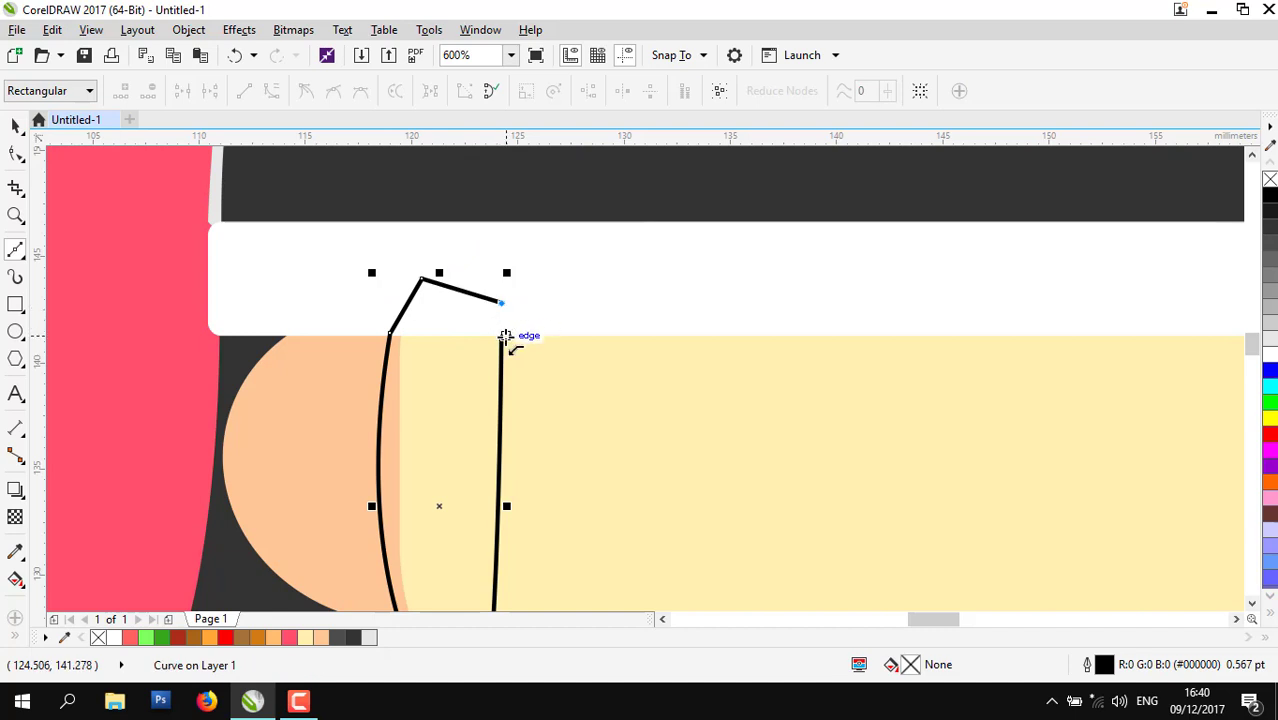
- Fill the sideburn with 70% Black and remove its outline
left_click(1271, 243)
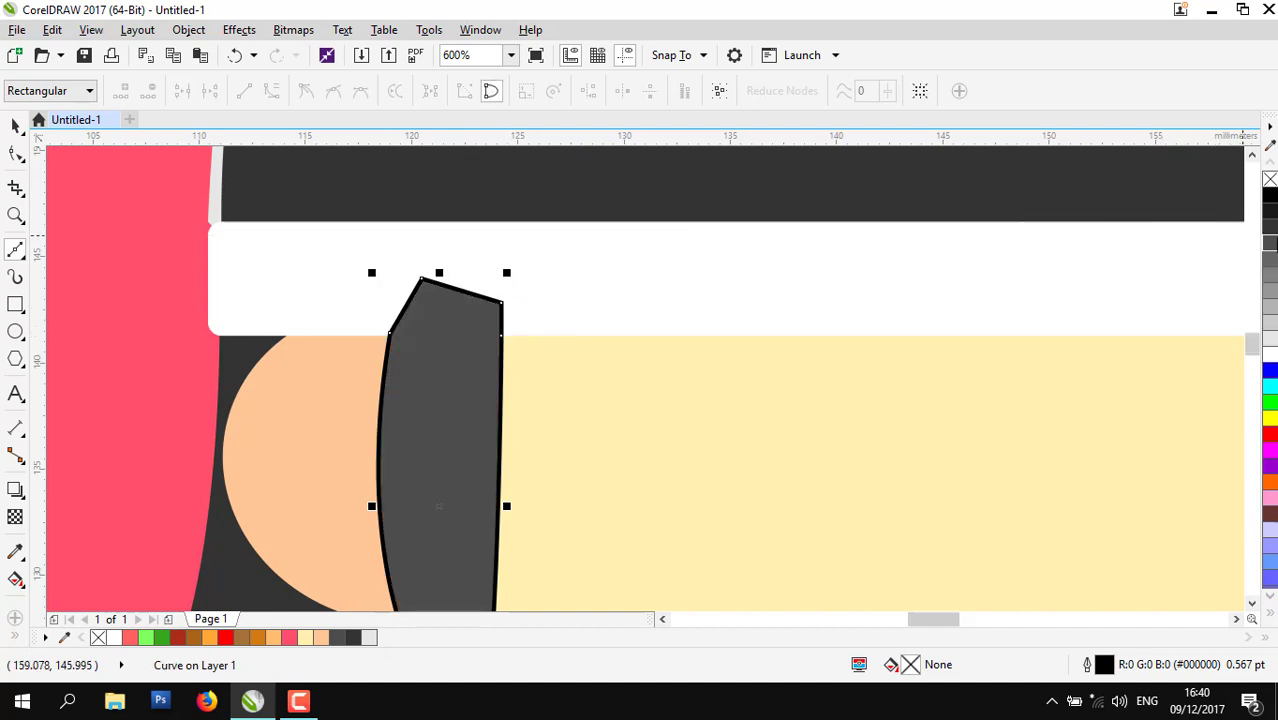
scroll(486, 395, "down", 2)
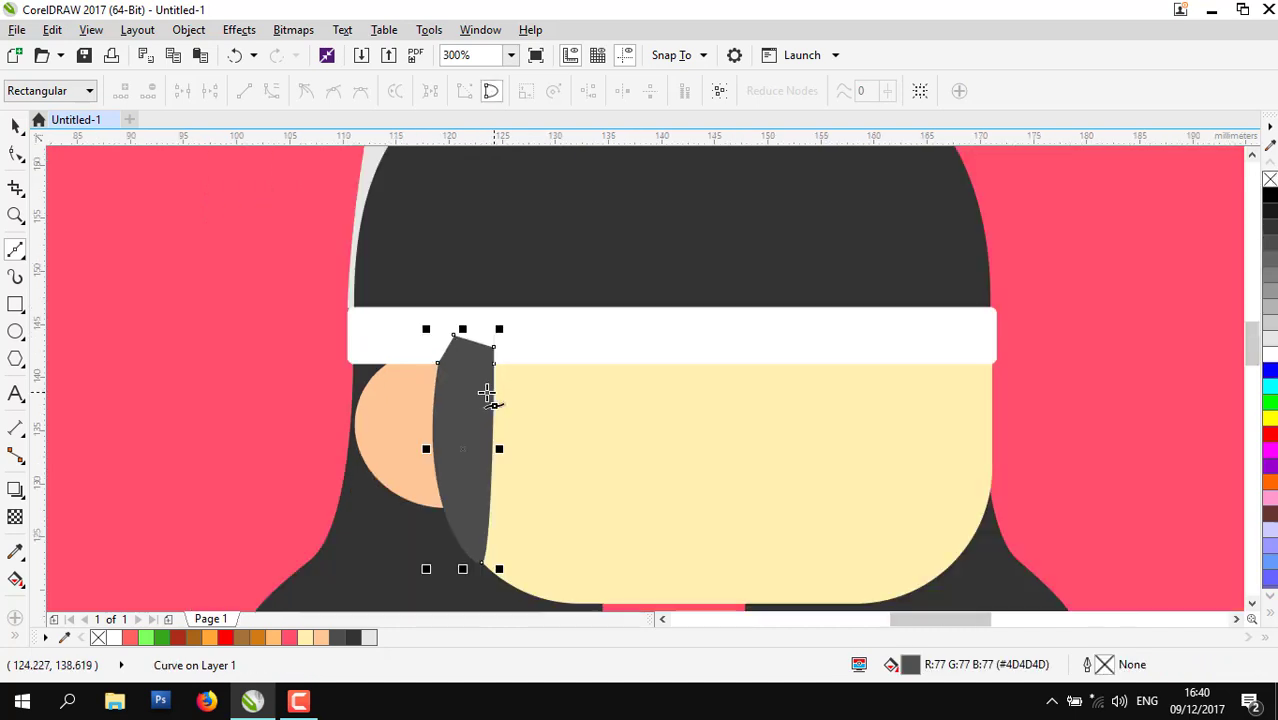
- Sample the sideburn's dark grey and apply it as the fill of the hair dome above the white band
left_click(16, 127)
key("ctrl+shift+e")
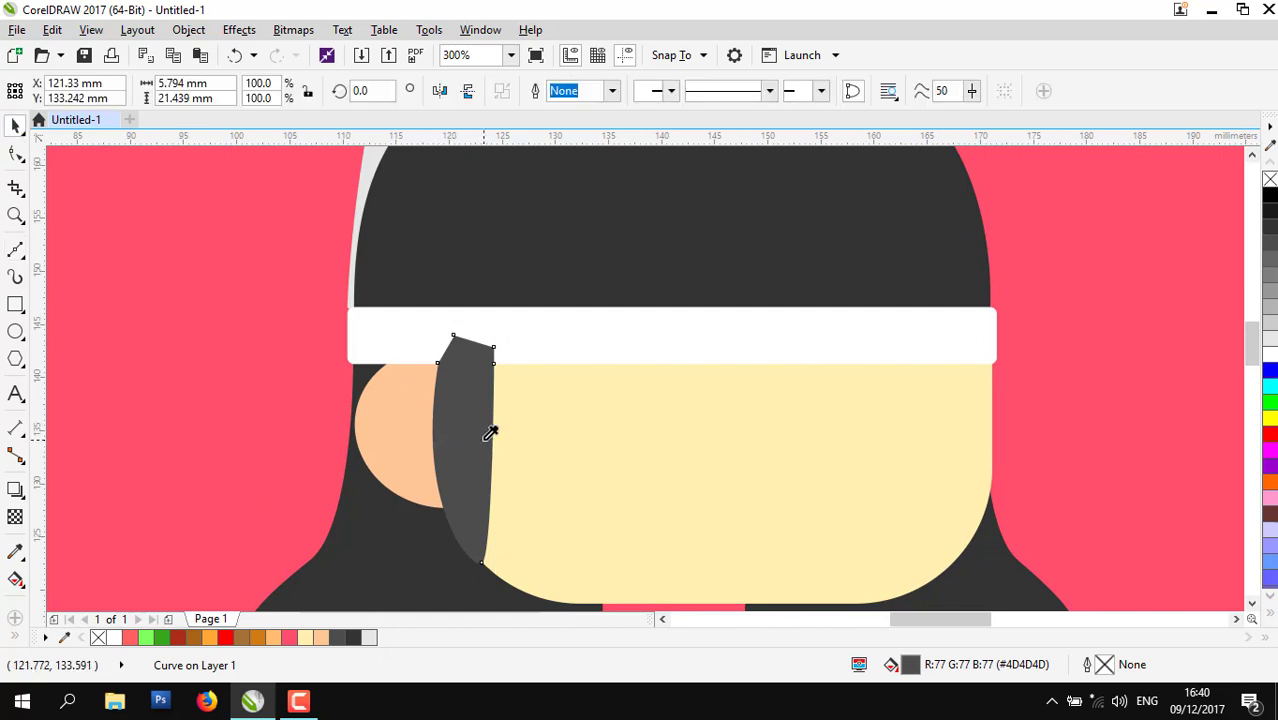
left_click(474, 410)
left_click(530, 281)
left_click(14, 120)
left_click(456, 394)
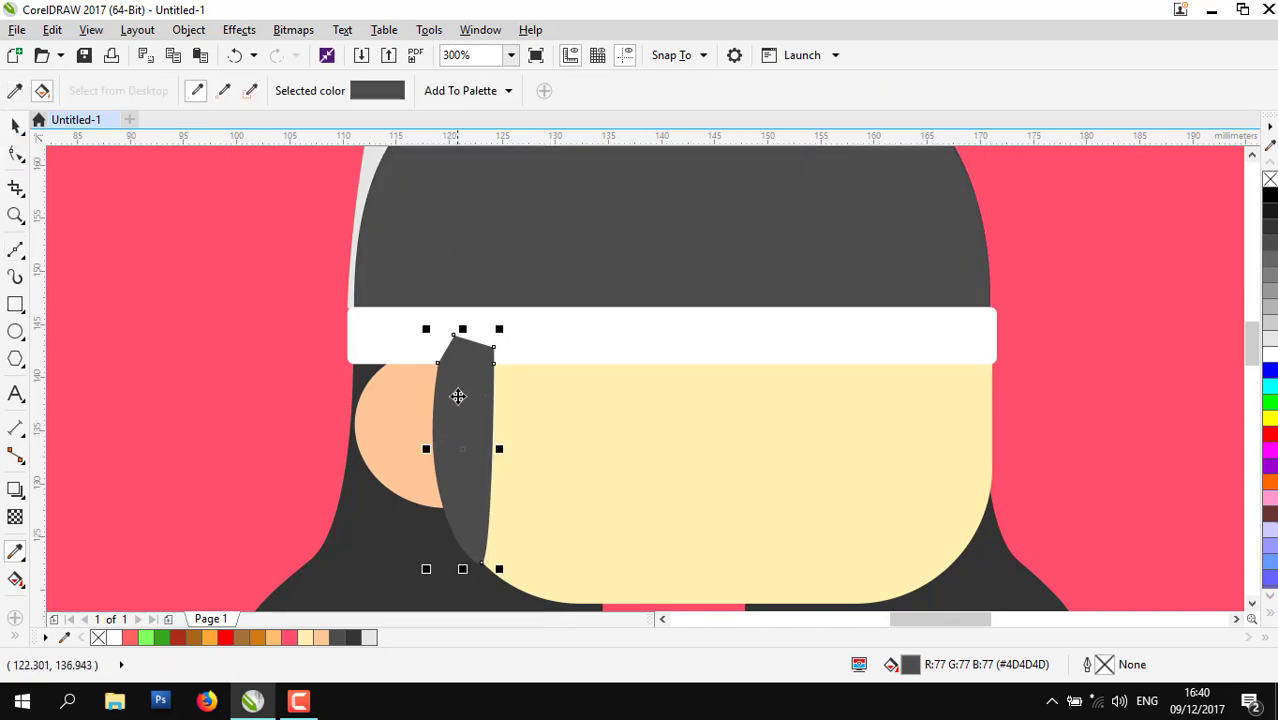
- Bring the white headband in front of the sideburn and the hair
left_click(545, 345)
key("shift+Page_Up")
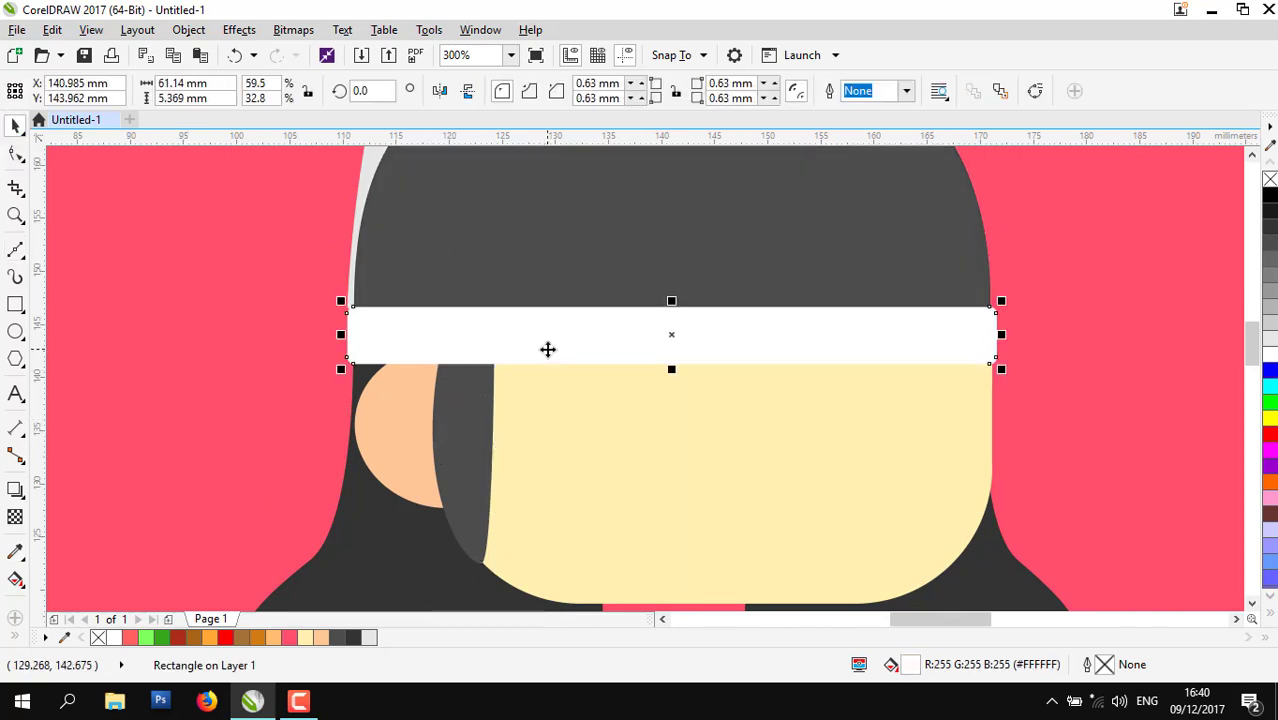
scroll(548, 349, "down", 2)
left_click(857, 369)
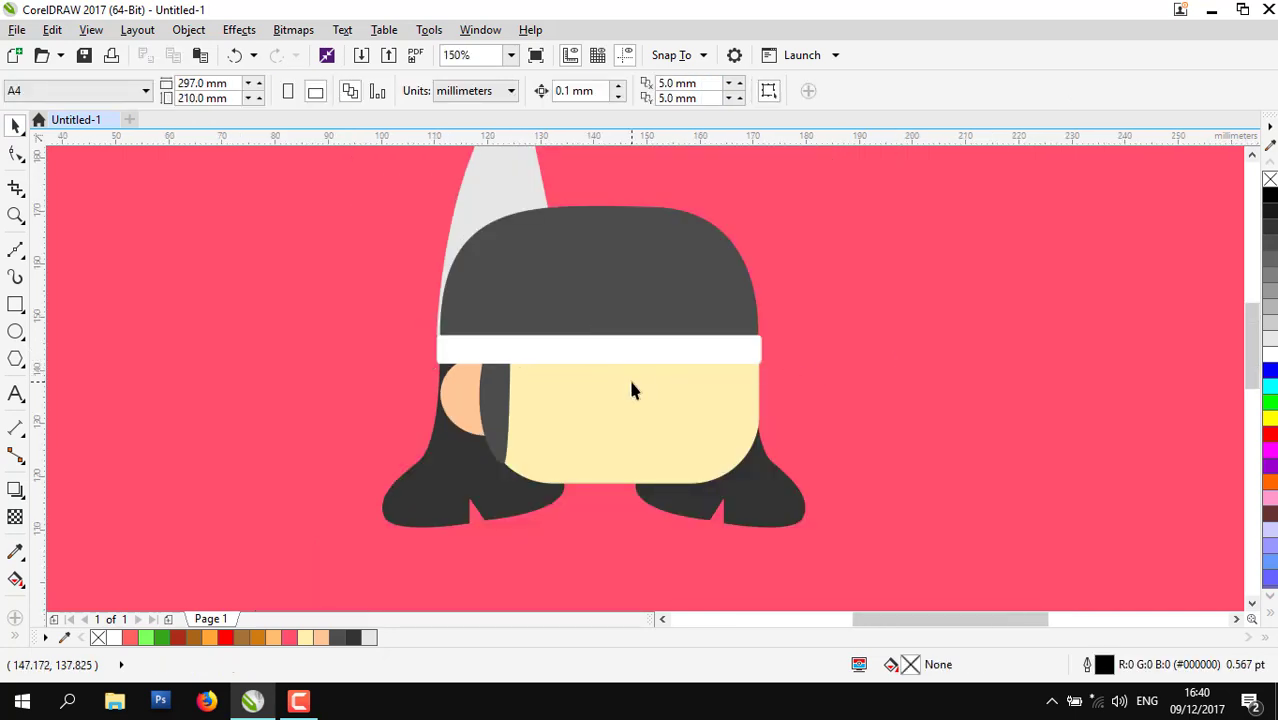
- Draw a closed curve about 48 by 34 mm that arcs from the white band to the dome's top and encloses the dome's left side
scroll(632, 382, "up", 1)
scroll(459, 360, "down", 1)
scroll(477, 301, "up", 1)
scroll(432, 441, "down", 1)
scroll(422, 320, "up", 1)
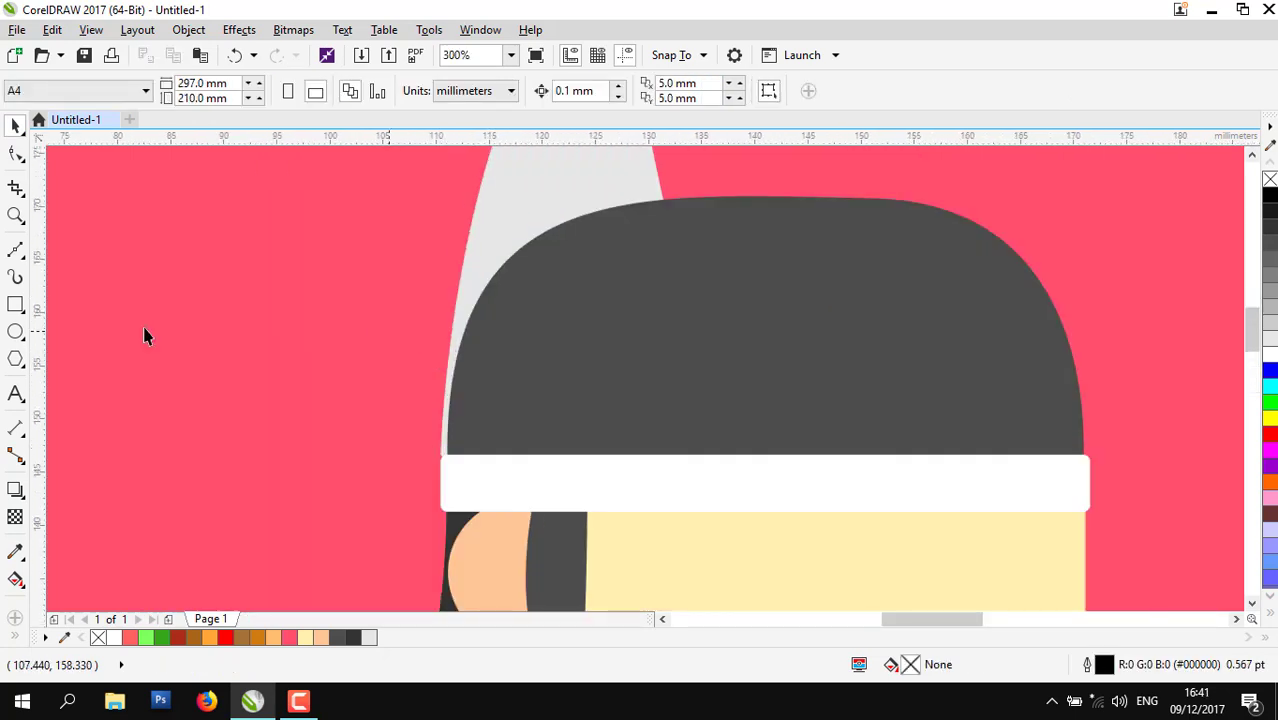
key("F5")
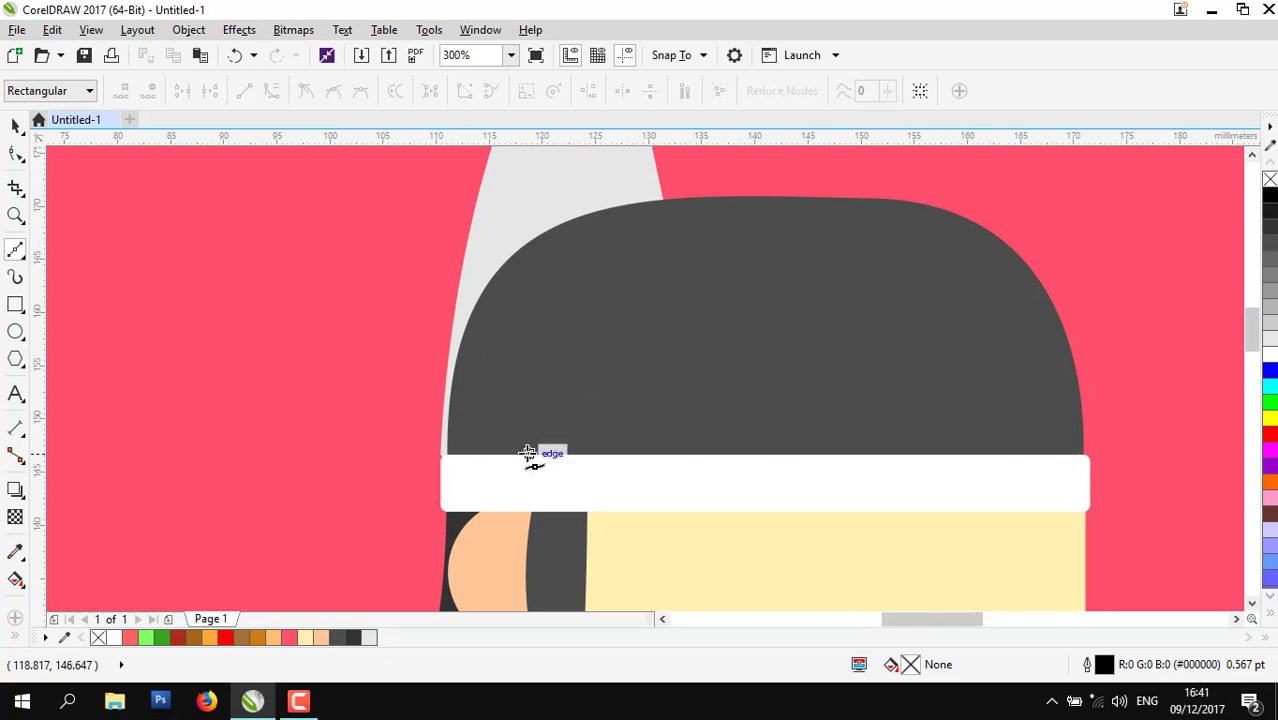
left_click(527, 454)
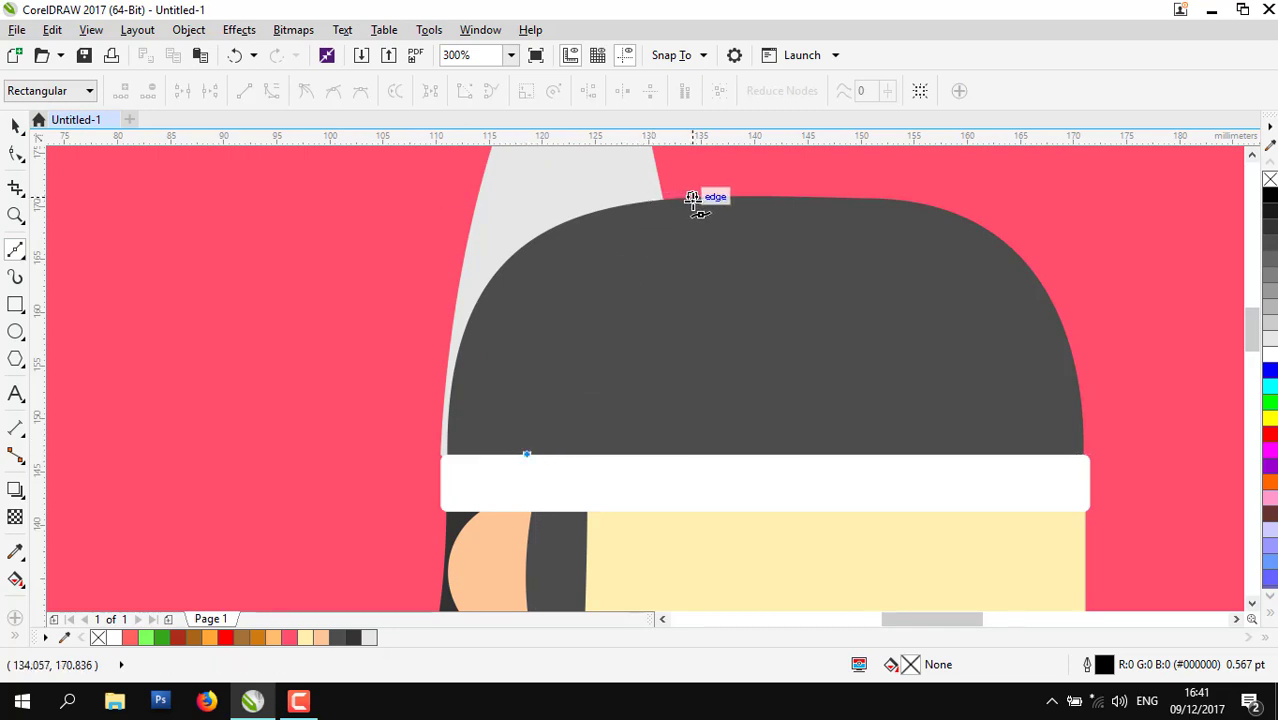
left_click_drag(711, 197, 922, 179)
scroll(811, 245, "down", 1)
left_click(757, 191)
left_click(570, 220)
left_click_drag(555, 350, 562, 360)
scroll(625, 359, "up", 1)
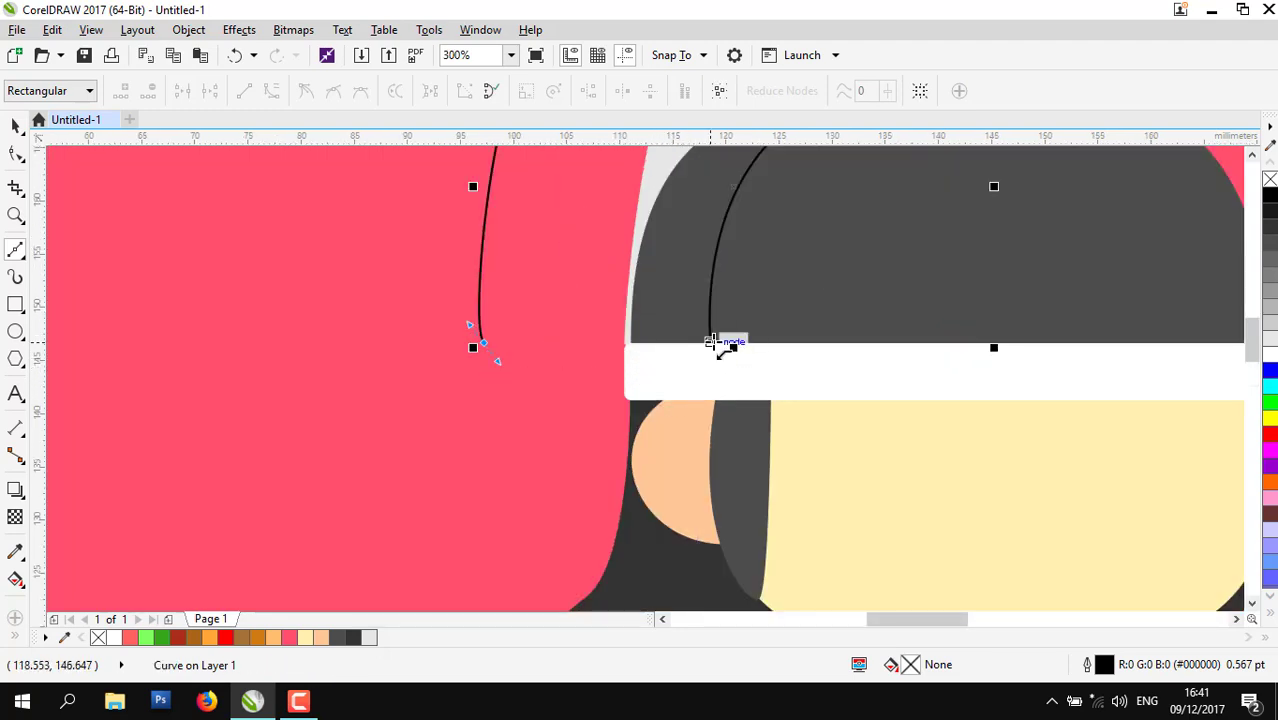
left_click_drag(712, 342, 711, 448)
- Intersect the closed curve with the hair dome and fill the resulting left piece with 80% Black as a shadow
scroll(314, 480, "down", 2)
scroll(131, 250, "up", 1)
left_click(15, 126)
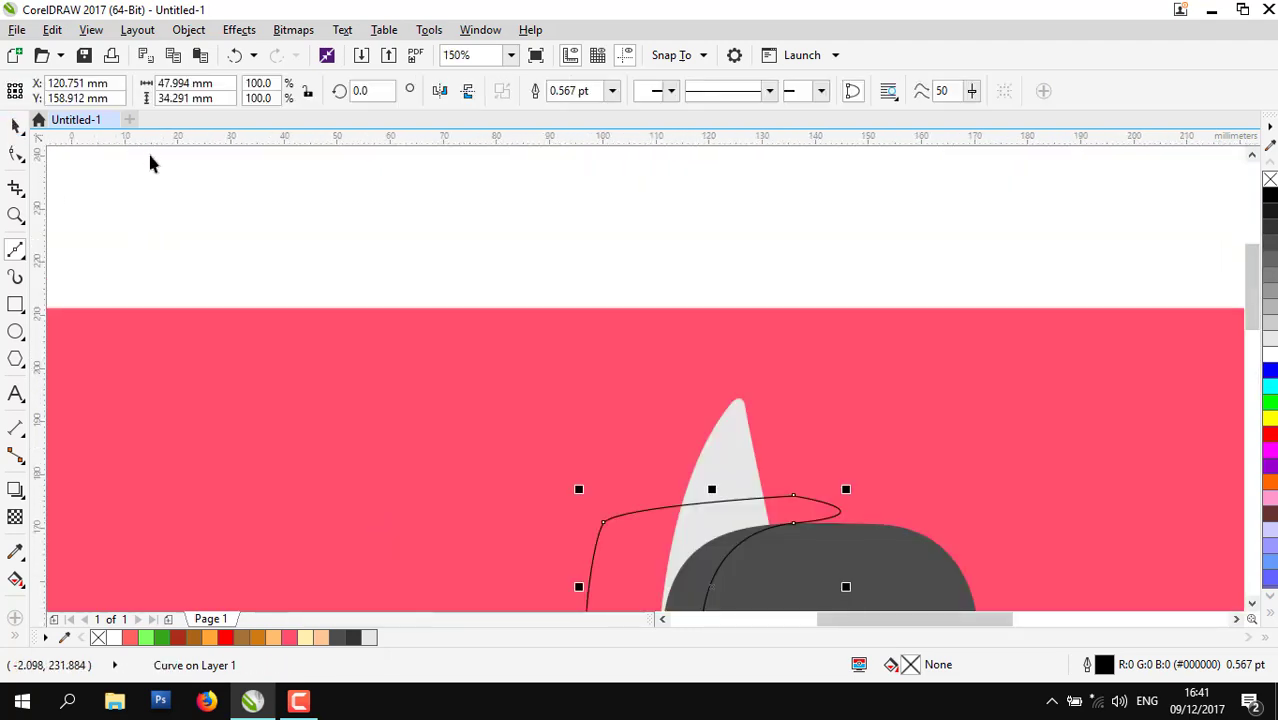
scroll(150, 163, "down", 2)
scroll(443, 388, "up", 2)
key("space")
left_click(521, 391, "shift")
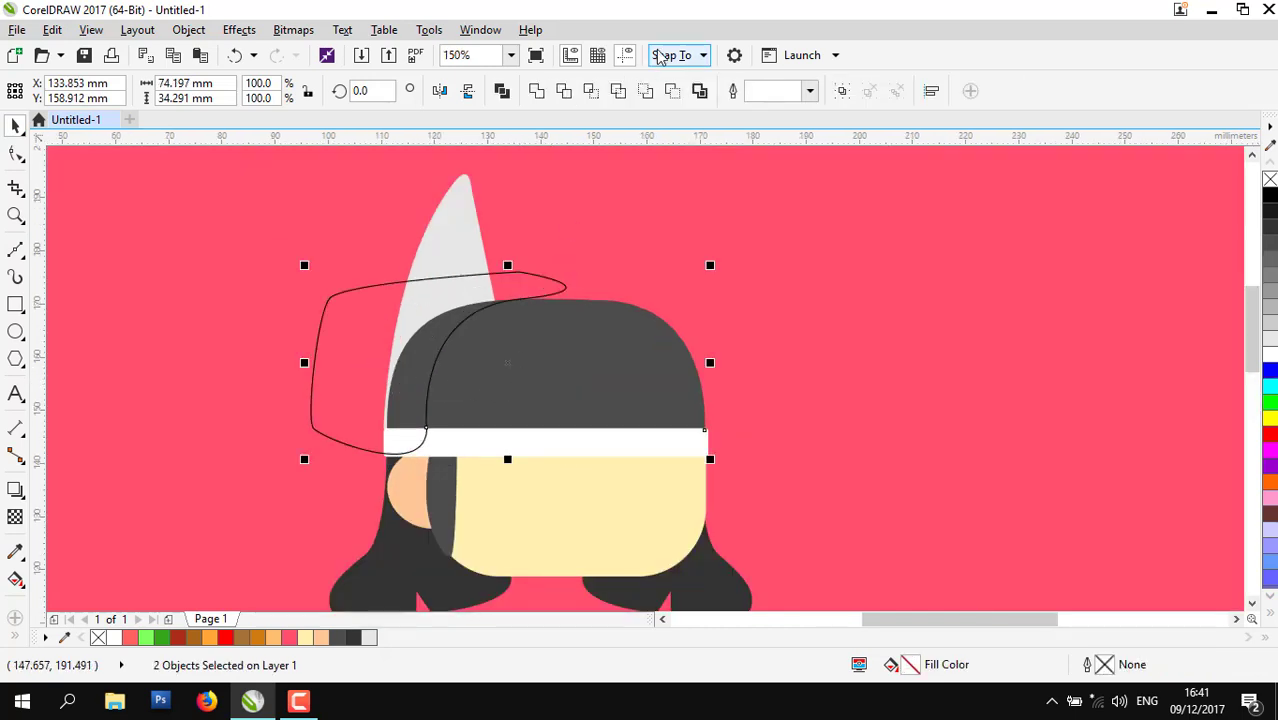
left_click(591, 91)
left_click(1268, 236)
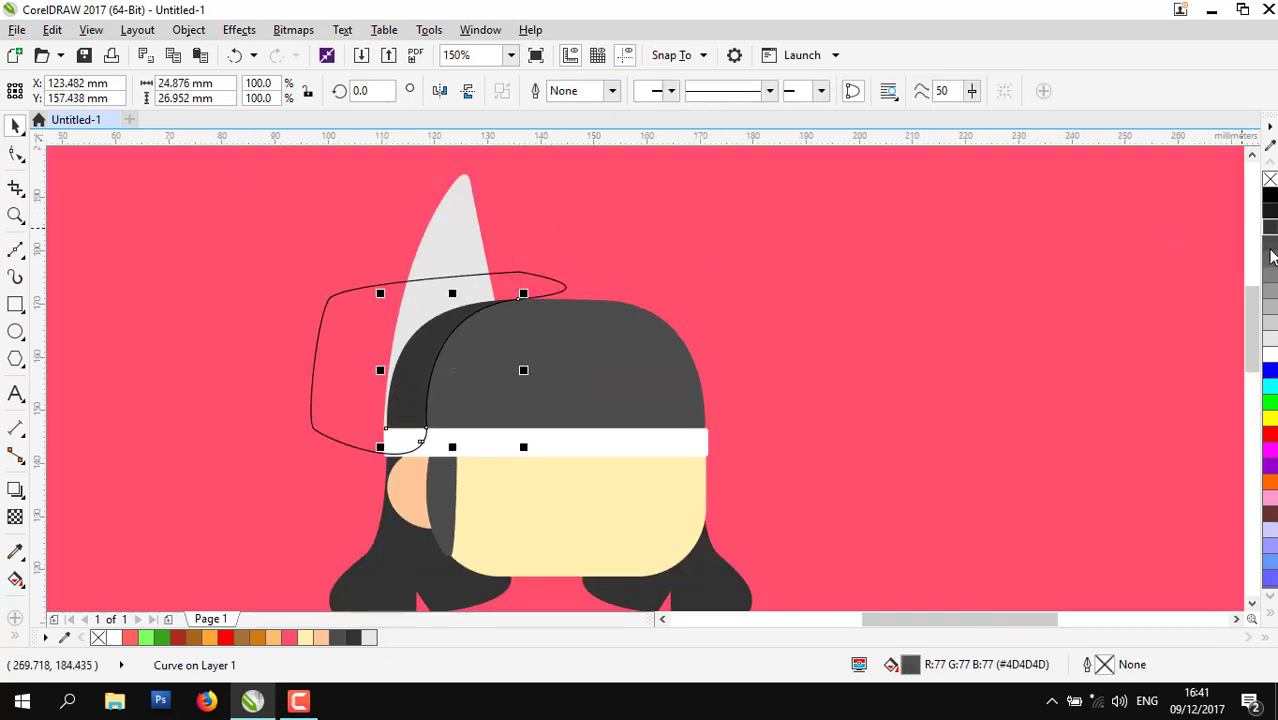
- Delete the leftover outline curve around the dome's left side
key("Escape")
left_click(317, 346)
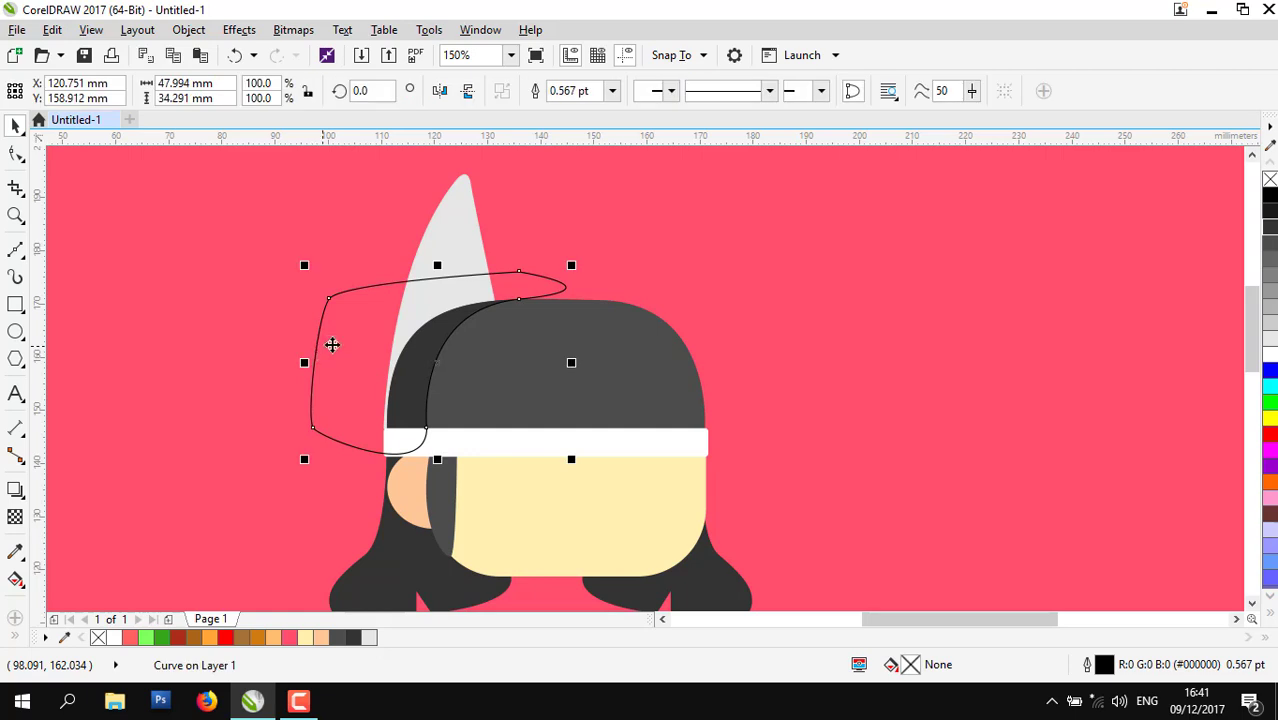
key("Delete")
- Shorten the light grey horn by lowering its tip while its base stays in place
scroll(410, 269, "down", 1)
left_click(438, 253)
scroll(424, 256, "up", 1)
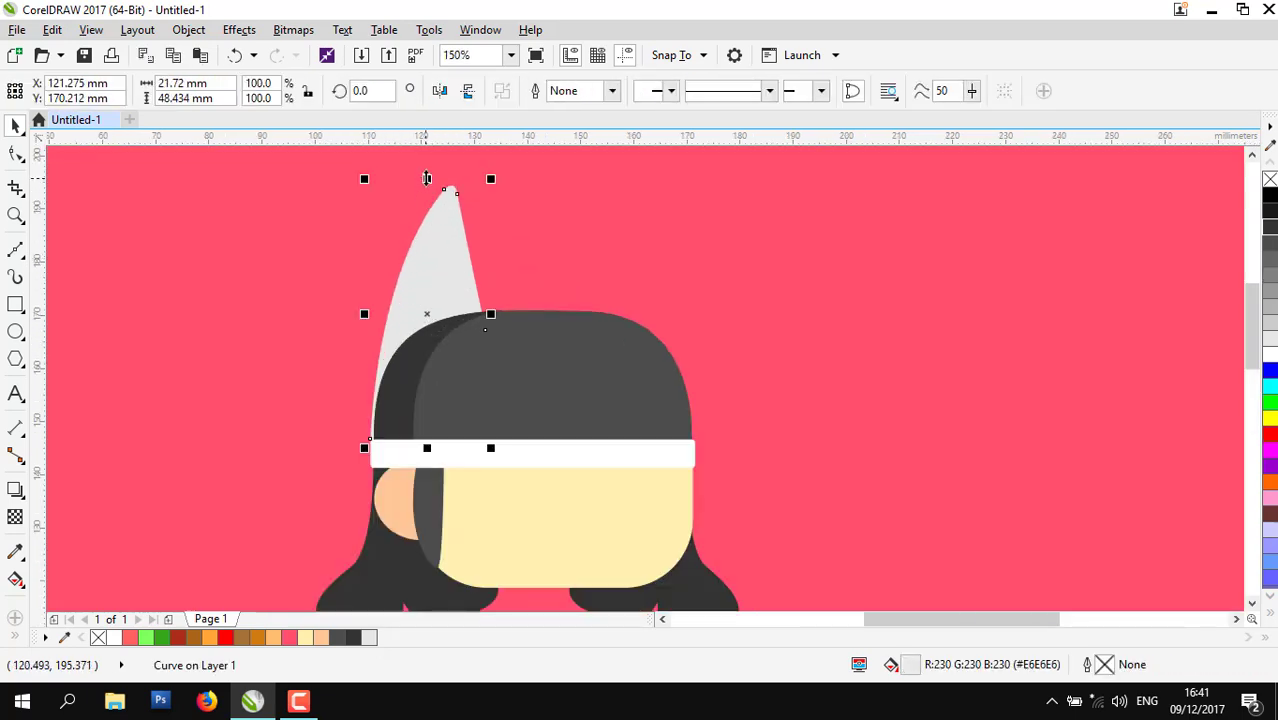
left_click_drag(426, 178, 434, 202)
key("Escape")
scroll(607, 215, "down", 2)
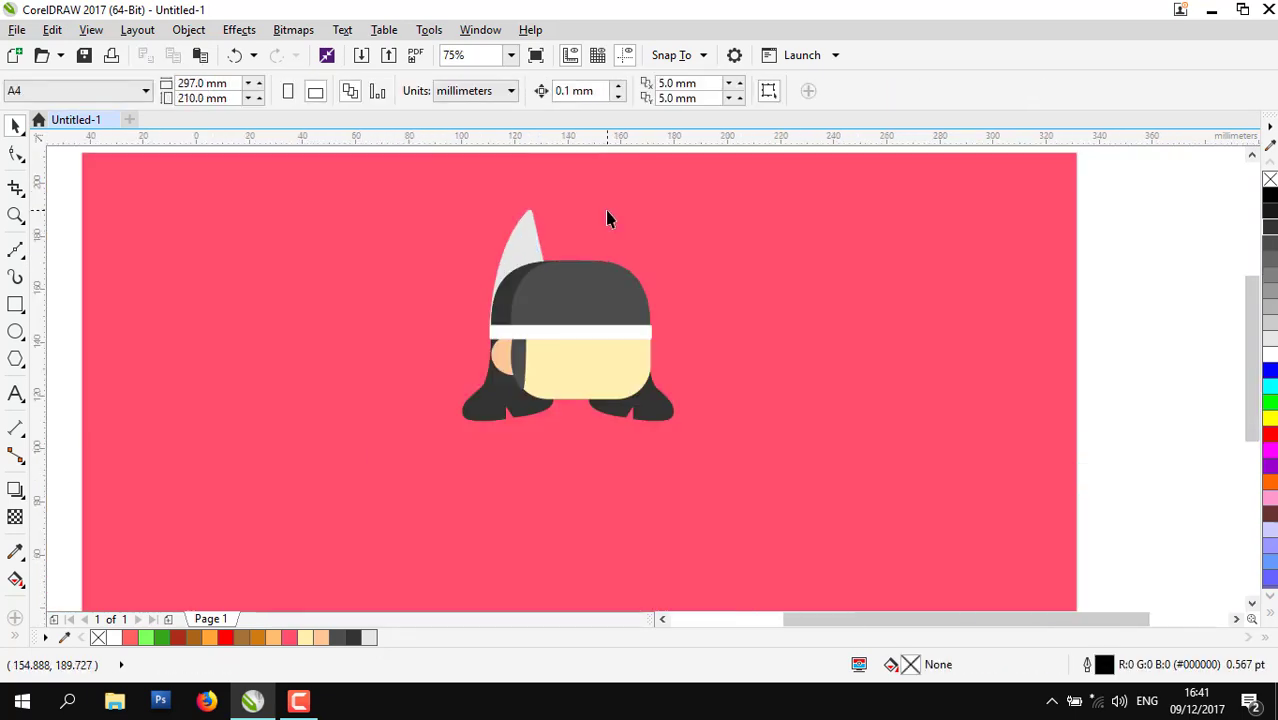
scroll(564, 434, "up", 2)
scroll(580, 405, "down", 2)
scroll(624, 362, "up", 2)
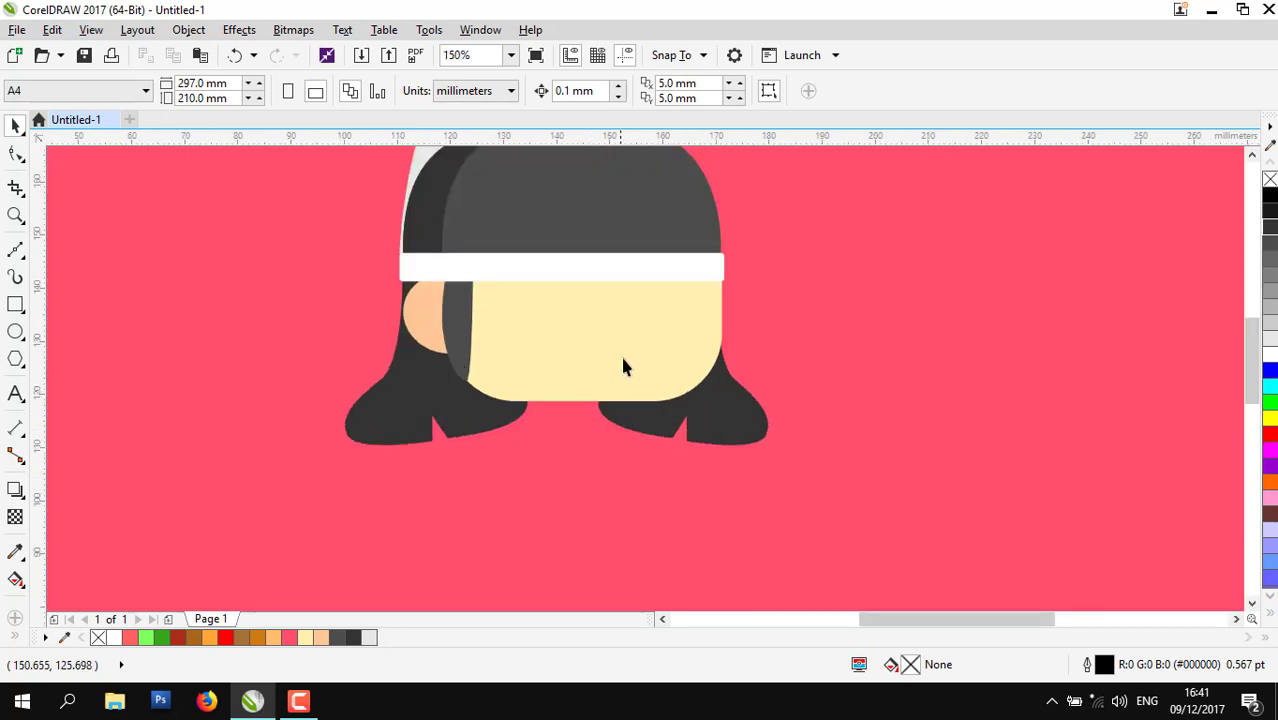
left_click(622, 356)
scroll(624, 358, "up", 2)
scroll(570, 341, "down", 2)
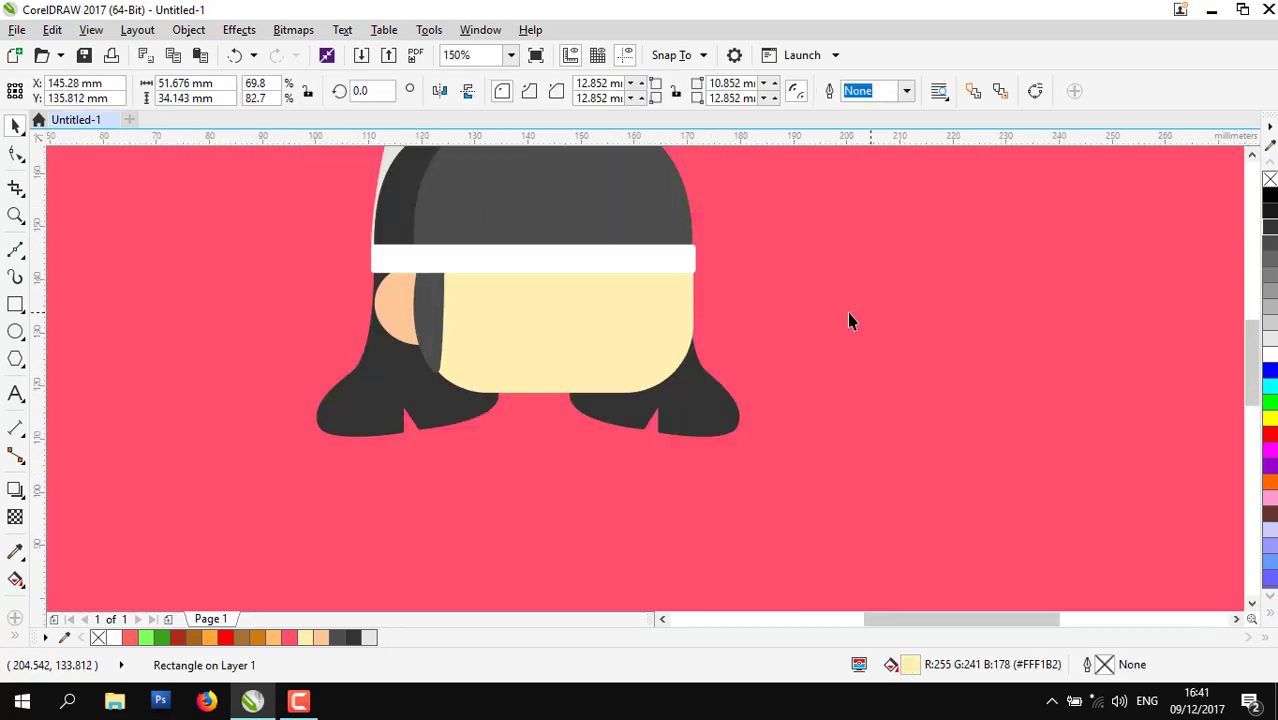
key("Escape")
scroll(610, 414, "down", 2)
scroll(558, 412, "up", 2)
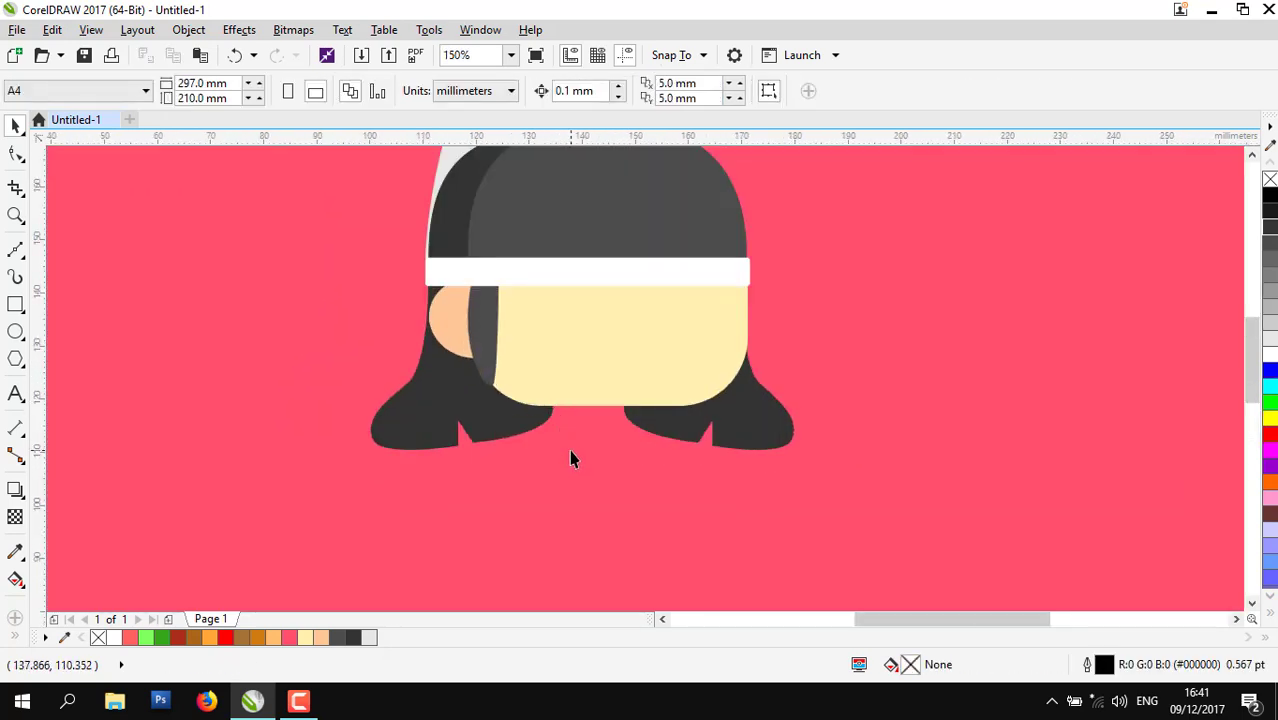
- Draw the body outline in straight segments from the face's lower edge, about 23 mm wide and 31 mm tall, with a small step in the hem
left_click(16, 250)
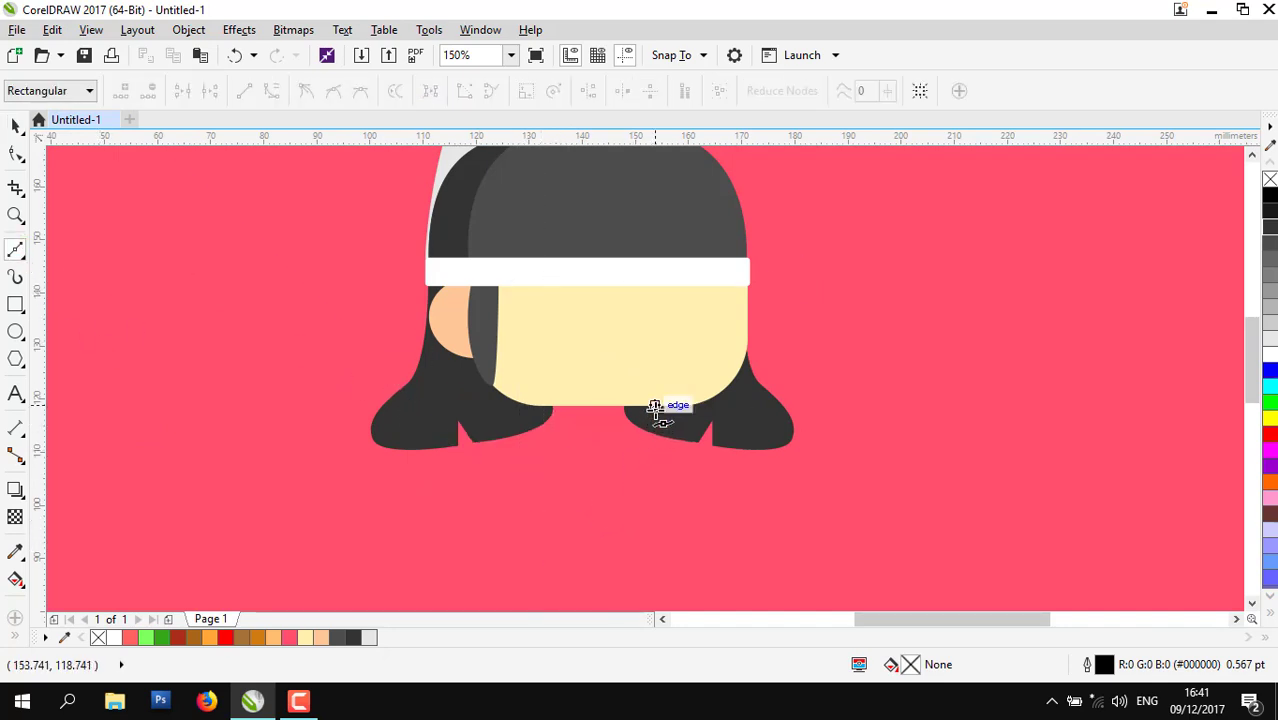
scroll(656, 408, "up", 1)
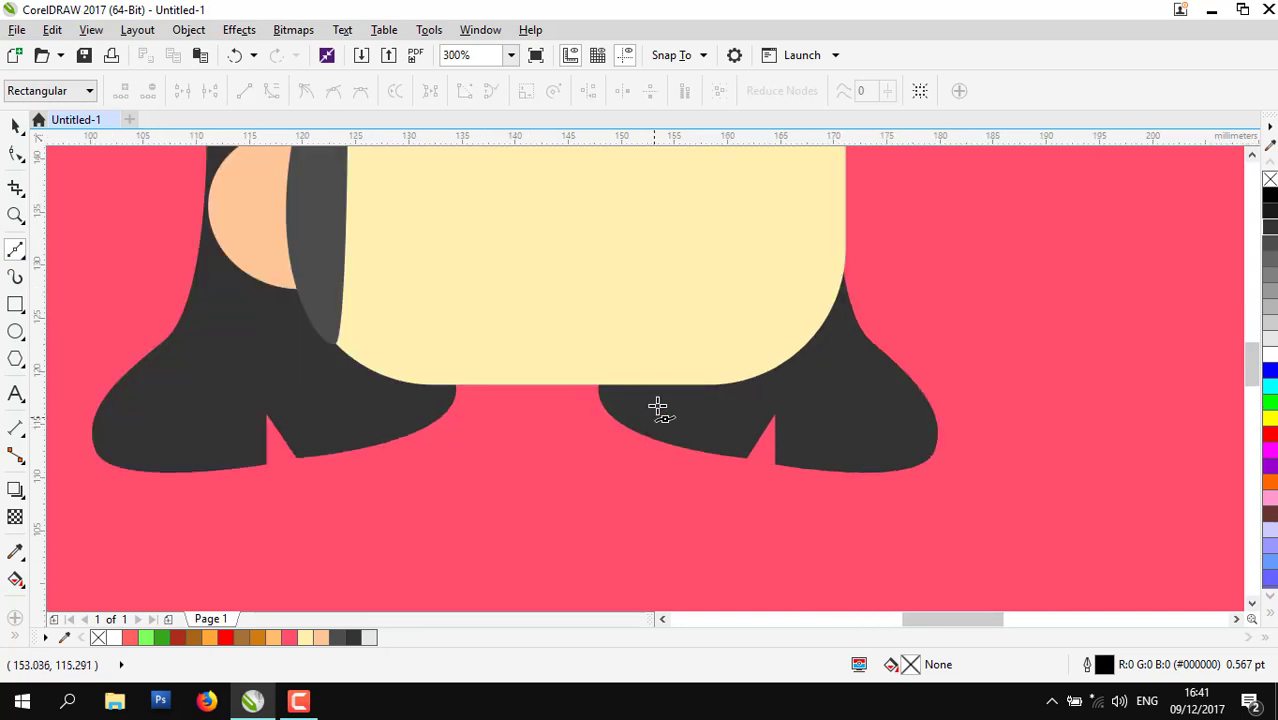
left_click_drag(650, 387, 650, 593)
scroll(542, 348, "down", 1)
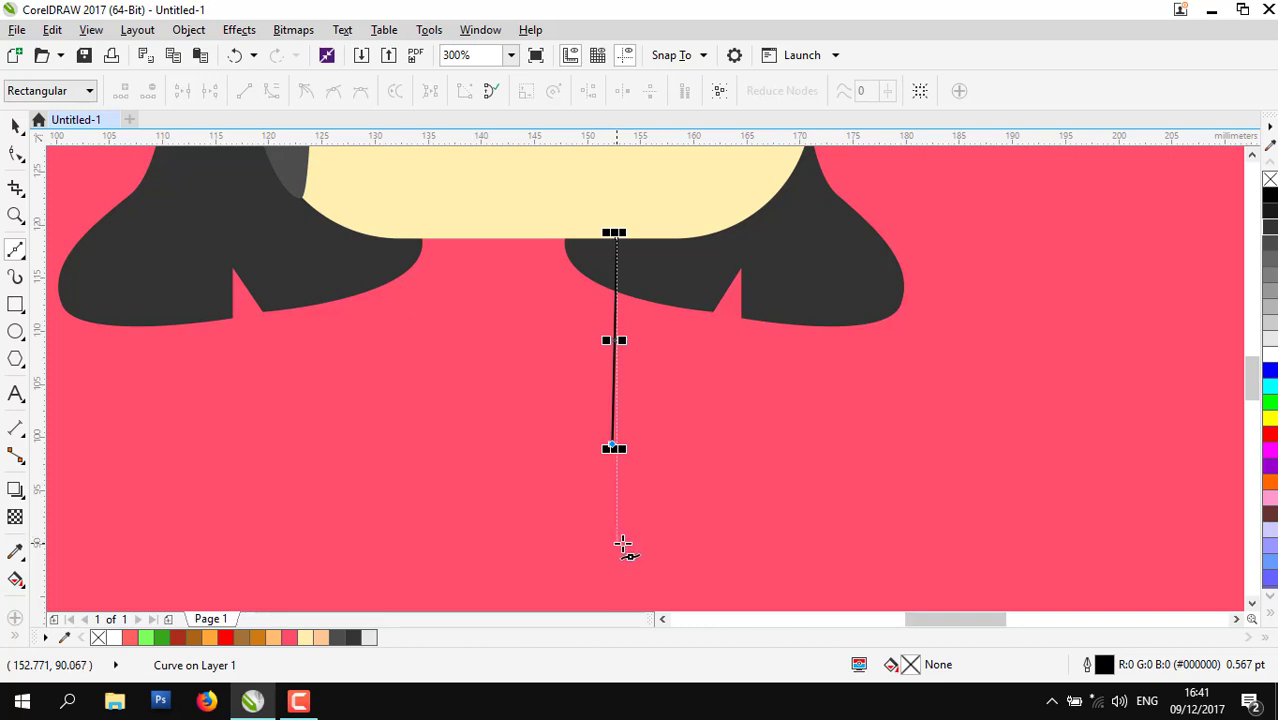
left_click(617, 538)
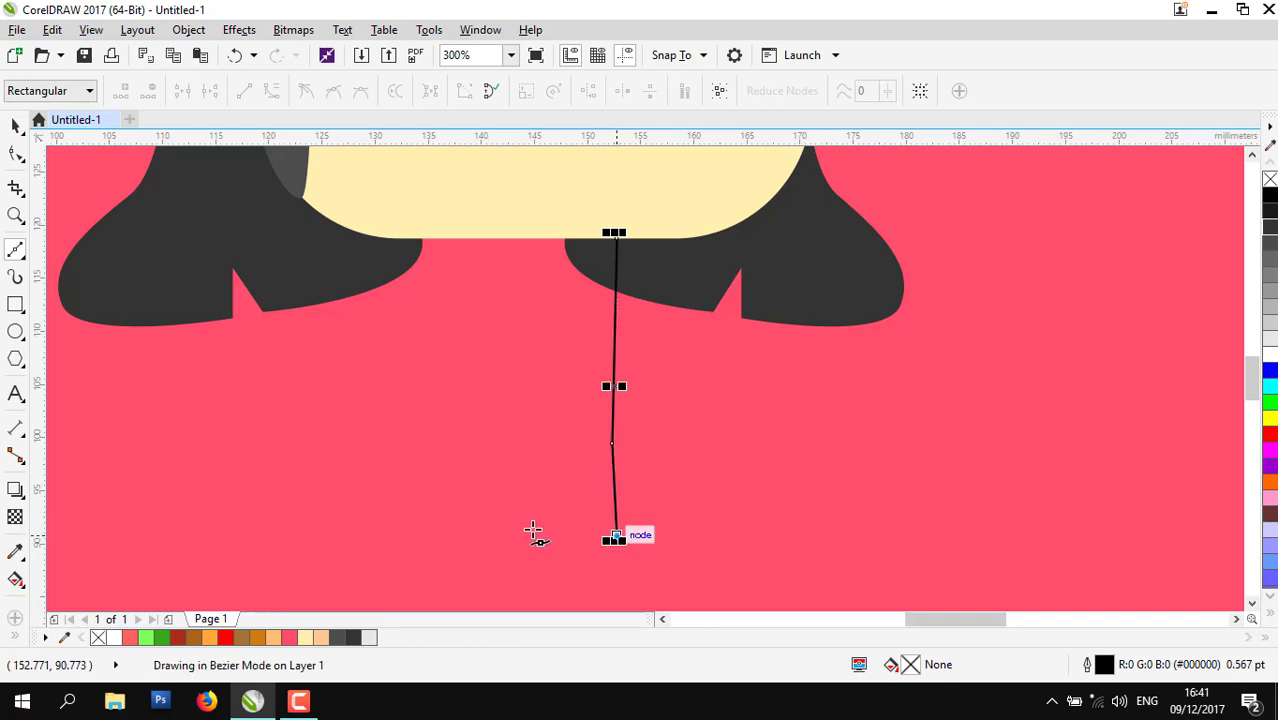
left_click(445, 549)
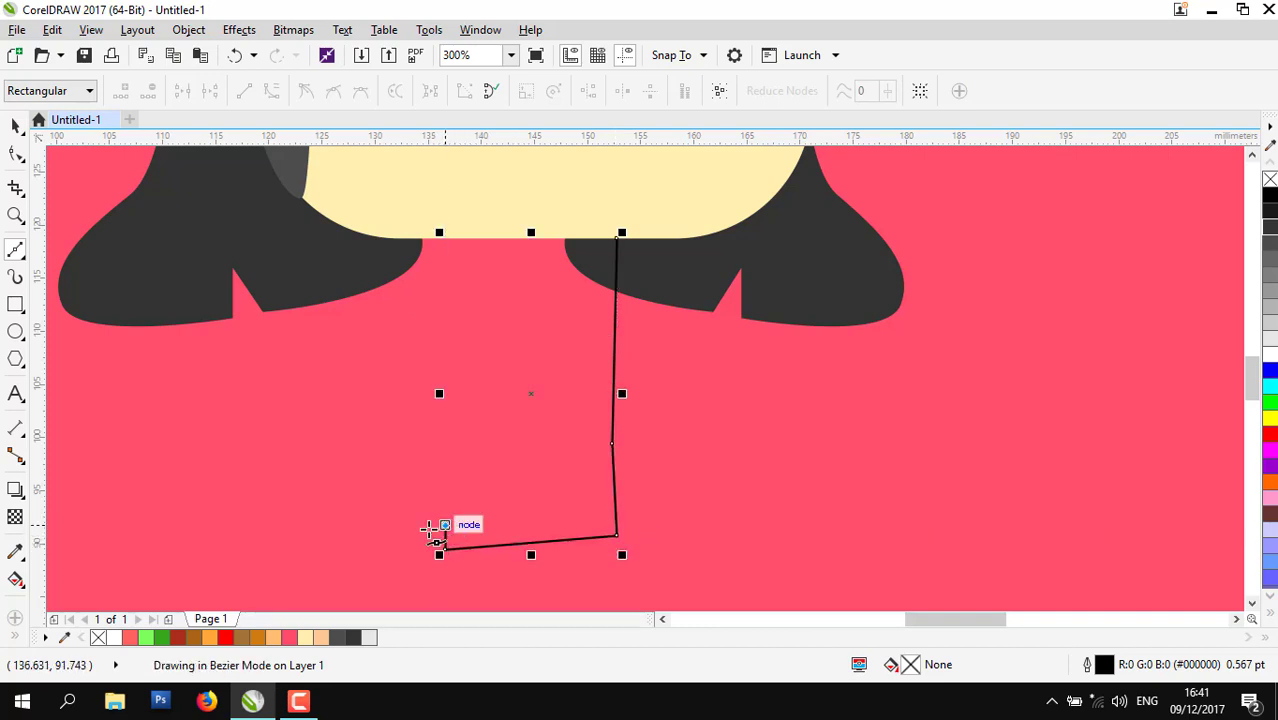
left_click(376, 532)
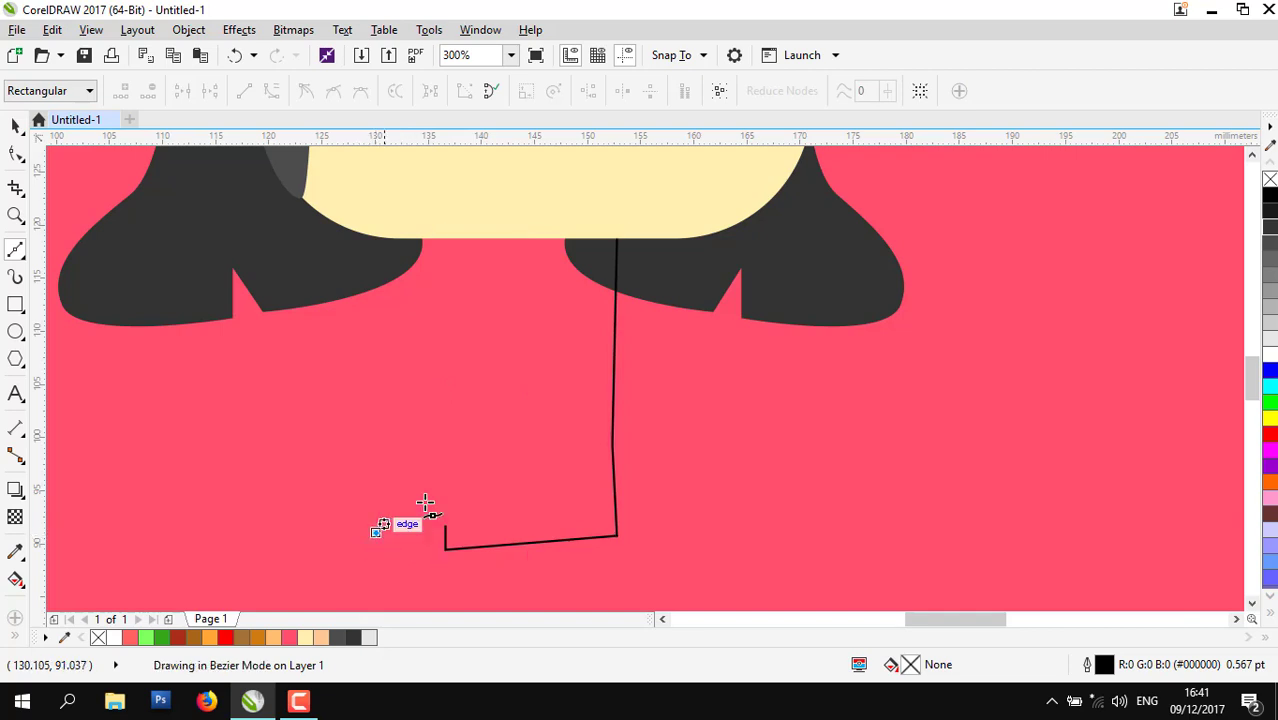
left_click(421, 437)
left_click(379, 226)
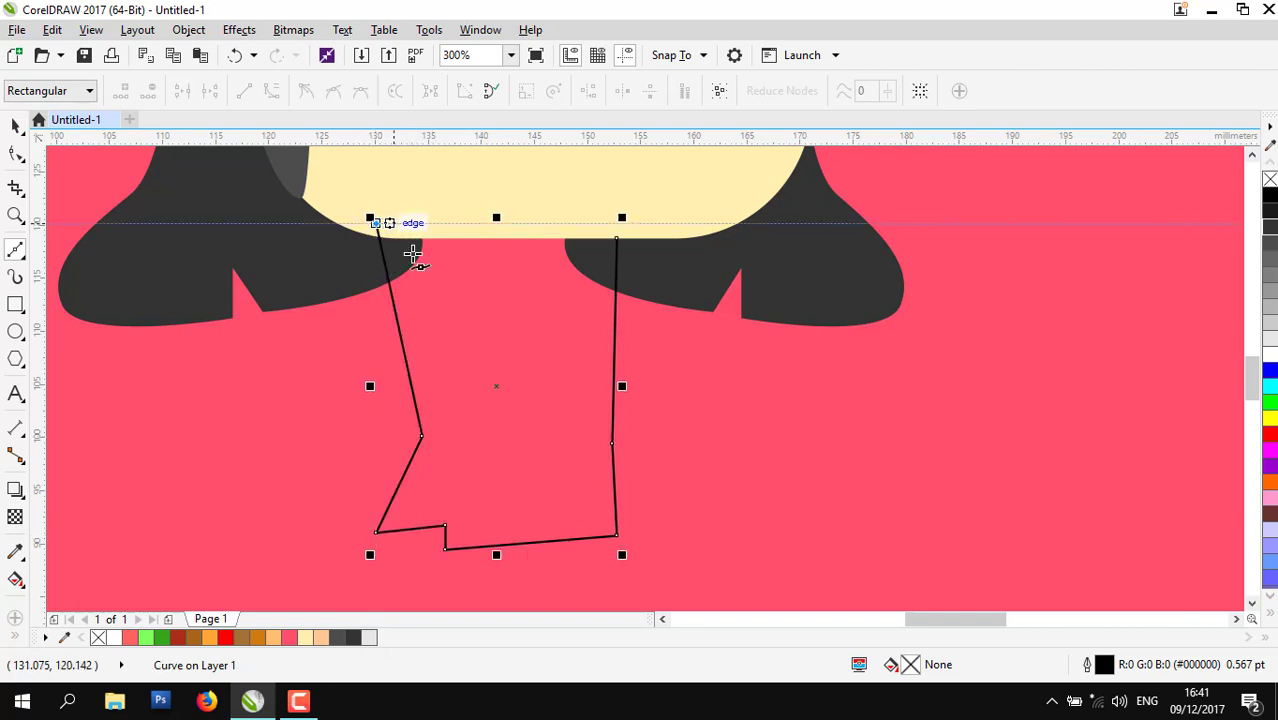
scroll(456, 245, "down", 2)
scroll(607, 287, "up", 2)
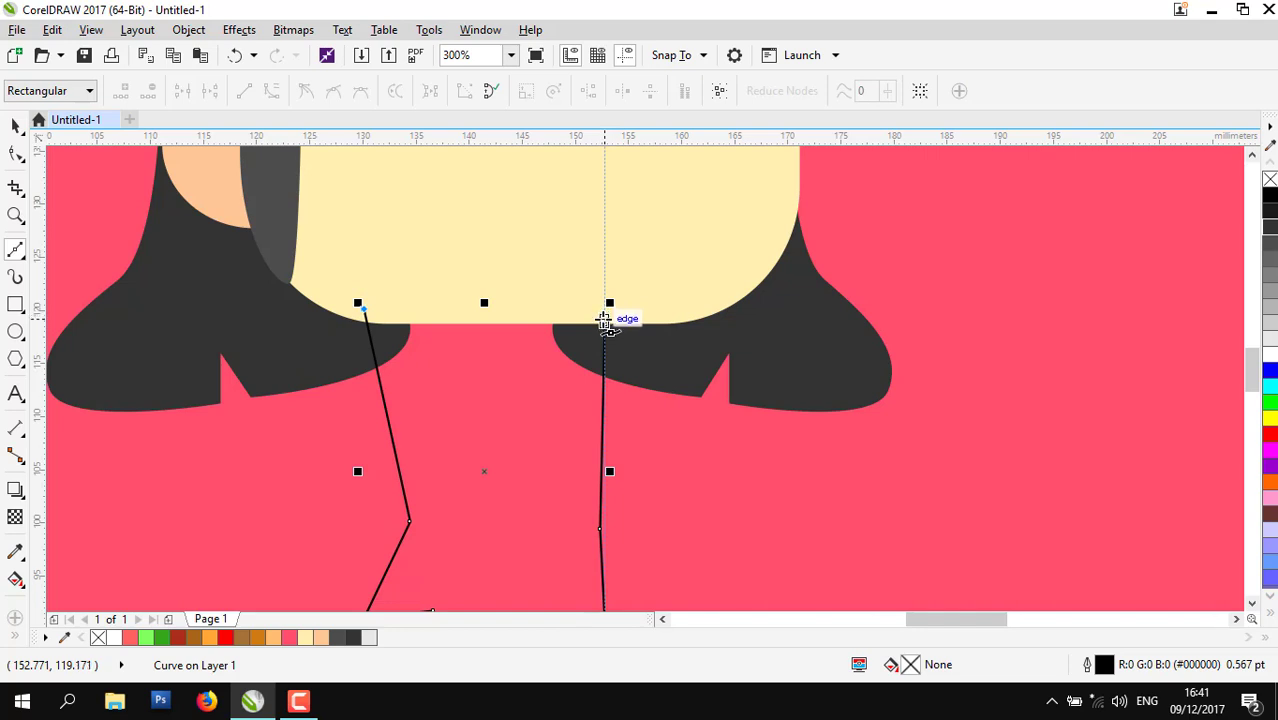
left_click(604, 320)
scroll(607, 313, "down", 2)
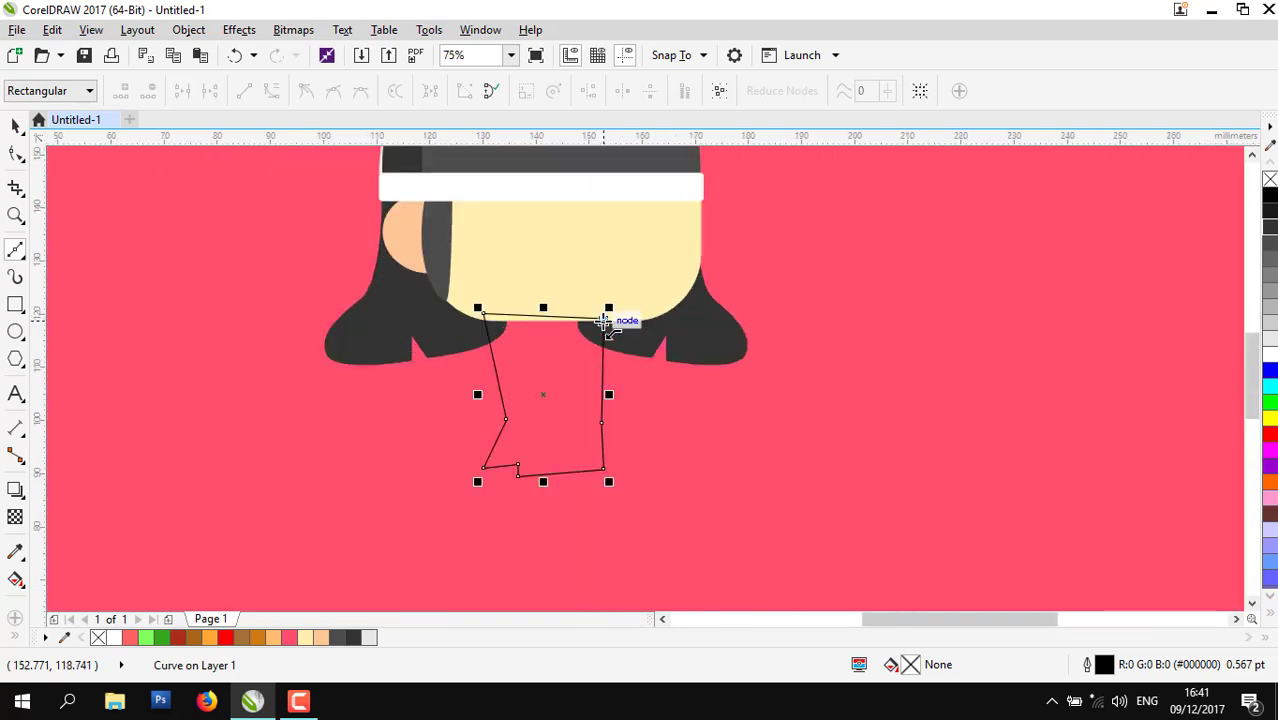
left_click(1268, 353)
scroll(571, 334, "up", 2)
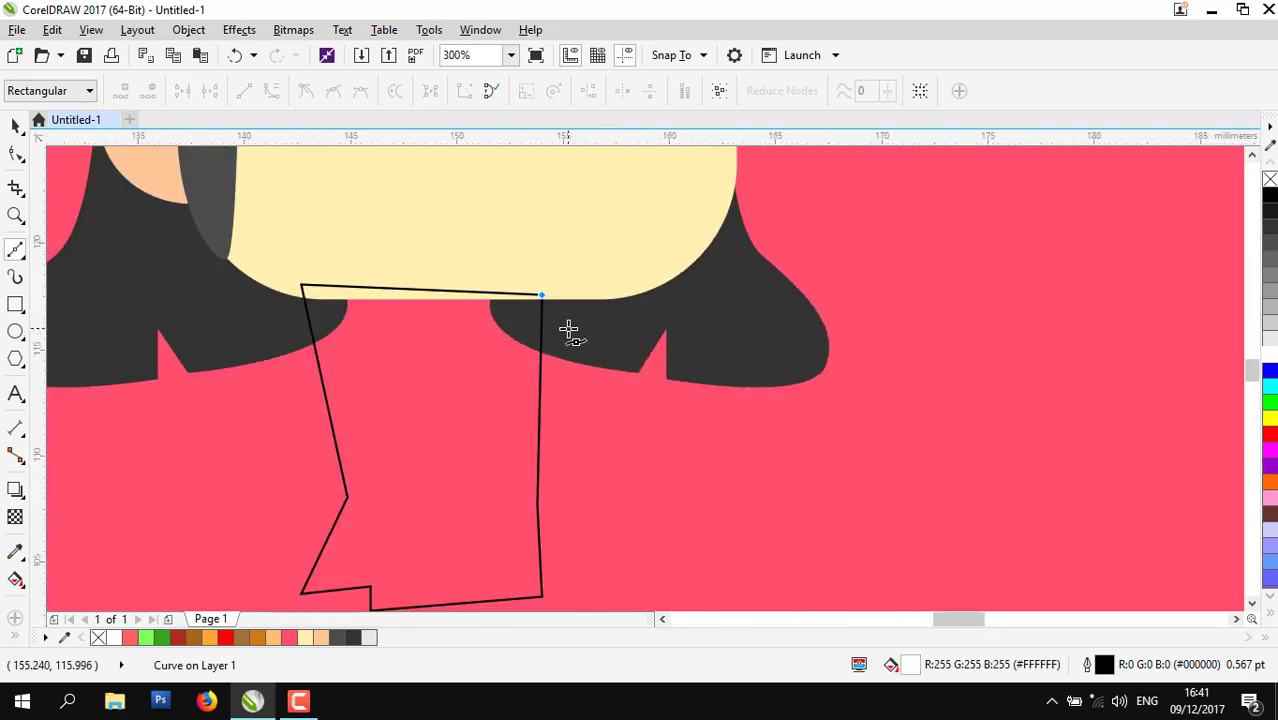
scroll(519, 271, "up", 4)
key("ctrl+z")
key("ctrl+z")
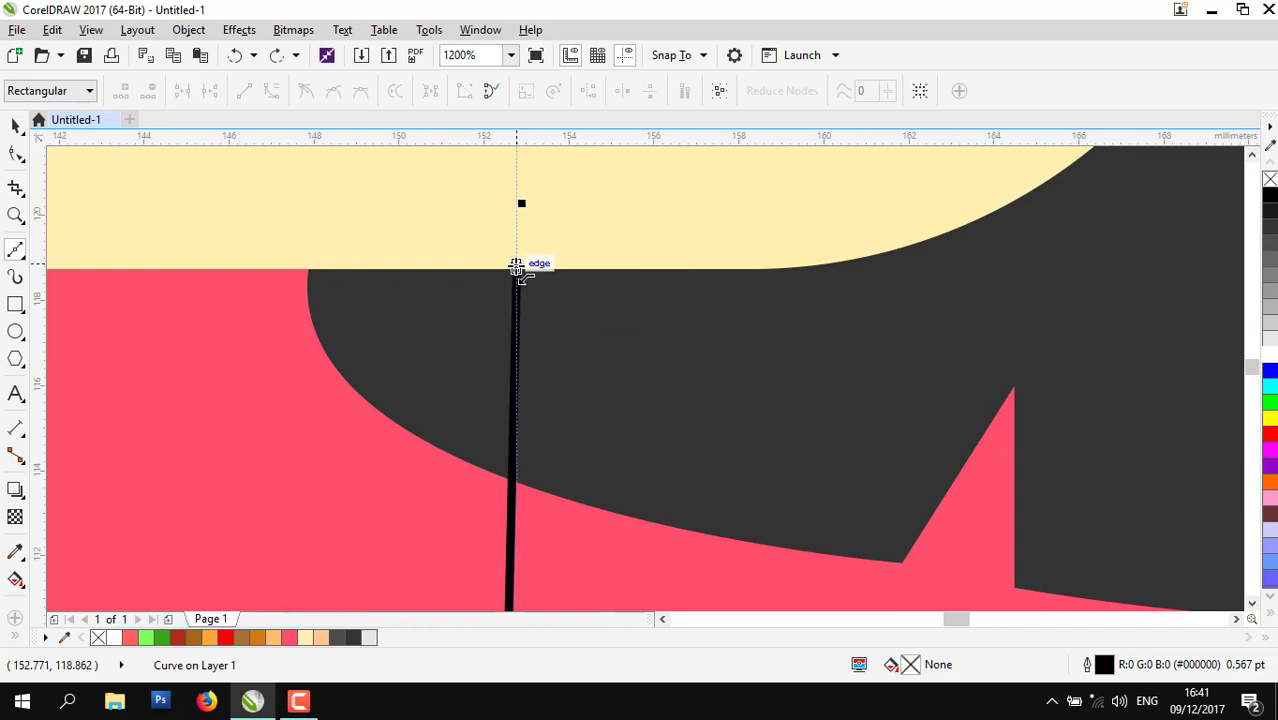
- Close the body outline at its starting node on the face's lower edge, fill it with white and remove its outline
left_click(518, 271)
scroll(522, 272, "down", 2)
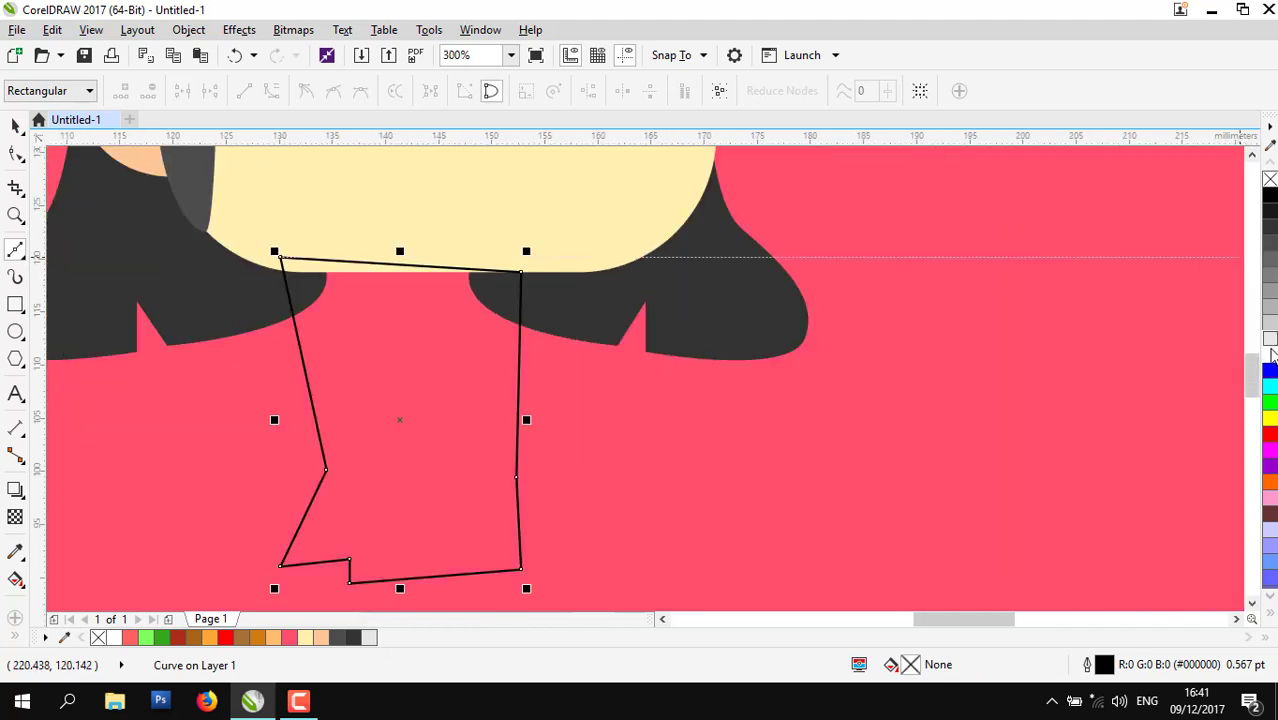
left_click(1270, 350)
right_click(1269, 180)
scroll(770, 386, "down", 2)
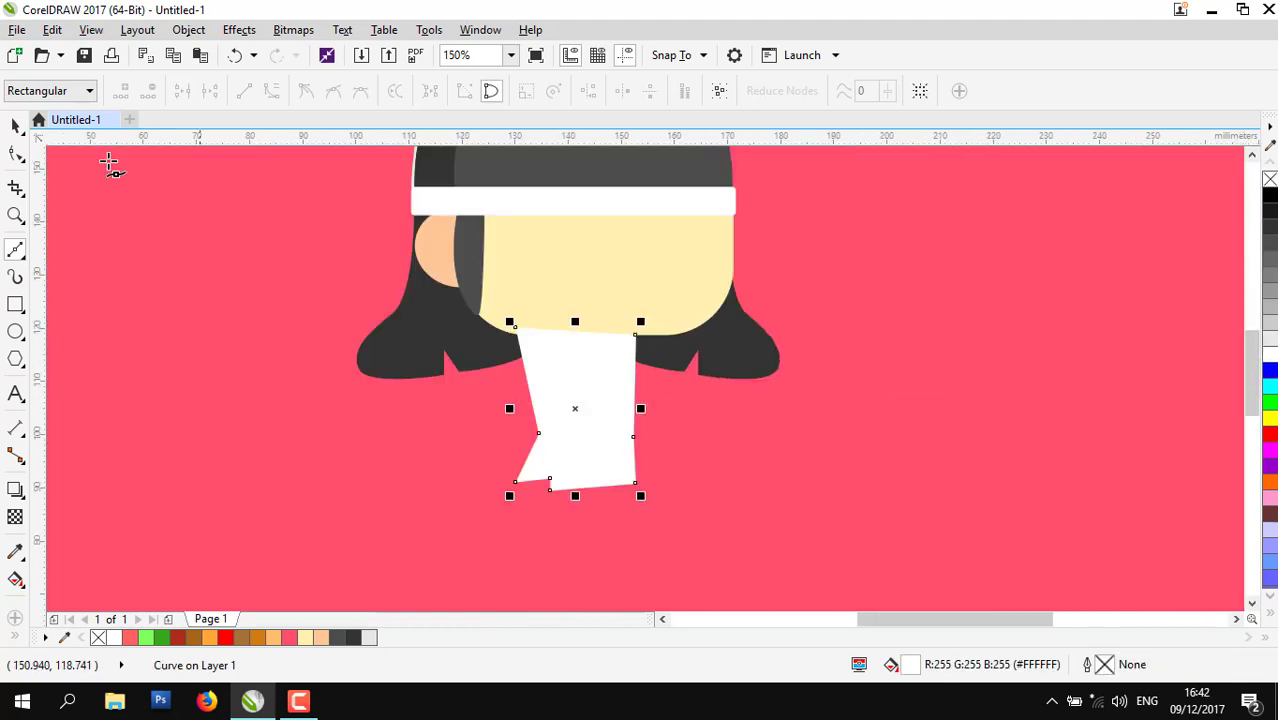
- Place the white body behind the face and hair but in front of the pink background
left_click(15, 127)
scroll(467, 464, "down", 1)
scroll(602, 392, "up", 1)
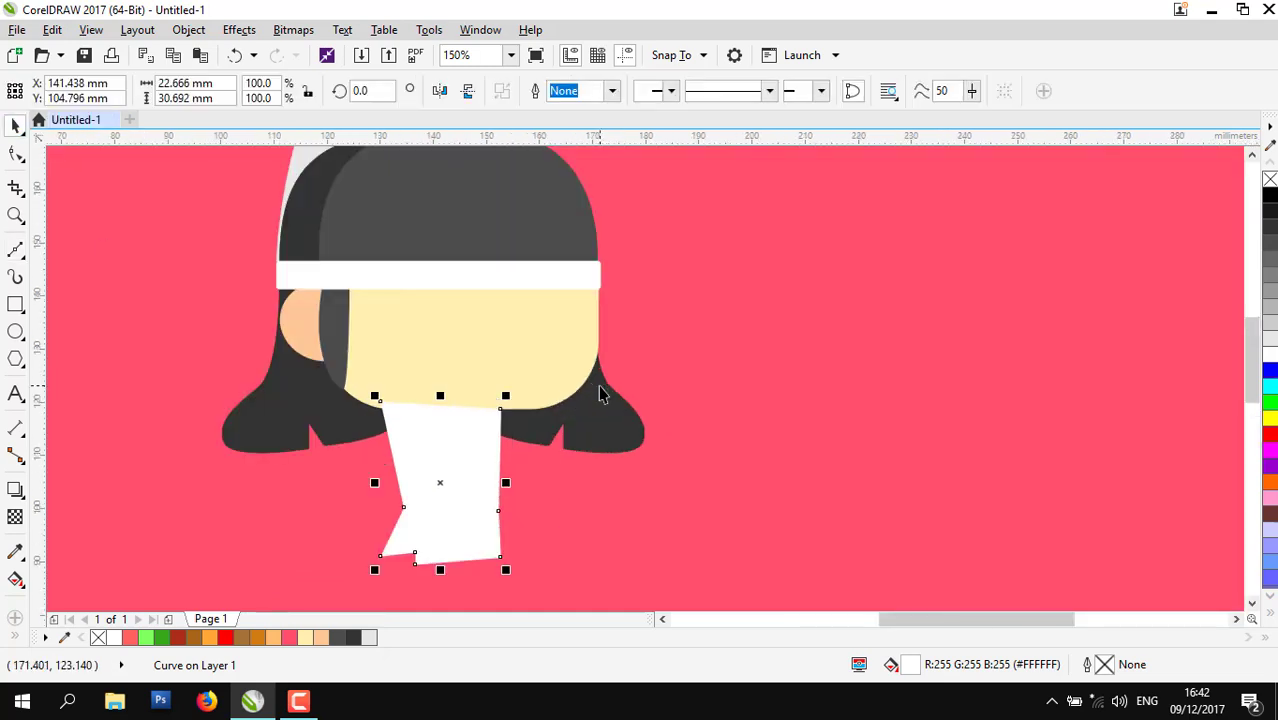
key("ctrl+End")
key("ctrl+Page_Up")
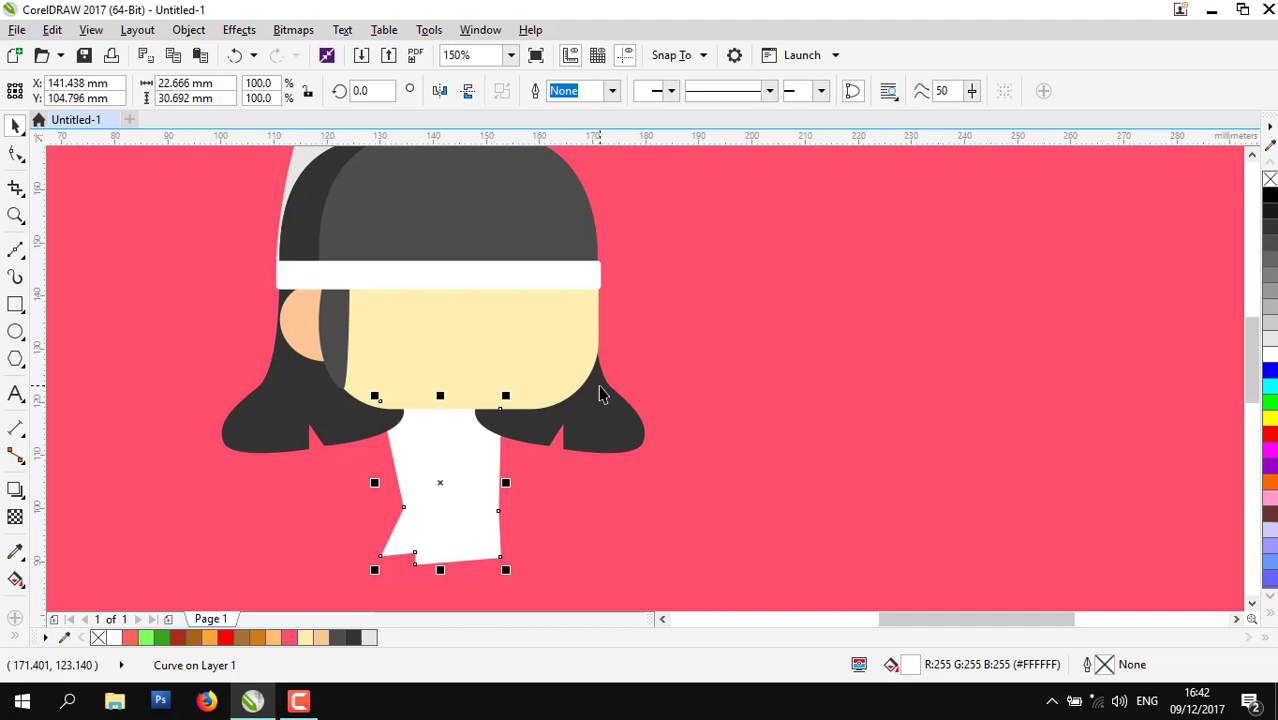
key("Escape")
- Draw a closed four-point neckline outline tapering from inside the face's lower edge into the white body, about 9 mm wide and 18 mm tall
scroll(428, 499, "up", 2)
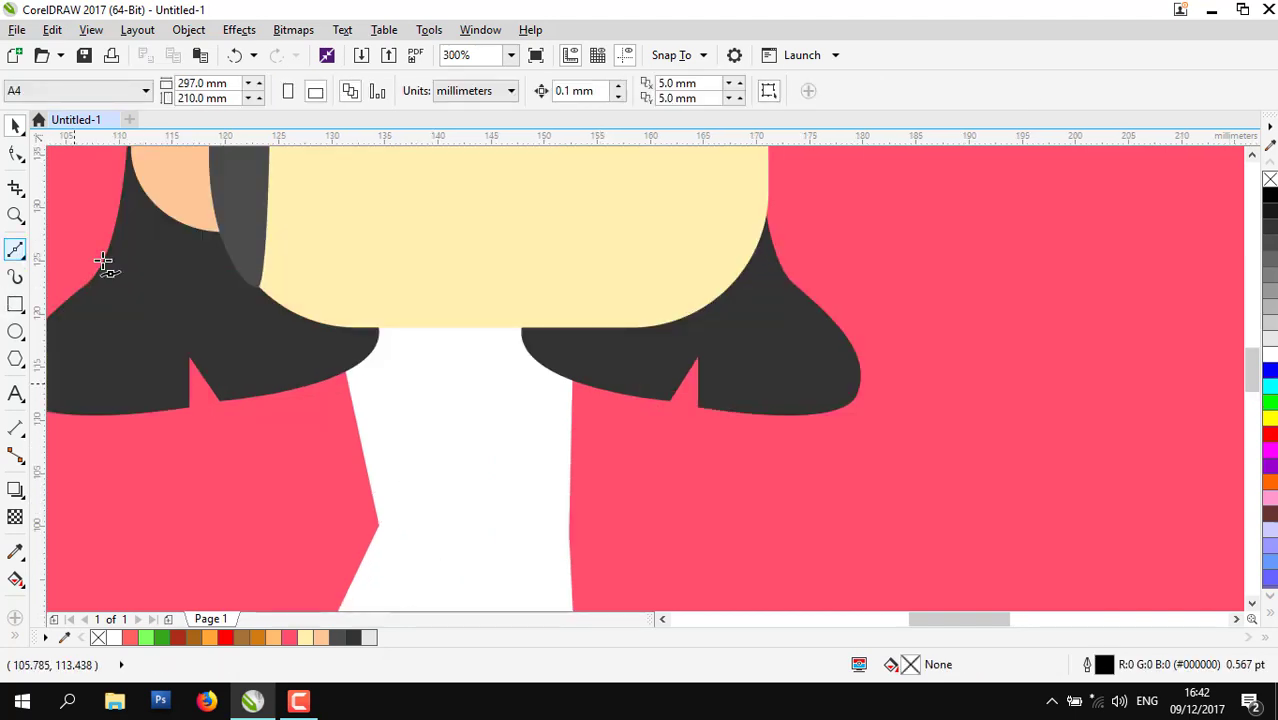
left_click(423, 325)
left_click(469, 480)
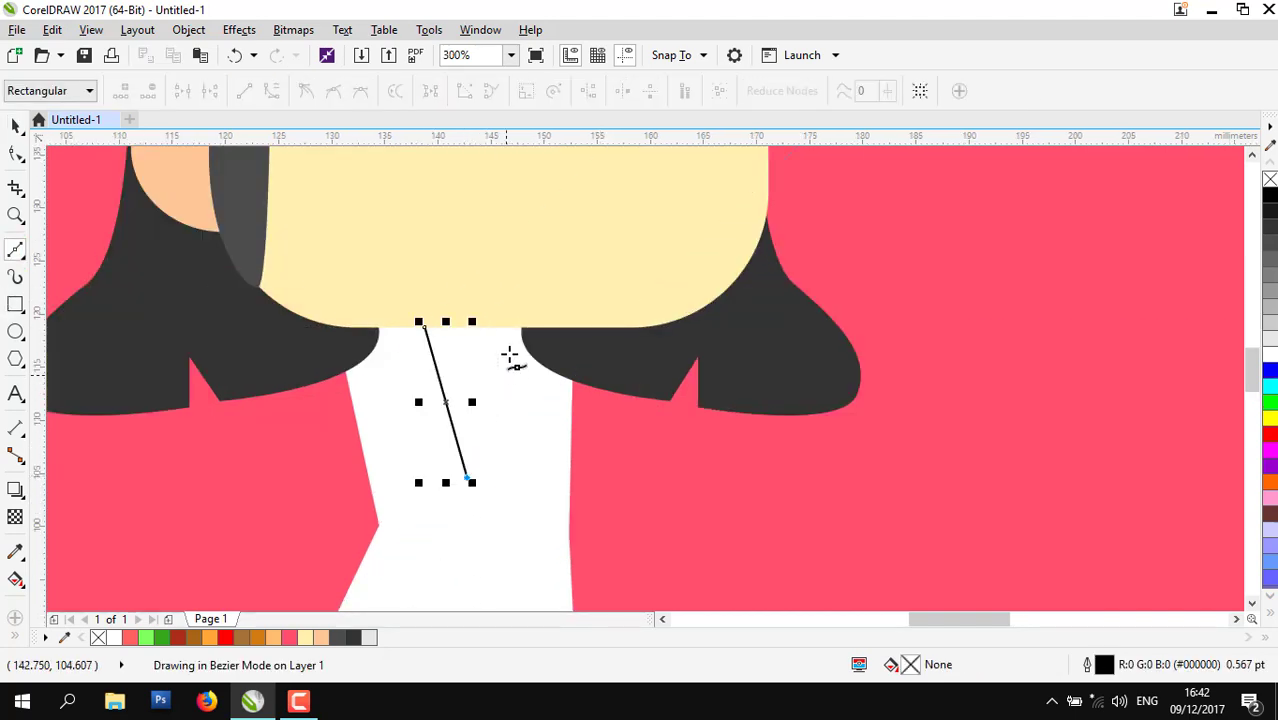
left_click(522, 326)
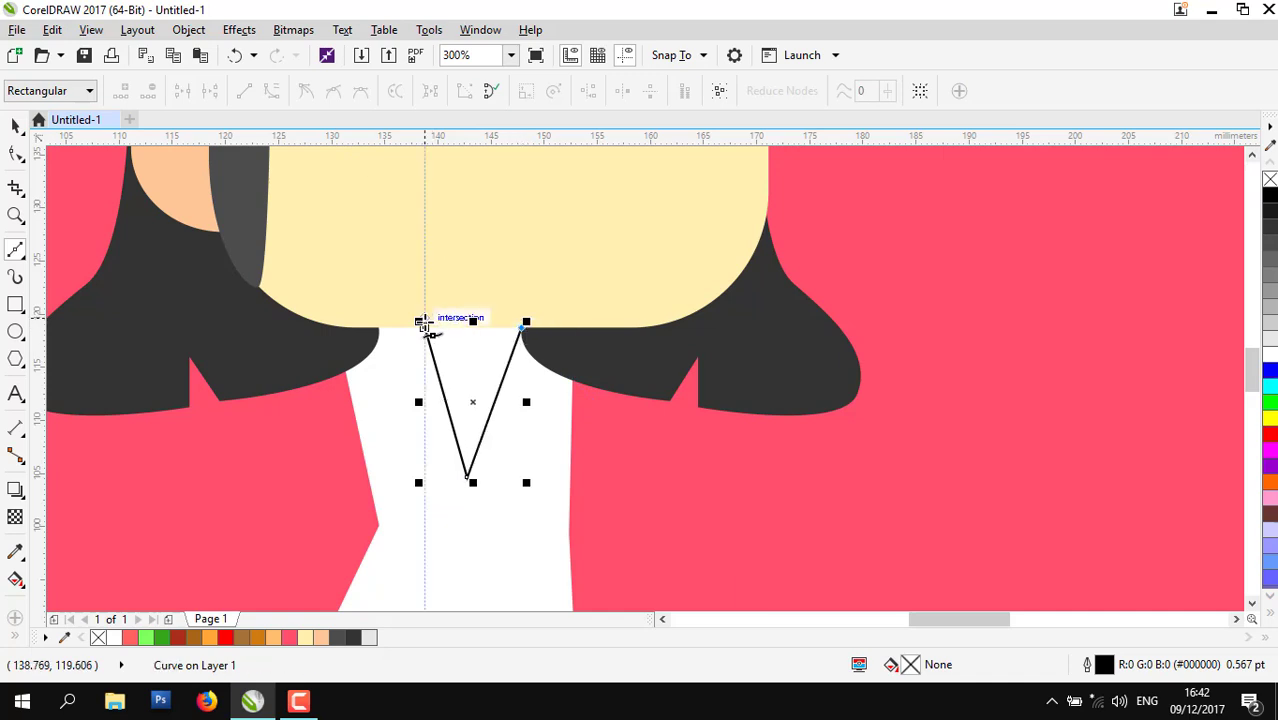
left_click(442, 287)
left_click(424, 326)
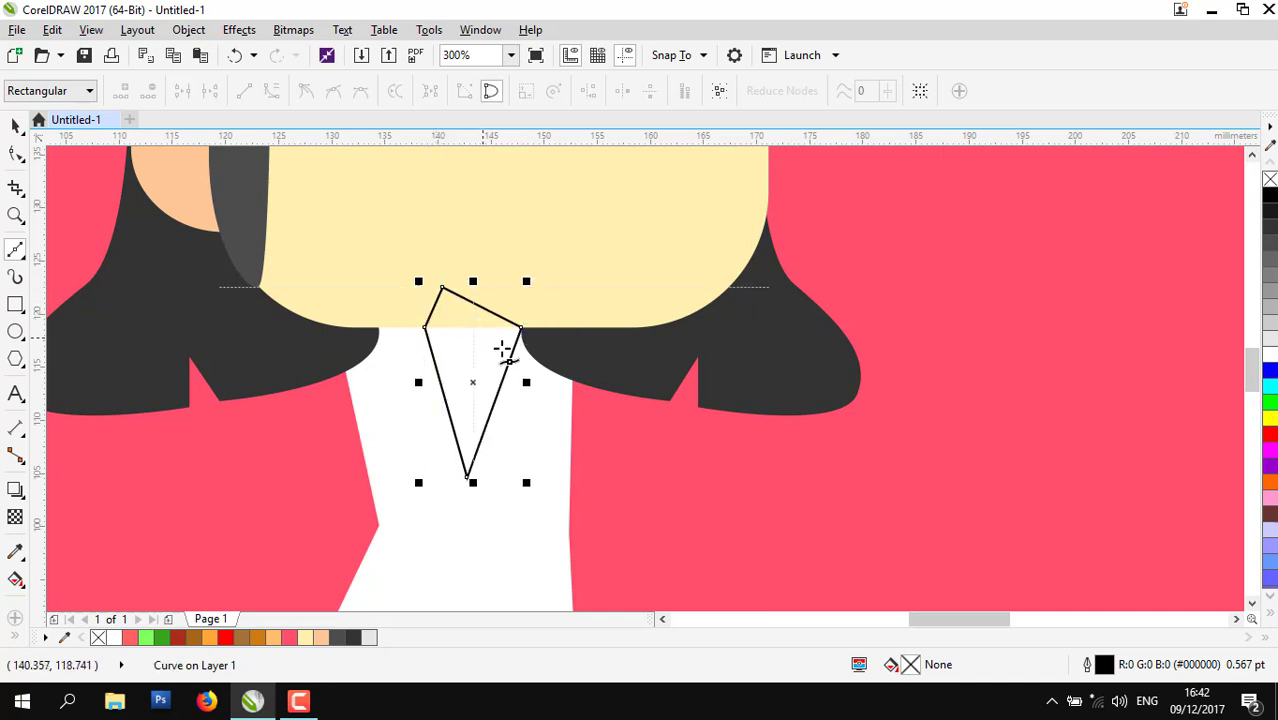
- Colour the neckline shape with the ear's peach (#FFC799) without an outline, and stack it behind the face but in front of the white body
scroll(414, 305, "down", 2)
scroll(414, 305, "up", 2)
key("i")
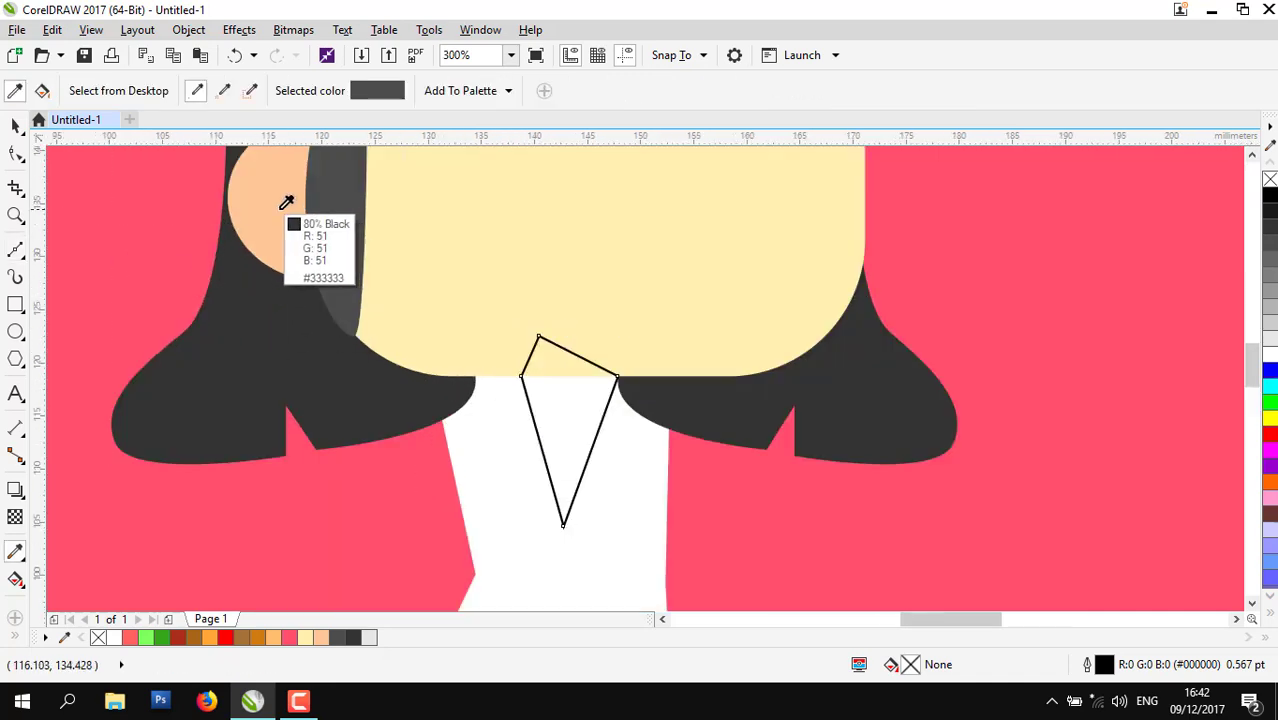
left_click(286, 203)
left_click(581, 400)
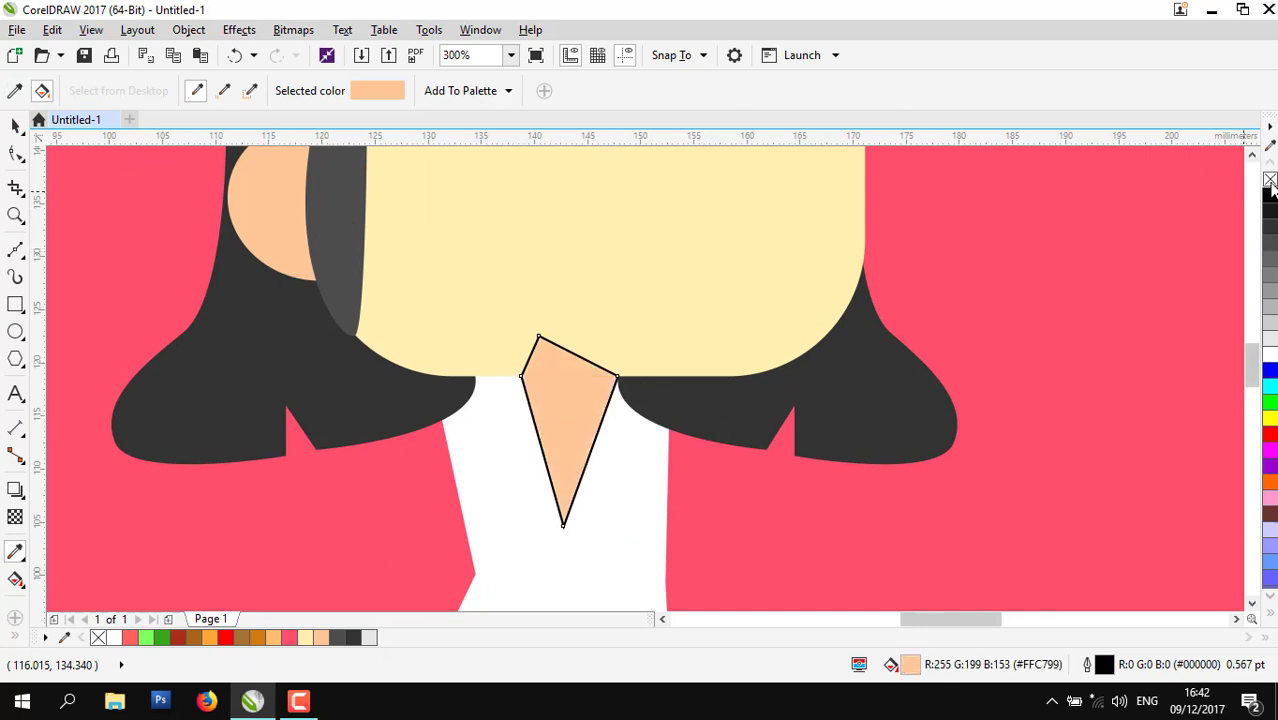
right_click(1270, 181)
left_click(14, 124)
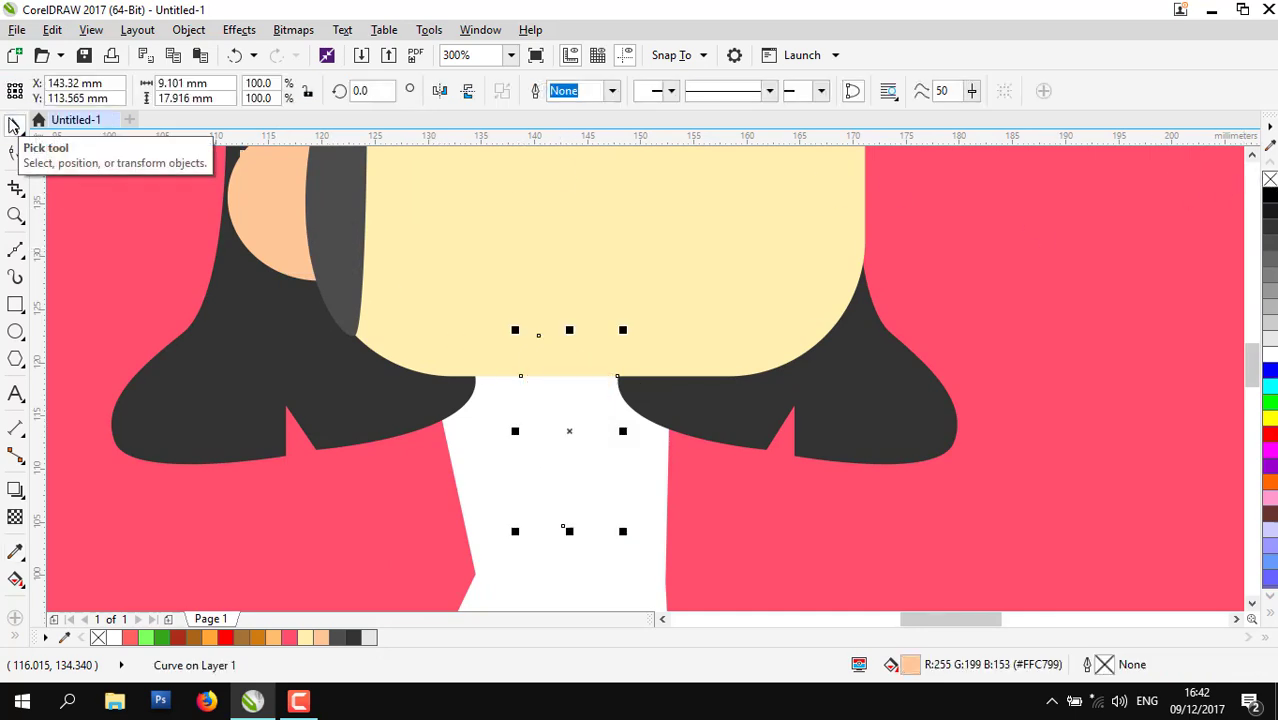
key("ctrl+Page_Up")
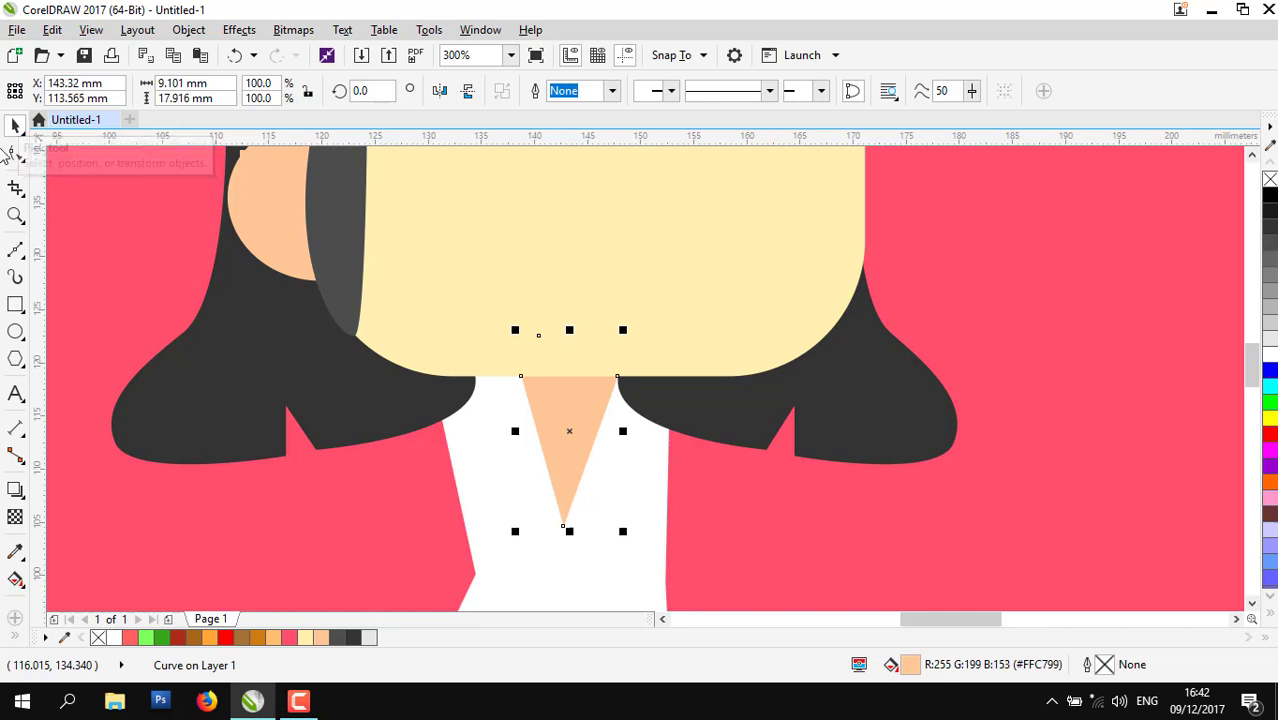
- Widen the neckline by moving its two upper side nodes outward and up, and shift its lower tip slightly right
left_click(16, 152)
scroll(560, 430, "down", 2)
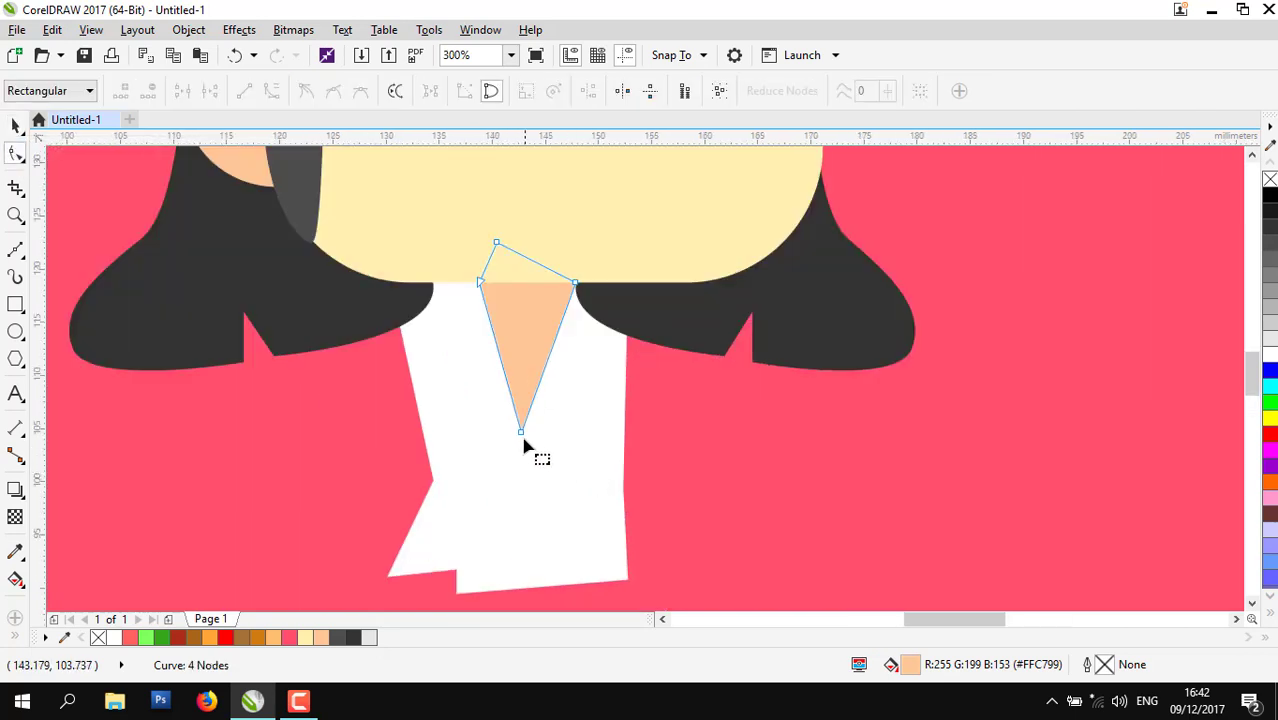
left_click_drag(521, 433, 531, 432)
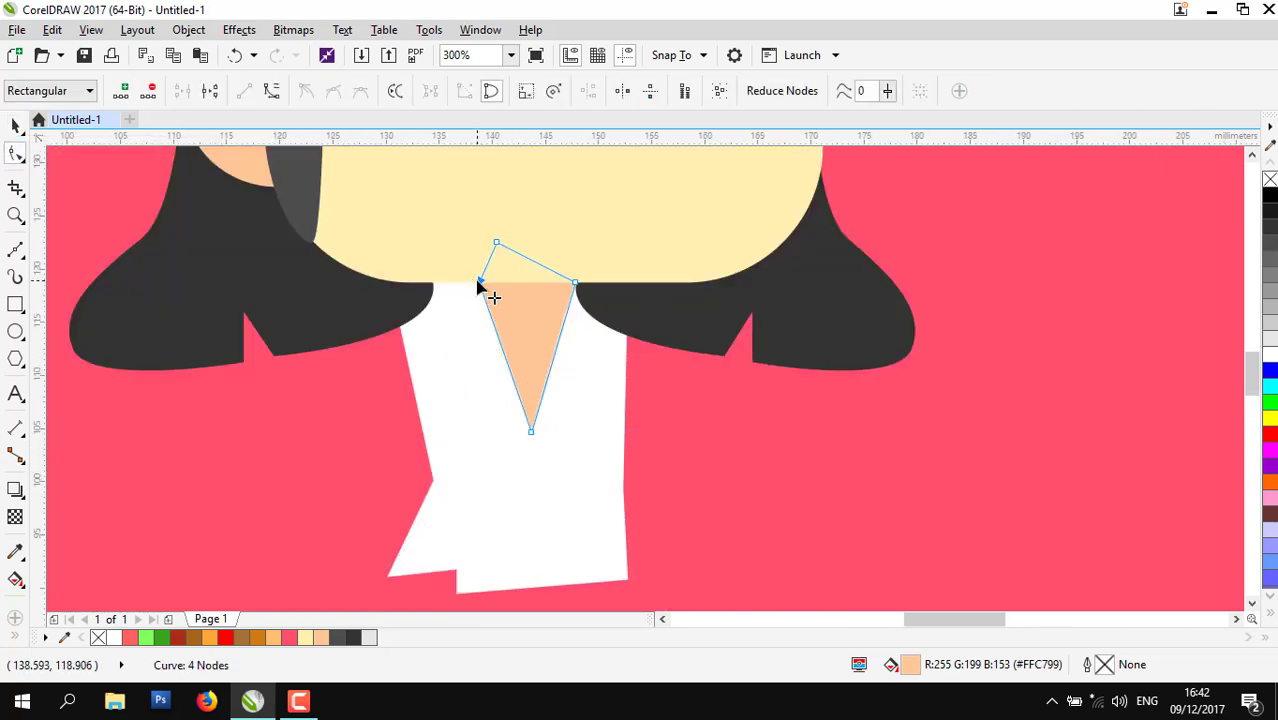
left_click_drag(479, 284, 462, 271)
left_click_drag(577, 284, 589, 270)
scroll(600, 357, "down", 1)
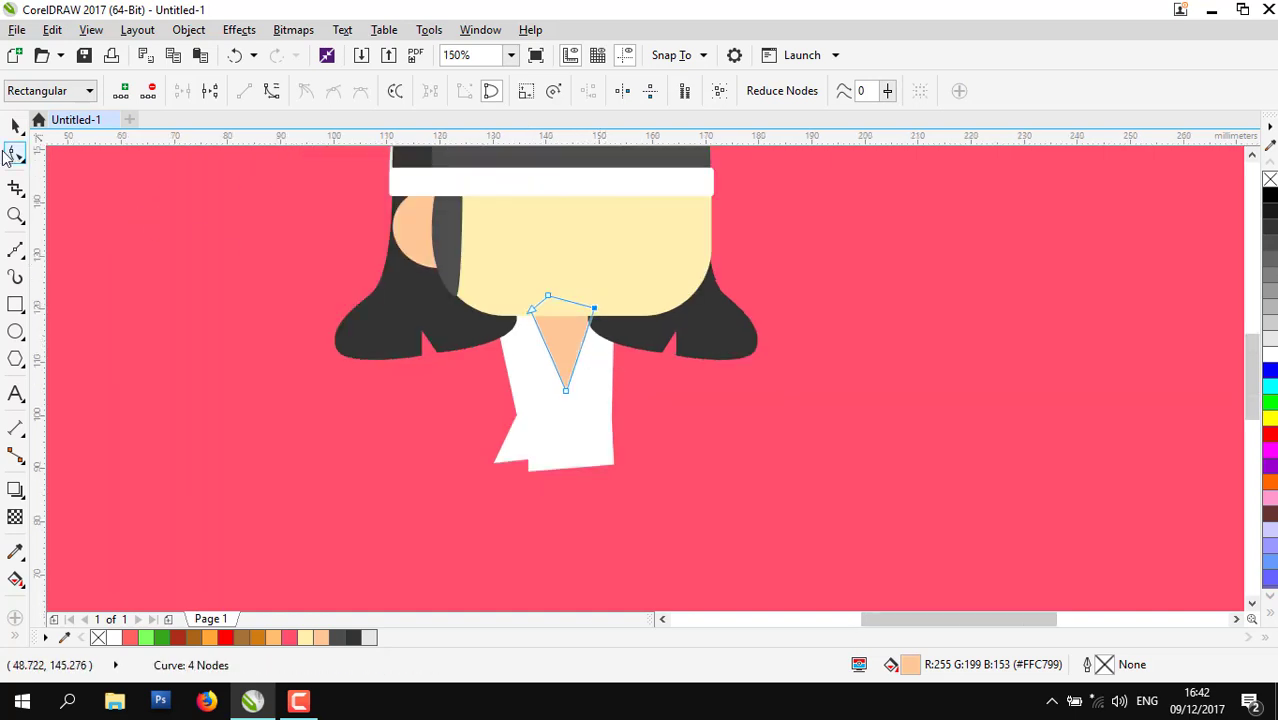
left_click(17, 131)
key("Escape")
scroll(630, 422, "down", 1)
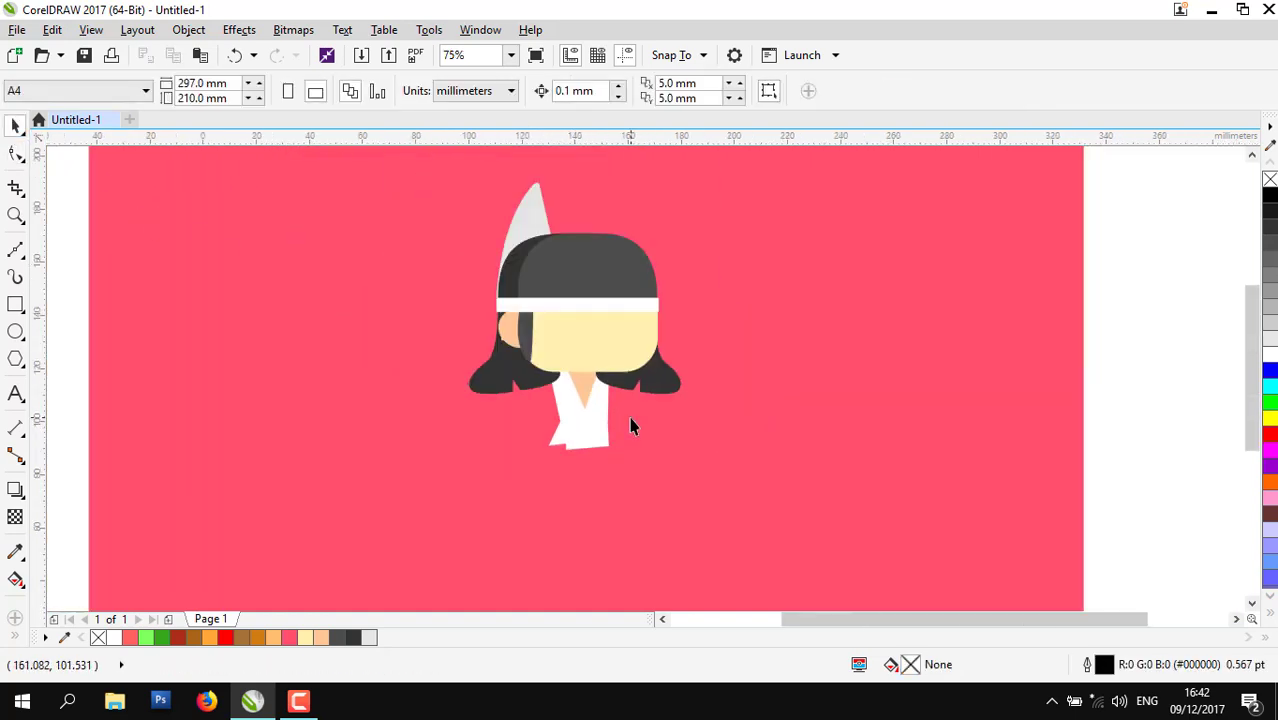
- Draw a thin check-mark-shaped collarbone outline in straight segments on the left half of the peach neckline, about 4 mm wide
scroll(614, 423, "up", 1)
scroll(614, 423, "up", 2)
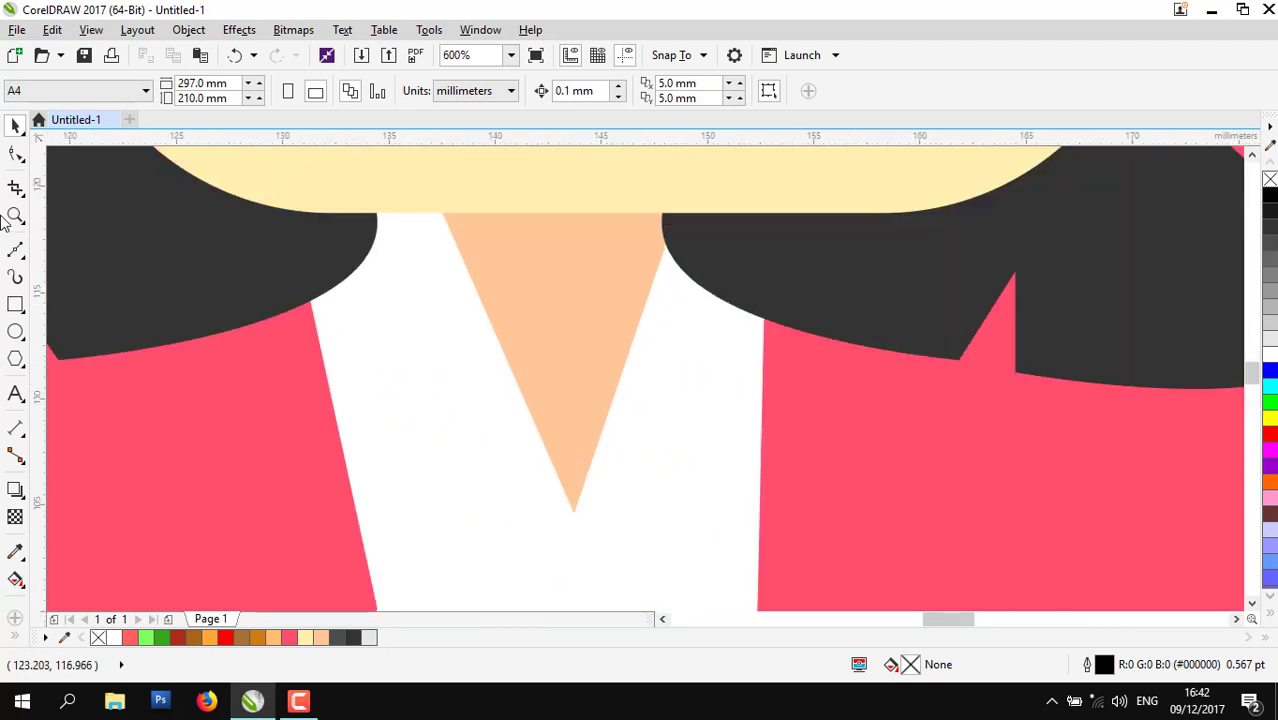
left_click(17, 257)
scroll(516, 280, "up", 1)
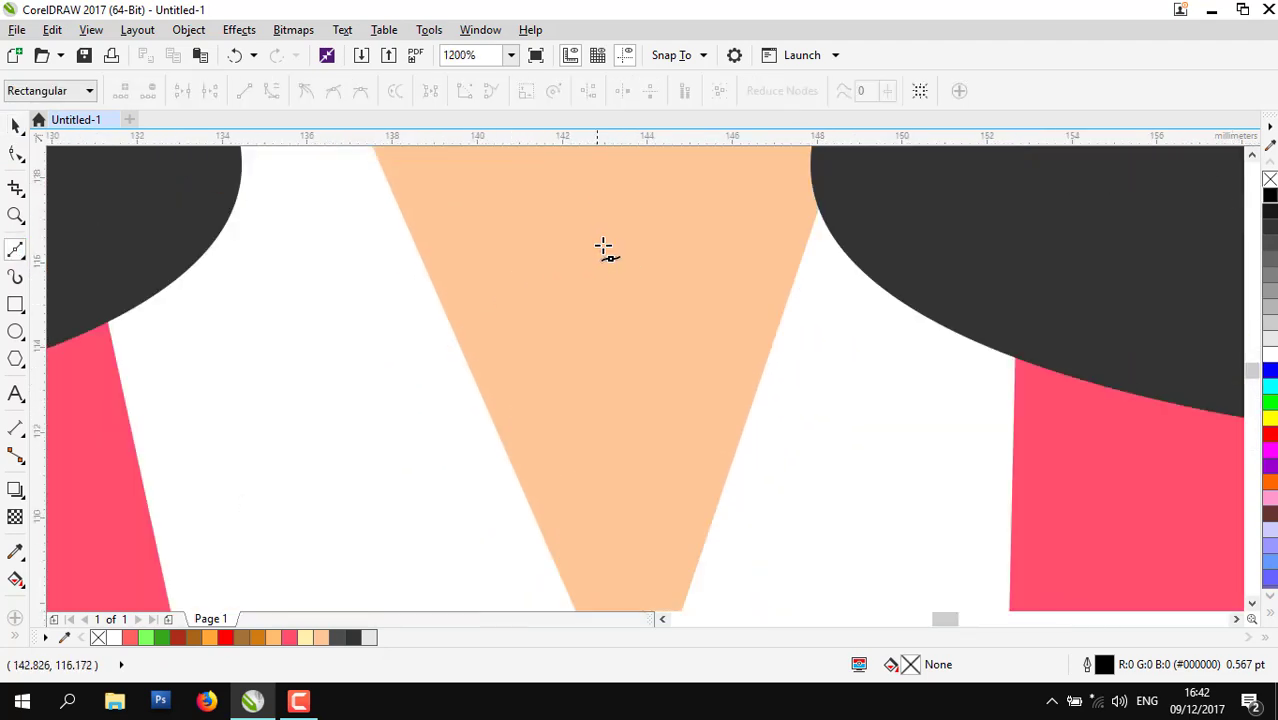
left_click_drag(566, 238, 551, 229)
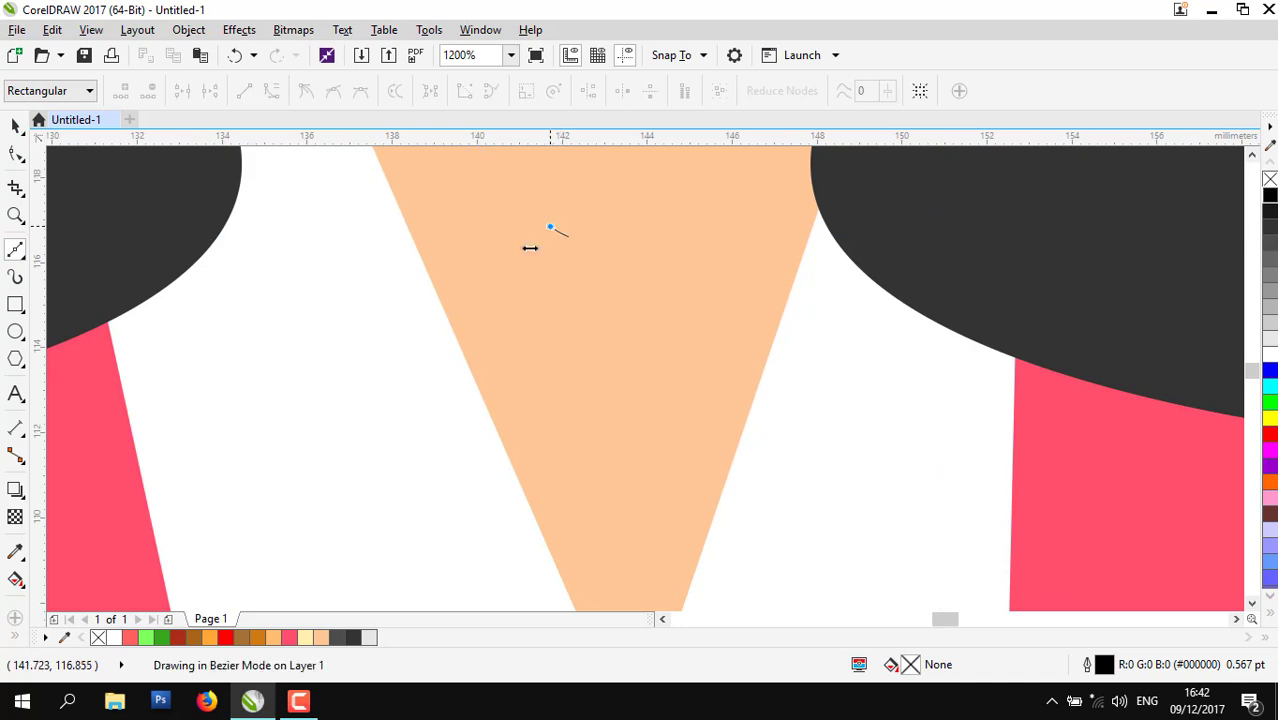
left_click(483, 322)
left_click(408, 209)
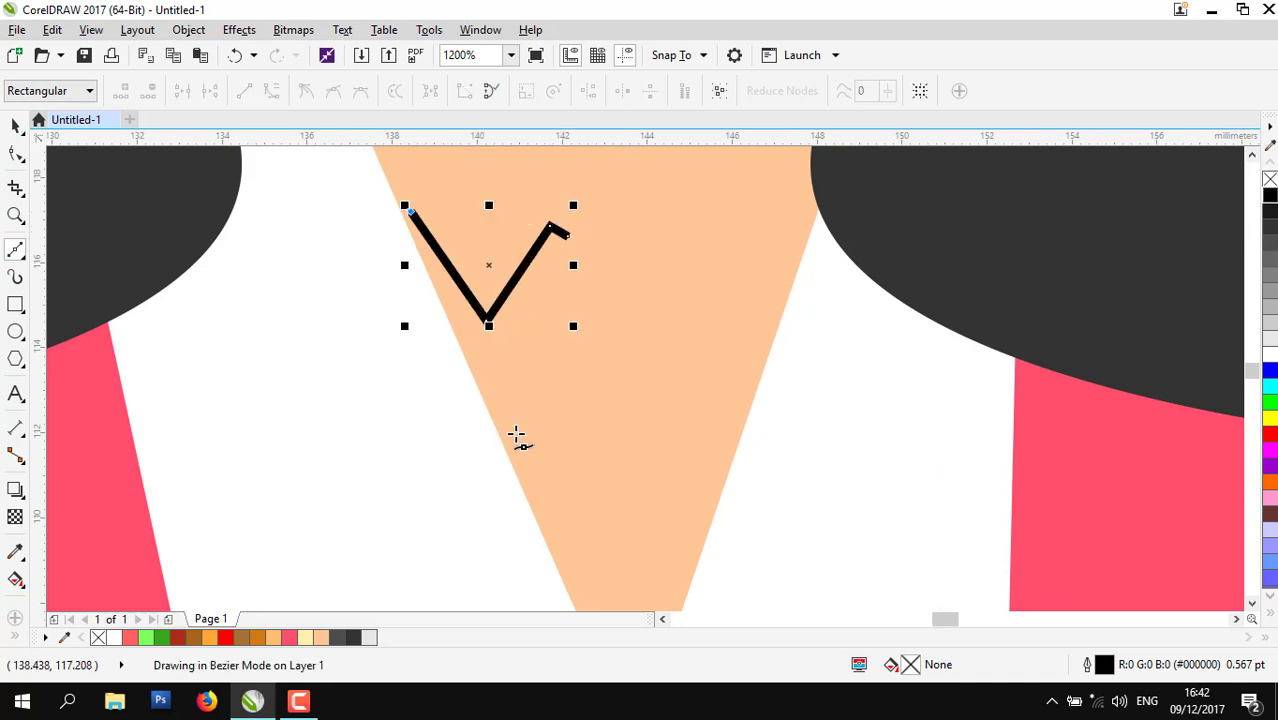
left_click(486, 346)
left_click(574, 237)
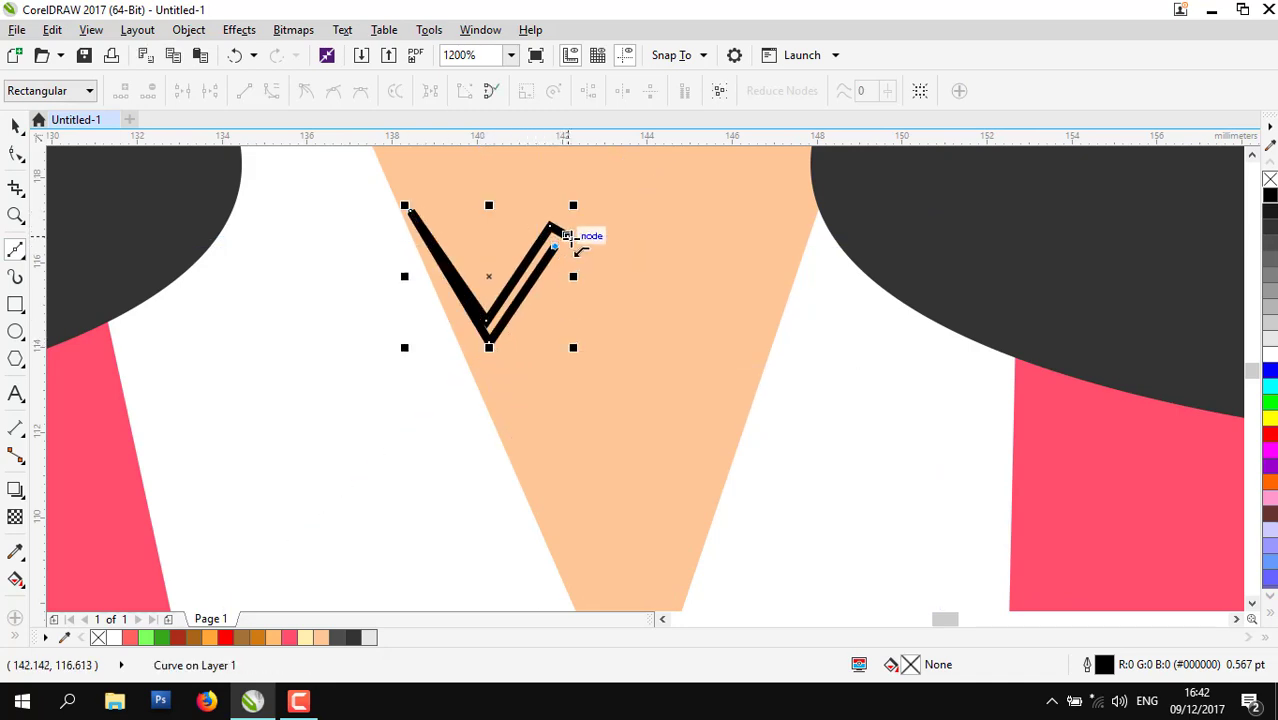
- Fill the check-mark shape with dark grey #333333 and remove its outline
left_click(1271, 213)
left_click(1270, 226)
right_click(1270, 180)
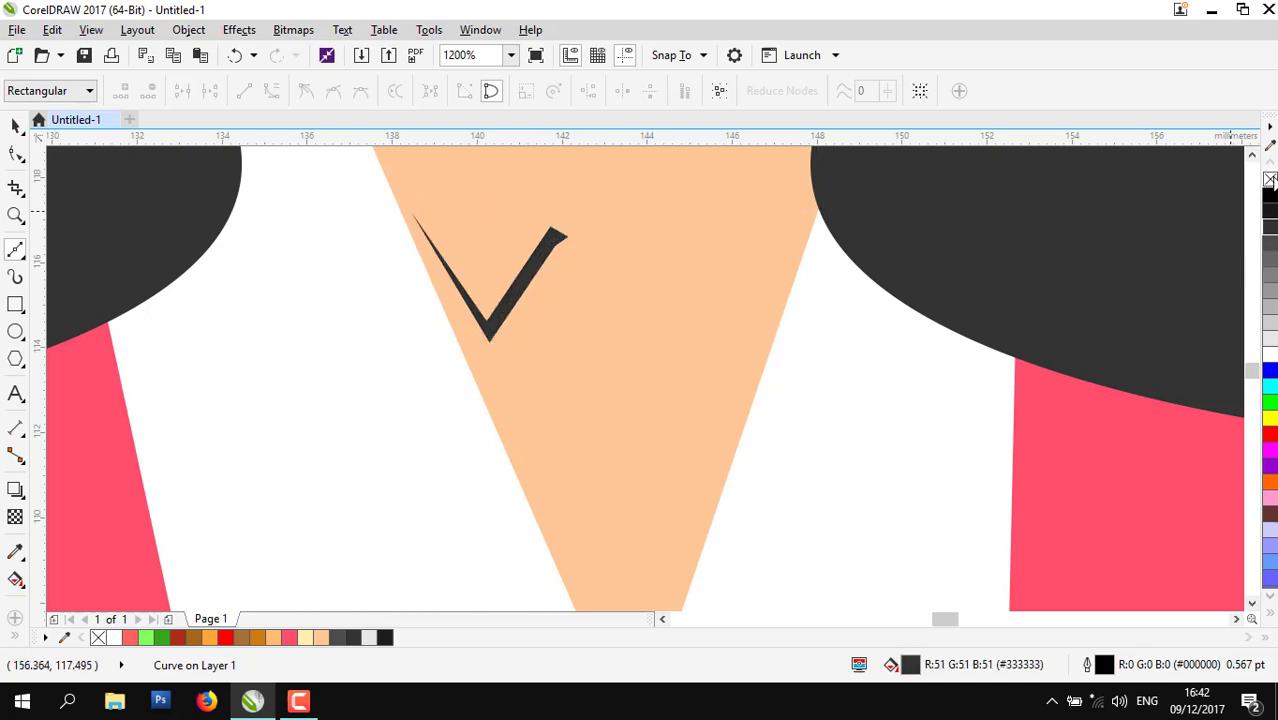
- Reshape the dark check mark by refining the nodes of its short hooked end and pulling its long thin tip slightly inward
left_click(14, 153)
scroll(500, 274, "up", 1)
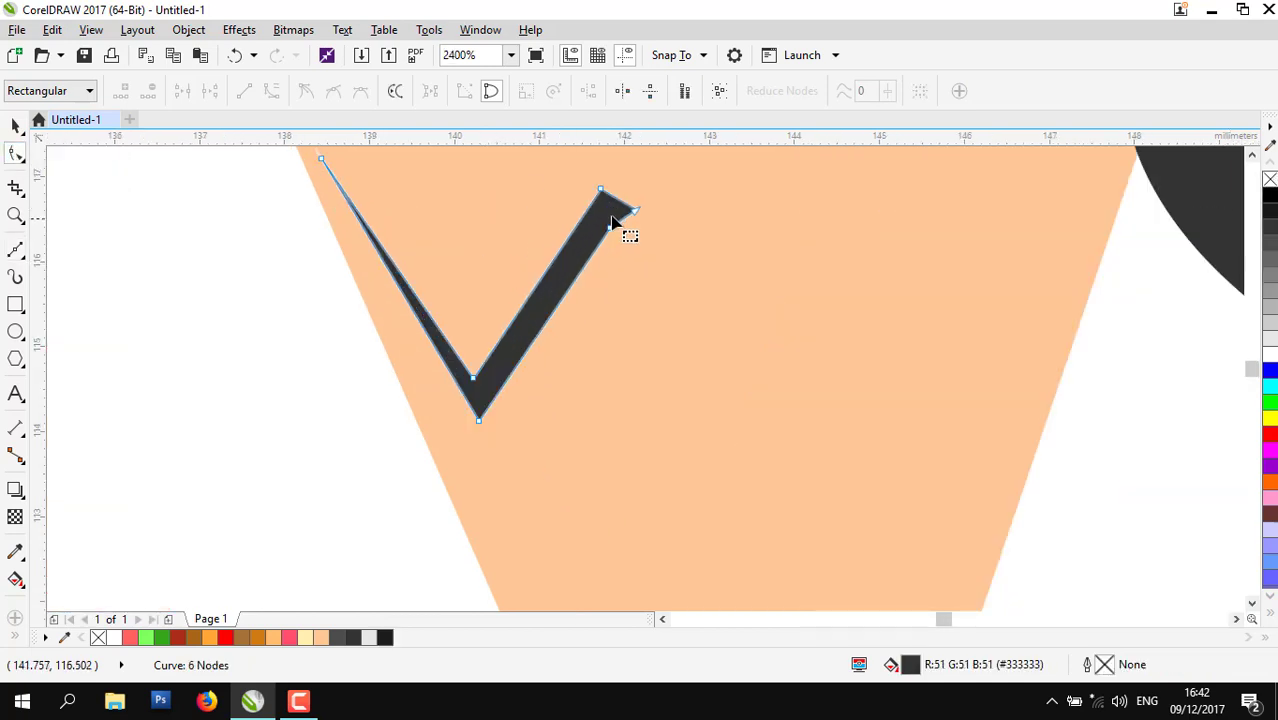
mouse_move(609, 230)
left_mouse_down()
mouse_move(610, 209)
mouse_move(644, 236)
mouse_move(599, 218)
left_mouse_up()
scroll(378, 369, "down", 1)
scroll(415, 293, "up", 1)
left_click_drag(284, 233, 302, 258)
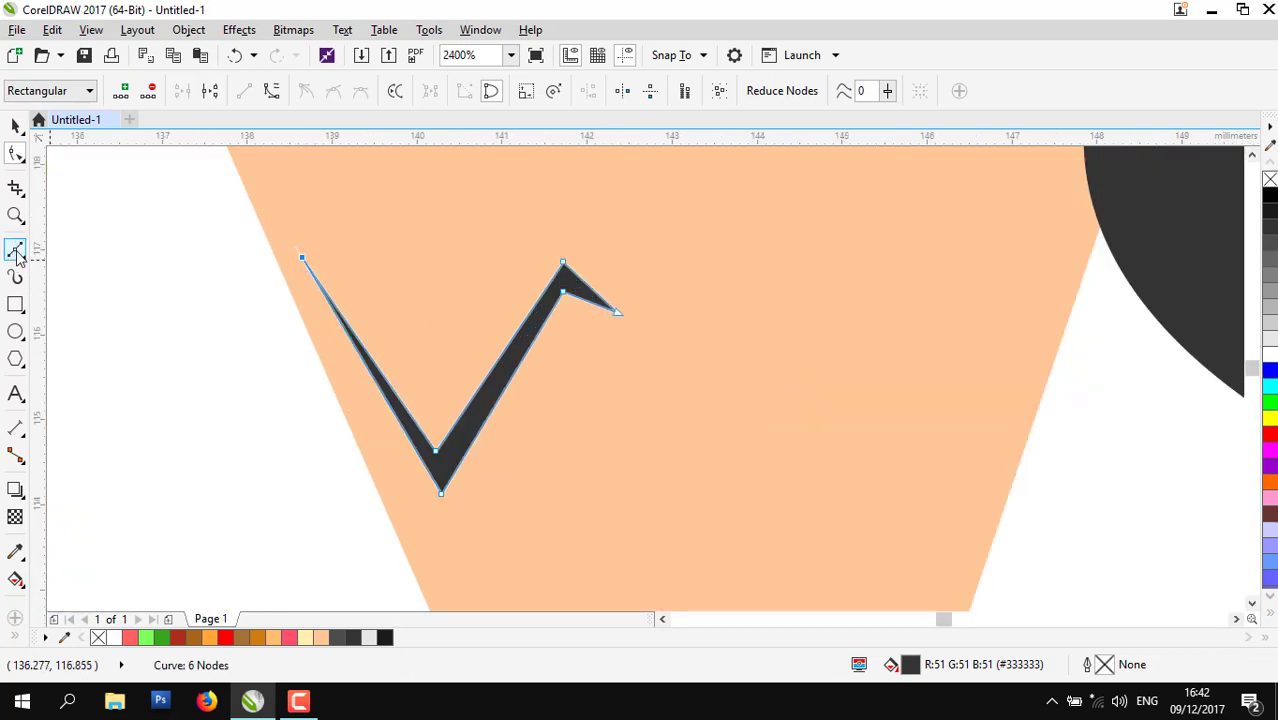
- Move the dark check mark slightly right and up, clear of the neckline's left edge
left_click(16, 252)
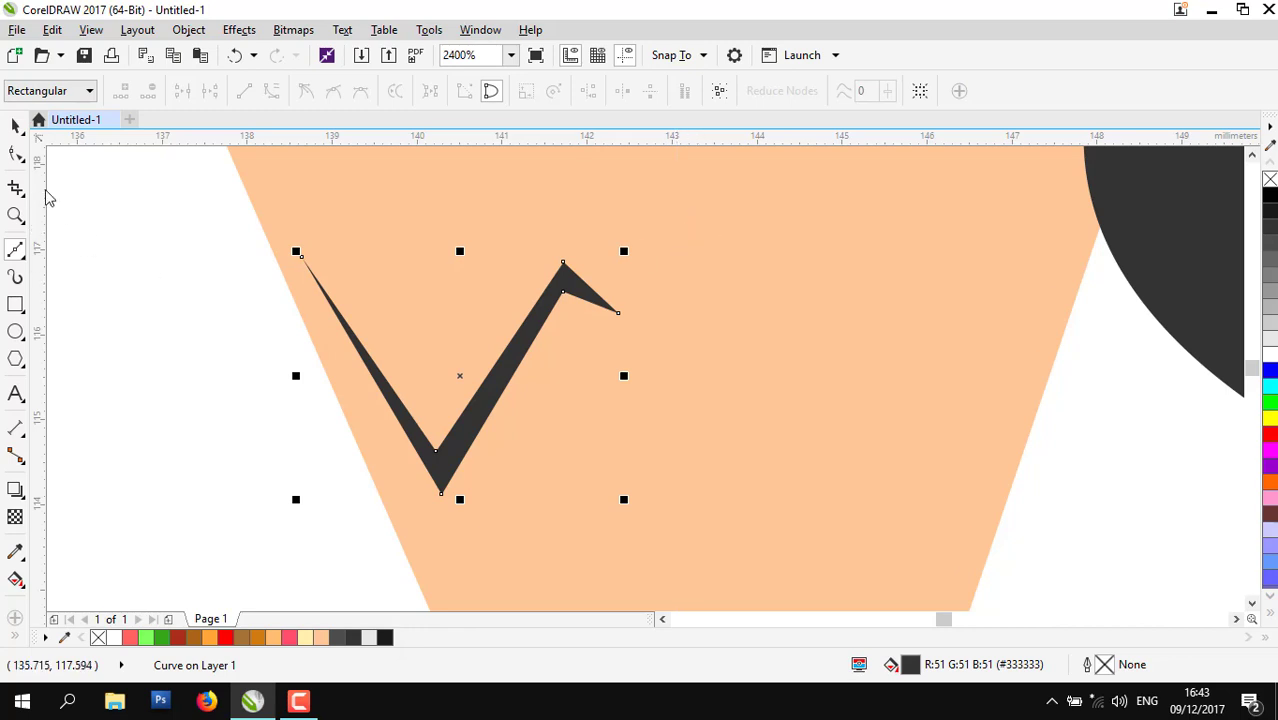
left_click(16, 130)
scroll(471, 337, "down", 1)
scroll(500, 337, "down", 1)
scroll(434, 340, "up", 1)
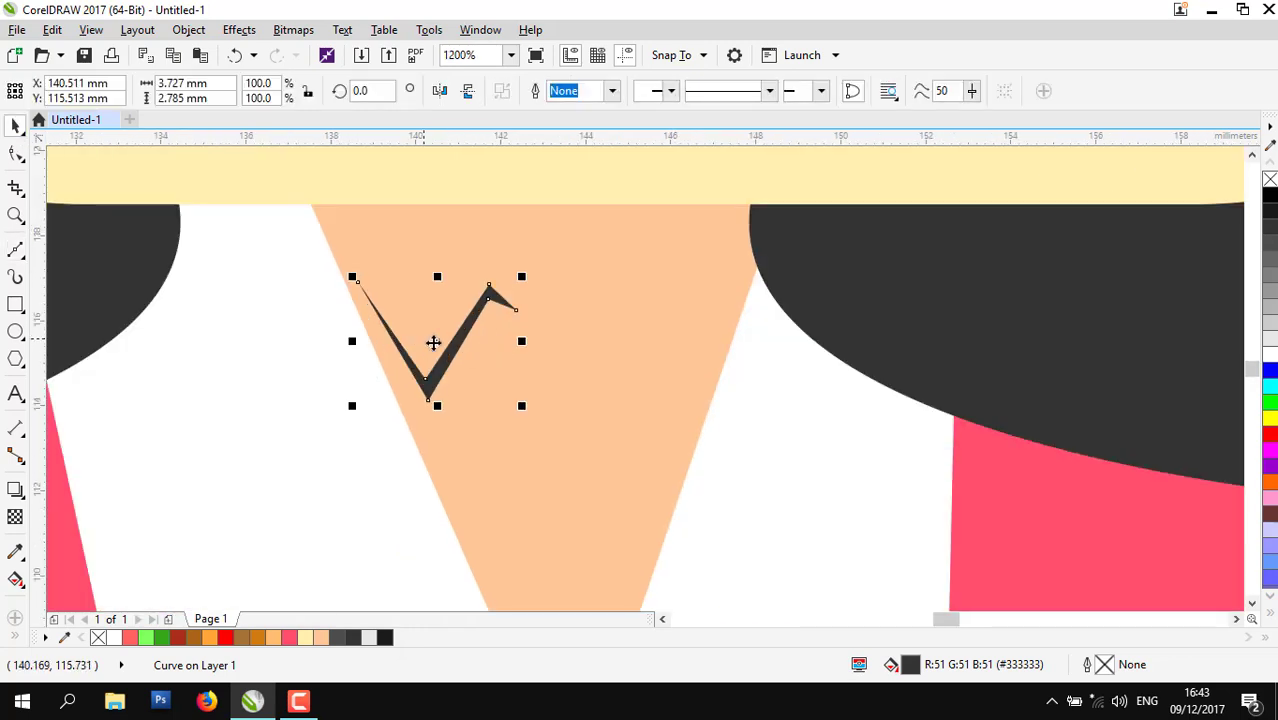
left_click_drag(462, 331, 457, 342)
key("ctrl+z")
left_click(455, 347)
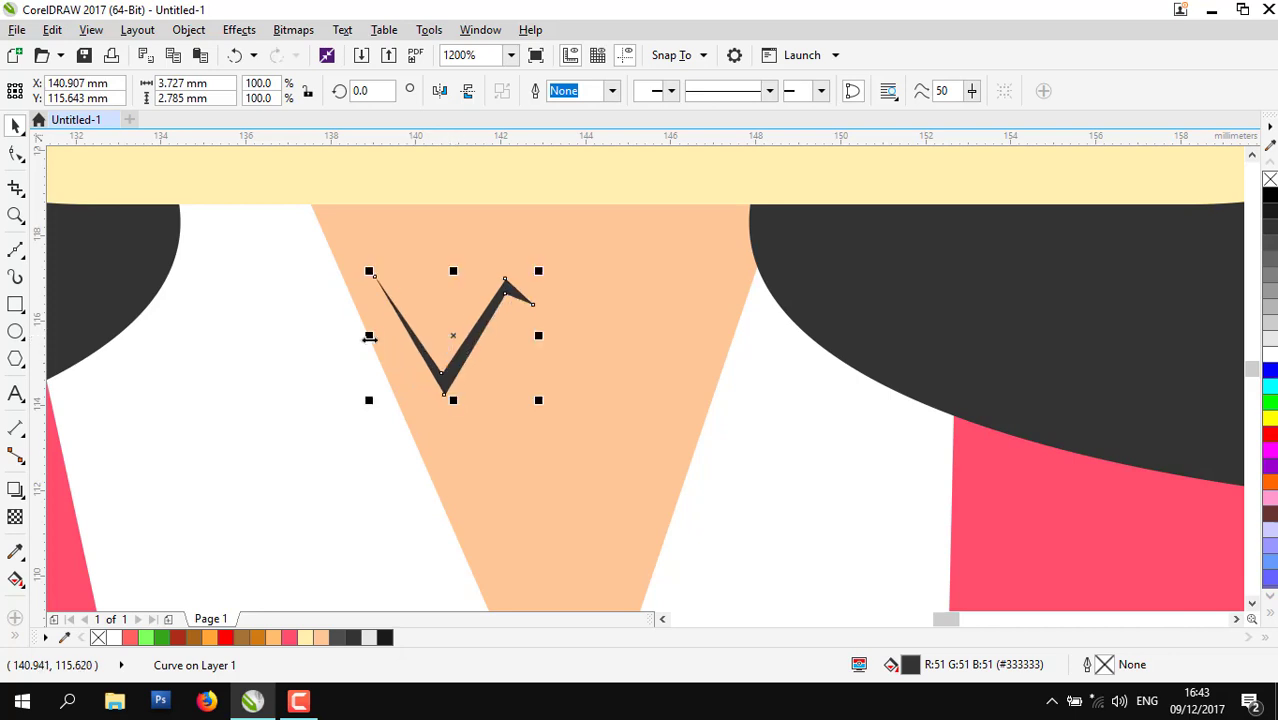
- Place a horizontally mirrored copy of the check mark on the neckline's right half, scale it to 92.5%, and nudge it level with the original
left_click_drag(369, 338, 648, 326)
left_click_drag(726, 272, 722, 289)
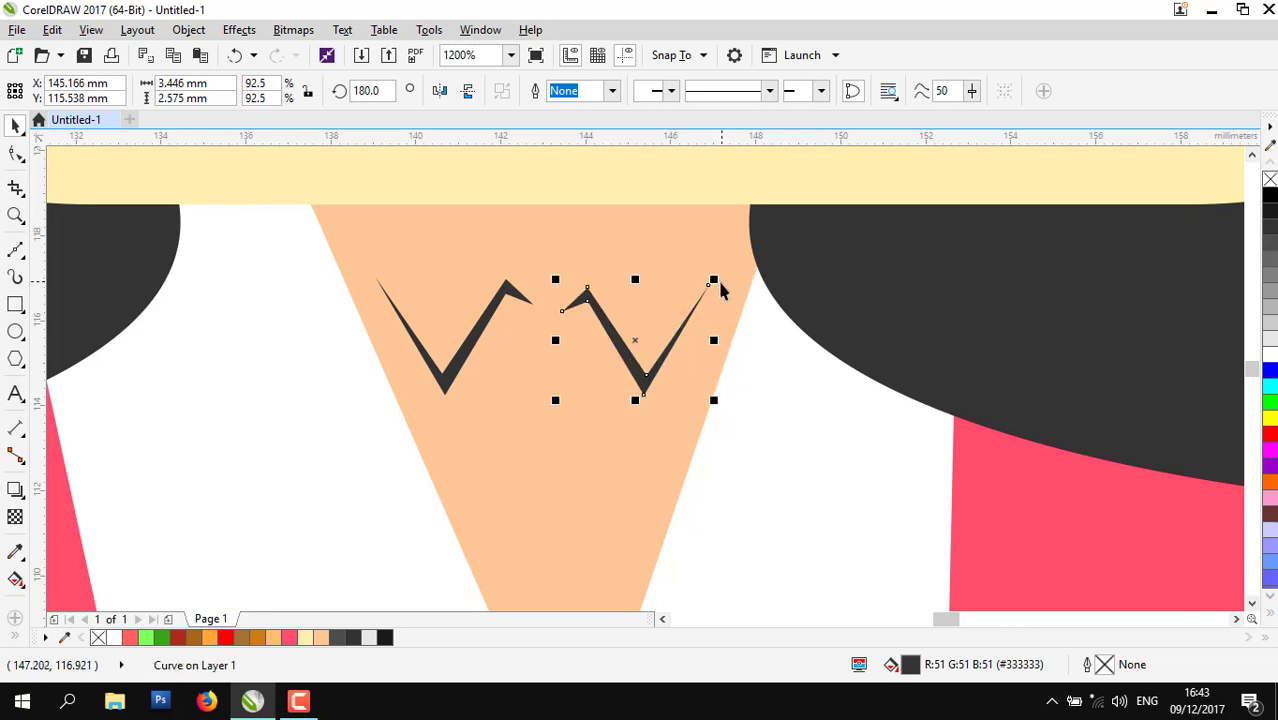
key("Right")
key("Right")
key("Right")
key("Right")
key("Up")
key("Up")
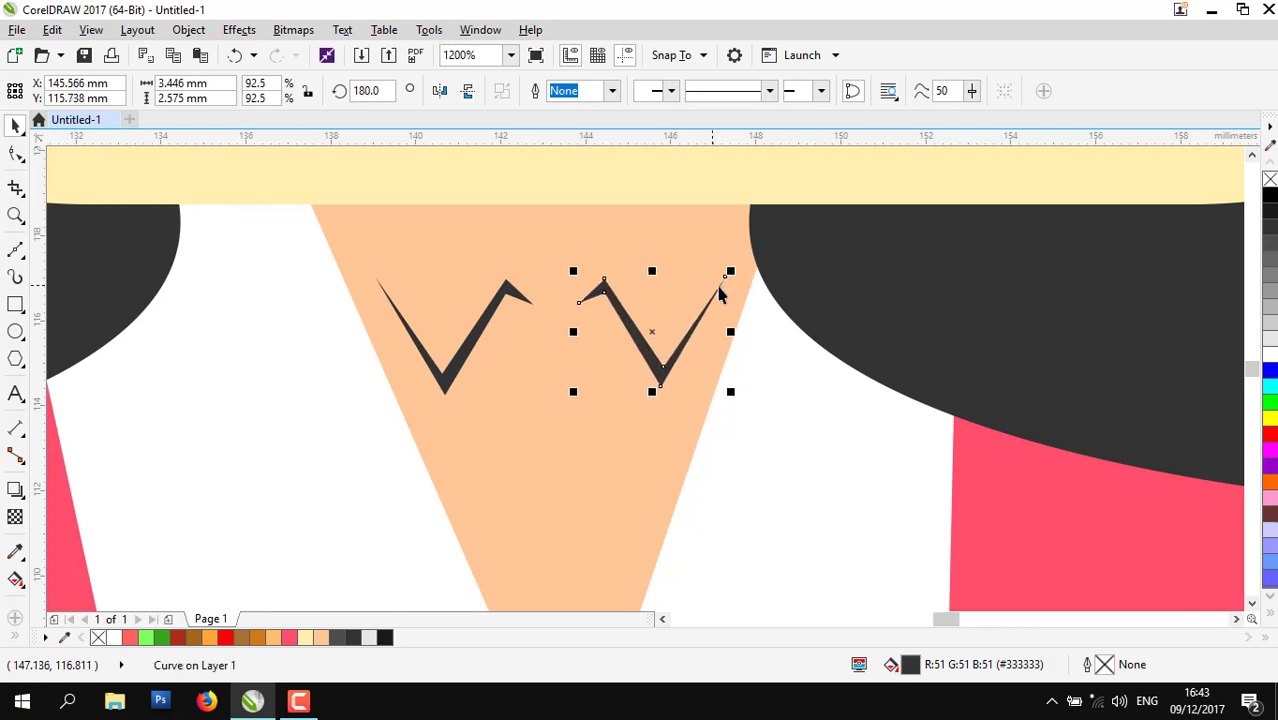
key("Down")
scroll(557, 359, "down", 2)
left_click(947, 463)
scroll(857, 442, "down", 1)
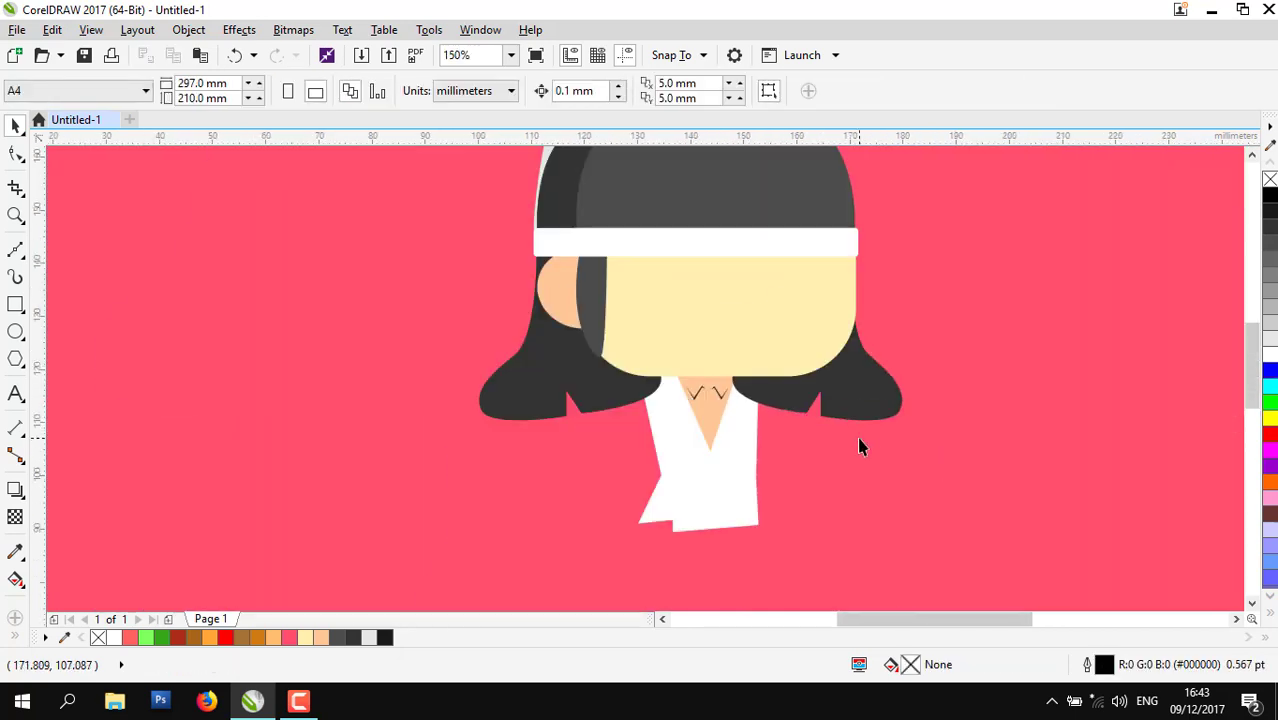
- Draw the sides of a slim vertical diamond between the two collarbone marks, about 0.6 mm wide, extending above and below them
scroll(725, 385, "up", 2)
left_click(618, 436)
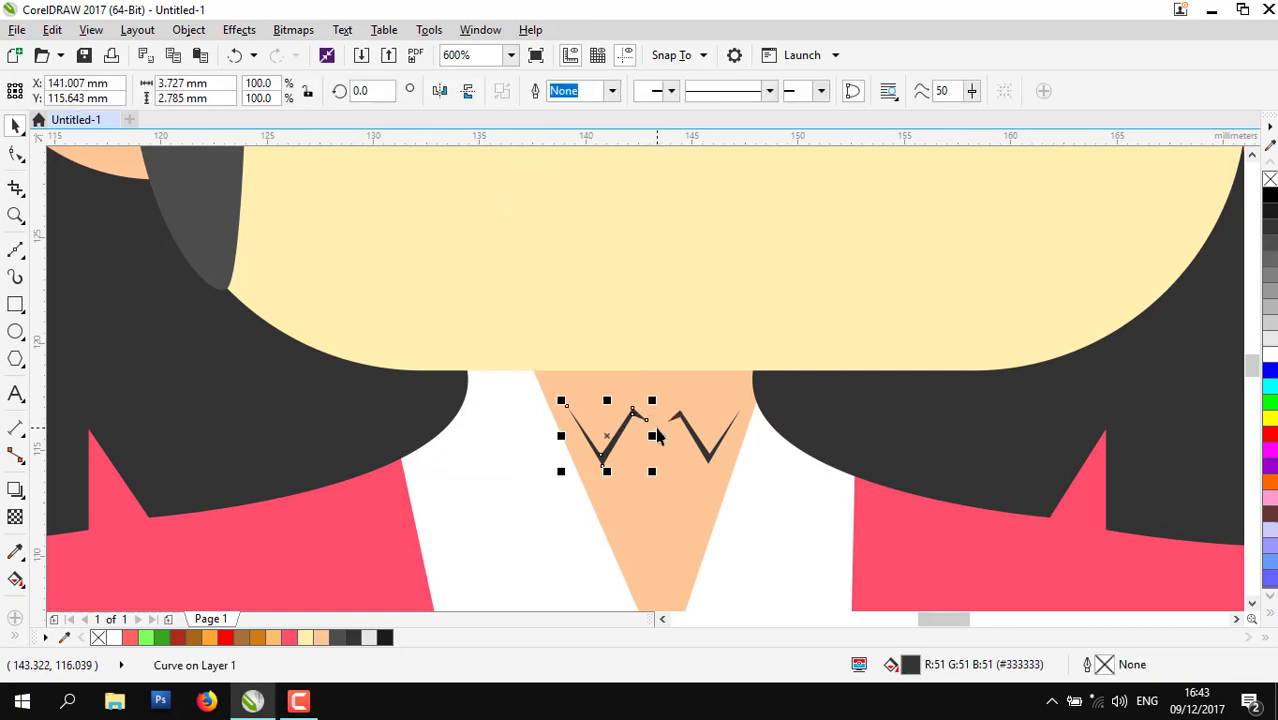
scroll(660, 436, "up", 2)
left_click(648, 296)
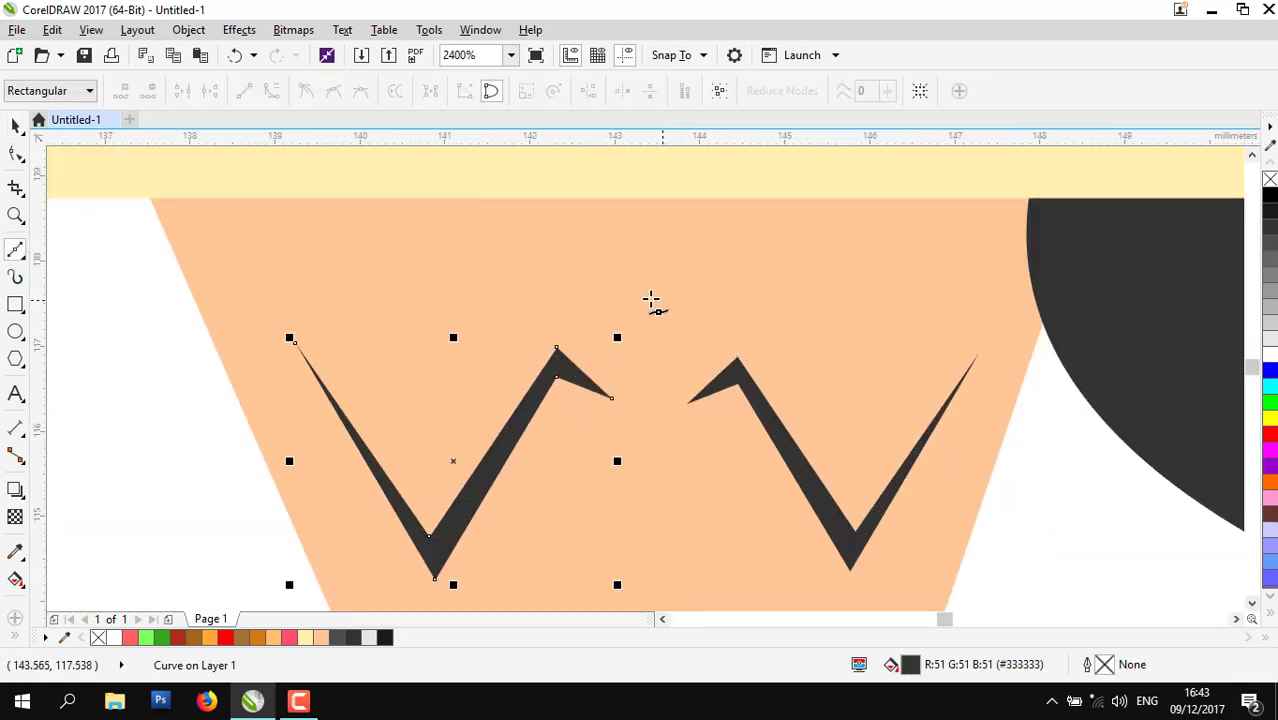
left_click(620, 427)
scroll(600, 350, "down", 1)
scroll(612, 496, "up", 1)
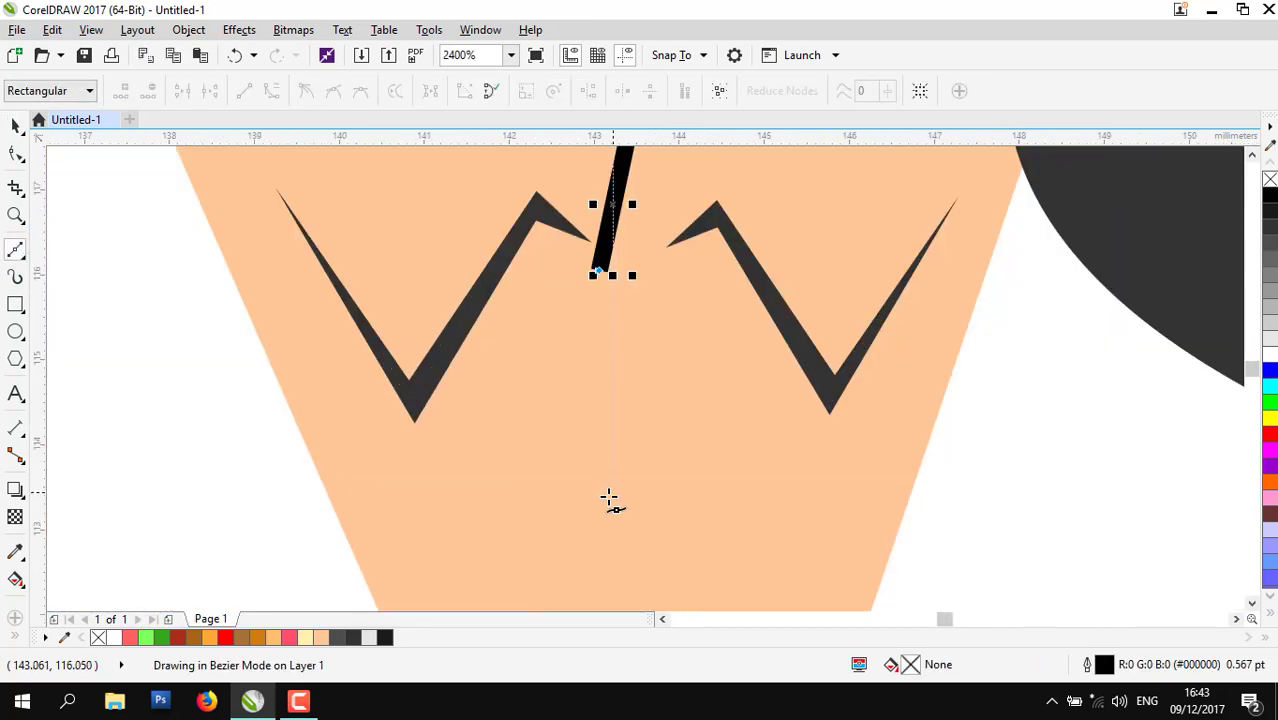
left_click(627, 502)
double_click(654, 272)
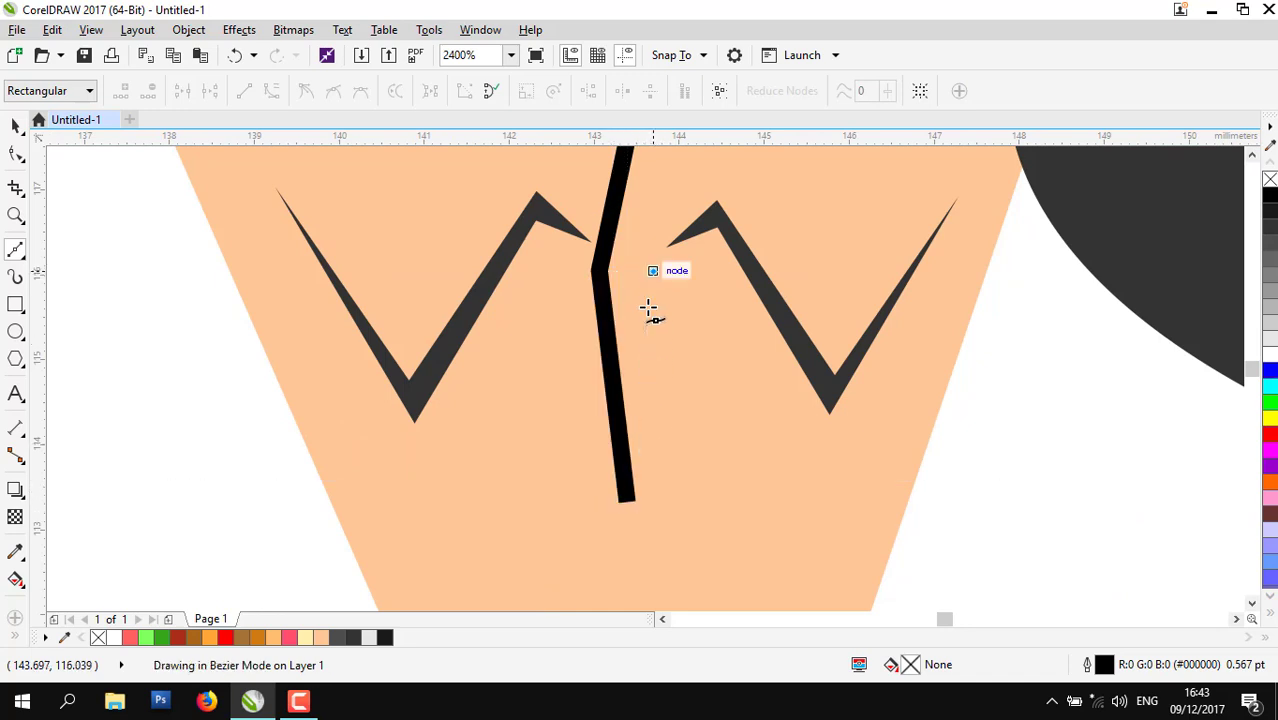
scroll(650, 308, "down", 4)
scroll(642, 271, "up", 4)
- Close the diamond at its top node, fill it with dark grey #333333 and remove its outline
double_click(621, 255)
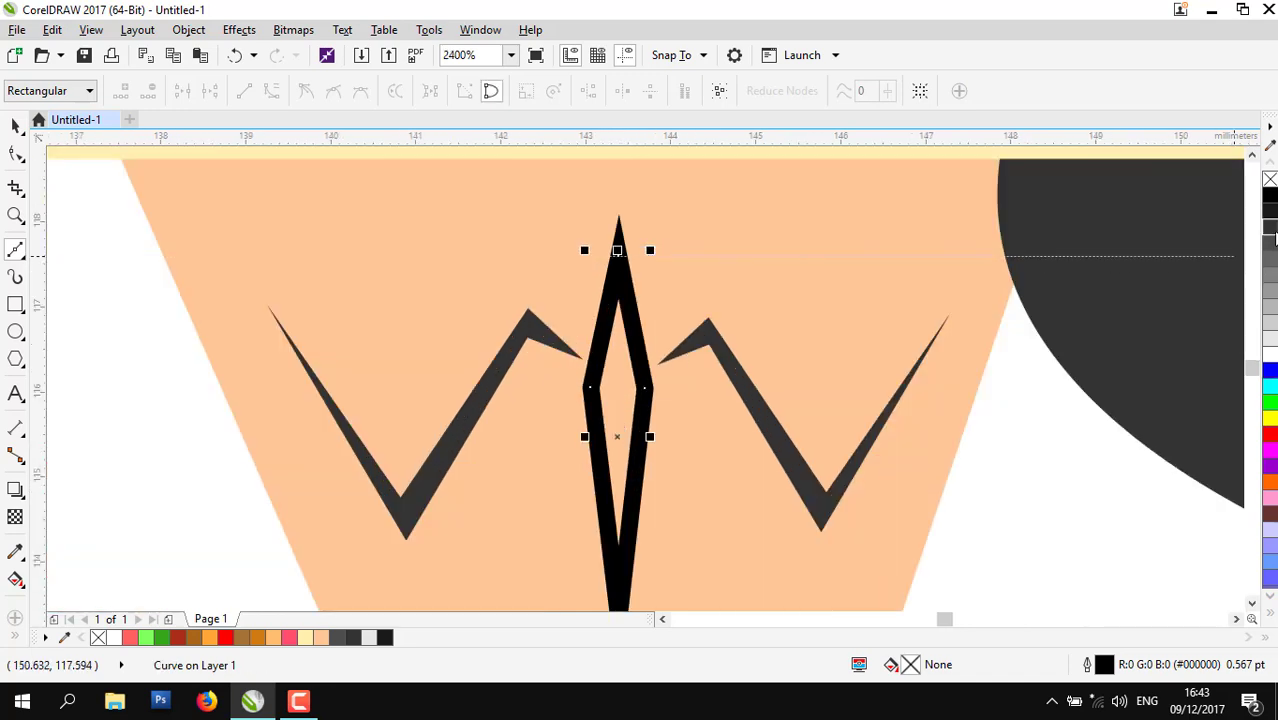
left_click(1270, 230)
right_click(1268, 178)
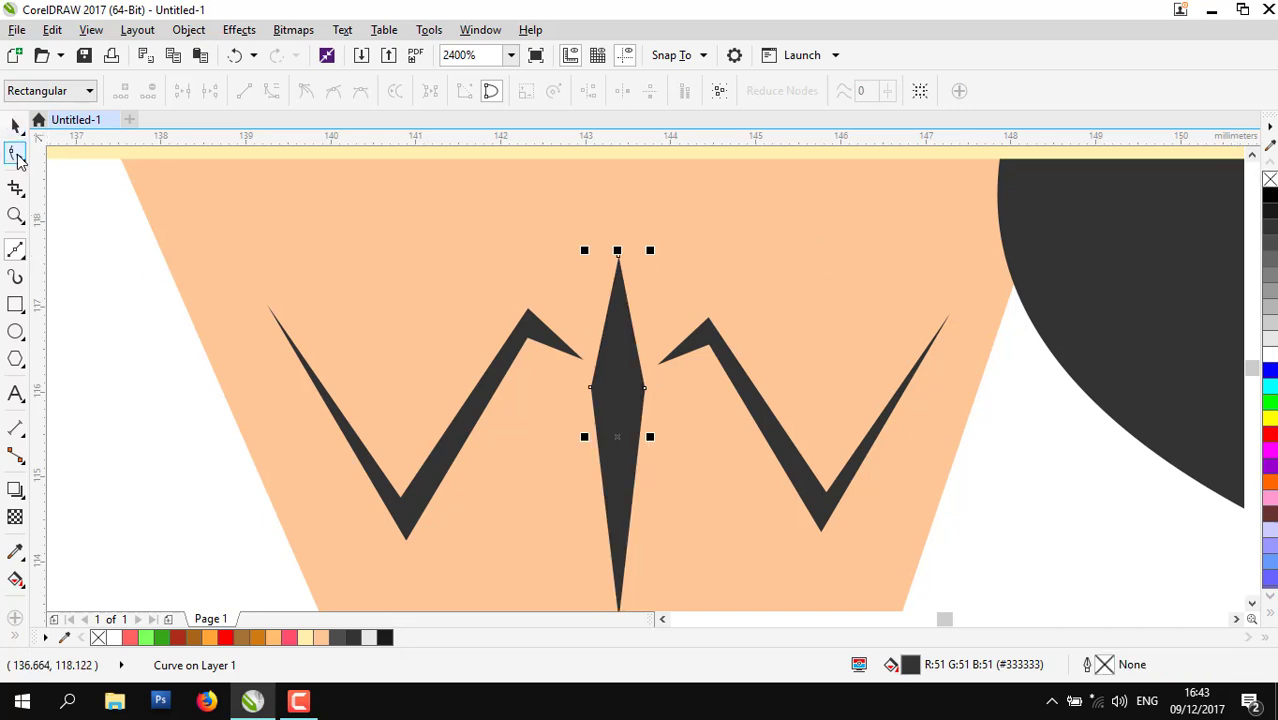
- Narrow the dark diamond into a thin sliver by moving its left and right side nodes closer together
left_click(16, 154)
scroll(650, 395, "up", 2)
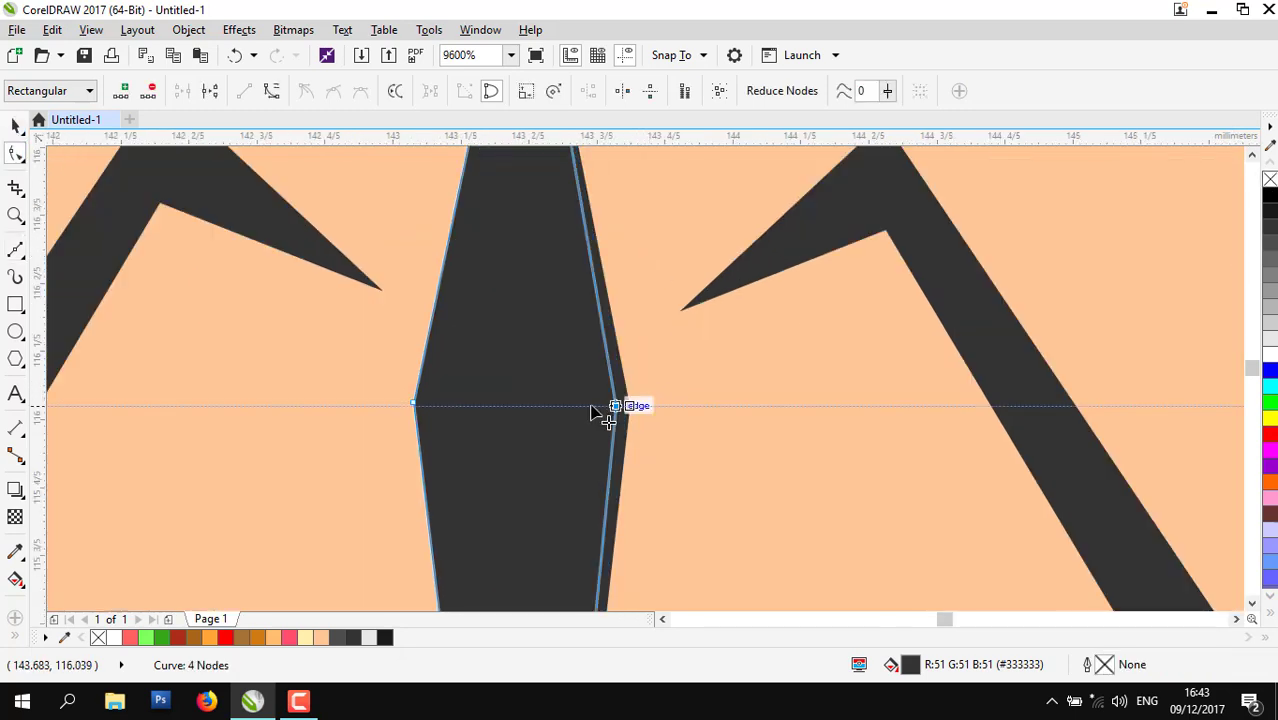
left_click_drag(591, 407, 541, 407)
left_click_drag(413, 402, 495, 409)
scroll(580, 415, "down", 3)
scroll(564, 406, "up", 2)
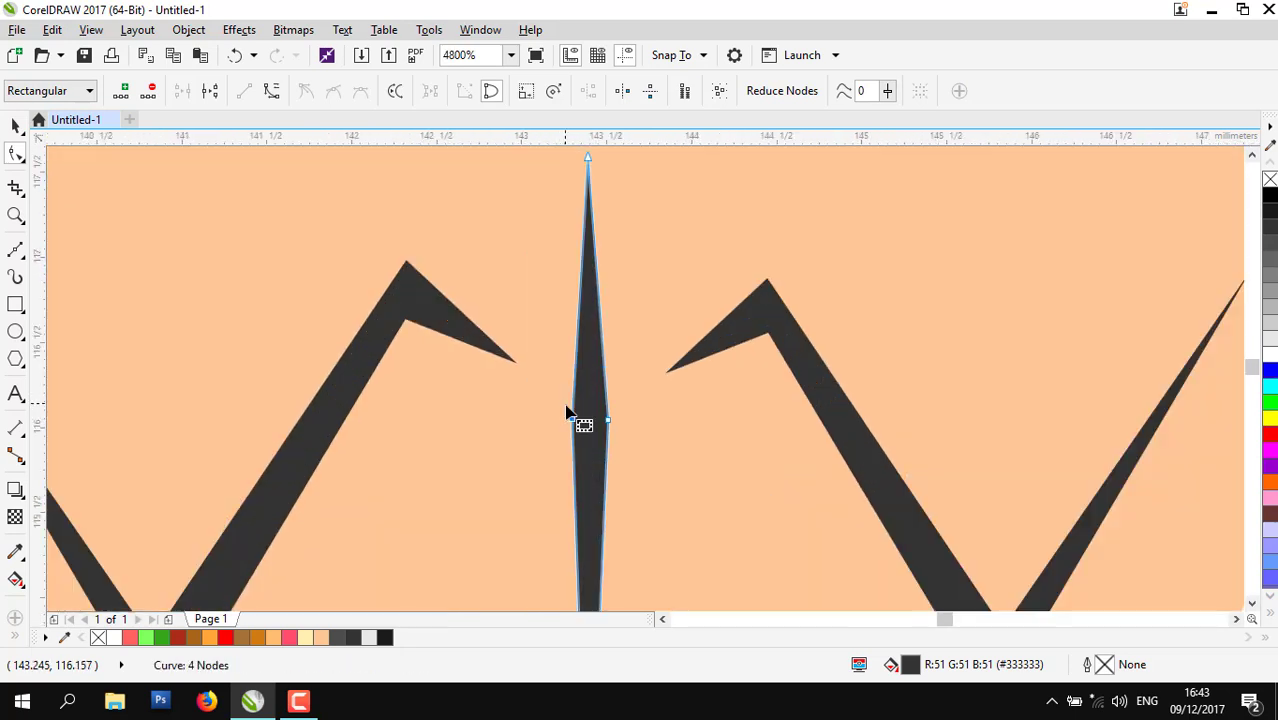
scroll(566, 411, "up", 2)
left_click_drag(586, 461, 573, 460)
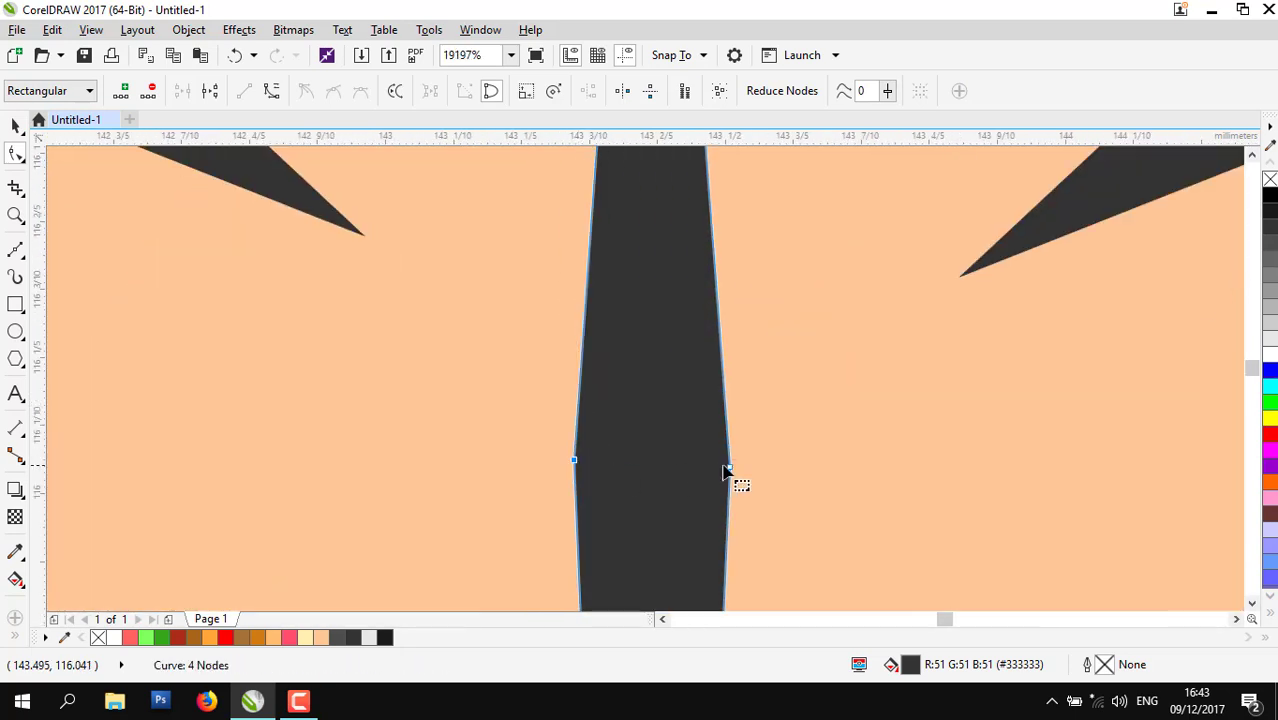
- Move the thin dark sliver's right side node slightly outward and deselect the shape
left_click_drag(730, 467, 739, 468)
scroll(625, 422, "down", 5)
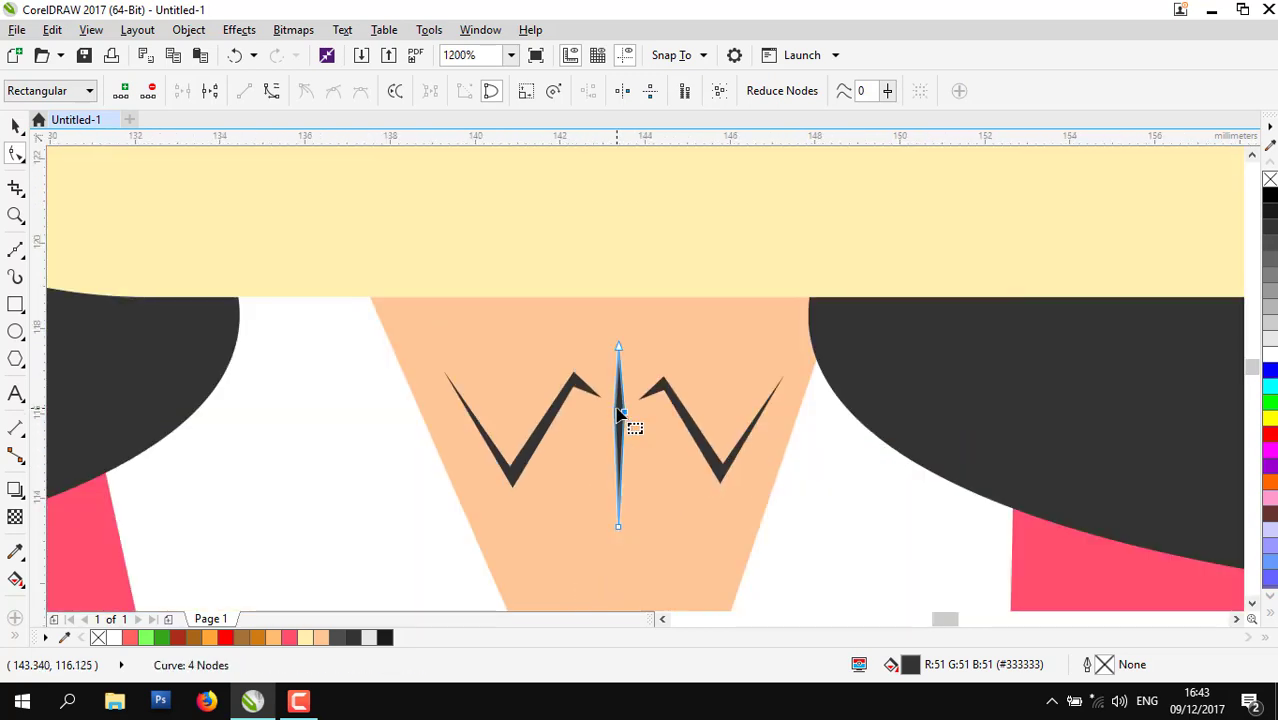
left_click(14, 130)
scroll(428, 290, "down", 1)
key("Escape")
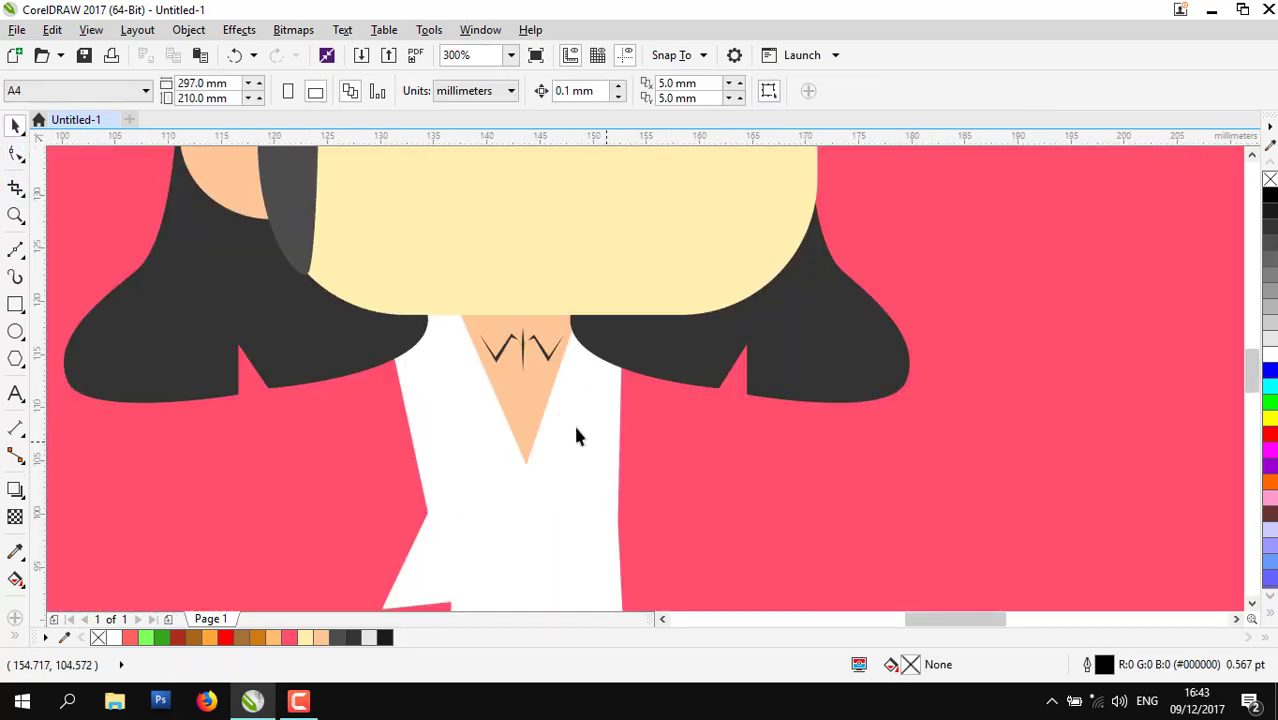
- Draw a straight line along the right neckline edge from the hair's edge down to the V's tip
scroll(574, 425, "down", 2)
scroll(571, 404, "up", 2)
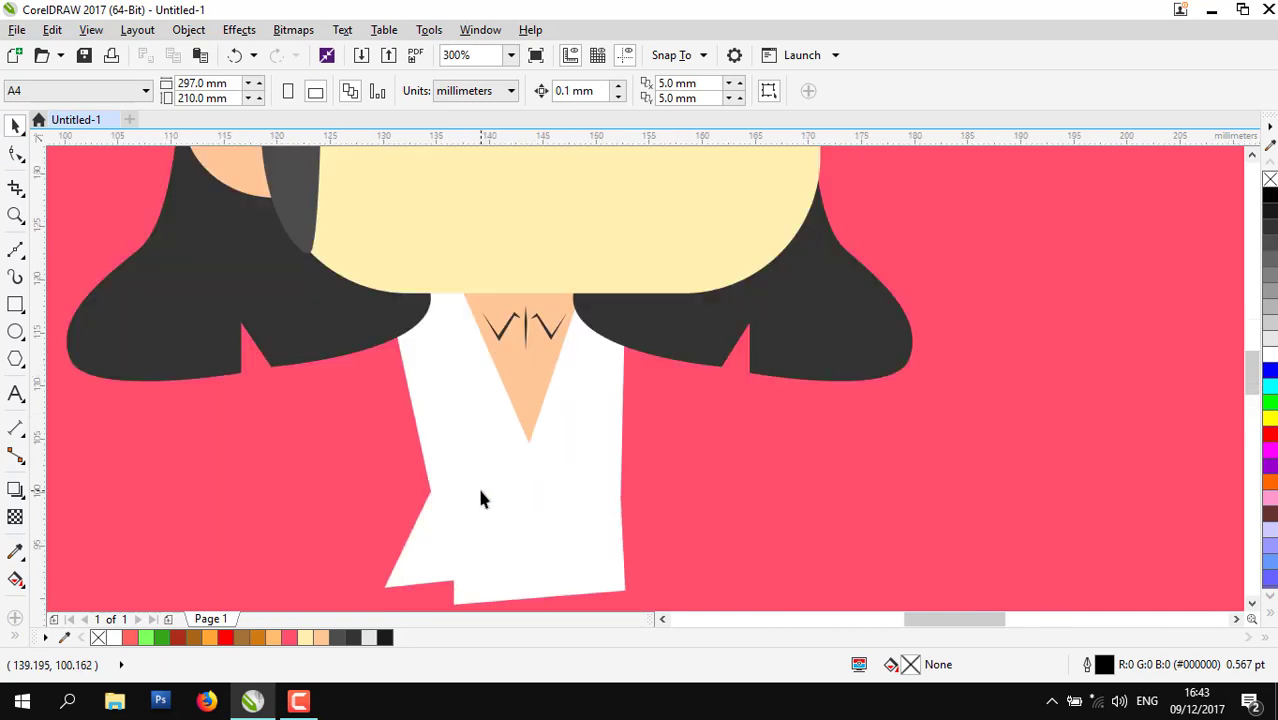
left_click(16, 252)
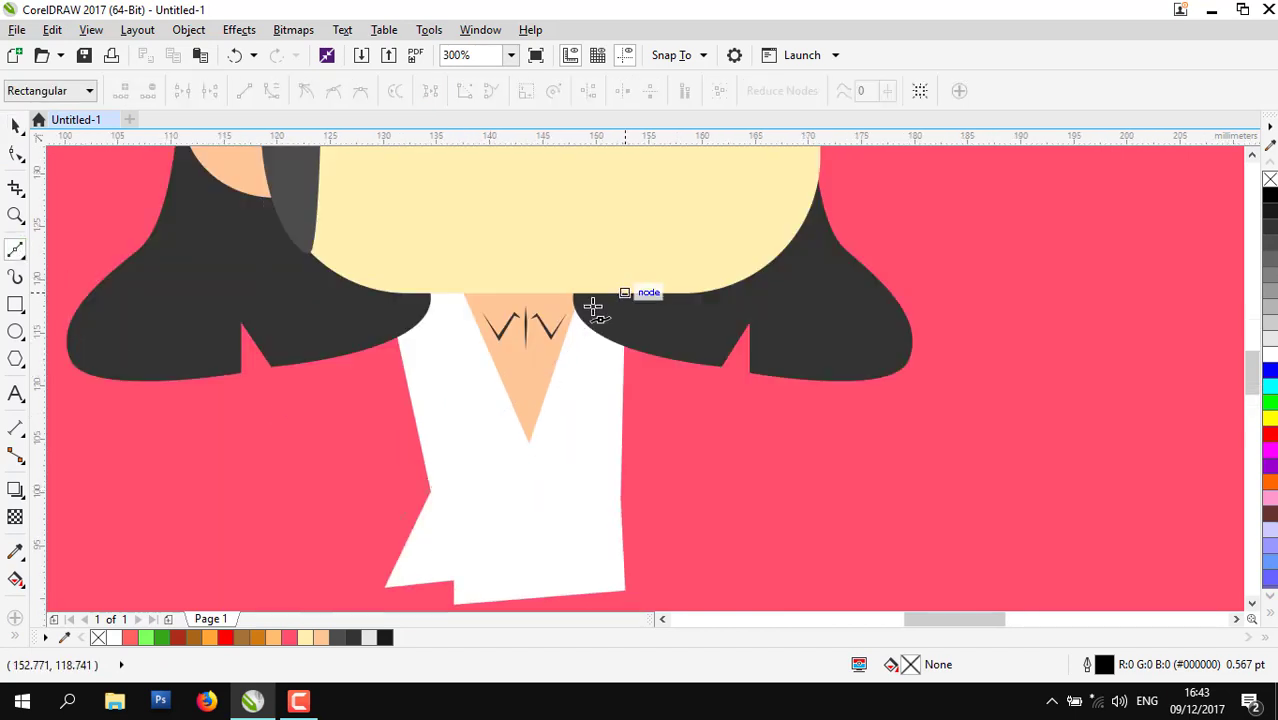
left_click(575, 308)
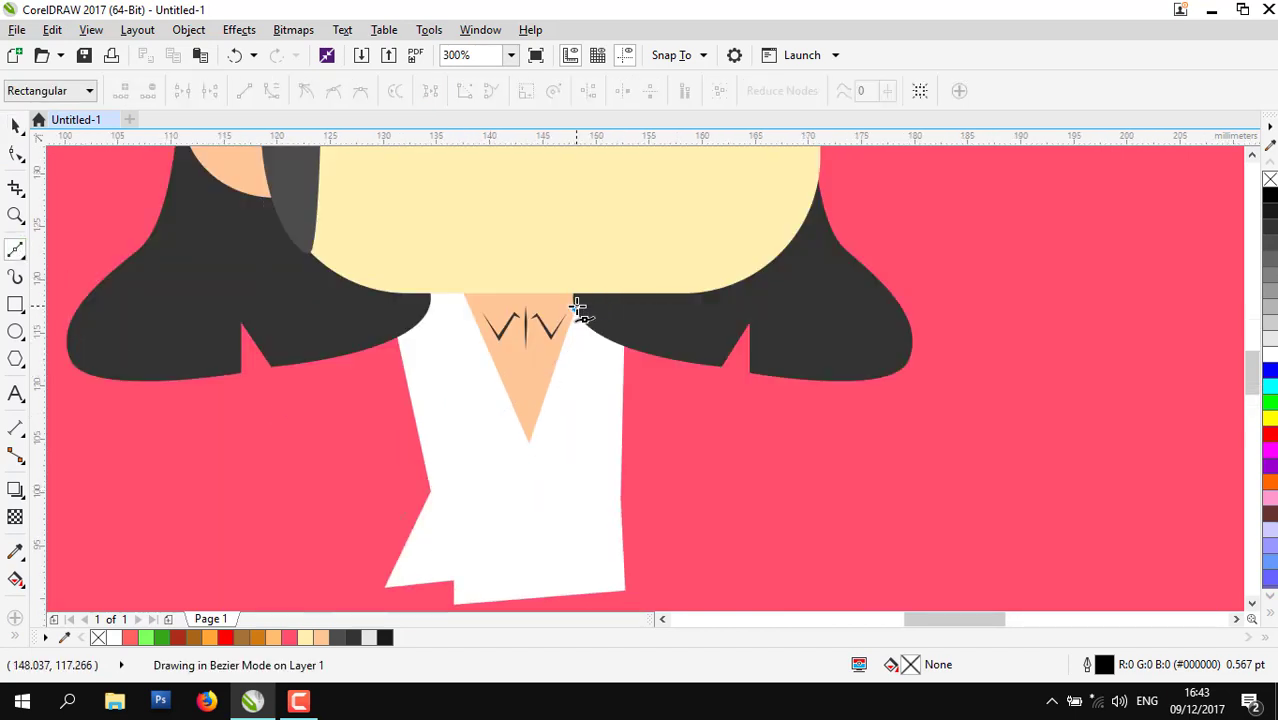
left_click(528, 443)
scroll(485, 479, "up", 1)
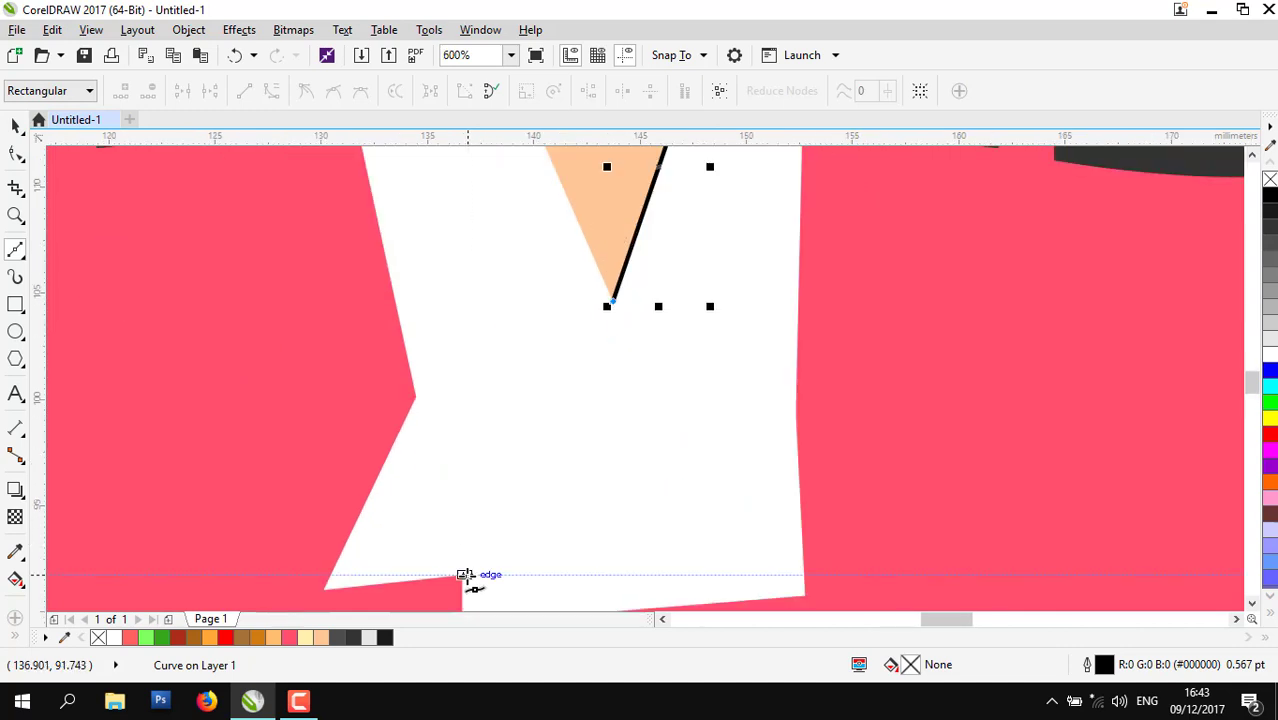
left_click(465, 576)
scroll(465, 456, "down", 1)
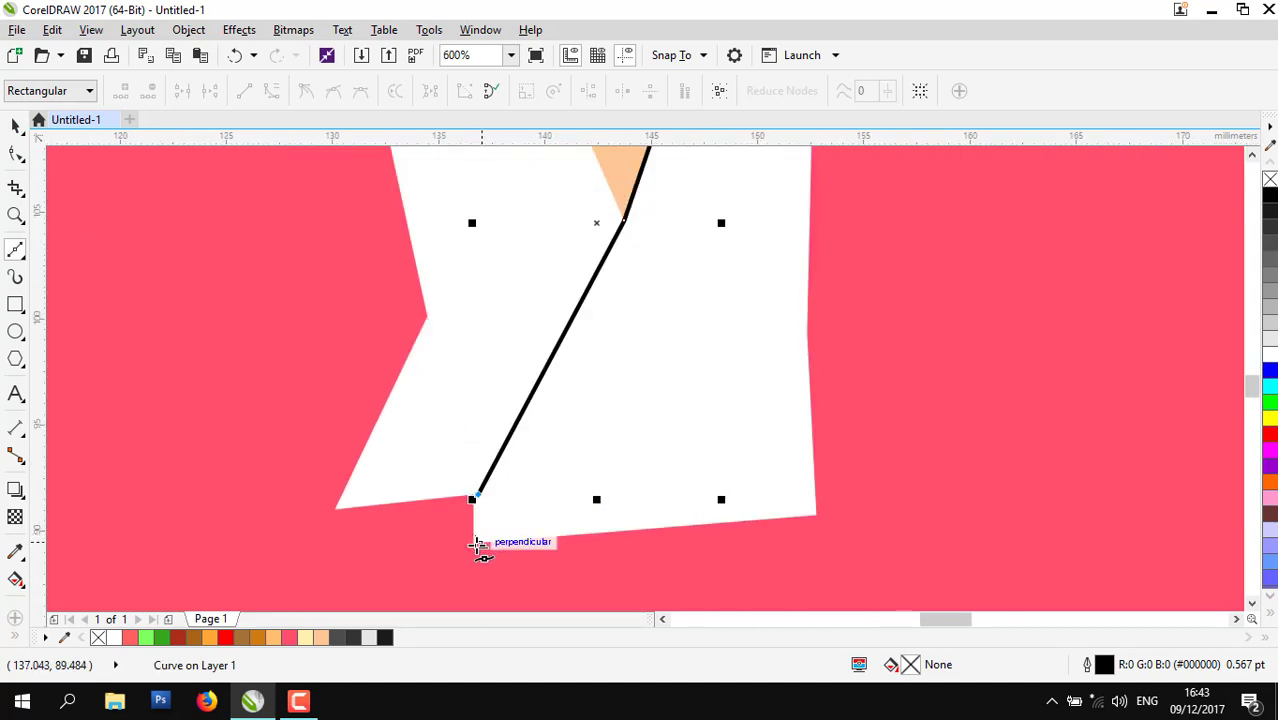
left_click(475, 545)
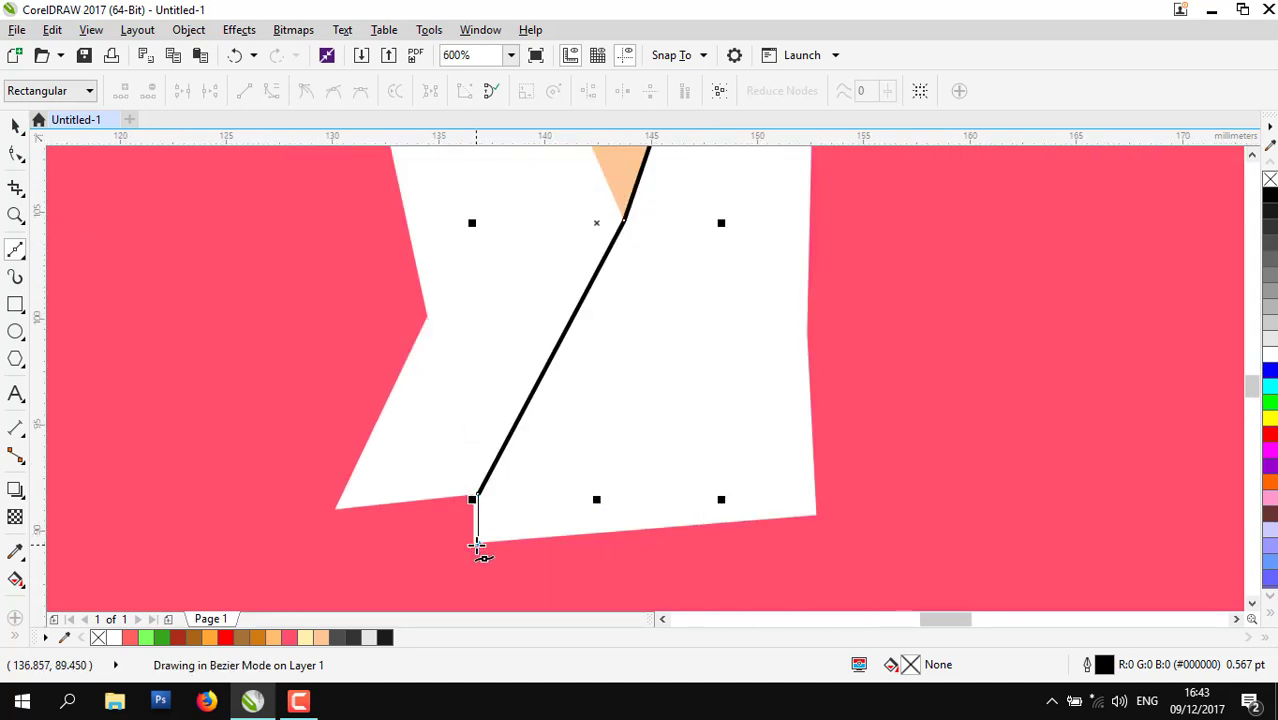
key("ctrl+z")
scroll(487, 529, "up", 2)
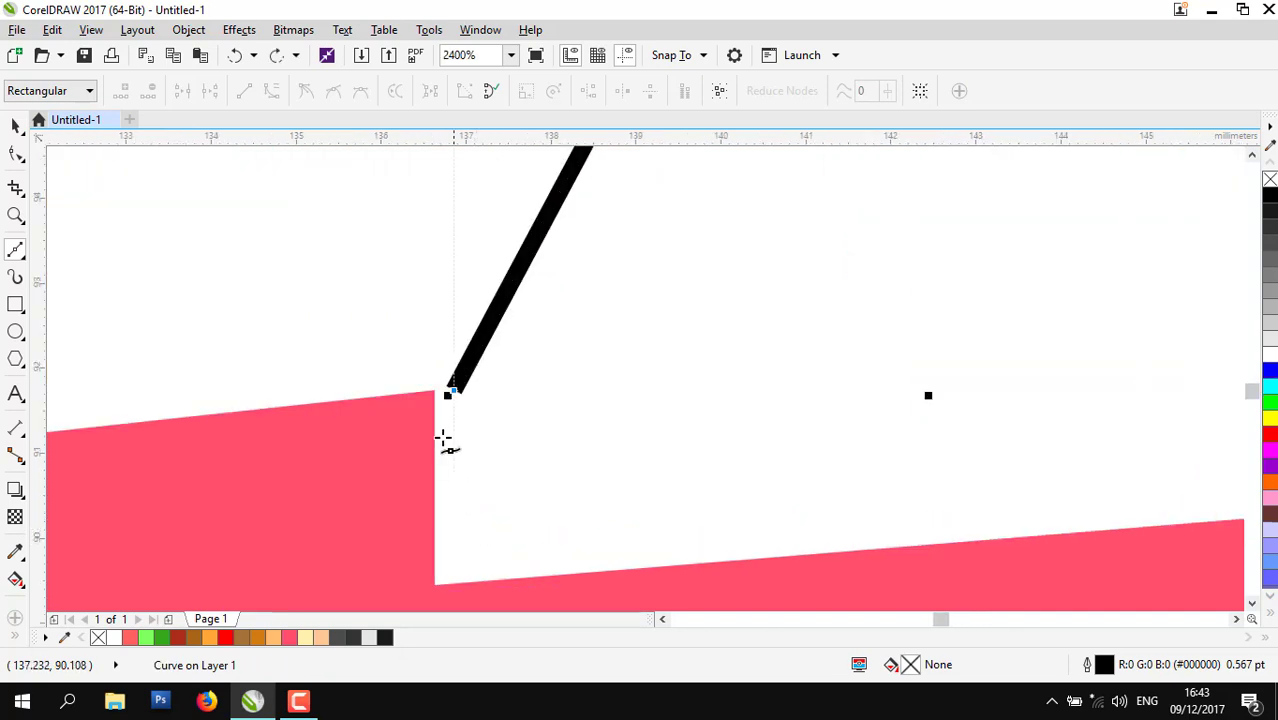
key("ctrl+z")
- Continue the line from the V's tip to the upper corner of the hem notch and straight down to its lower corner
left_click(435, 391)
left_click(434, 580)
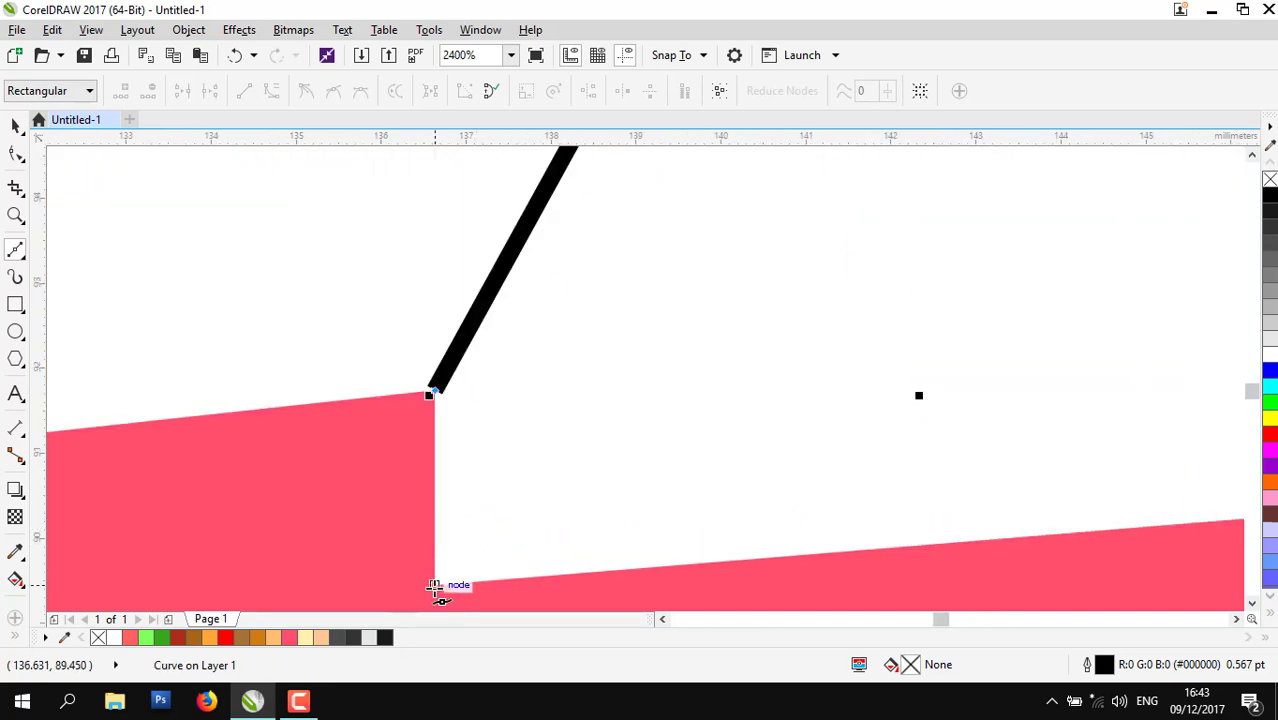
left_click(614, 570)
scroll(495, 547, "down", 3)
scroll(571, 406, "up", 2)
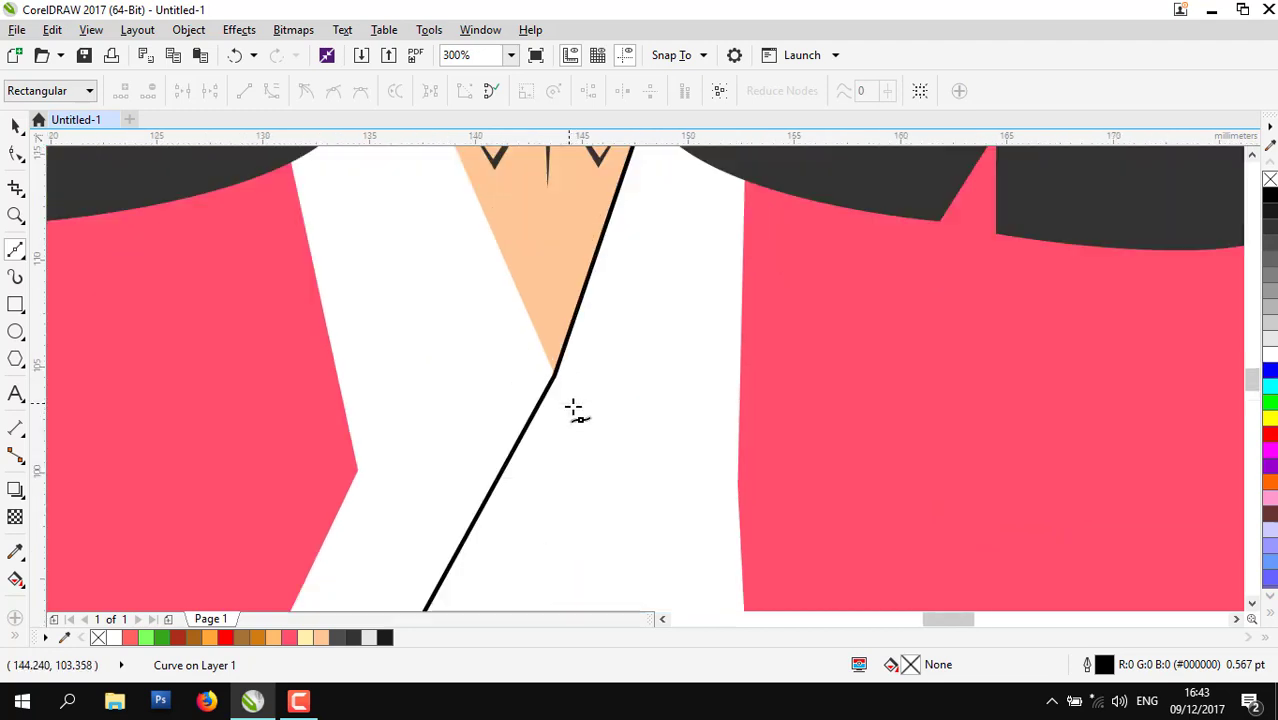
scroll(579, 389, "down", 2)
scroll(525, 521, "up", 1)
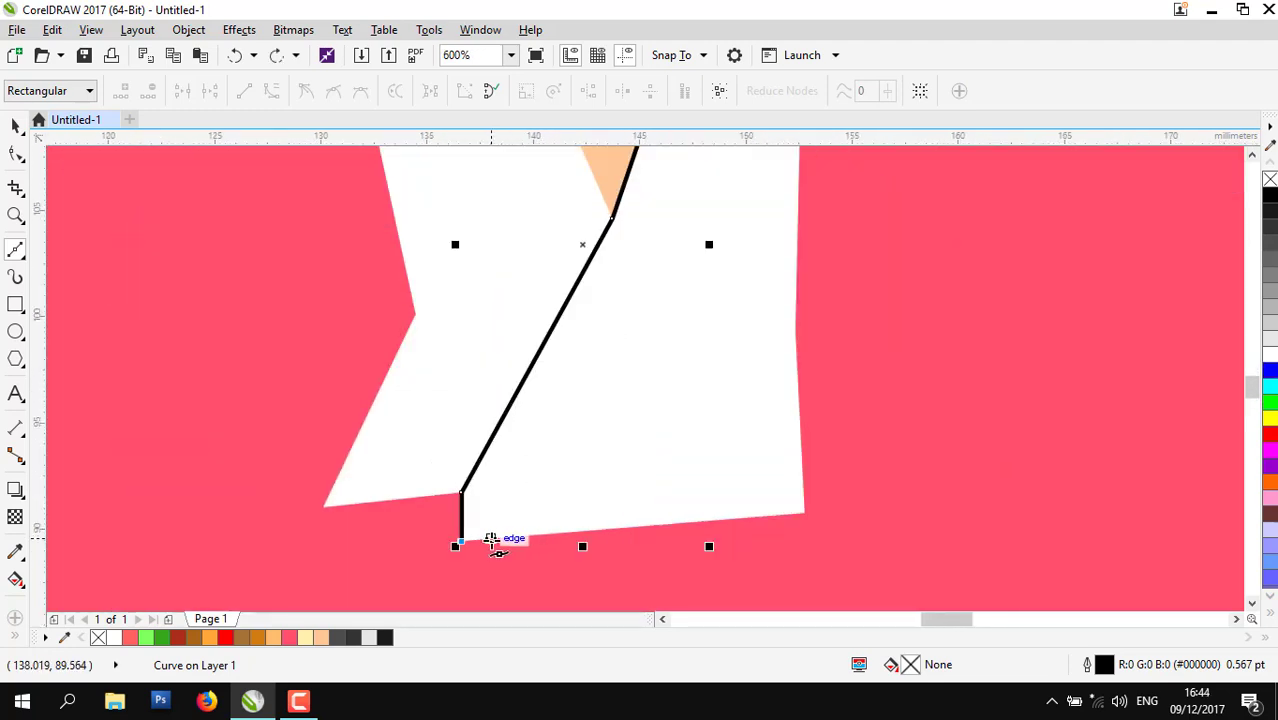
- Draw the trim strip's outer edge parallel to the first line, from the hem past the V's tip up into the right hair lock
left_click(639, 246)
scroll(653, 251, "down", 1)
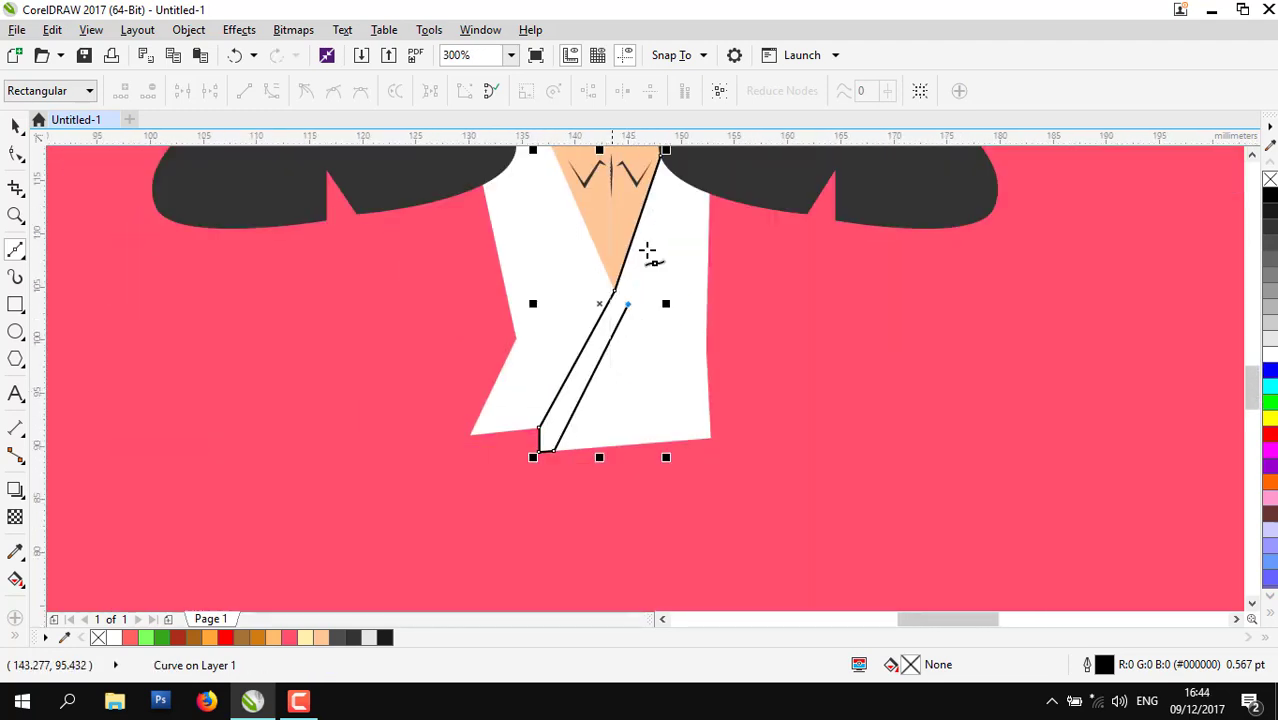
scroll(628, 331, "up", 1)
scroll(628, 331, "down", 1)
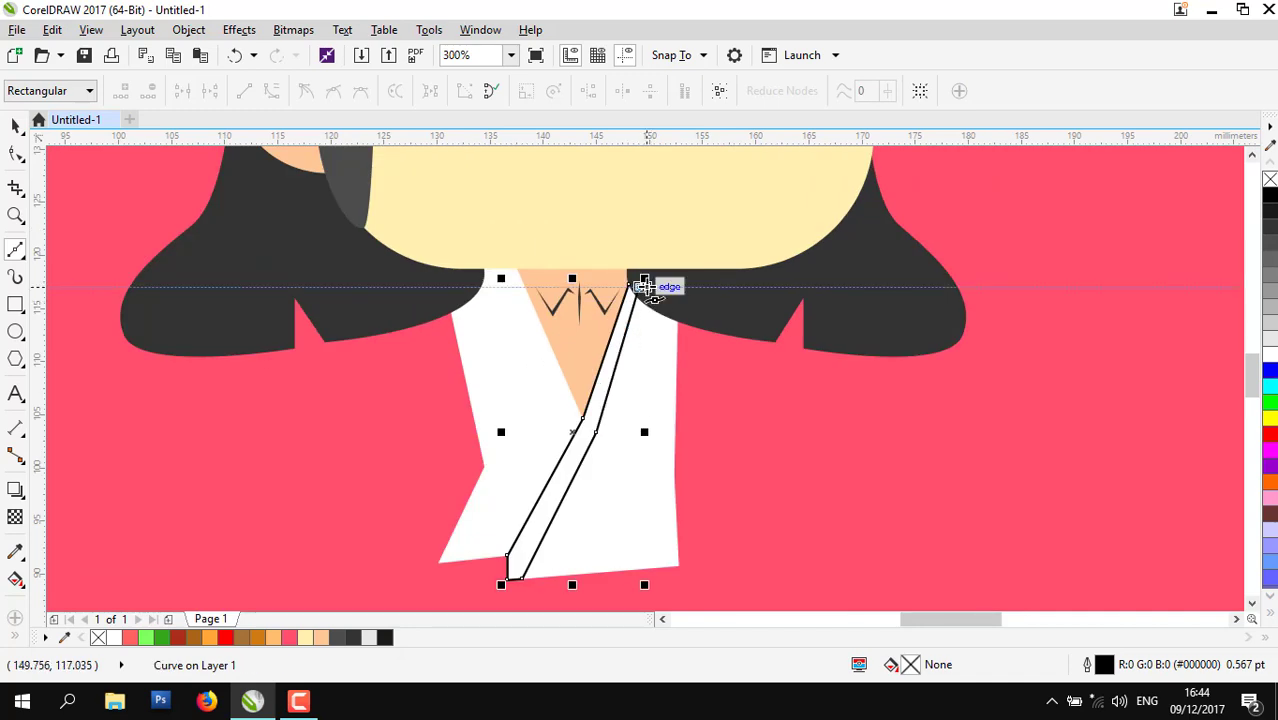
scroll(648, 285, "up", 1)
left_click(656, 270)
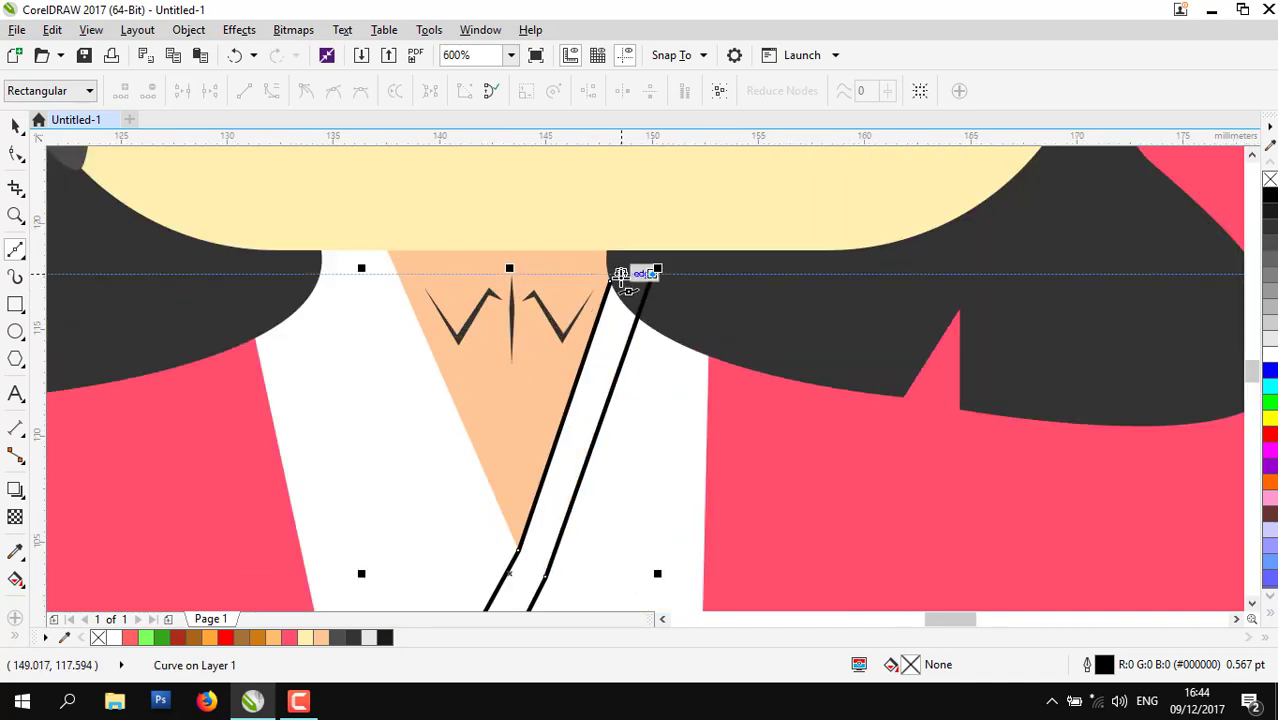
- Fill the closed trim strip with light grey #E6E6E6, remove its outline, and order it behind the hair but above the white body
left_click(1266, 336)
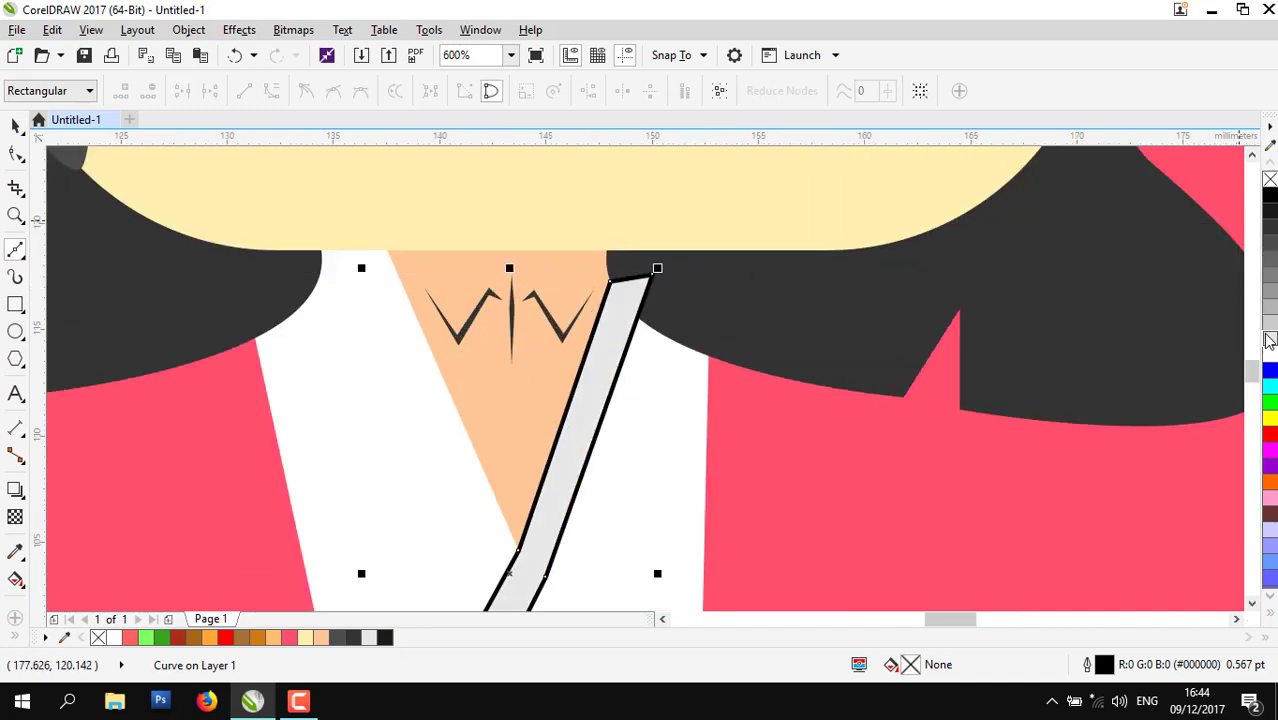
right_click(1270, 181)
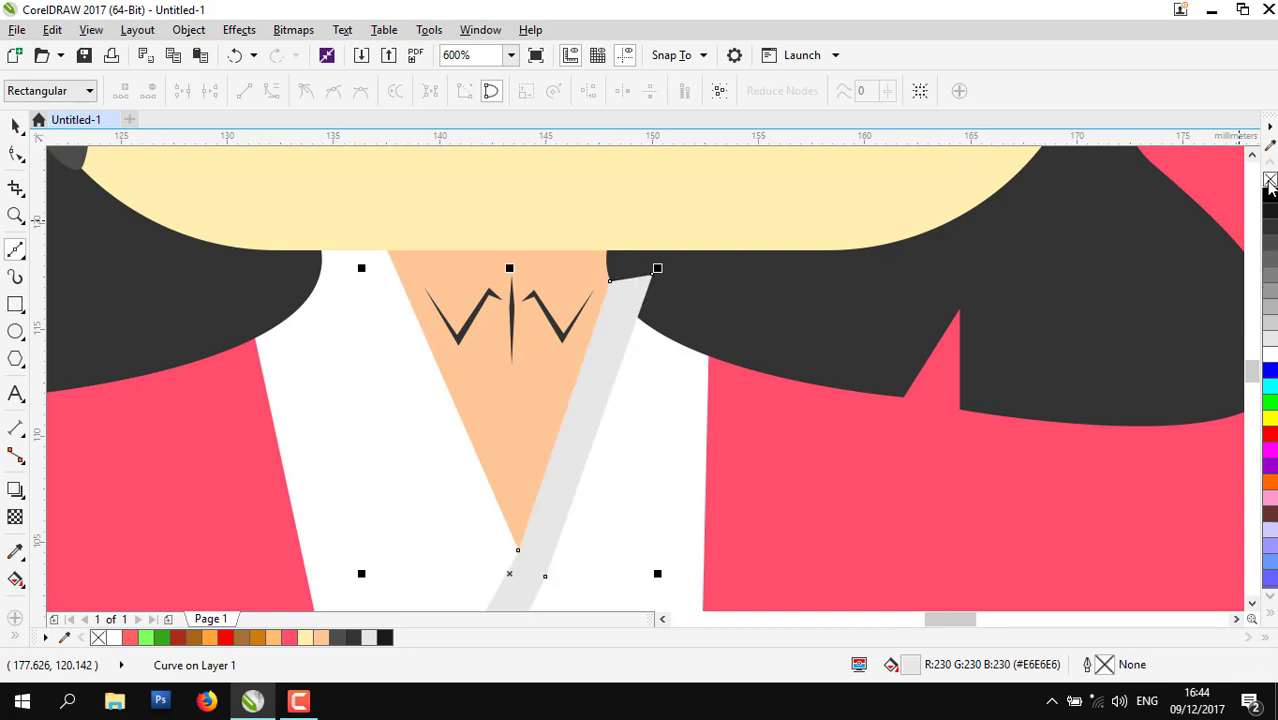
key("ctrl+Page_Down")
key("ctrl+Page_Down")
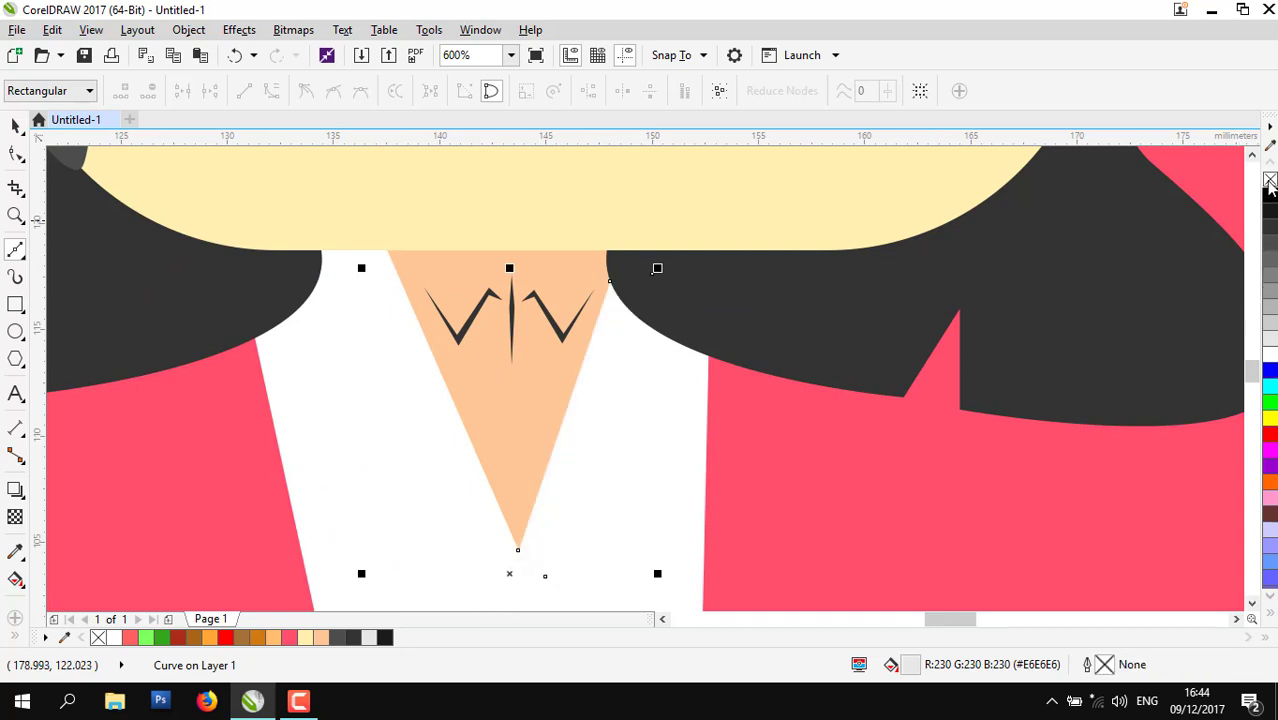
key("ctrl+Page_Up")
scroll(742, 274, "down", 1)
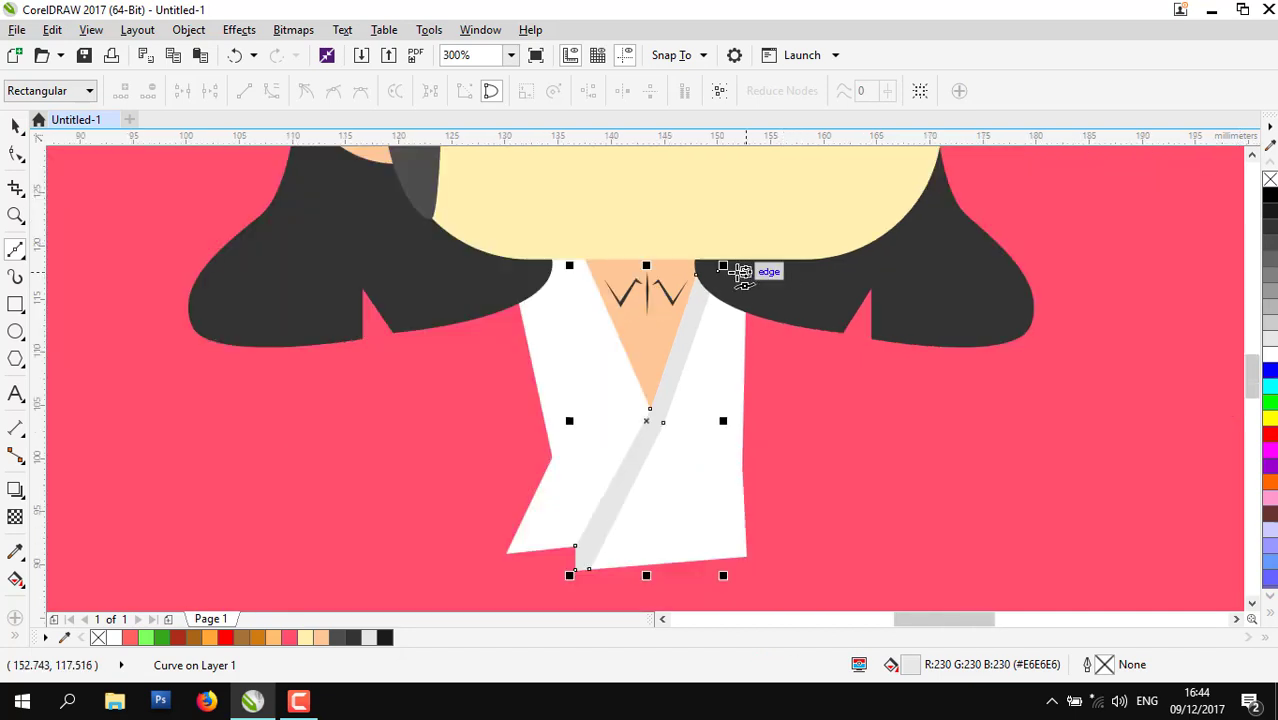
- Draw a closed slanted four-sided strip over the left neckline edge, about 9.4 by 17.7 mm, reaching from the face to the V's tip
scroll(640, 290, "up", 1)
left_click(464, 179)
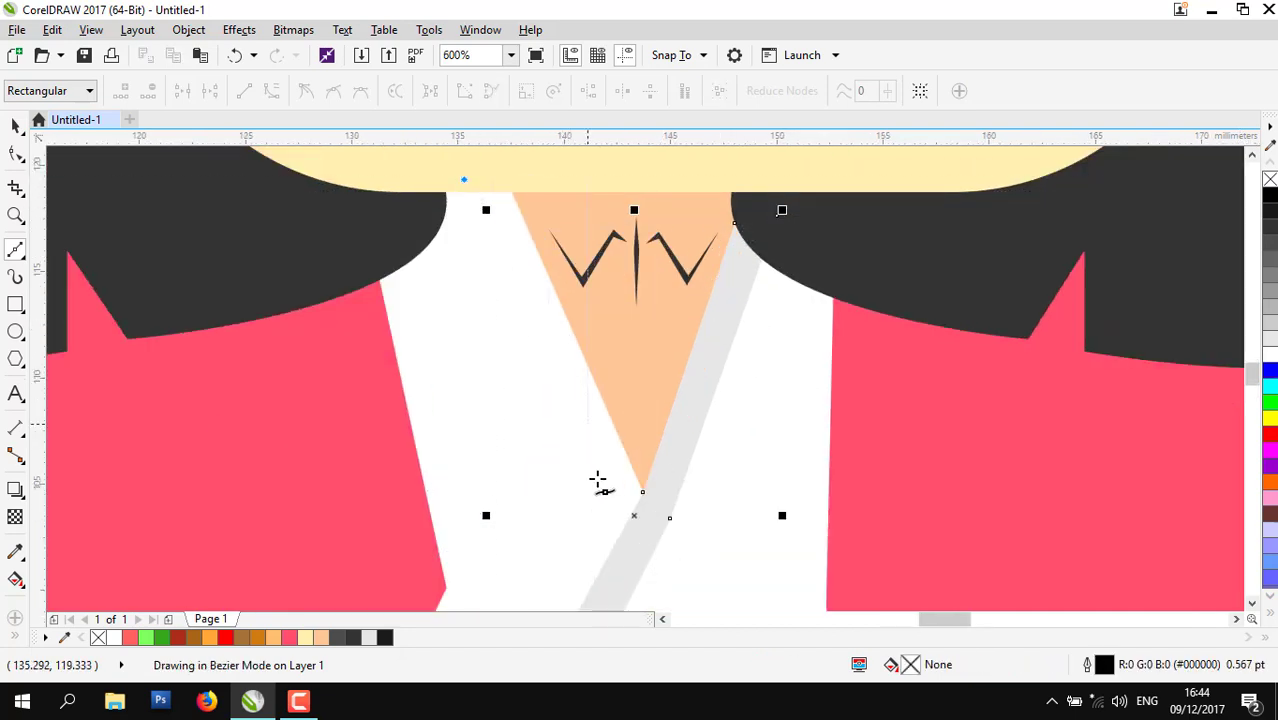
left_click(632, 542)
left_click(663, 492)
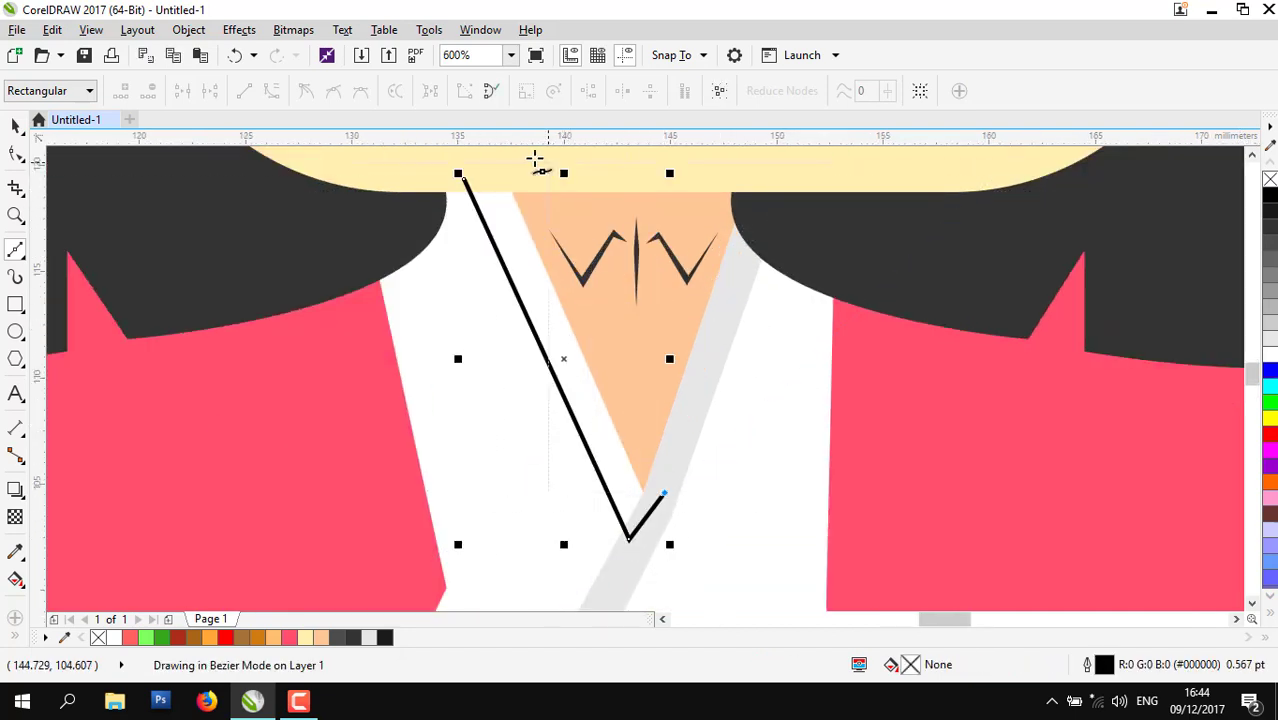
left_click(528, 163)
left_click(466, 180)
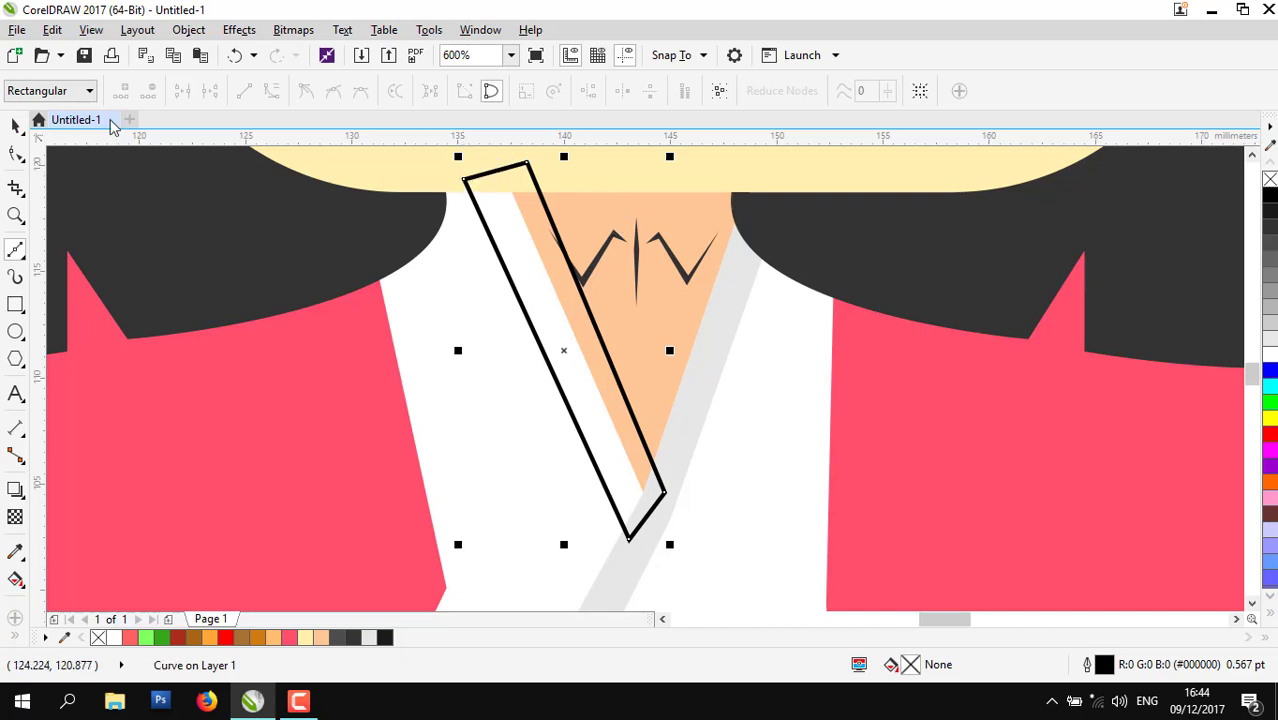
- Fill the left trim strip with light grey #E6E6E6, remove its outline, and move it behind the face and chest skin
left_click(1270, 340)
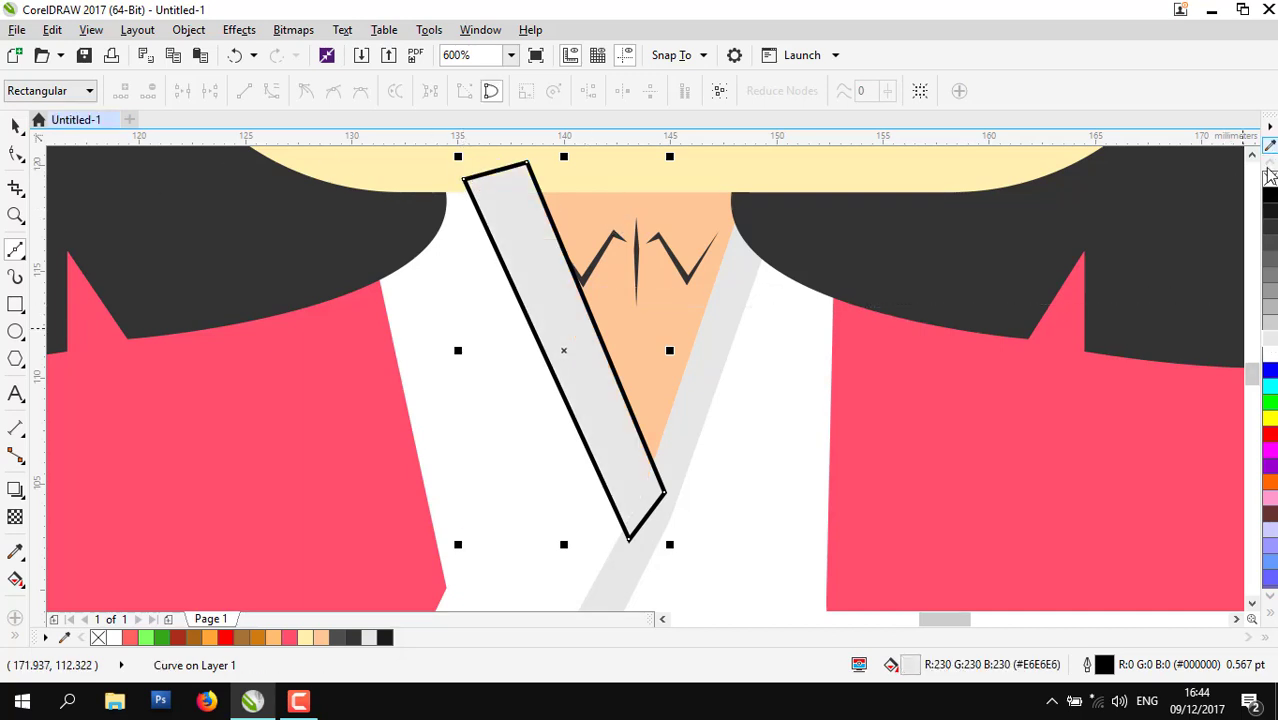
right_click(1268, 176)
left_click(15, 125)
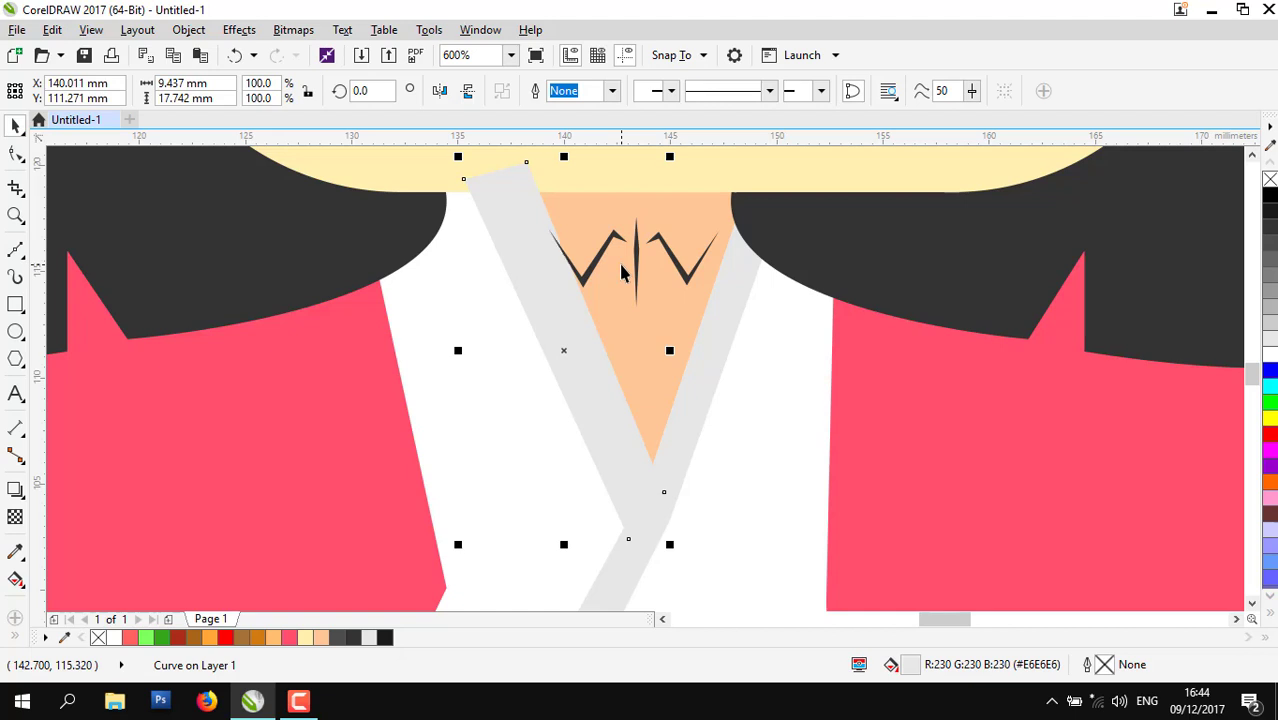
key("ctrl+Page_Down")
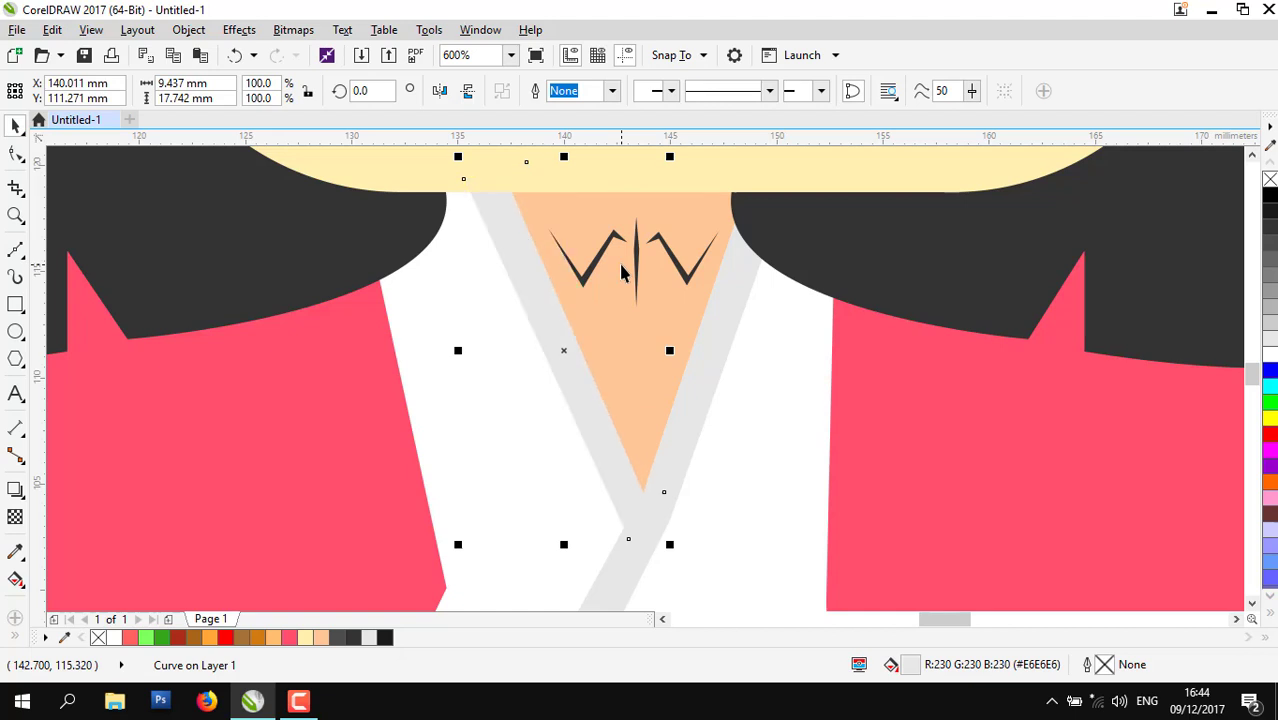
scroll(544, 315, "down", 2)
key("Escape")
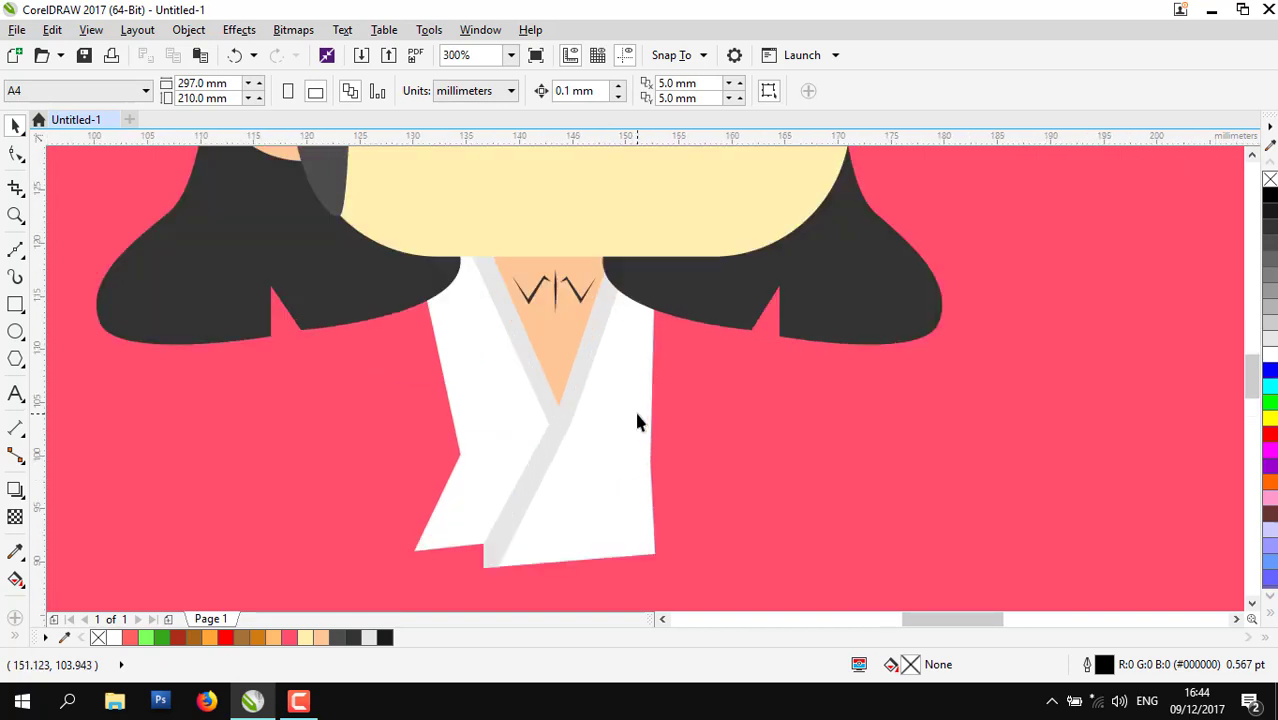
- Draw a belt rectangle across the waist and resize it to about 19.1 by 3.1 mm
left_click(15, 305)
left_click_drag(445, 419, 659, 458)
scroll(556, 445, "up", 2)
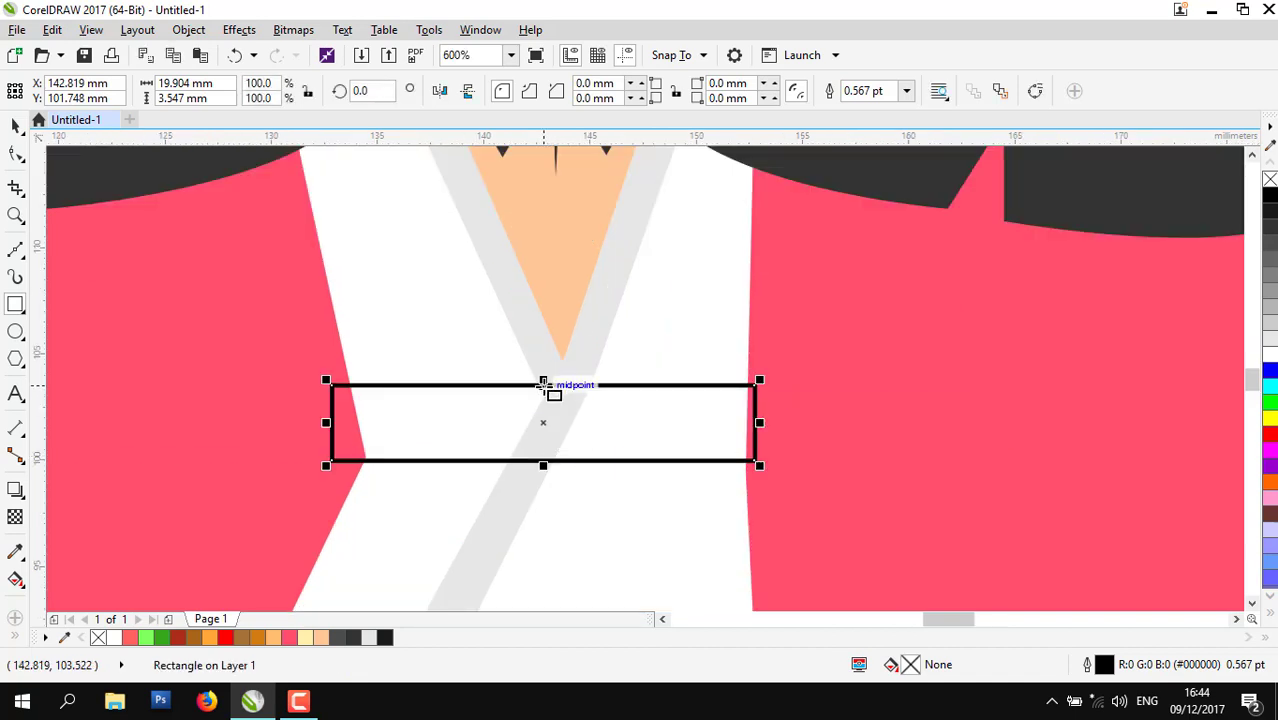
left_click_drag(548, 385, 548, 407)
left_click_drag(550, 461, 546, 477)
left_click_drag(327, 442, 345, 443)
- Round all four corners of the belt rectangle to a radius of about 0.26 mm
left_click(15, 153)
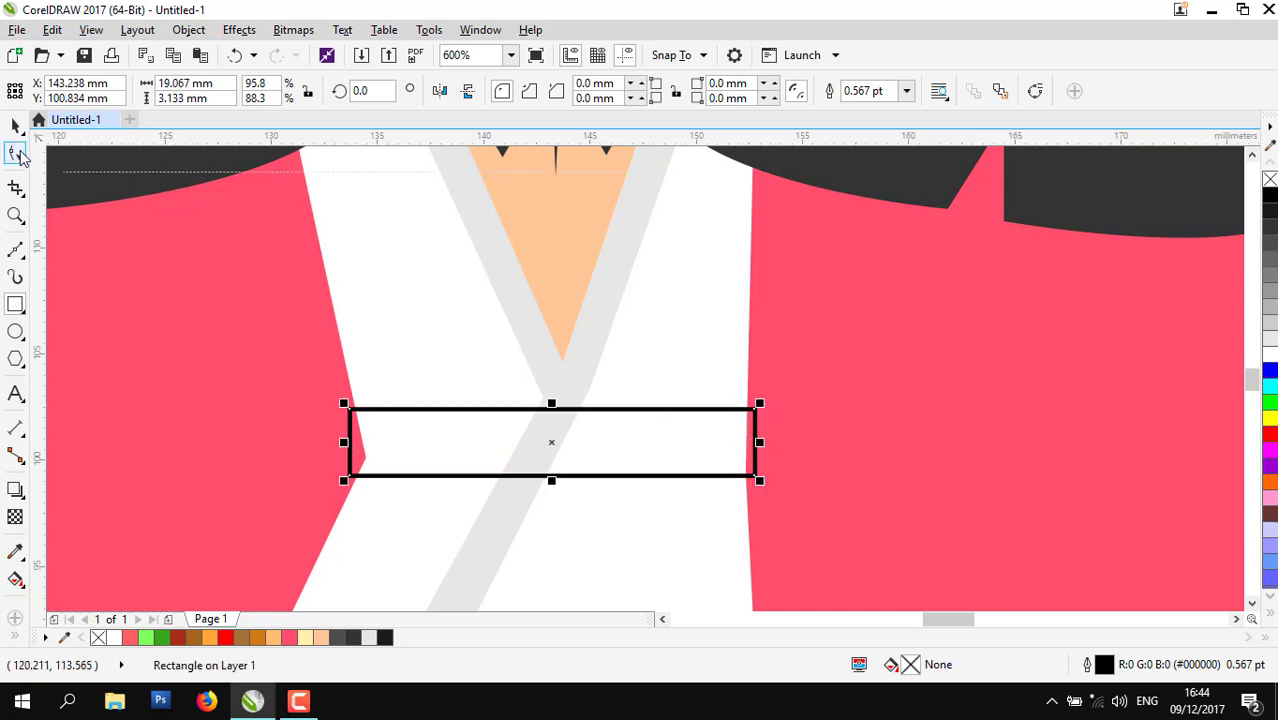
scroll(297, 450, "up", 4)
left_click_drag(507, 289, 528, 287)
scroll(408, 334, "down", 4)
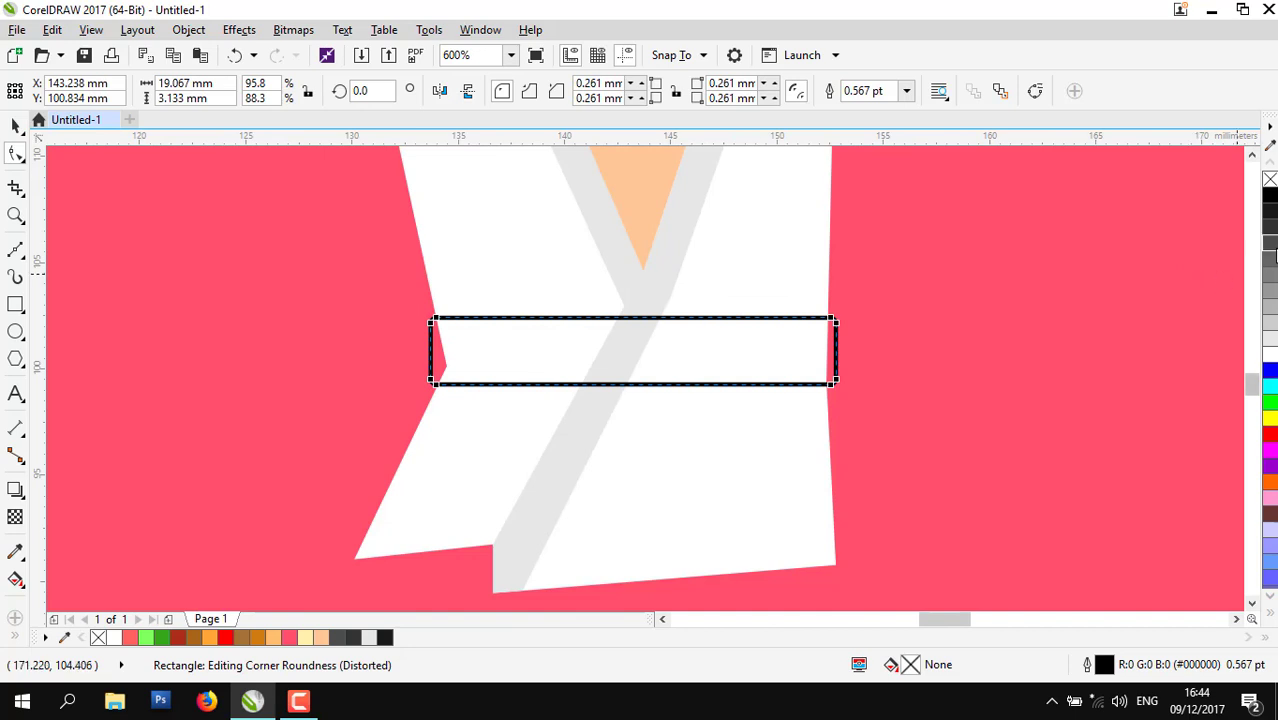
- Fill the belt with dark grey #333333 and remove its outline
left_click(1270, 245)
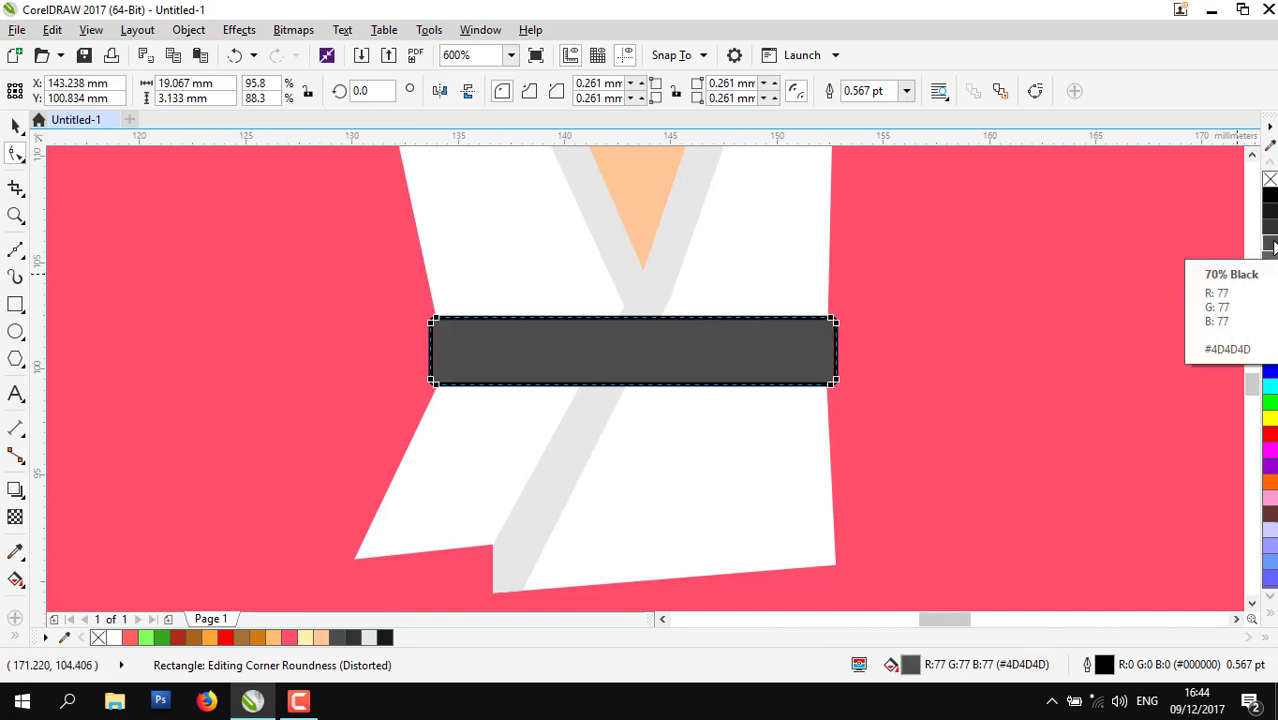
left_click(1270, 228)
scroll(606, 414, "down", 1)
scroll(606, 414, "down", 1)
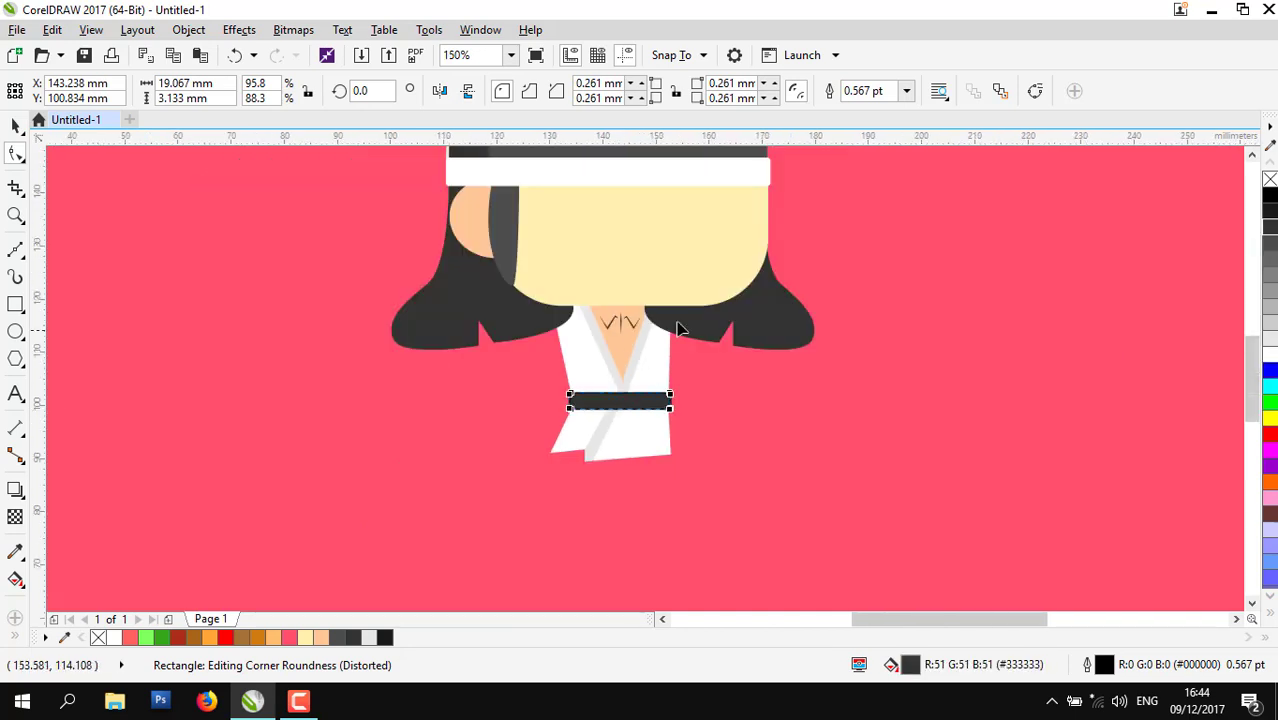
scroll(679, 324, "up", 1)
right_click(1269, 180)
scroll(541, 503, "up", 2)
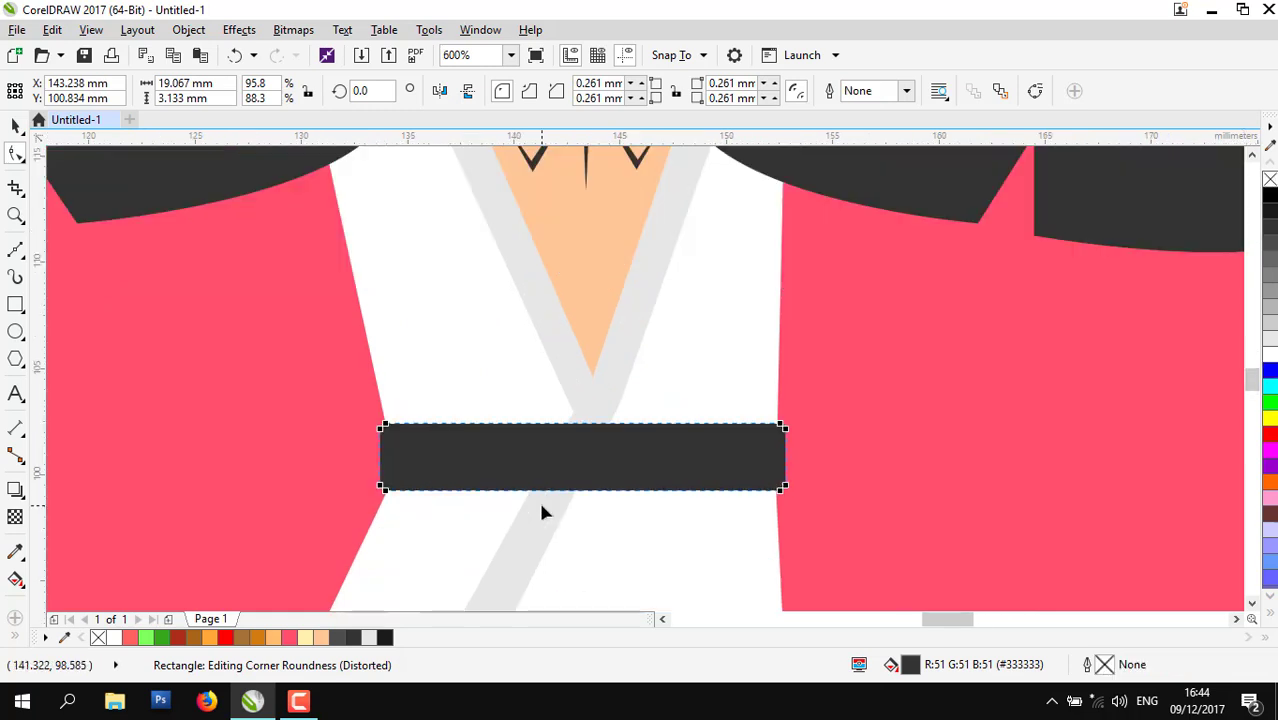
- Stretch the belt's lower edge downward to a height of about 3.4 mm and deselect it
left_click(15, 126)
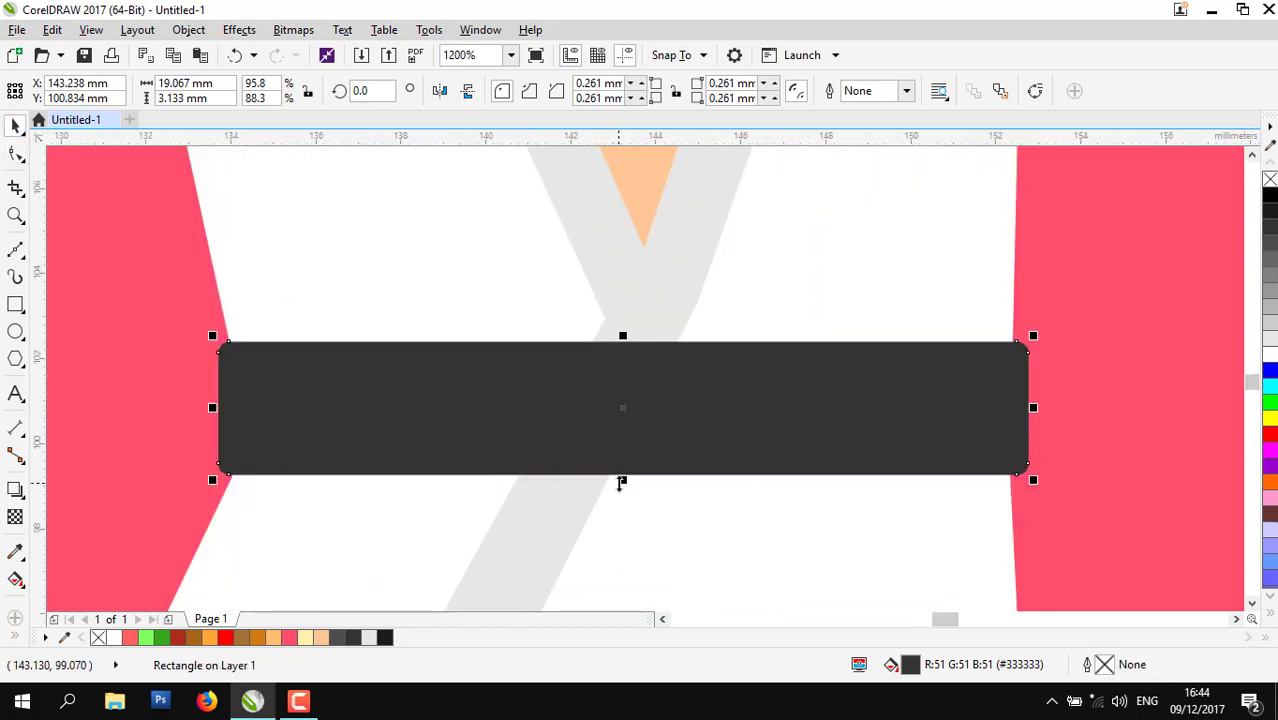
left_click_drag(622, 479, 628, 494)
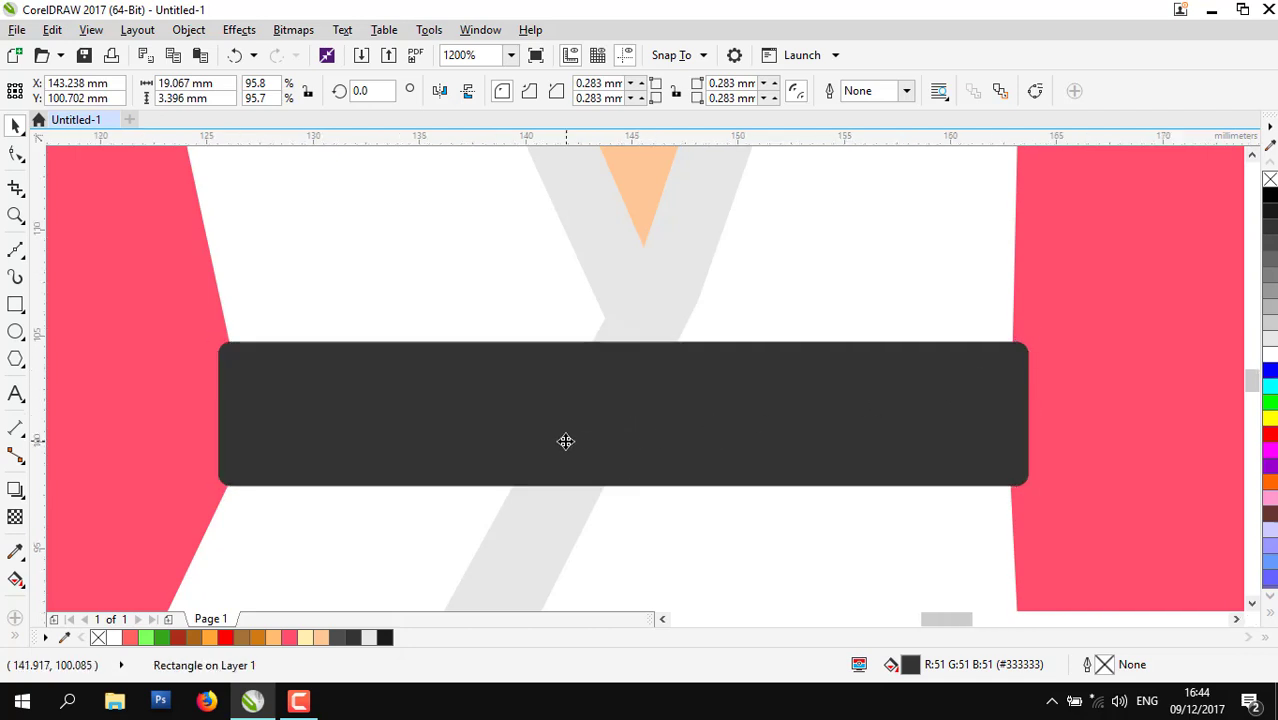
scroll(565, 440, "down", 2)
key("Escape")
scroll(616, 456, "up", 1)
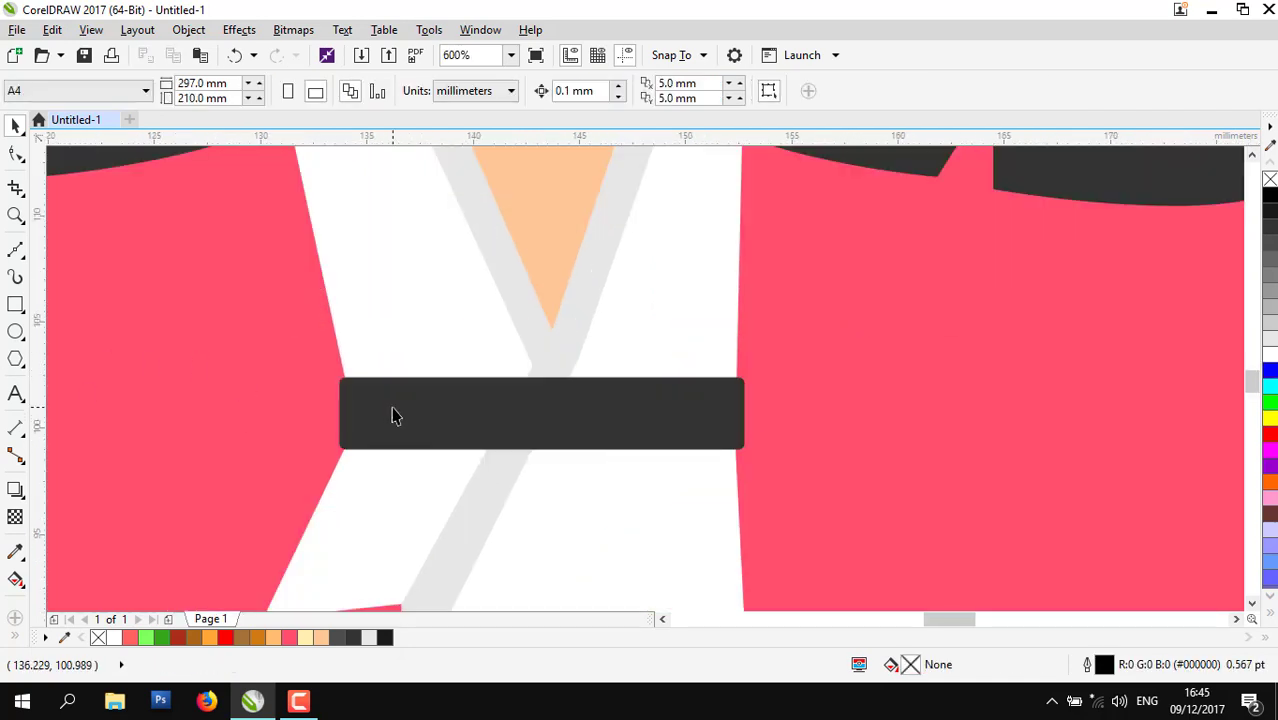
- Create a centred belt buckle from a copy of the belt, about 4.5 by 2.4 mm, and fill it with grey #4D4D4D
left_click(494, 403)
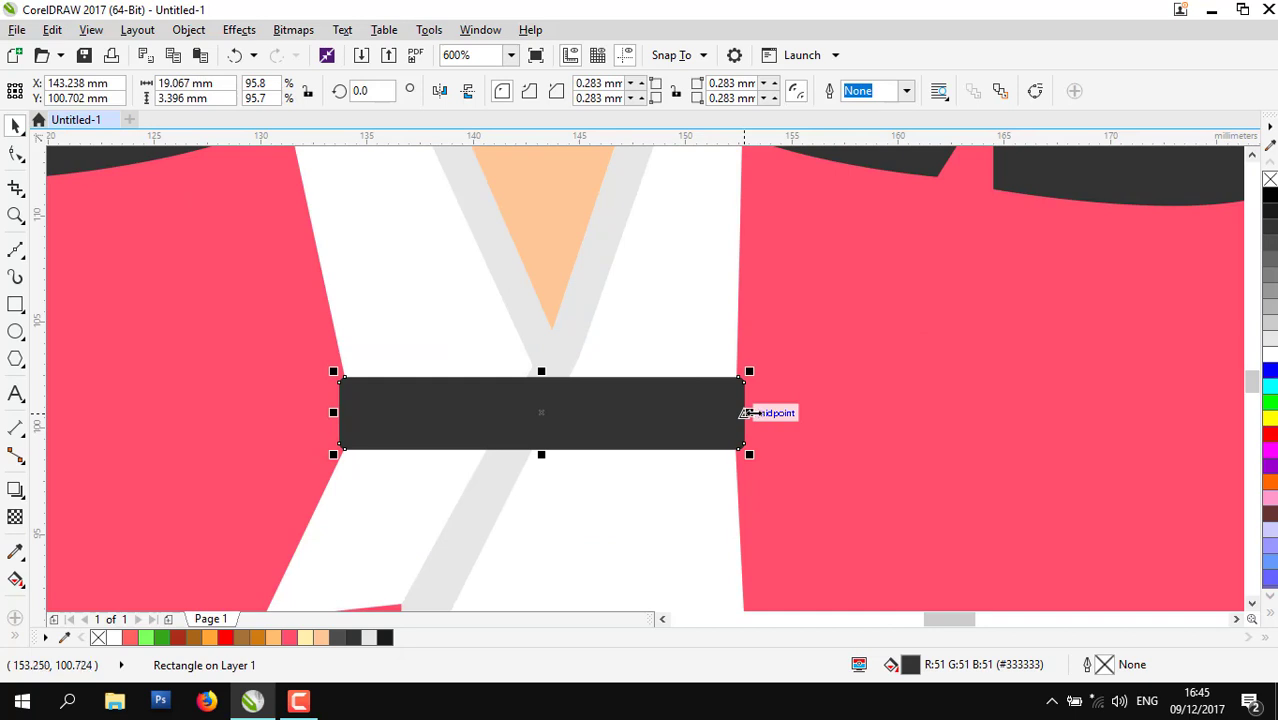
left_click_drag(749, 412, 595, 412)
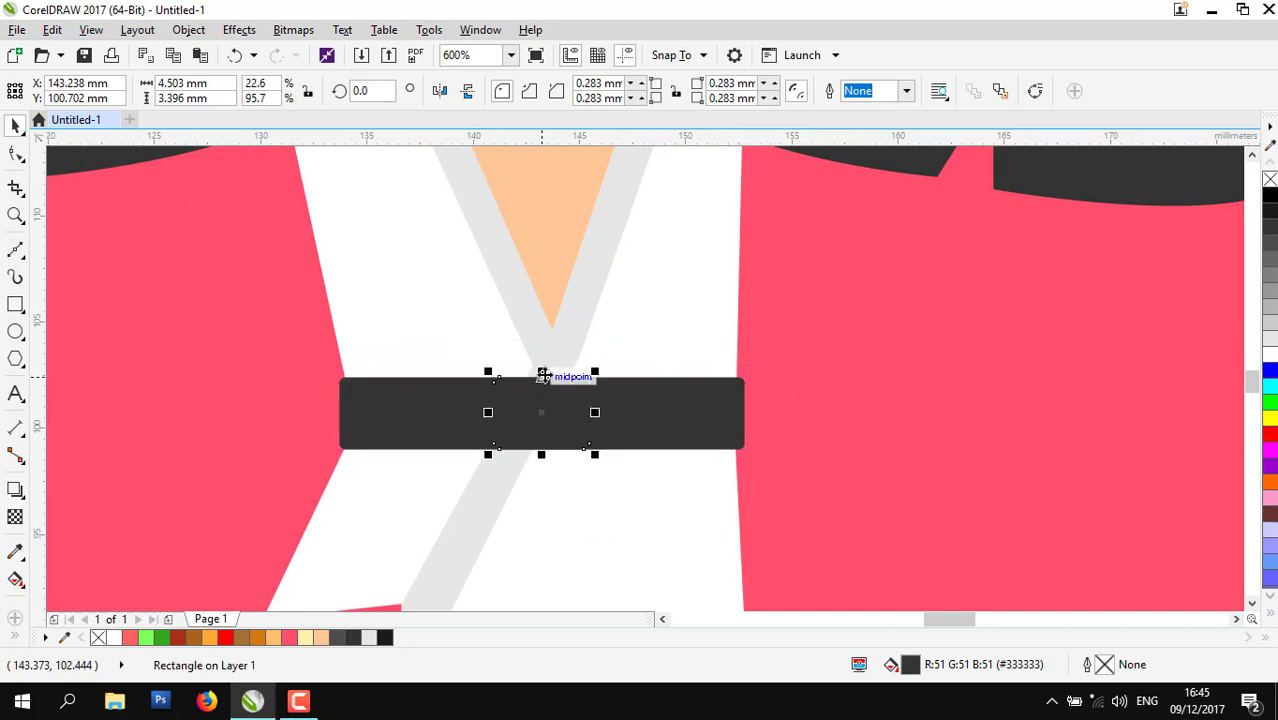
left_click_drag(545, 371, 575, 377)
left_click(1266, 243)
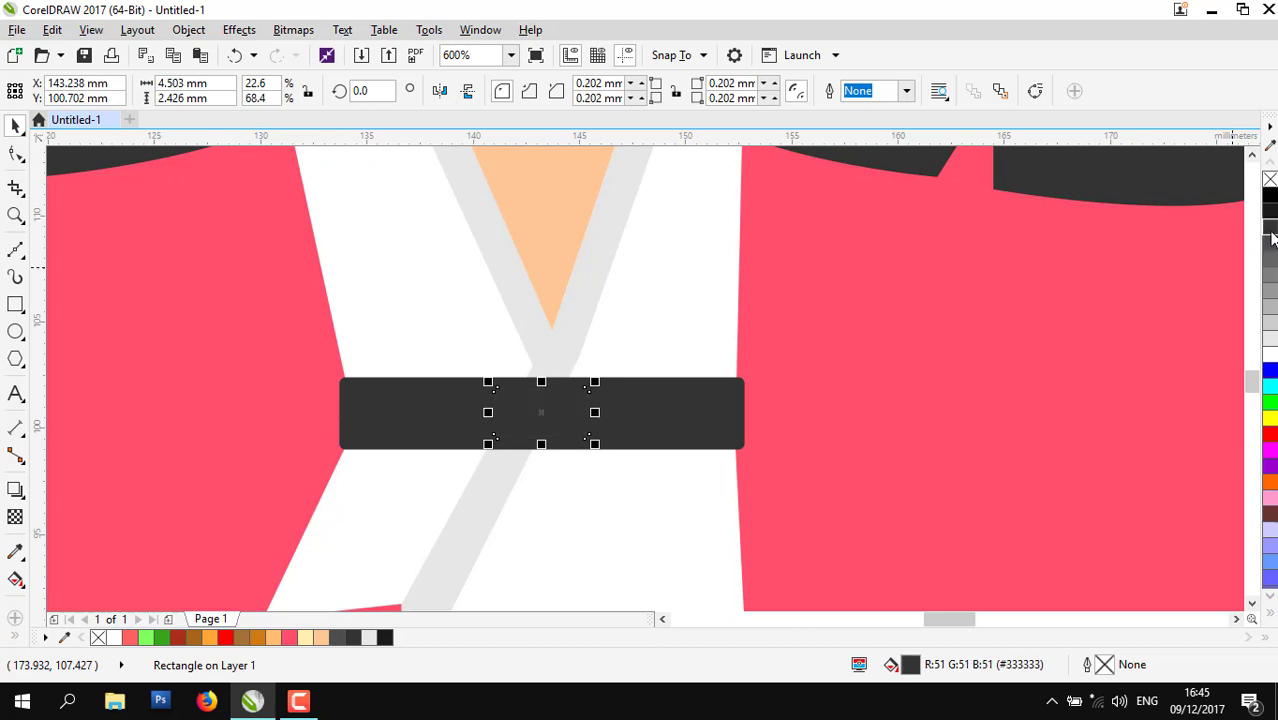
scroll(536, 432, "up", 2)
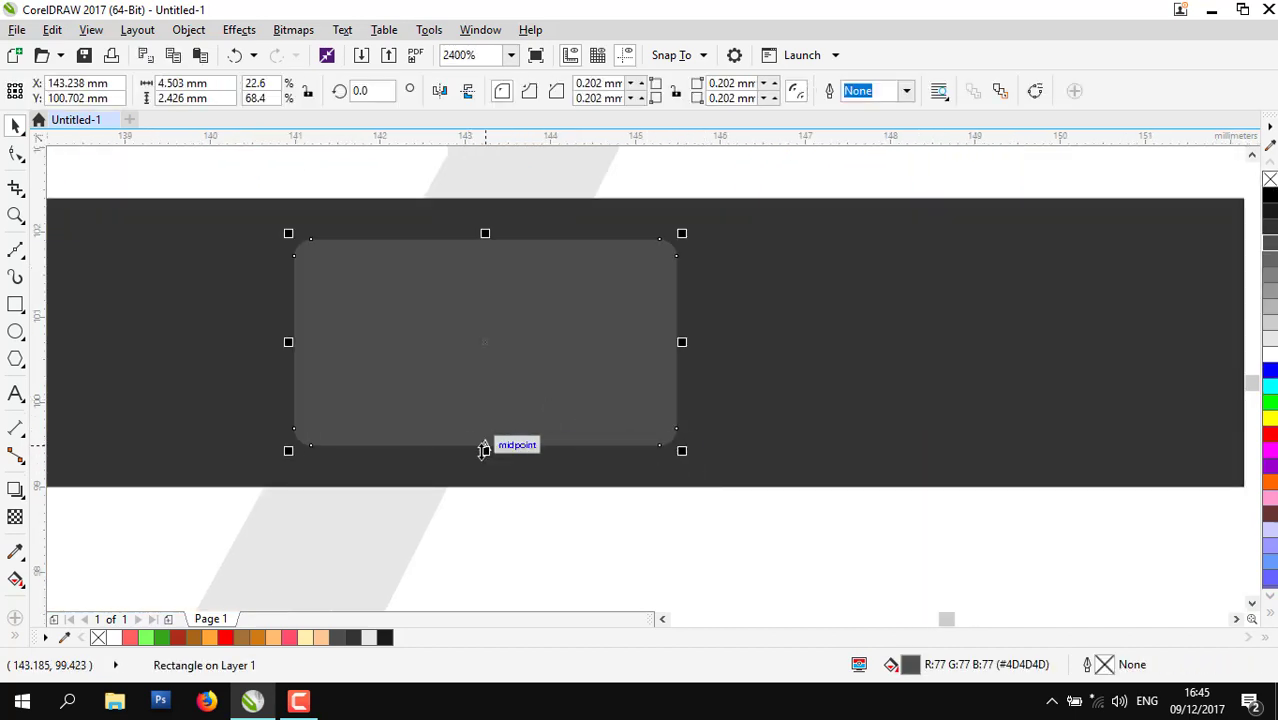
mouse_move(485, 449)
left_mouse_down()
mouse_move(485, 468)
mouse_move(486, 457)
mouse_move(502, 465)
left_mouse_up()
key("ctrl+z")
scroll(582, 423, "down", 3)
left_click(816, 438)
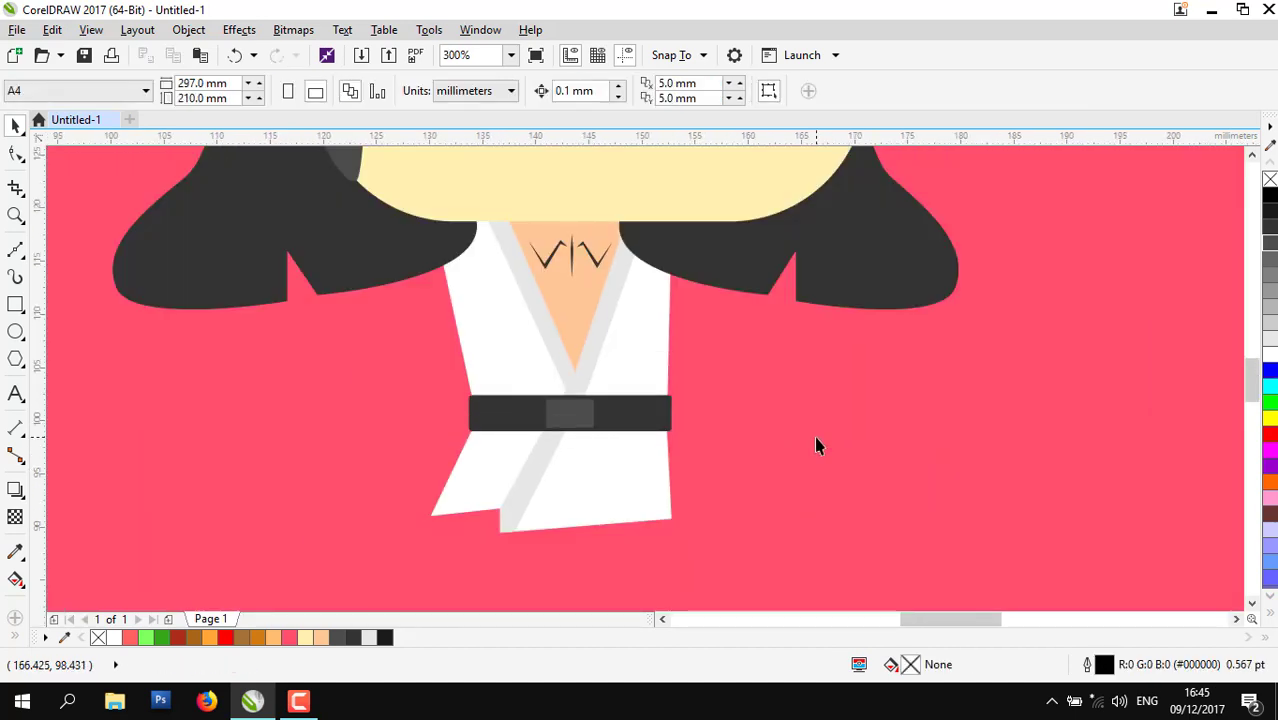
- Draw a rectangle about 6 by 16 mm beside the body and fully round its corners to 2.99 mm
scroll(651, 448, "down", 2)
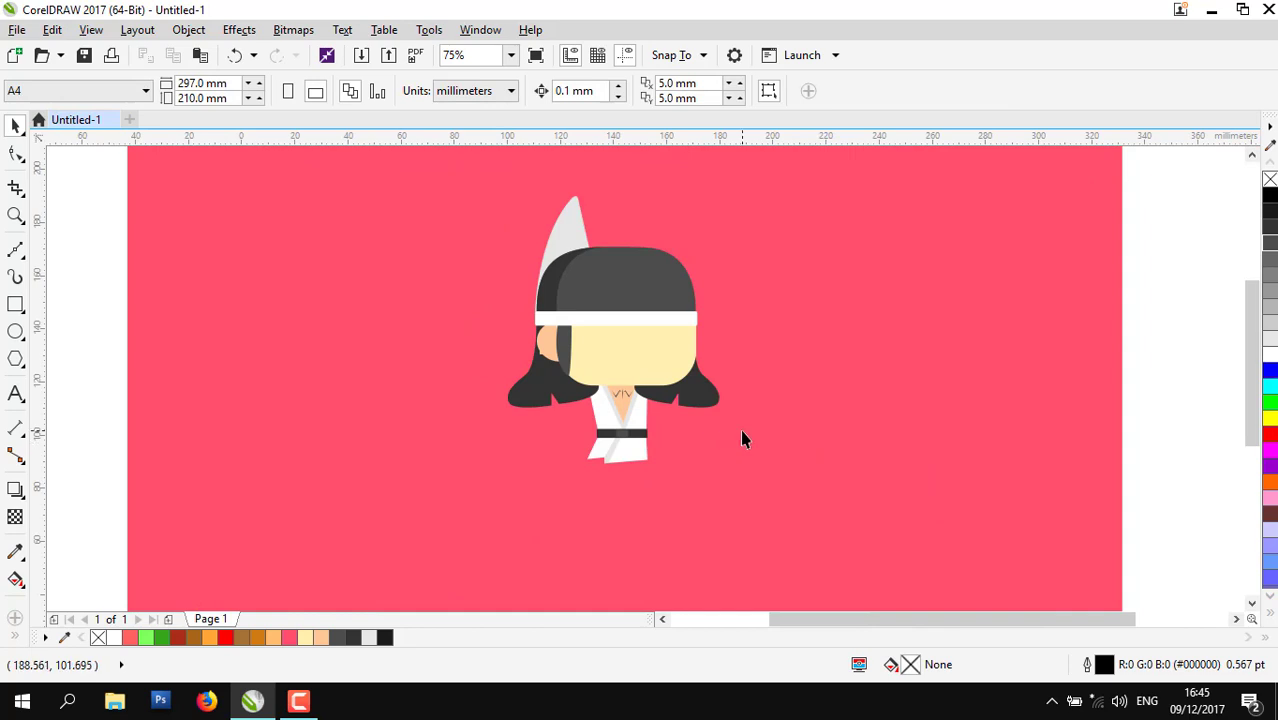
scroll(651, 459, "up", 1)
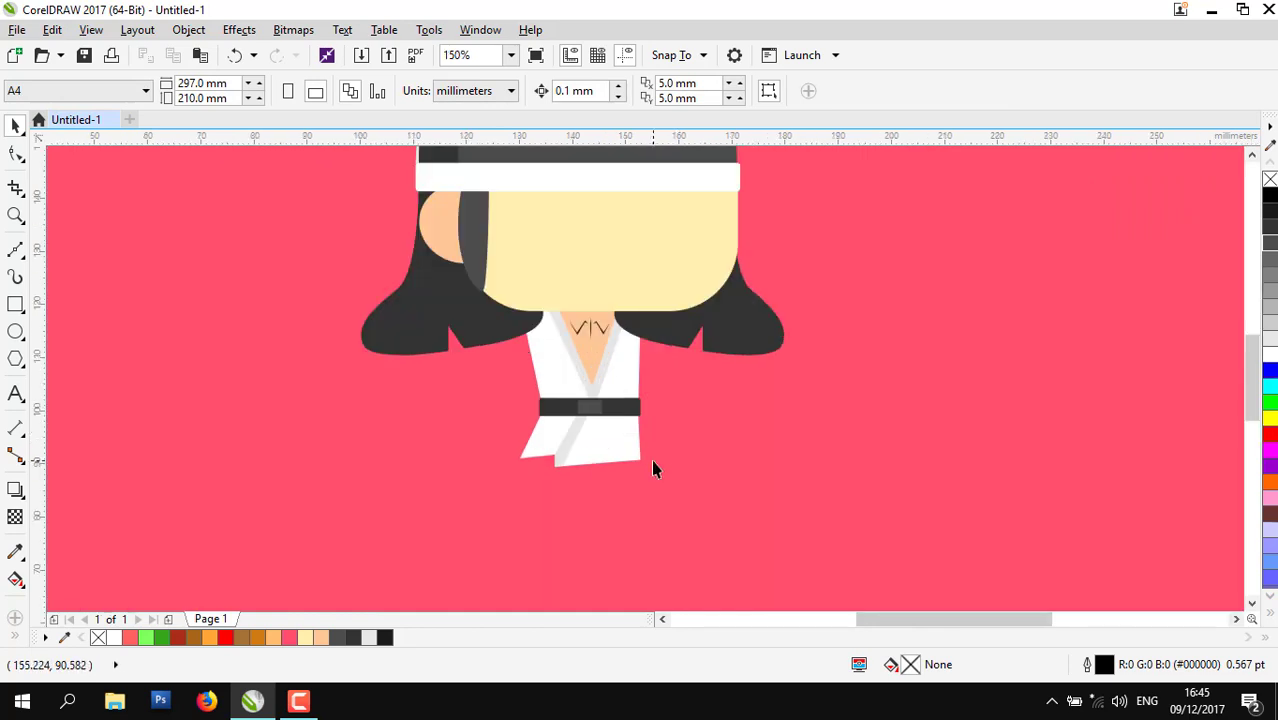
left_click(15, 304)
left_click_drag(452, 385, 484, 469)
scroll(484, 469, "up", 1)
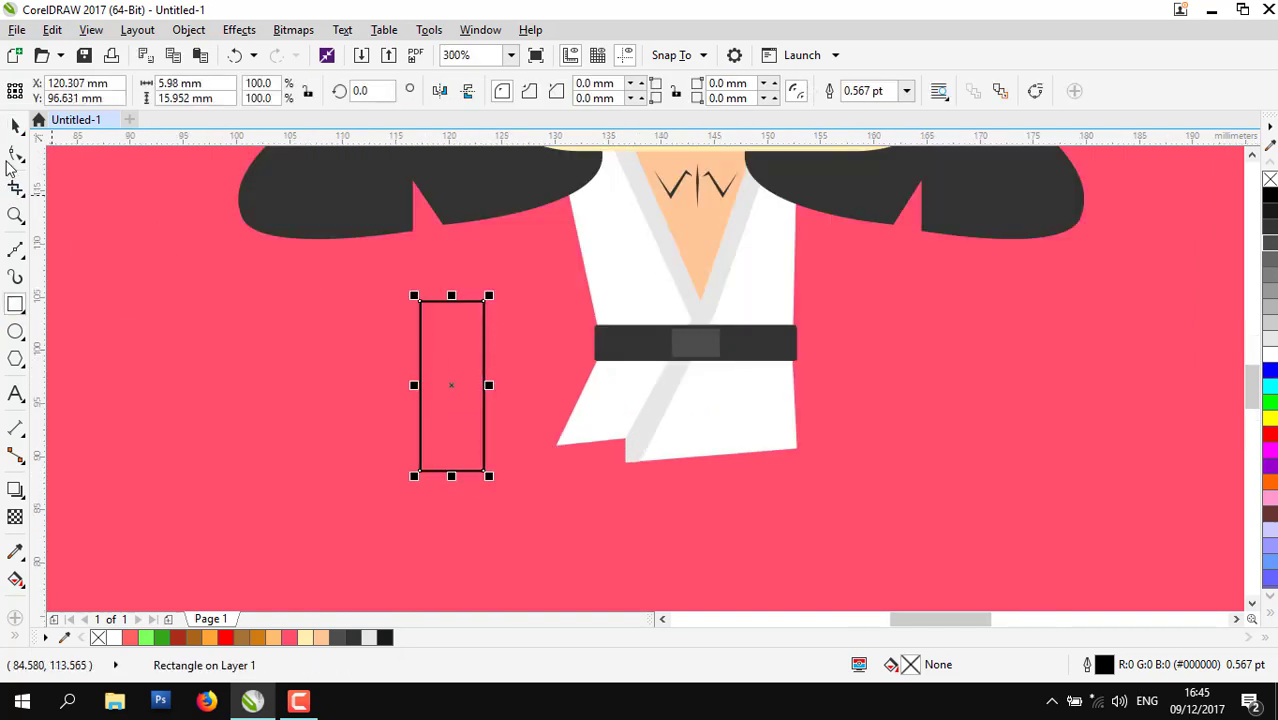
key("space")
left_click_drag(430, 309, 505, 292)
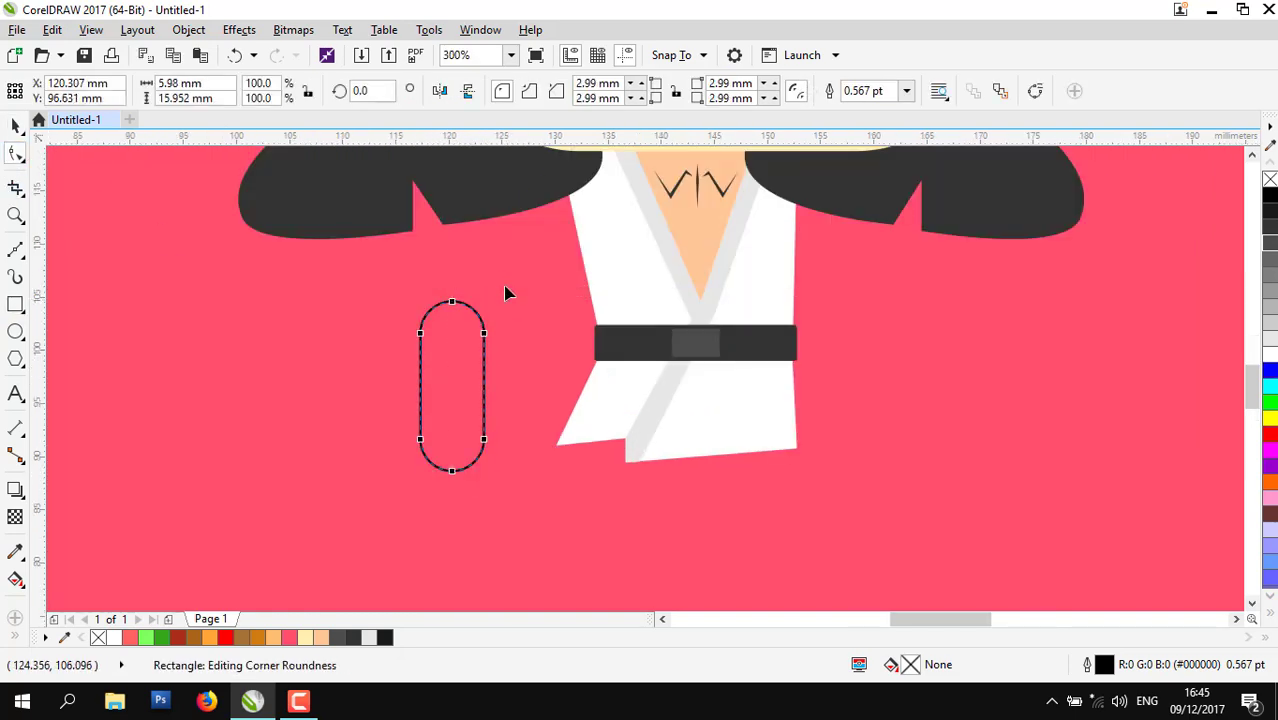
- Fill the rounded sleeve shape with white and remove its outline
left_click(15, 124)
left_click(440, 428)
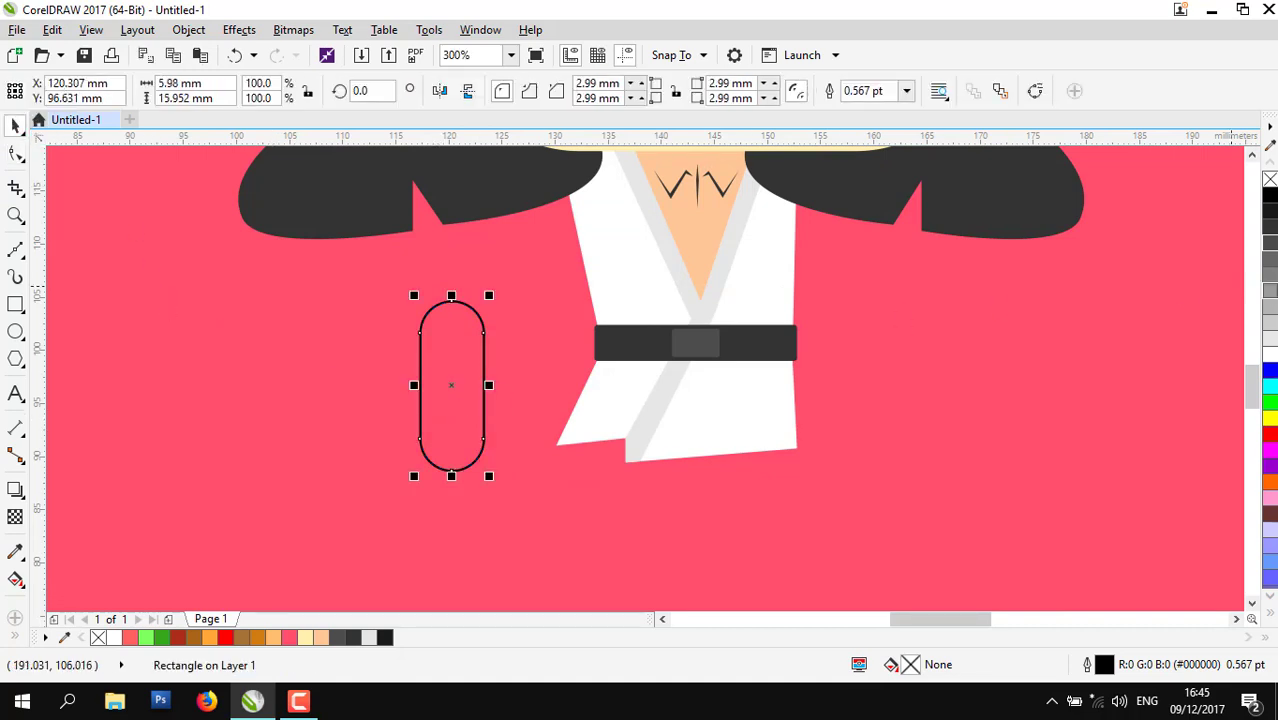
left_click(1268, 354)
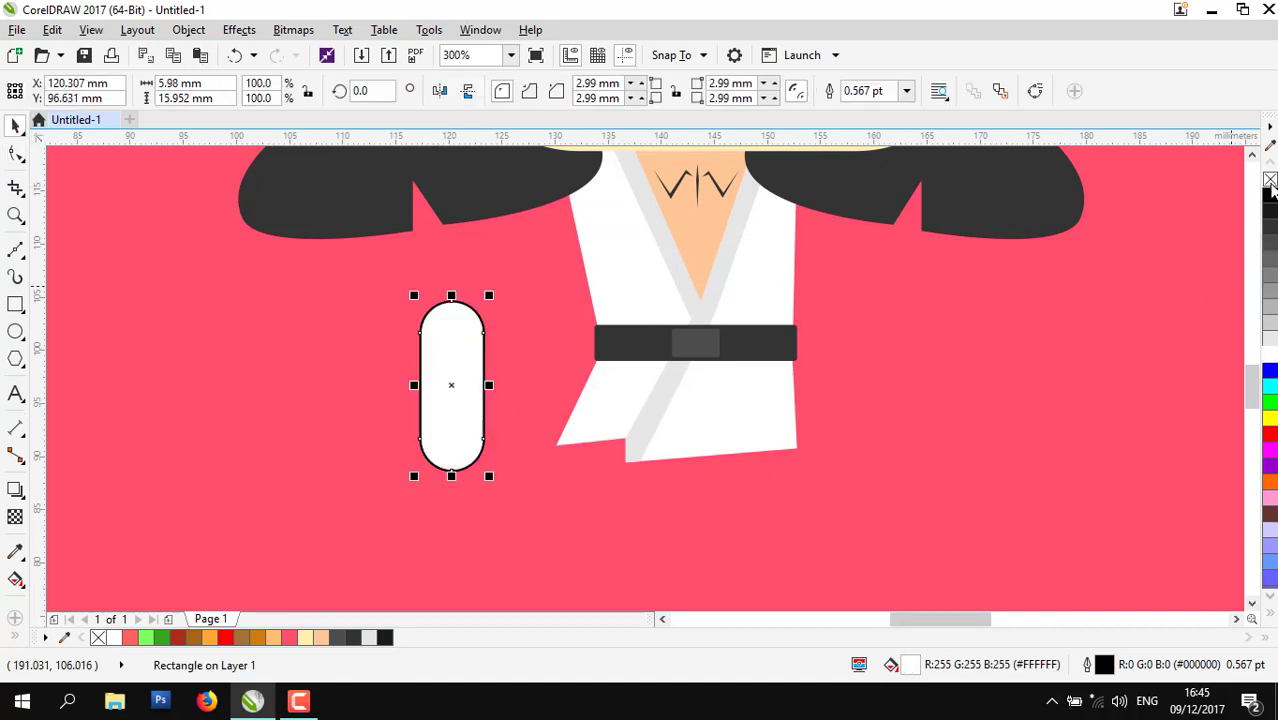
right_click(1270, 182)
left_click(421, 412)
left_click(456, 412)
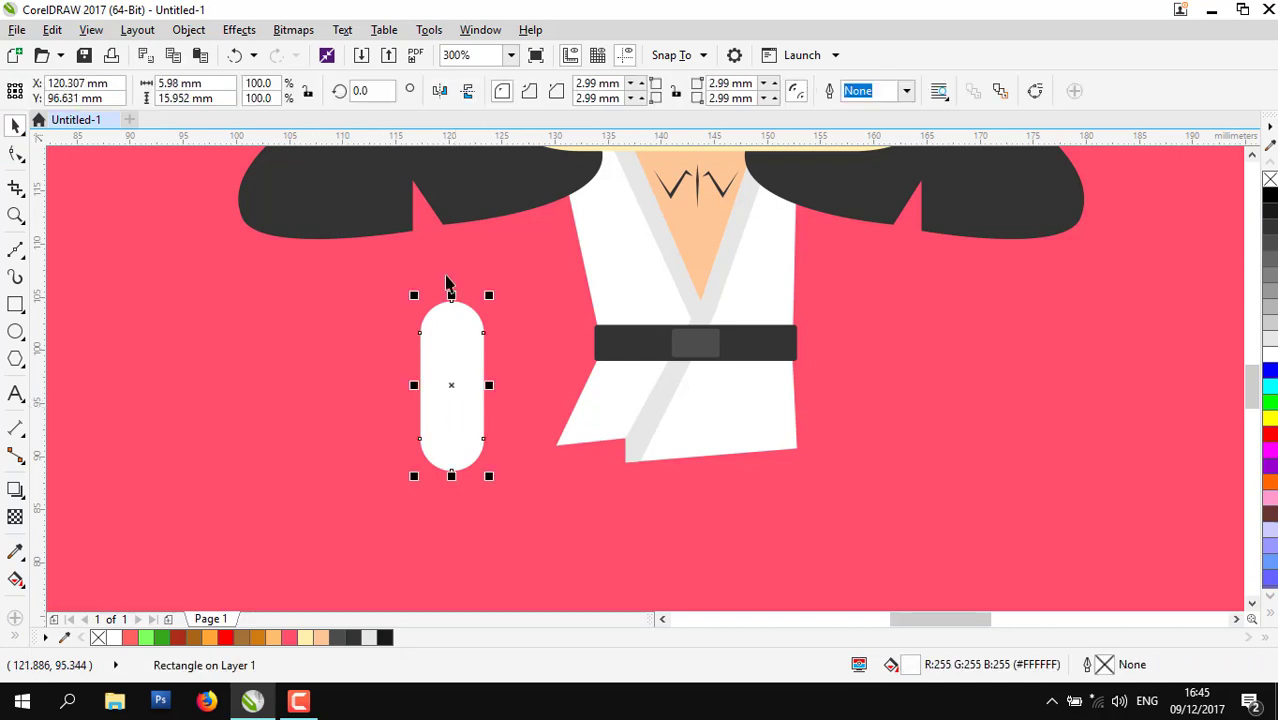
- Shorten the sleeve shape to about 14.6 mm and place a copy directly below, overlapping it, as the forearm
left_click_drag(457, 470, 445, 361)
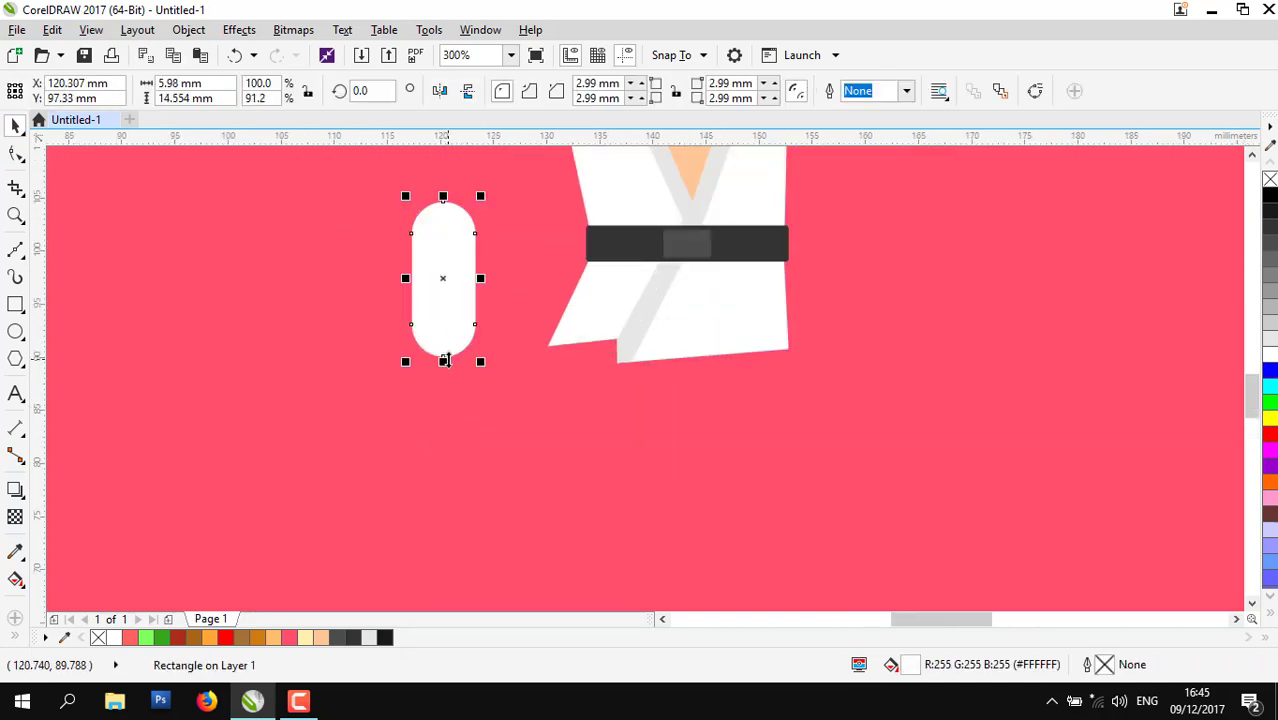
left_click_drag(442, 277, 449, 371)
left_click(446, 372)
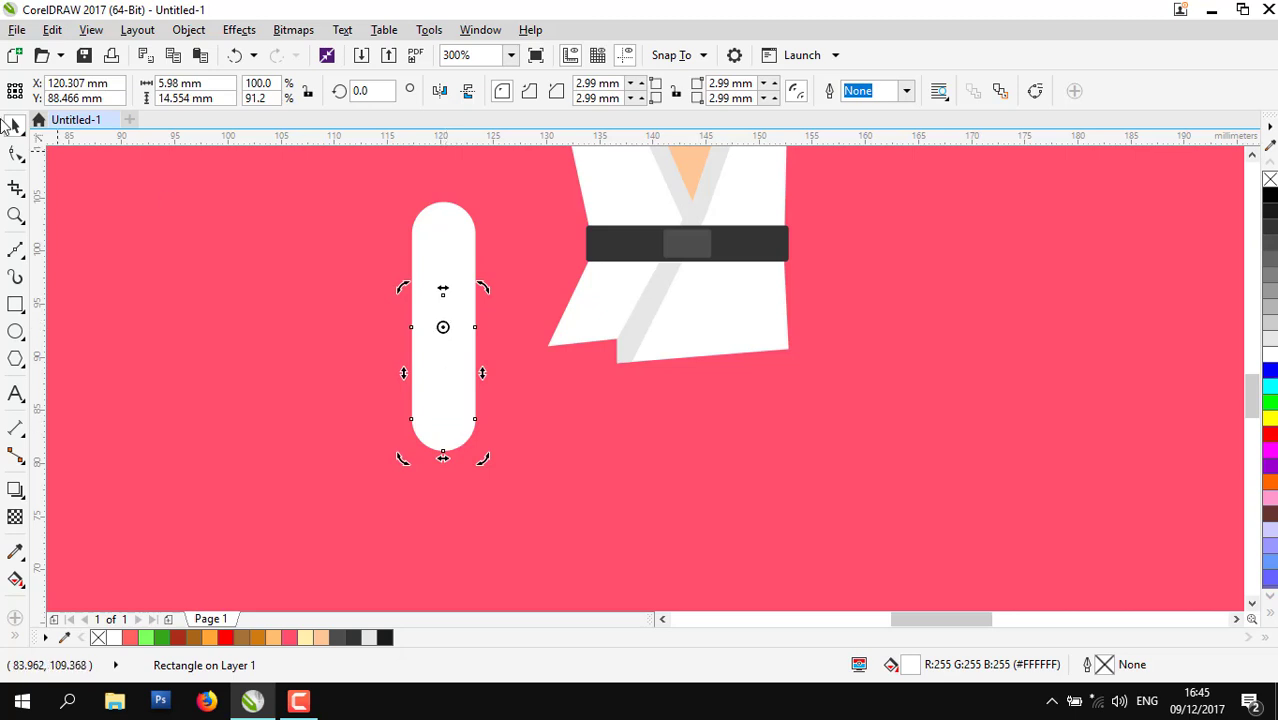
left_click(131, 322)
- Draw a hand circle about 5.5 mm in diameter at the forearm's lower end, filled with the pale yellow face colour and without outline
left_click(16, 332)
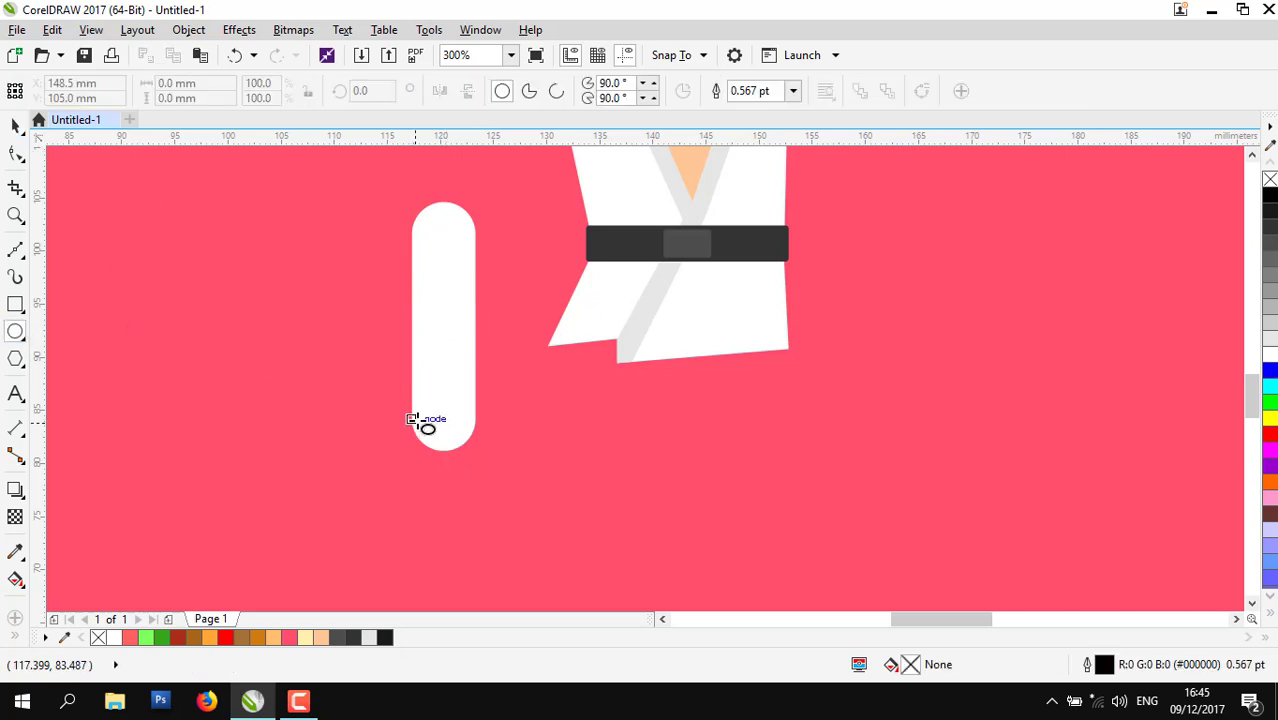
left_click_drag(411, 413, 472, 458)
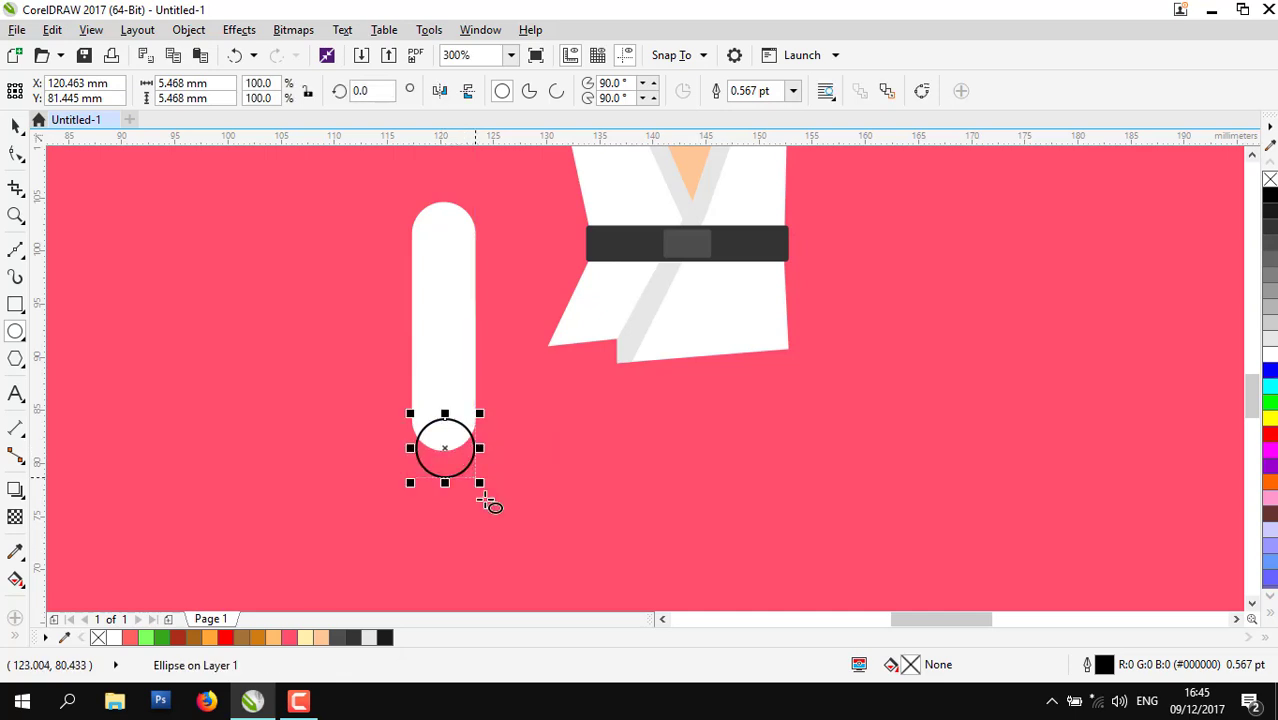
scroll(491, 503, "down", 3)
right_click(1270, 180)
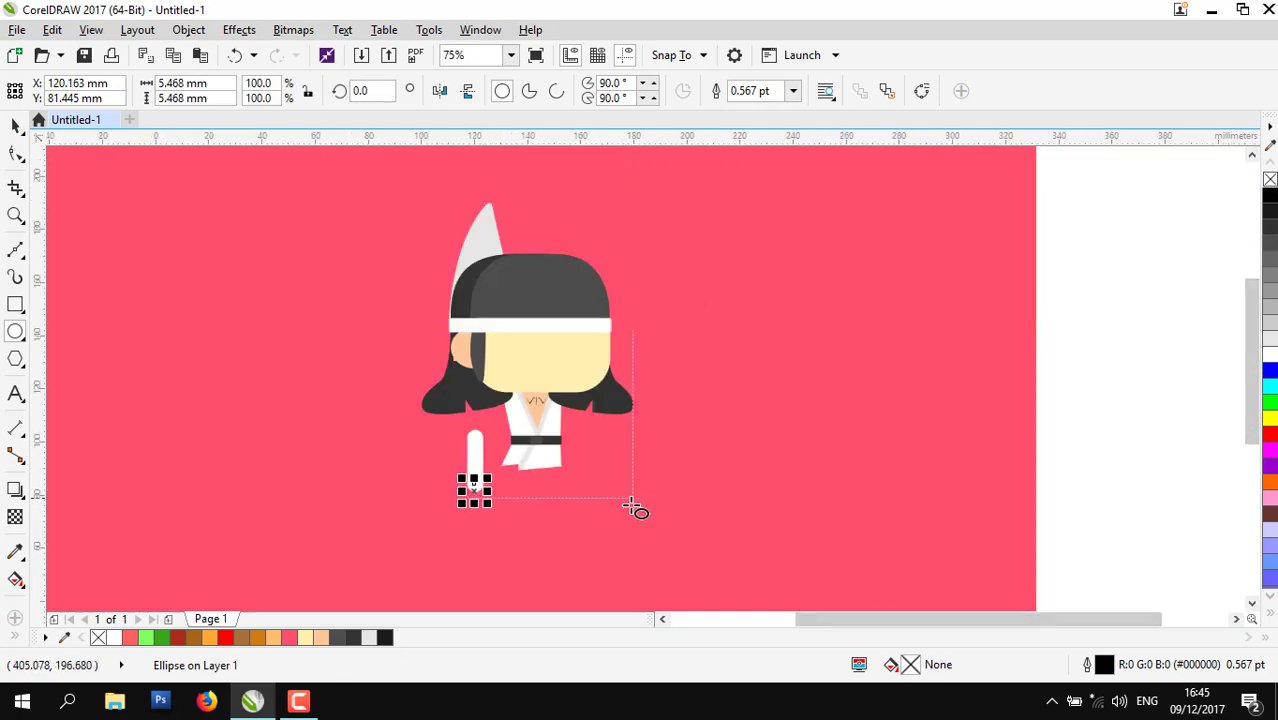
scroll(630, 503, "up", 2)
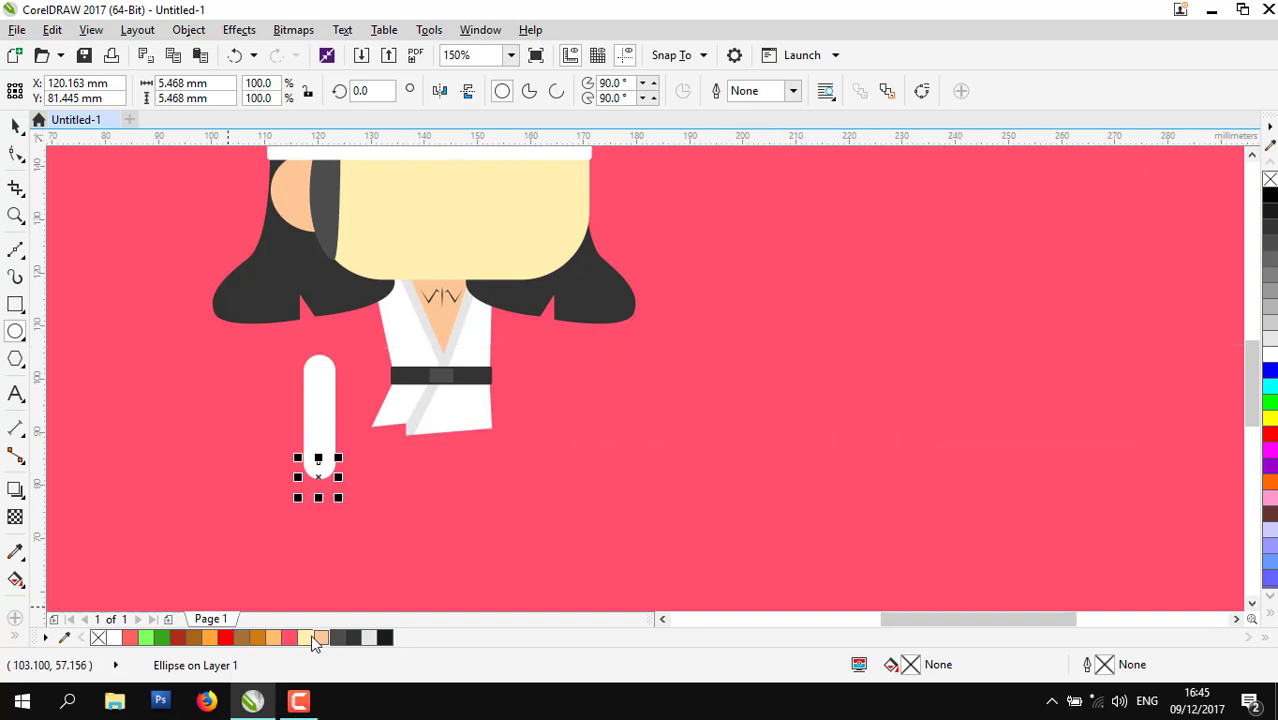
left_click(309, 637)
left_click(16, 127)
left_click(173, 335)
scroll(248, 456, "up", 1)
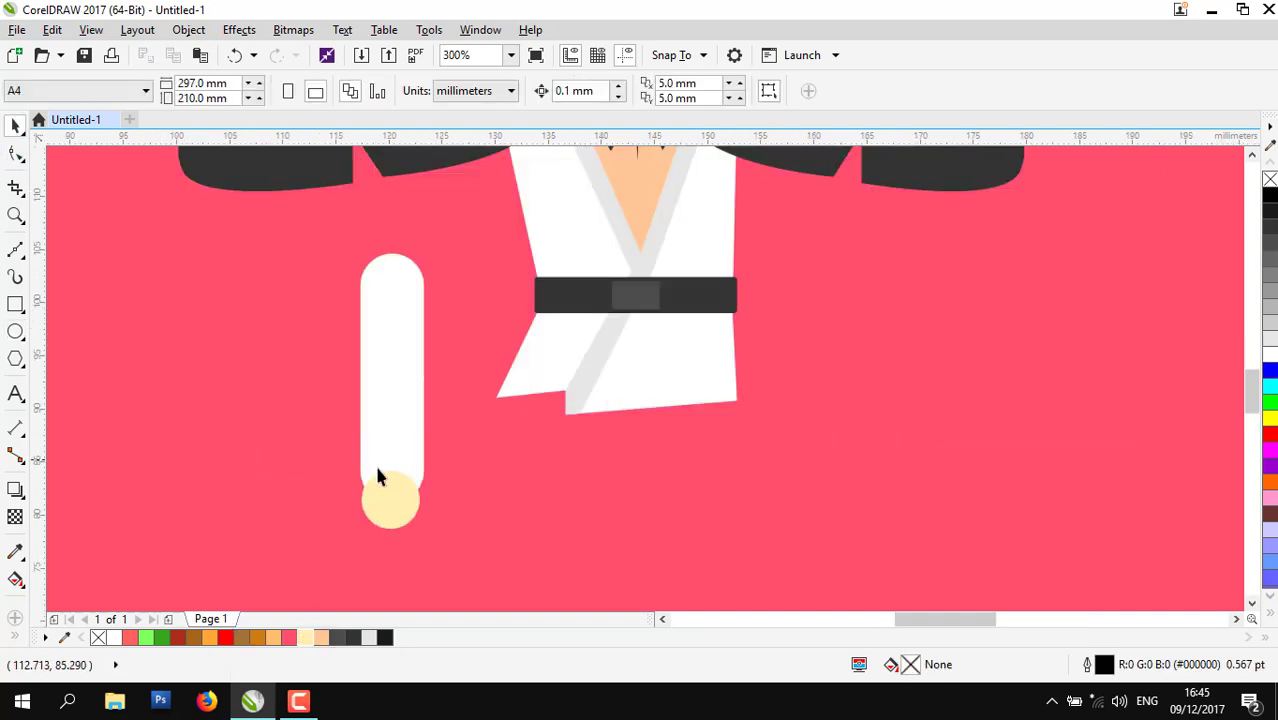
- Enlarge the hand circle slightly and move it up onto the end of the sleeve
left_click(397, 512)
scroll(398, 513, "up", 2)
left_click_drag(490, 580, 520, 597)
left_click_drag(375, 502, 377, 474)
scroll(380, 472, "down", 3)
left_click(415, 509)
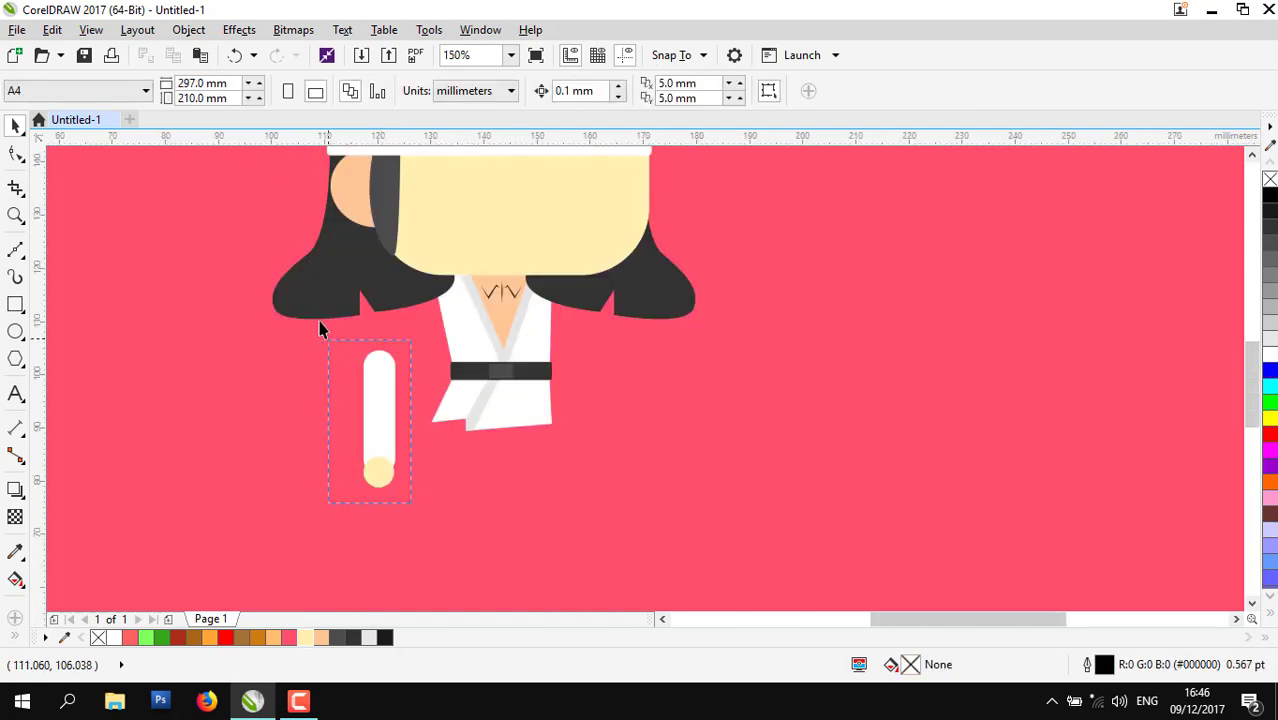
- Move the whole arm to the left shoulder, rotate it to about 340.5°, and nudge it 0.3 mm right behind the hair
left_click_drag(320, 322, 319, 320)
left_click_drag(368, 393, 436, 291)
left_click(443, 350)
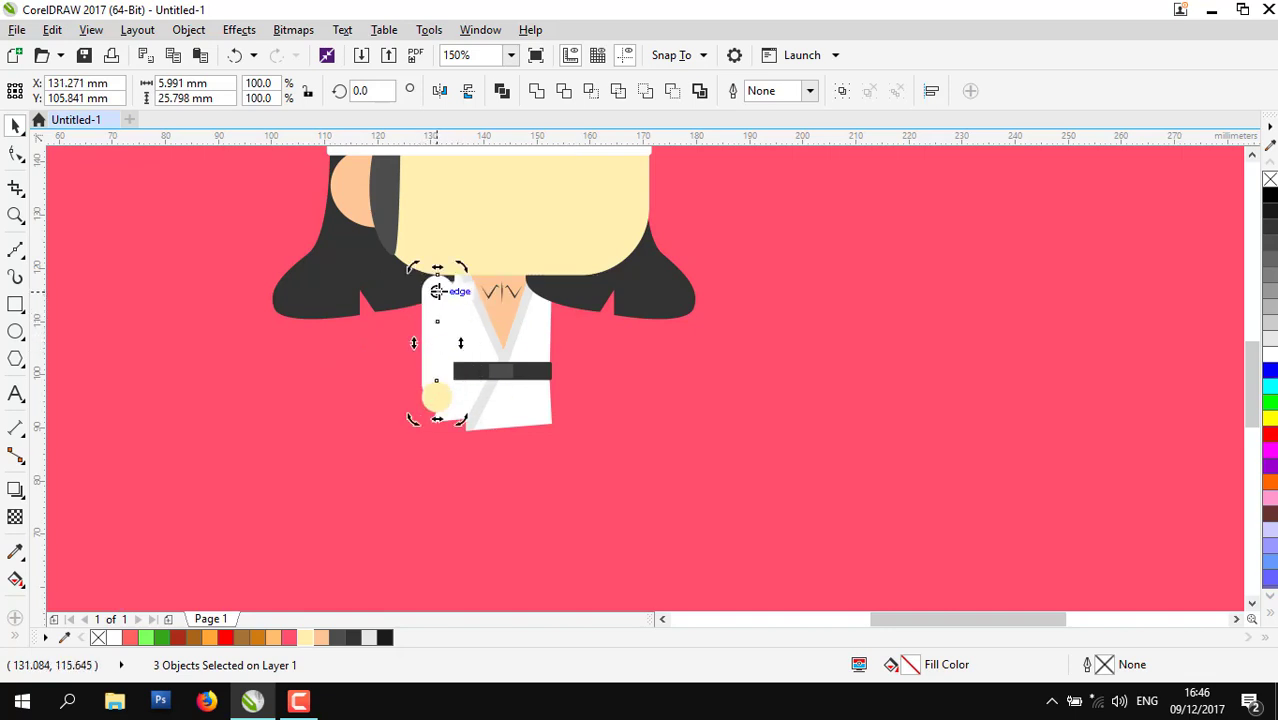
left_click_drag(460, 420, 423, 441)
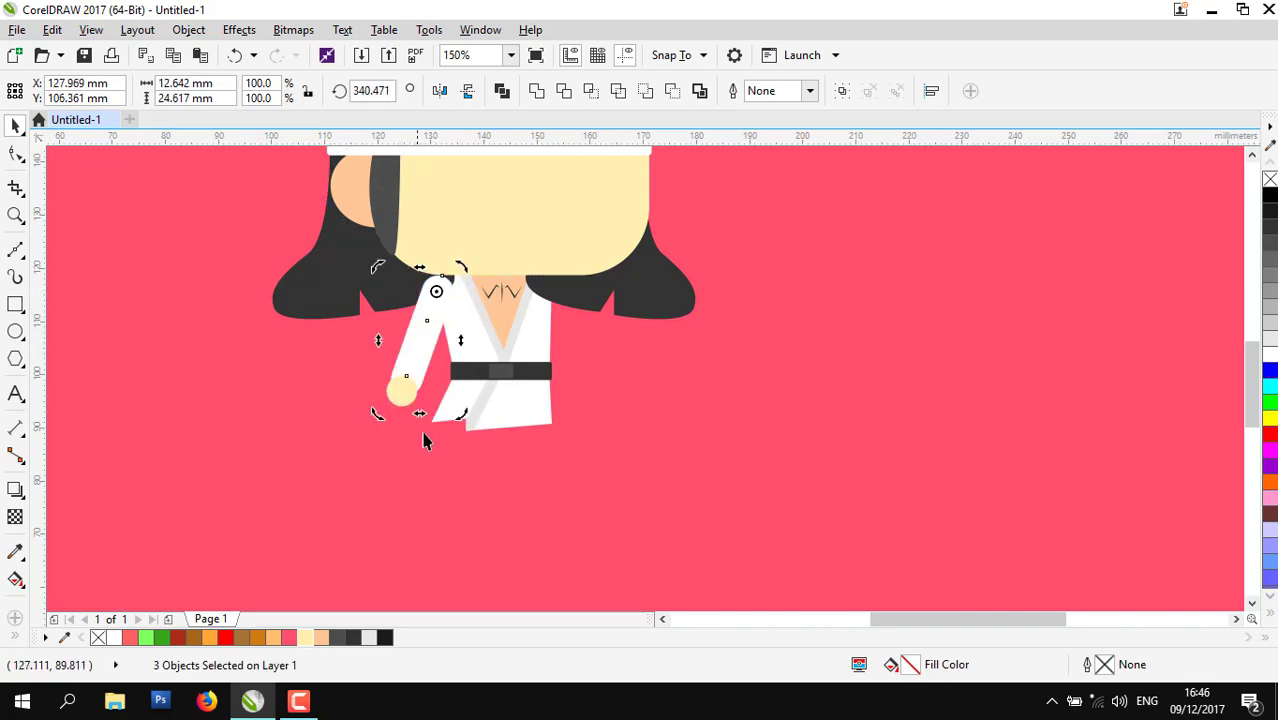
key("Right")
key("Right")
key("Right")
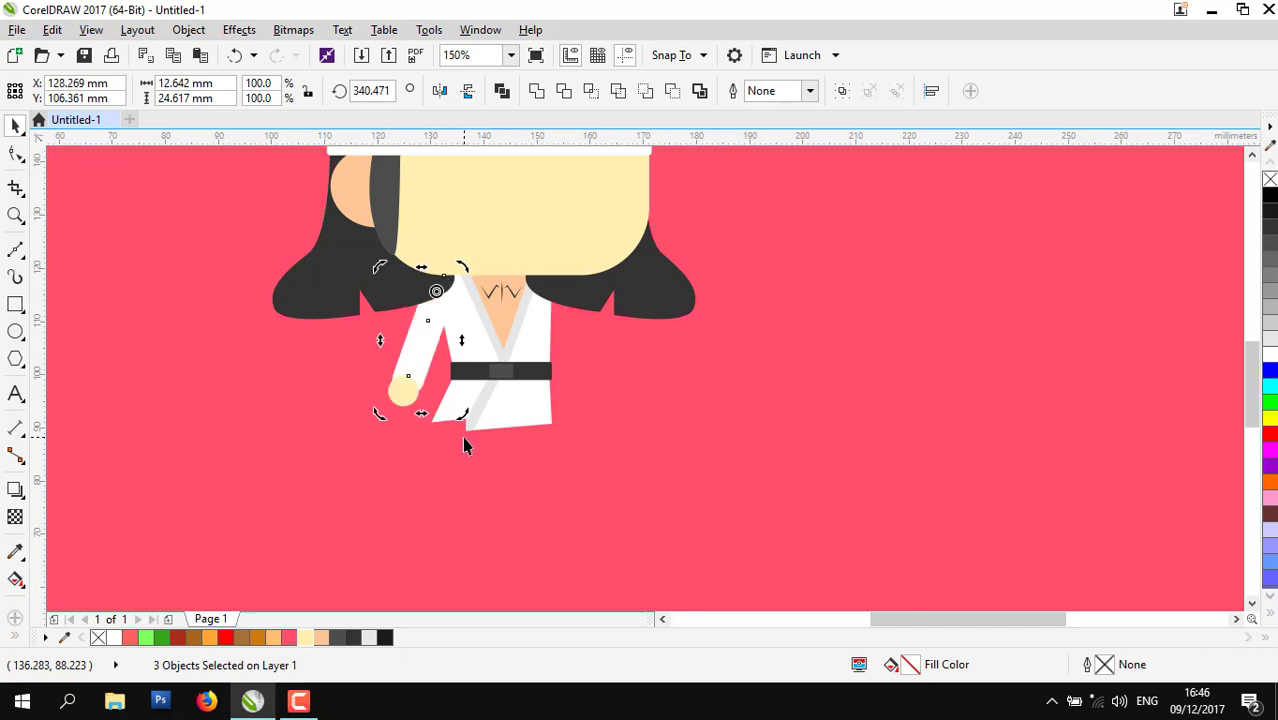
left_click(471, 471)
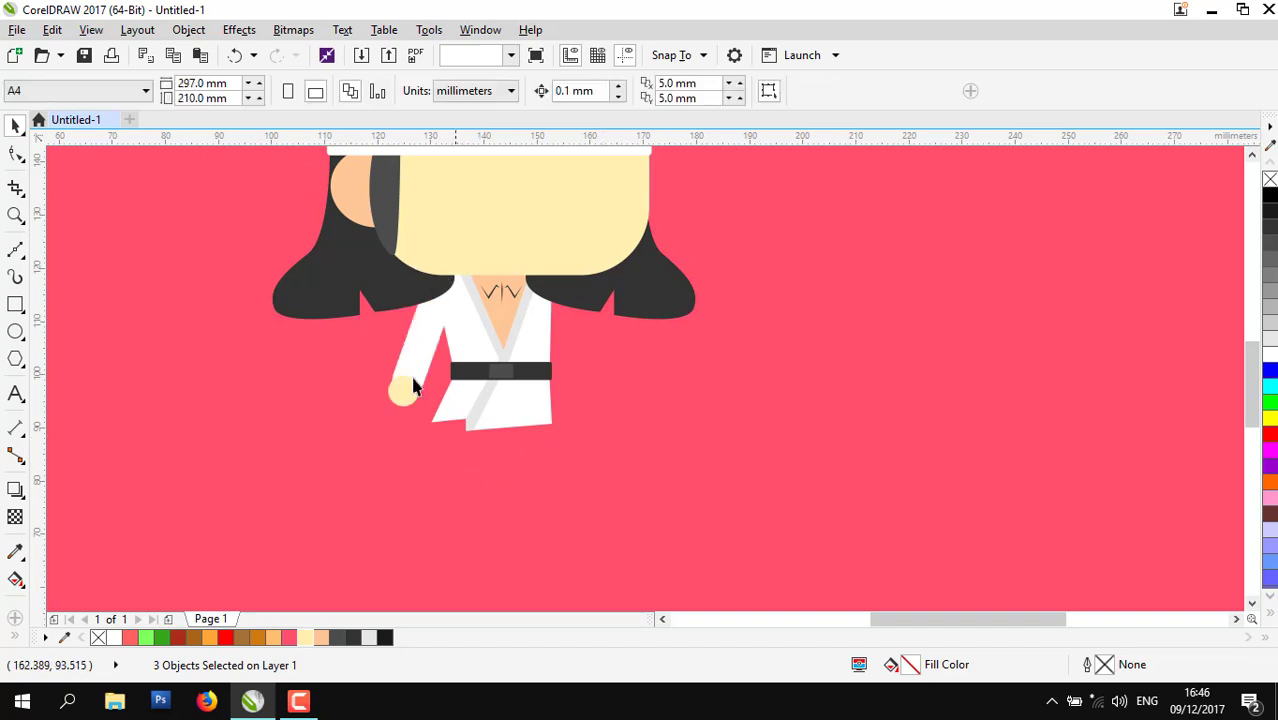
- Rotate only the forearm and hand to about 352.3° so the arm bends at the elbow
scroll(397, 406, "up", 2)
left_click(397, 406)
left_click(409, 343, "shift")
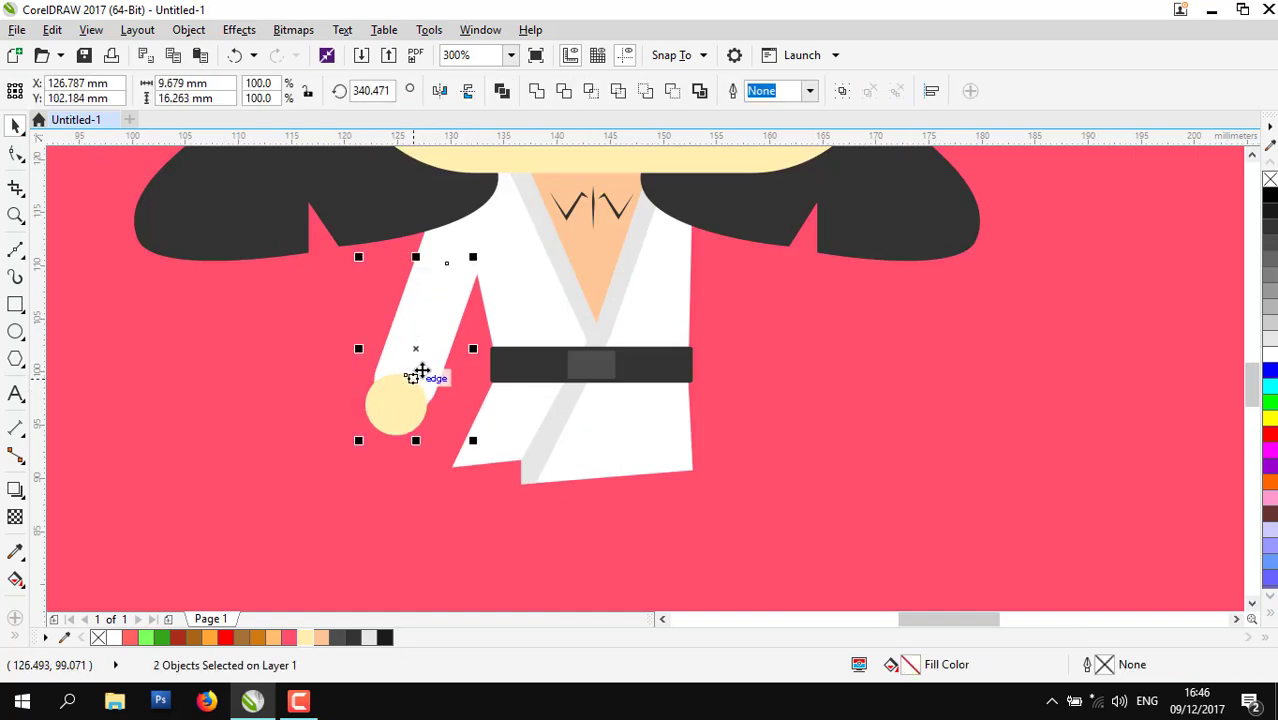
left_click(417, 356)
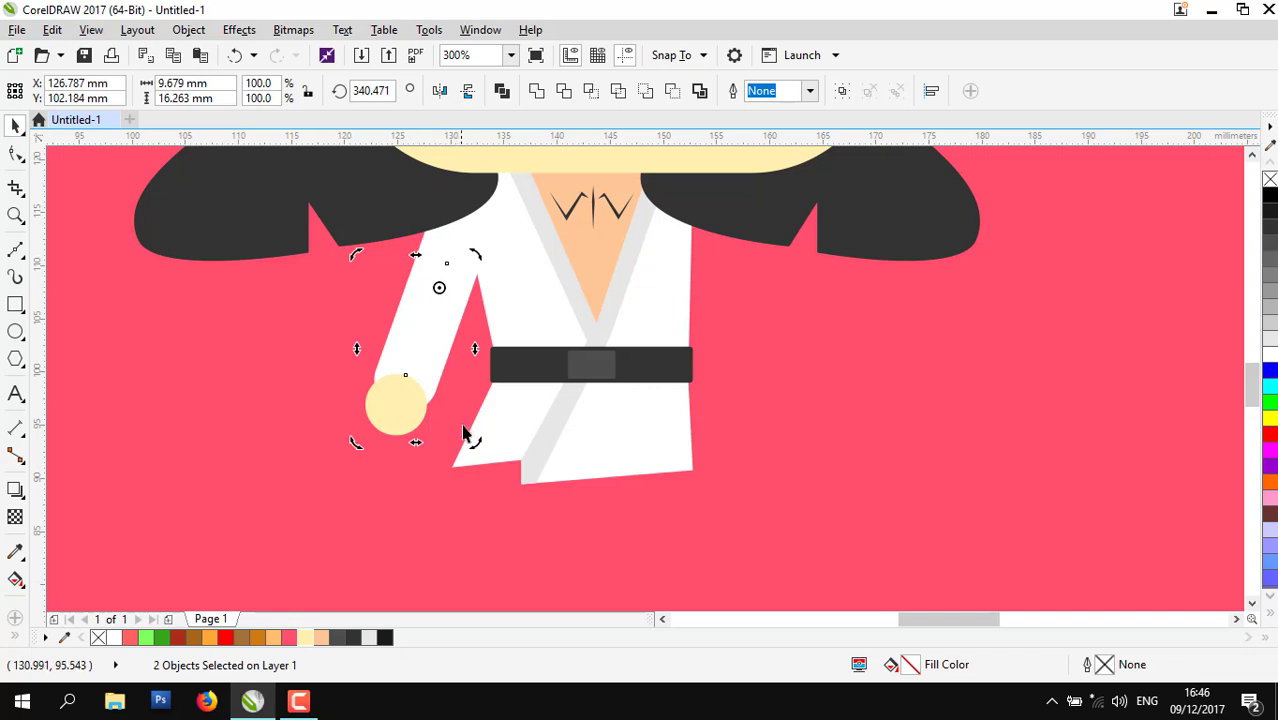
left_click_drag(475, 442, 514, 446)
left_click(773, 405)
scroll(560, 442, "down", 2)
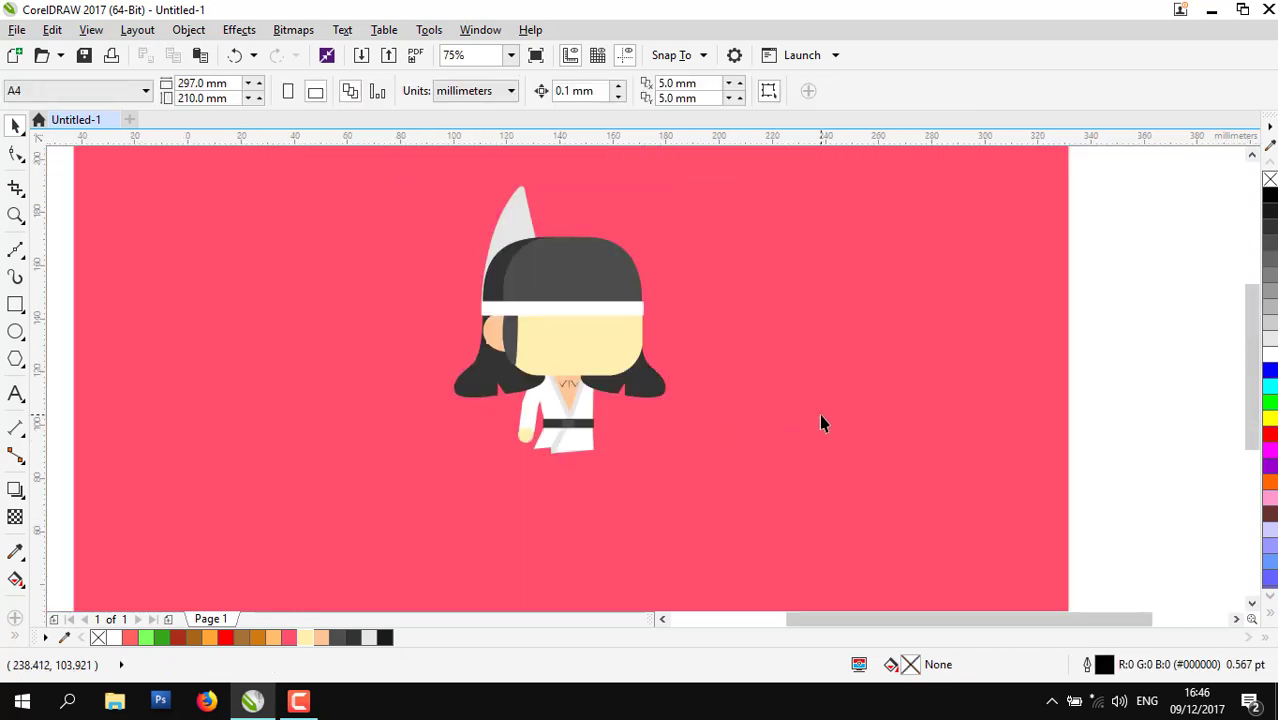
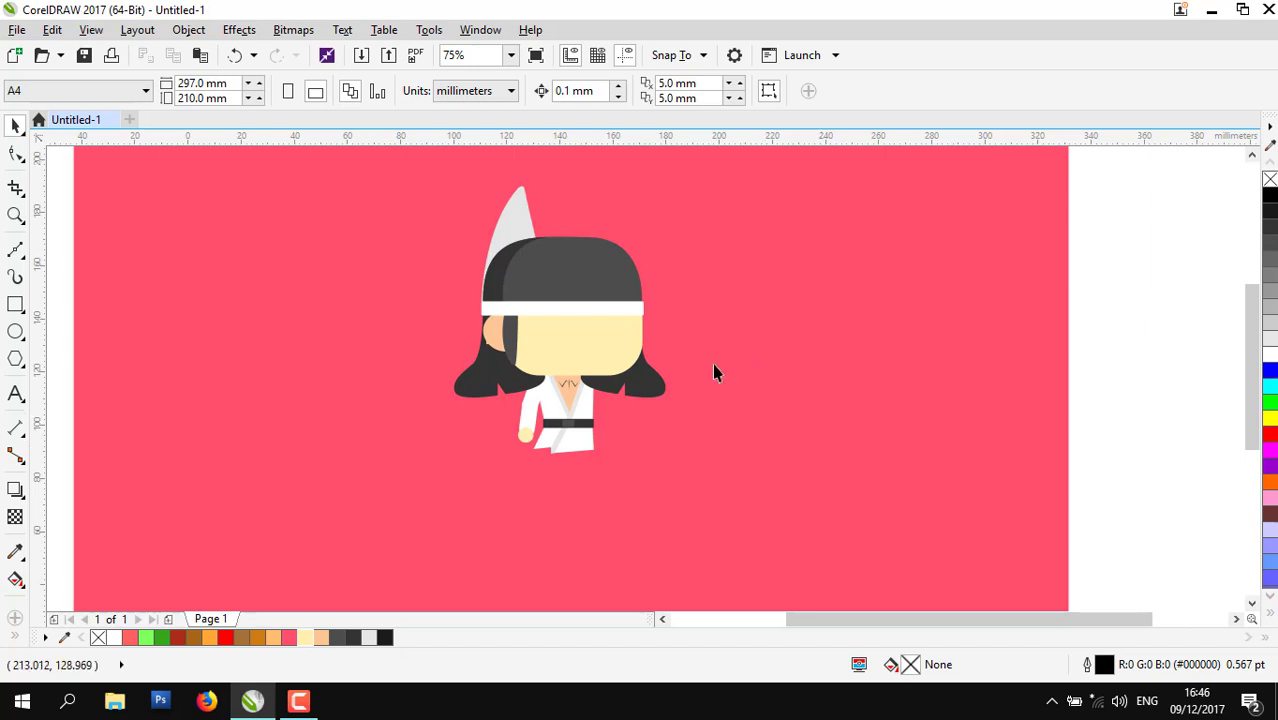
- Nudge the forearm and hand slightly to line up with the upper arm at the elbow
scroll(528, 446, "up", 2)
scroll(535, 316, "up", 1)
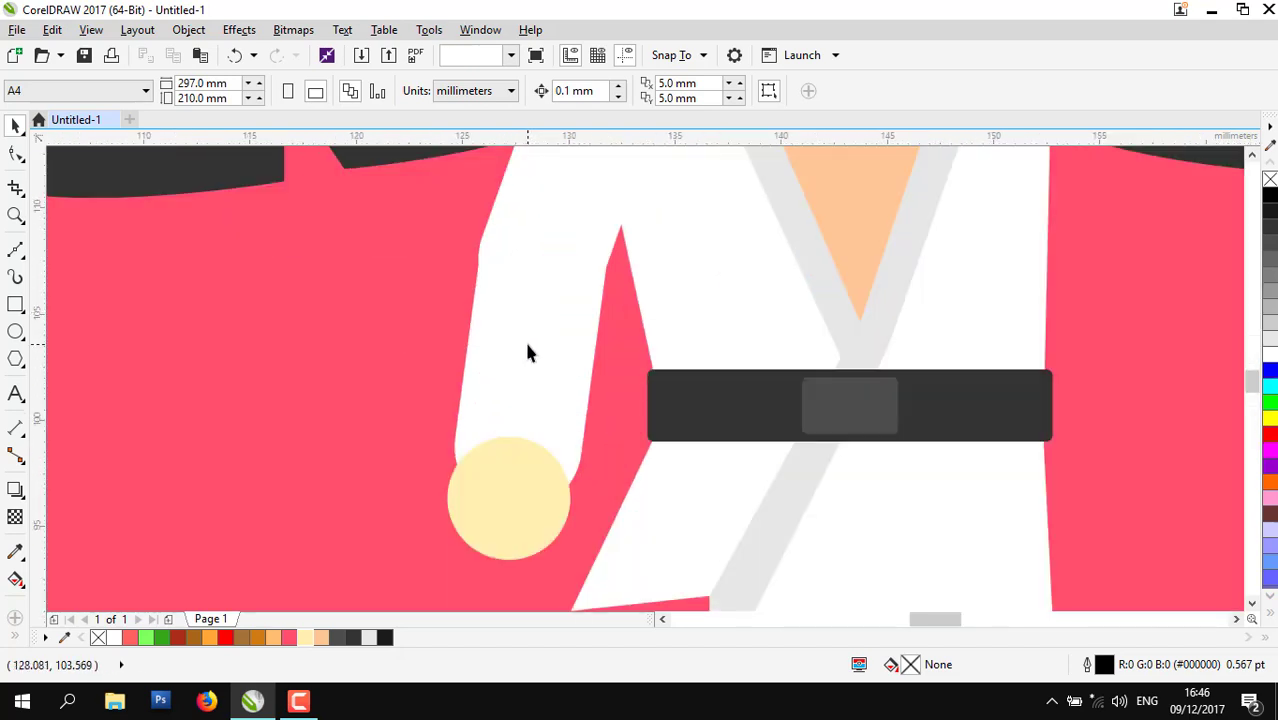
left_click(531, 494)
left_click(517, 311, "shift")
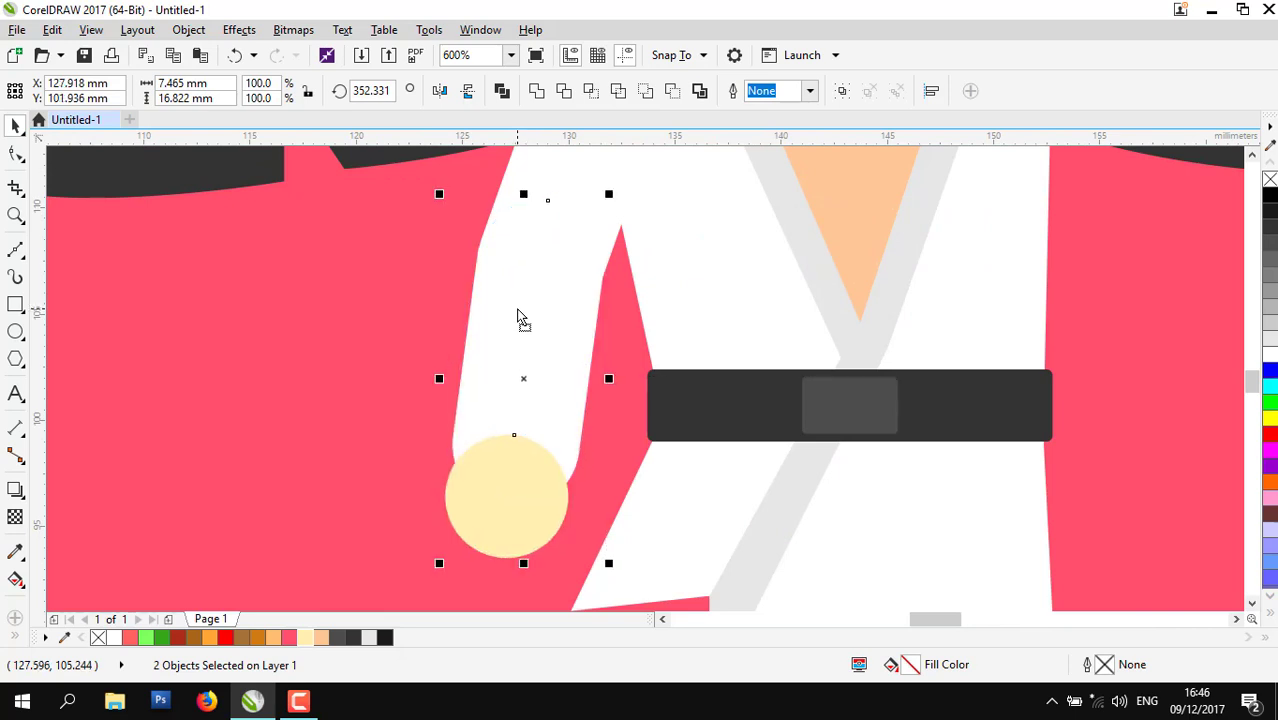
scroll(519, 317, "down", 1)
left_click(887, 378)
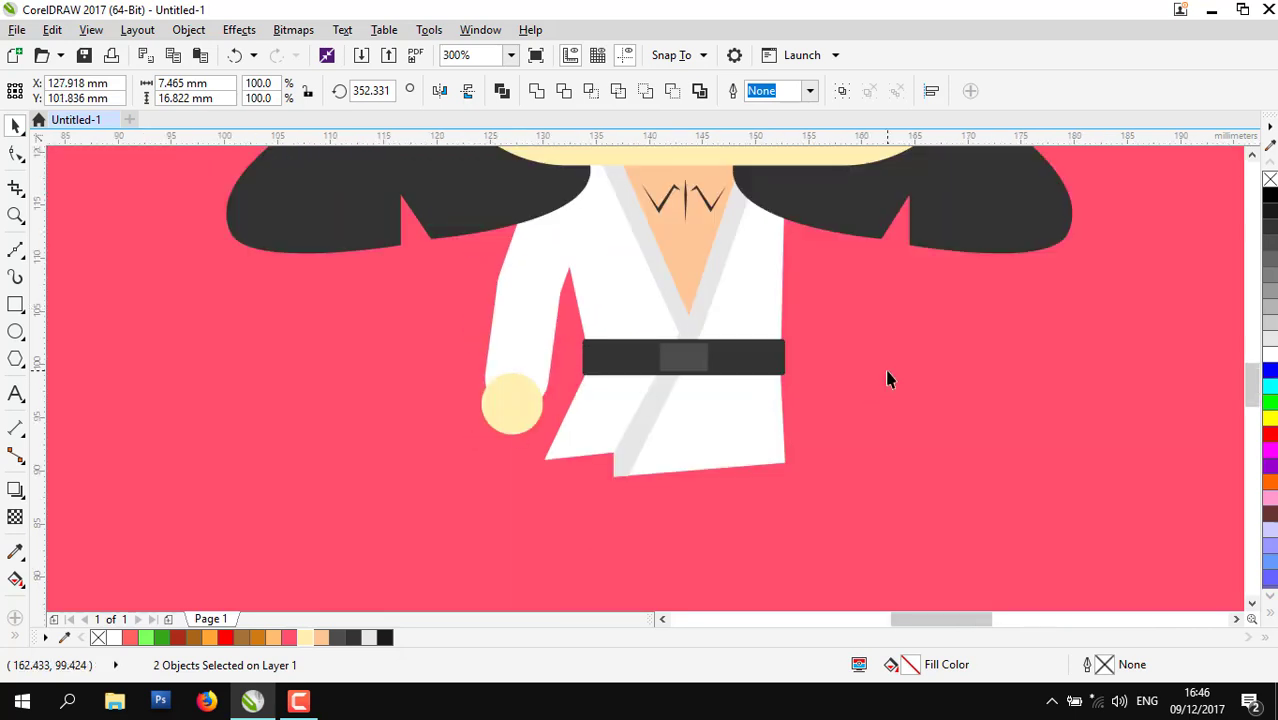
- Duplicate the complete left arm with its hand and move the copy to the other side of the body
left_click(537, 300)
left_click(513, 405, "shift")
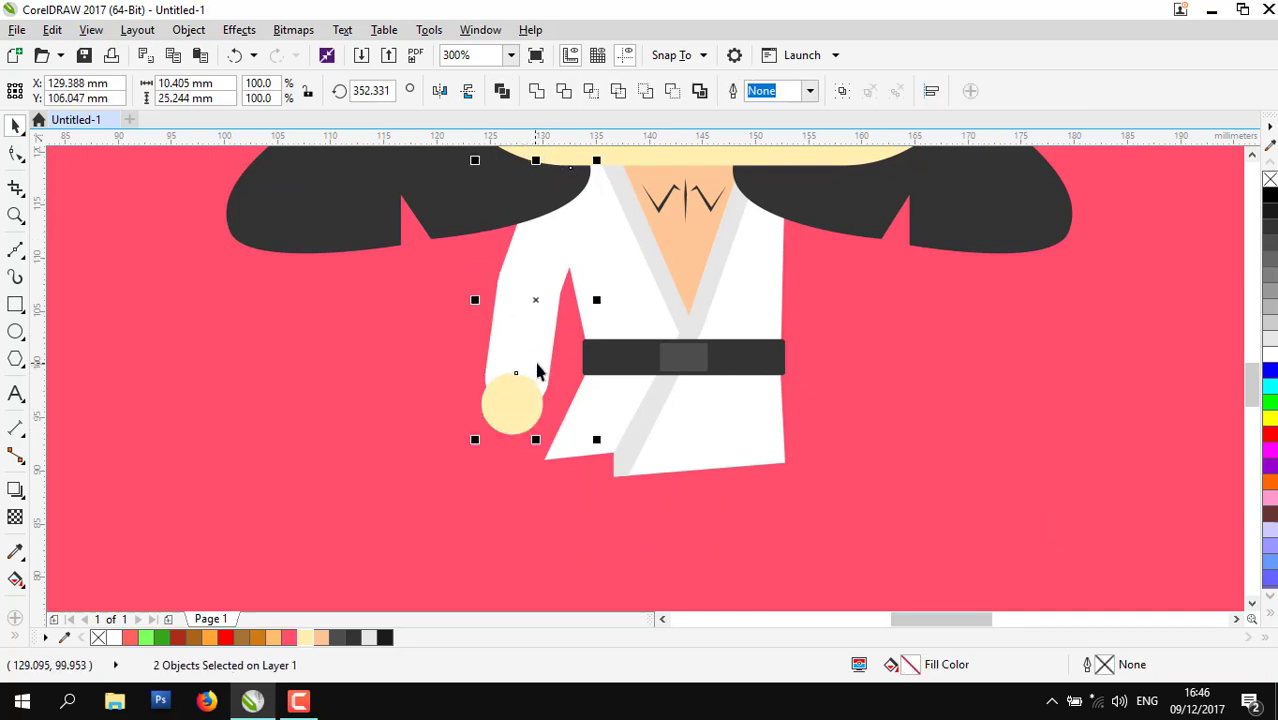
scroll(482, 360, "down", 2)
key("ctrl+c")
key("ctrl+v")
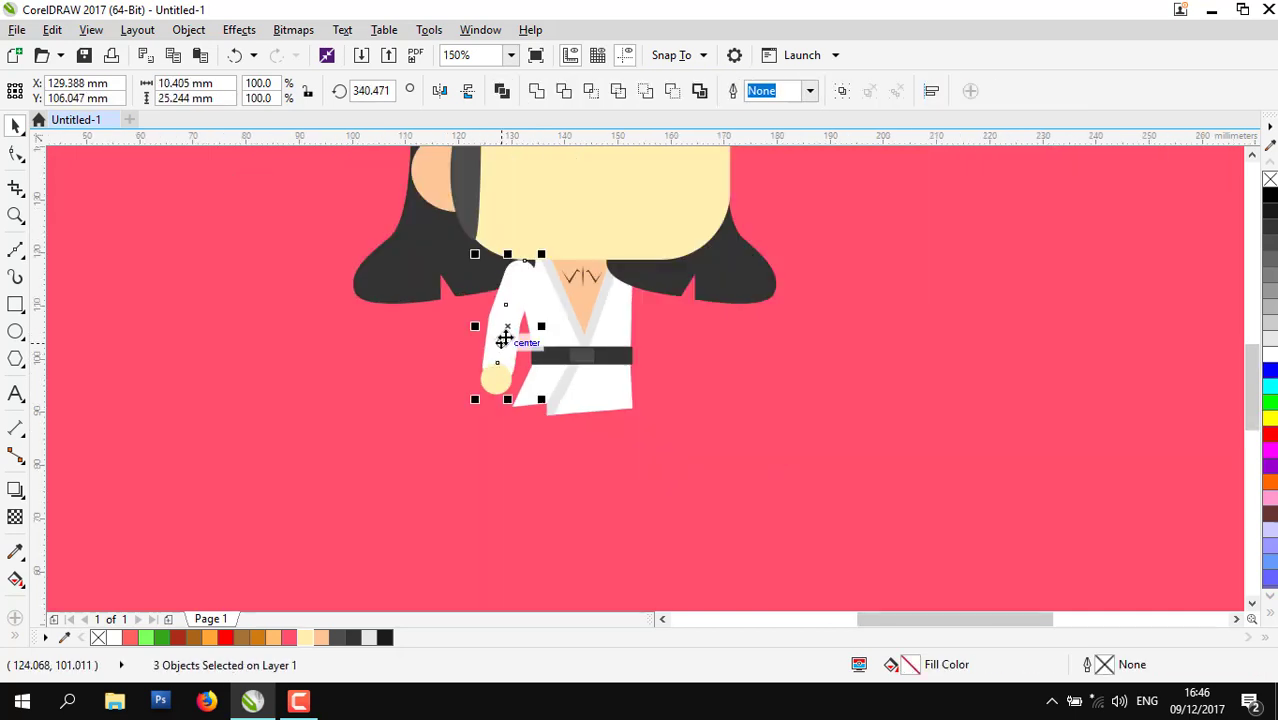
left_click_drag(508, 335, 648, 322)
- Rotate the copied arm outward to about 23.9° and position it at the right shoulder behind the hair
left_click(648, 322)
left_click_drag(678, 392, 735, 345)
left_click(650, 327)
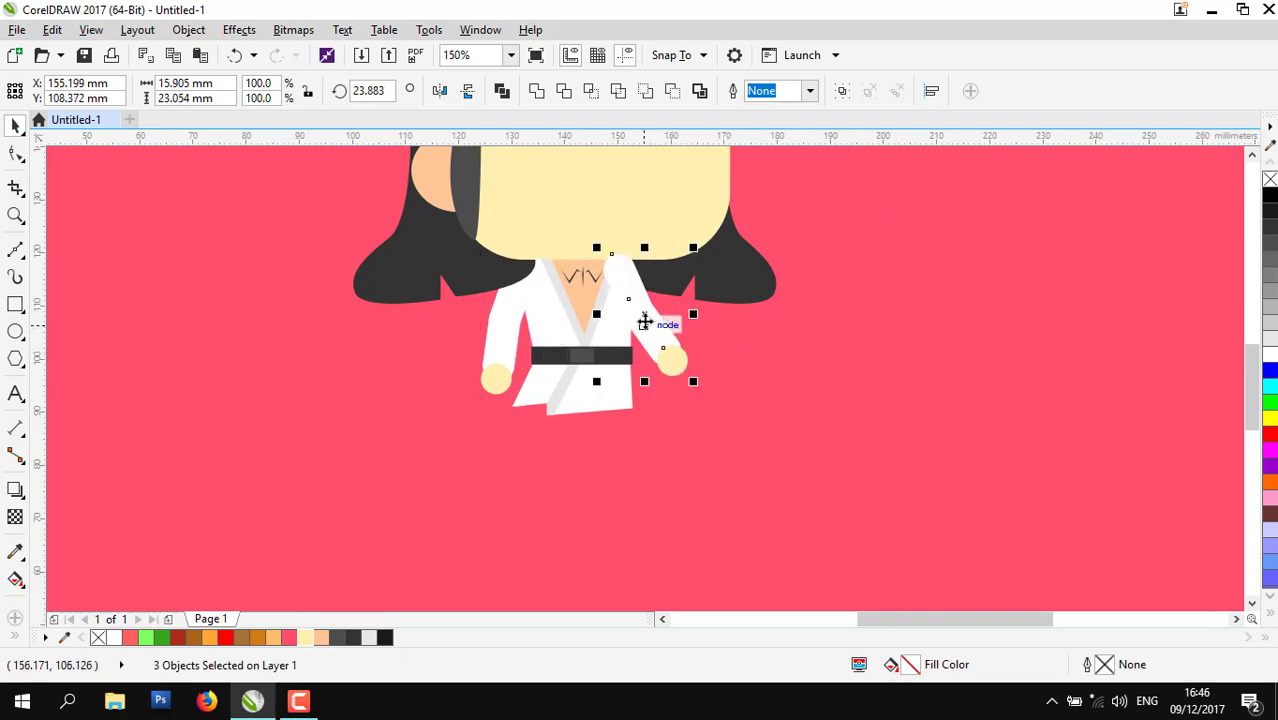
left_click_drag(646, 324, 679, 348)
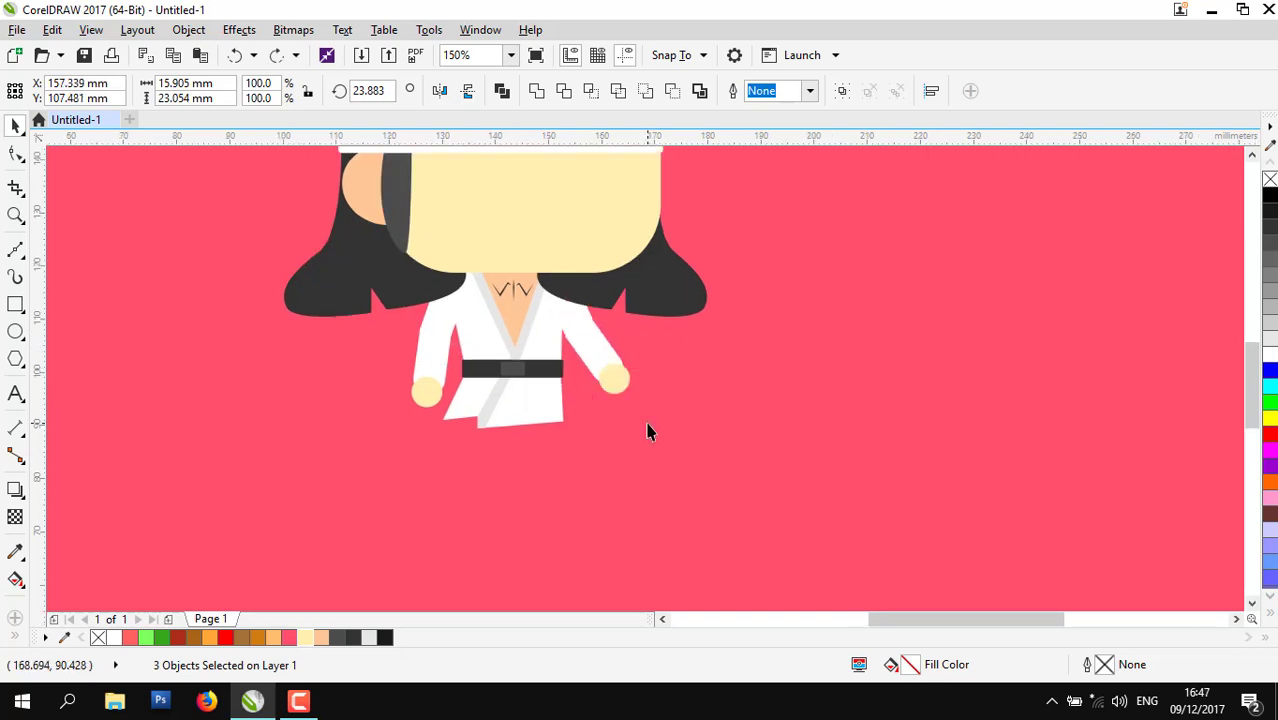
- Duplicate the white upper segment of the left arm below the tunic and rotate the copy upright to 360°
key("Escape")
scroll(651, 428, "down", 2)
scroll(672, 420, "up", 4)
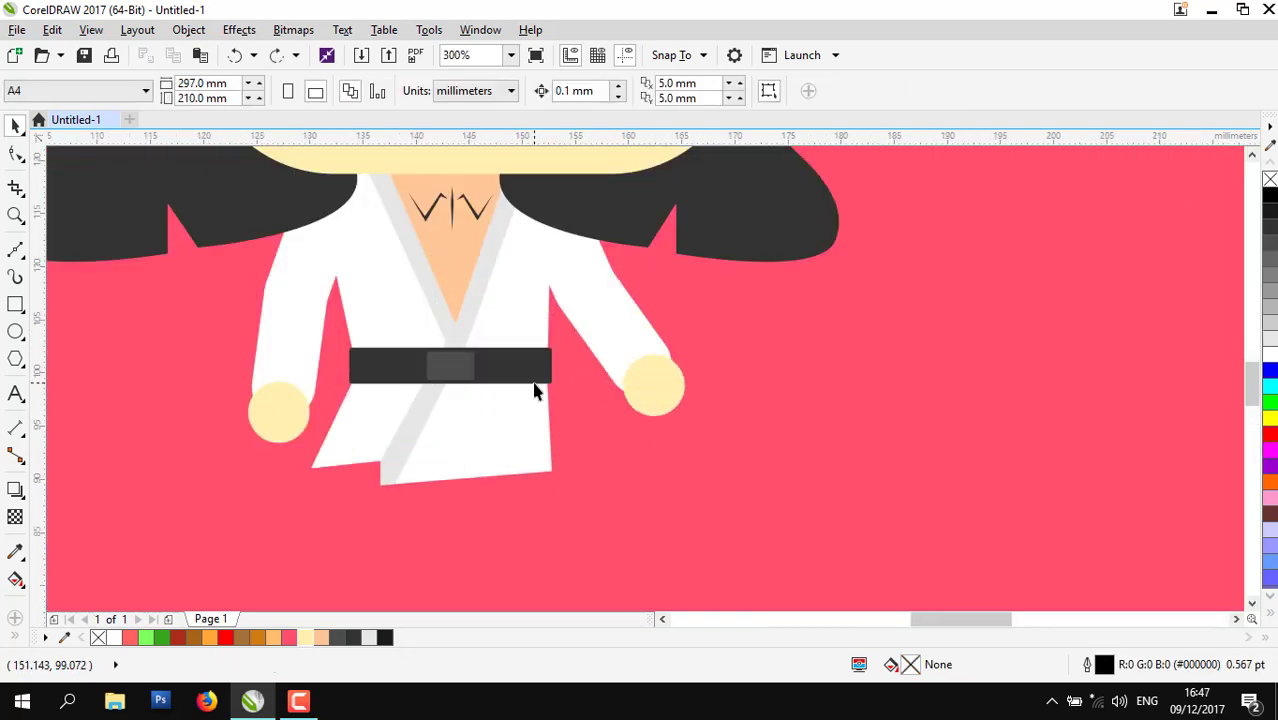
scroll(535, 391, "down", 4)
scroll(457, 340, "up", 2)
left_click(457, 340)
scroll(435, 365, "down", 2)
scroll(447, 432, "up", 2)
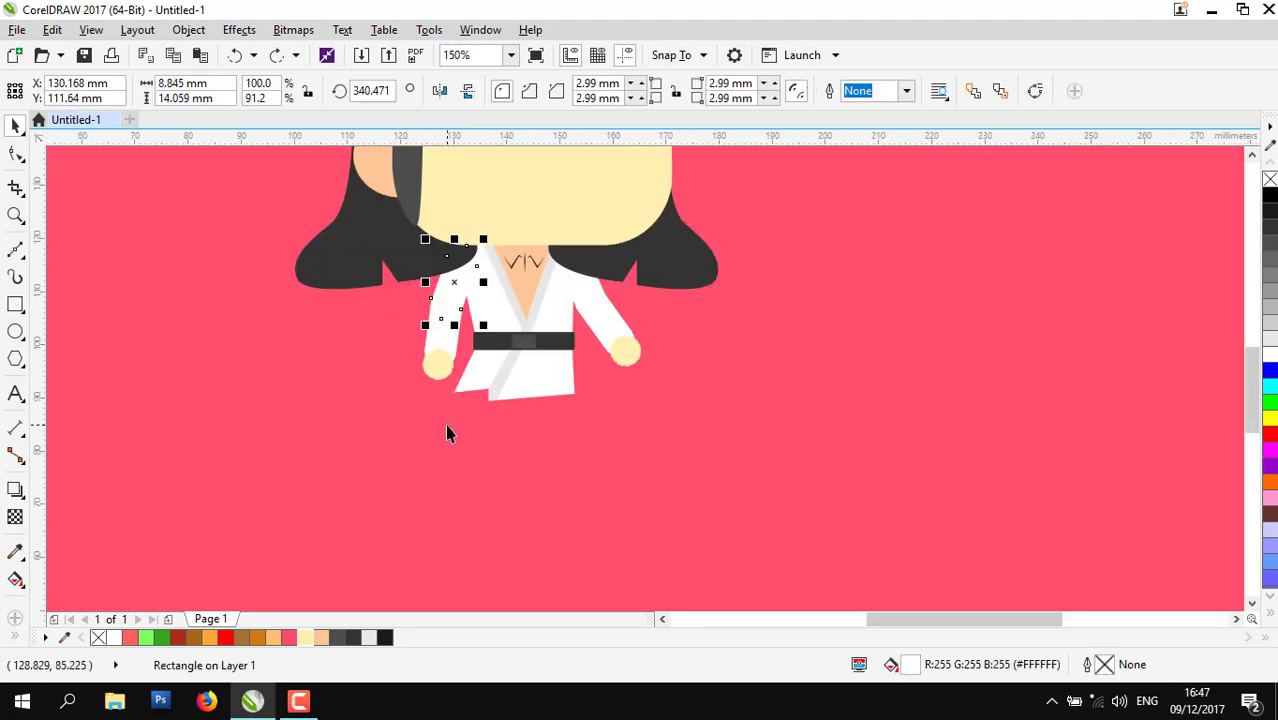
left_click_drag(460, 283, 567, 489)
left_click_drag(600, 530, 626, 537)
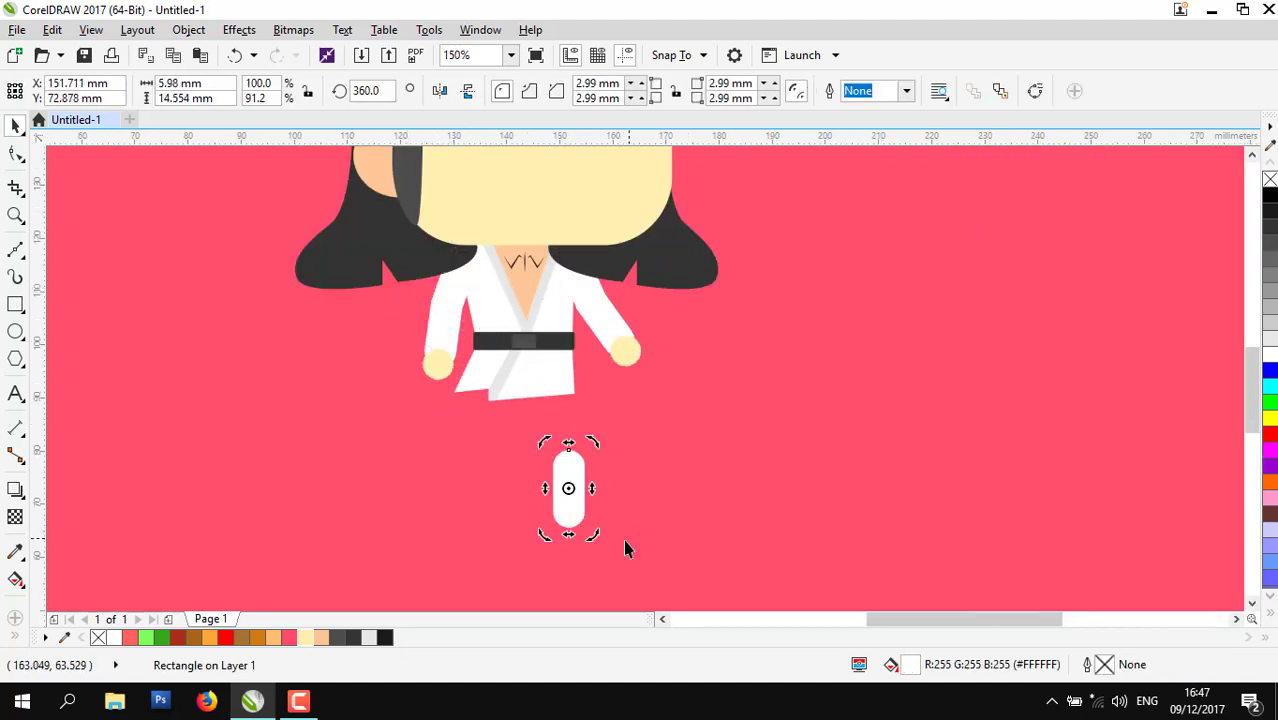
- Duplicate the upright white capsule about 8.4 mm straight down so both overlap into one long leg
scroll(591, 535, "up", 1)
left_click(592, 535)
left_click(566, 473)
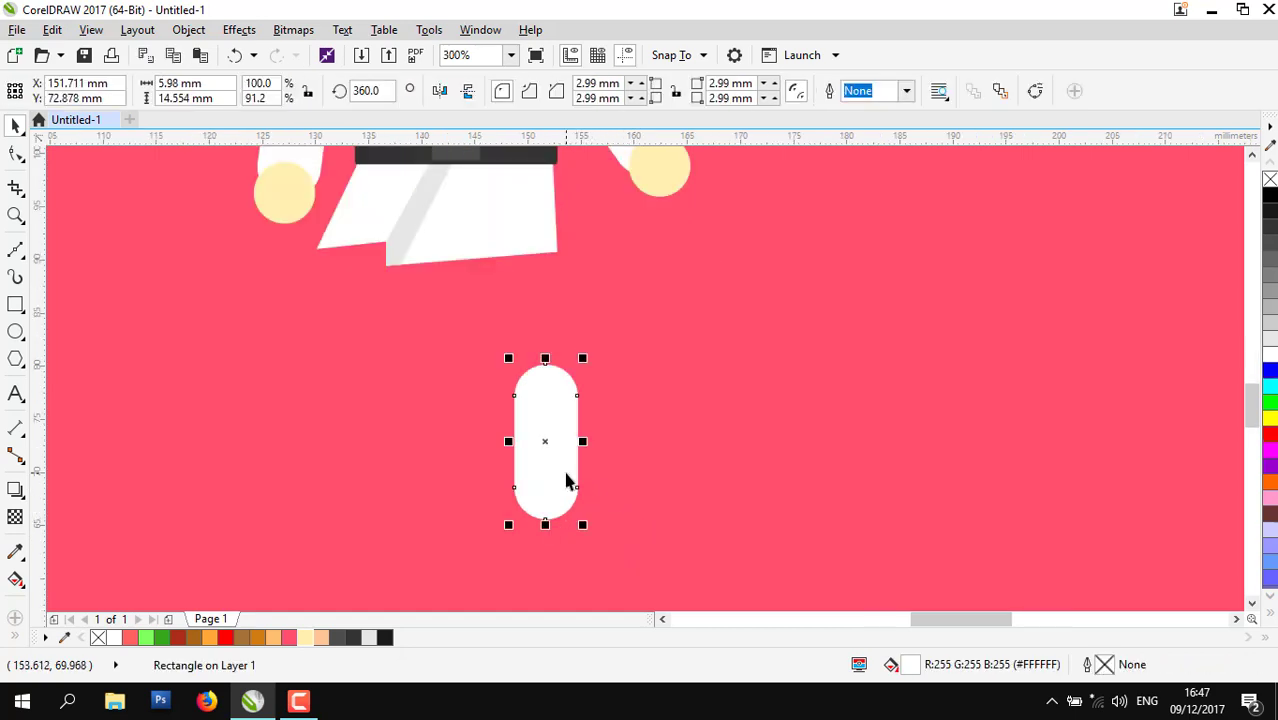
scroll(499, 427, "down", 2)
left_click_drag(524, 438, 528, 481)
scroll(528, 481, "up", 2)
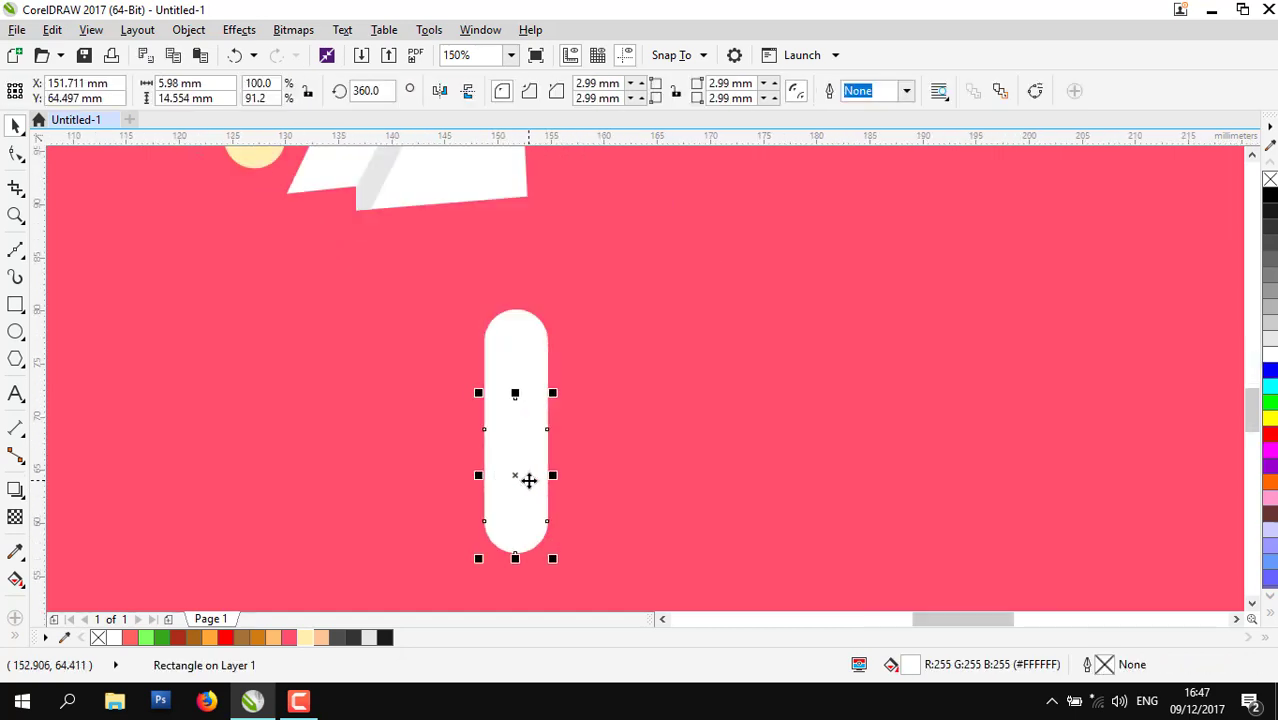
- Convert the lower capsule to curves and delete the extra nodes around its bottom end
left_click(1001, 91)
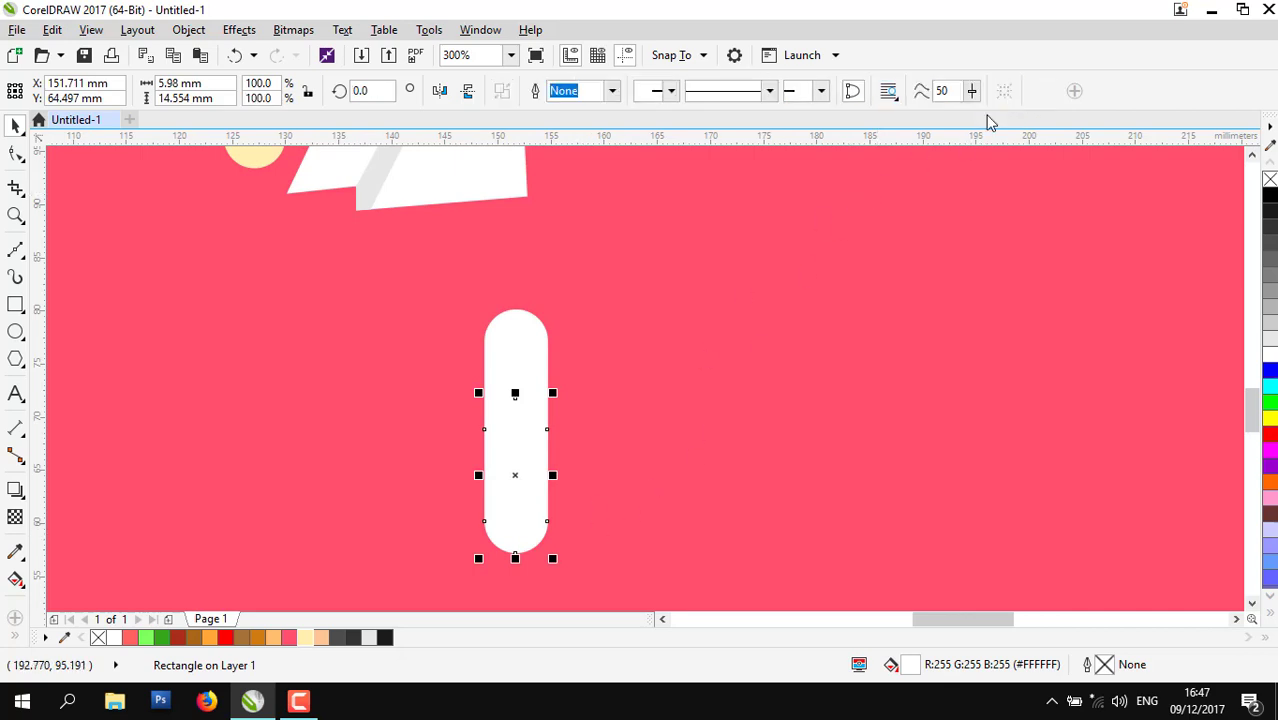
scroll(500, 574, "up", 2)
left_click(16, 153)
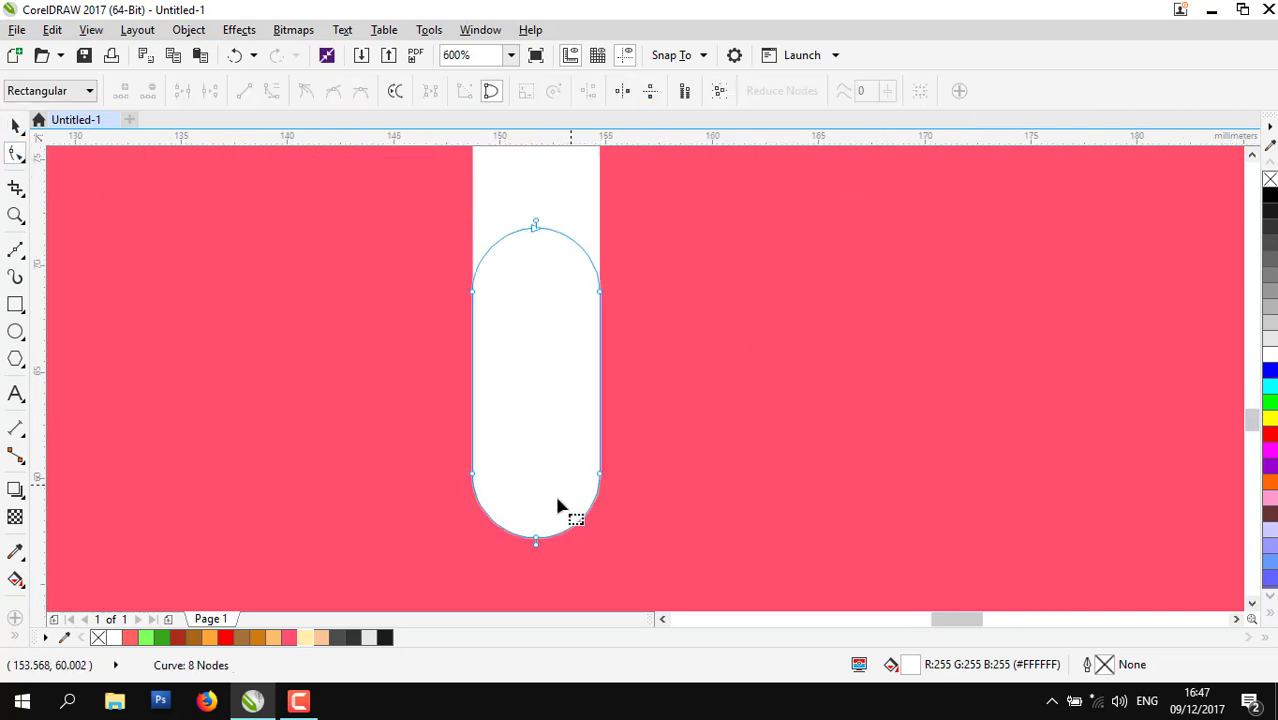
left_click(535, 543)
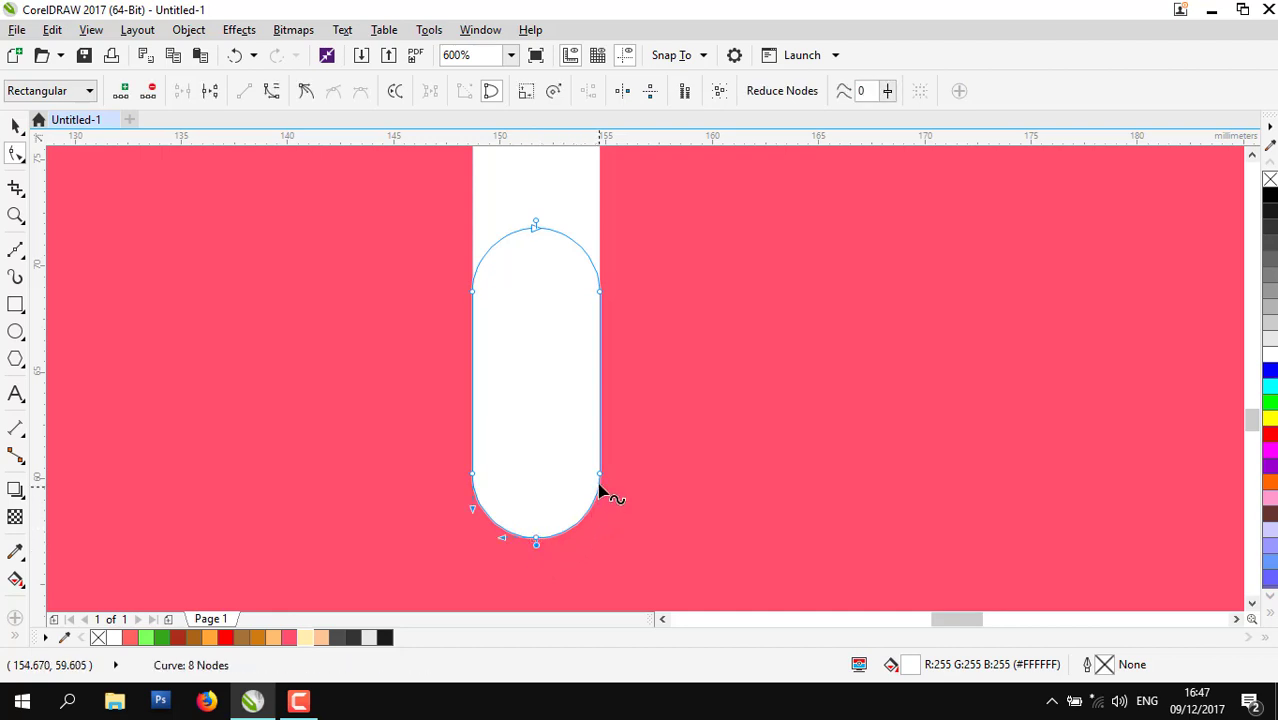
key("Delete")
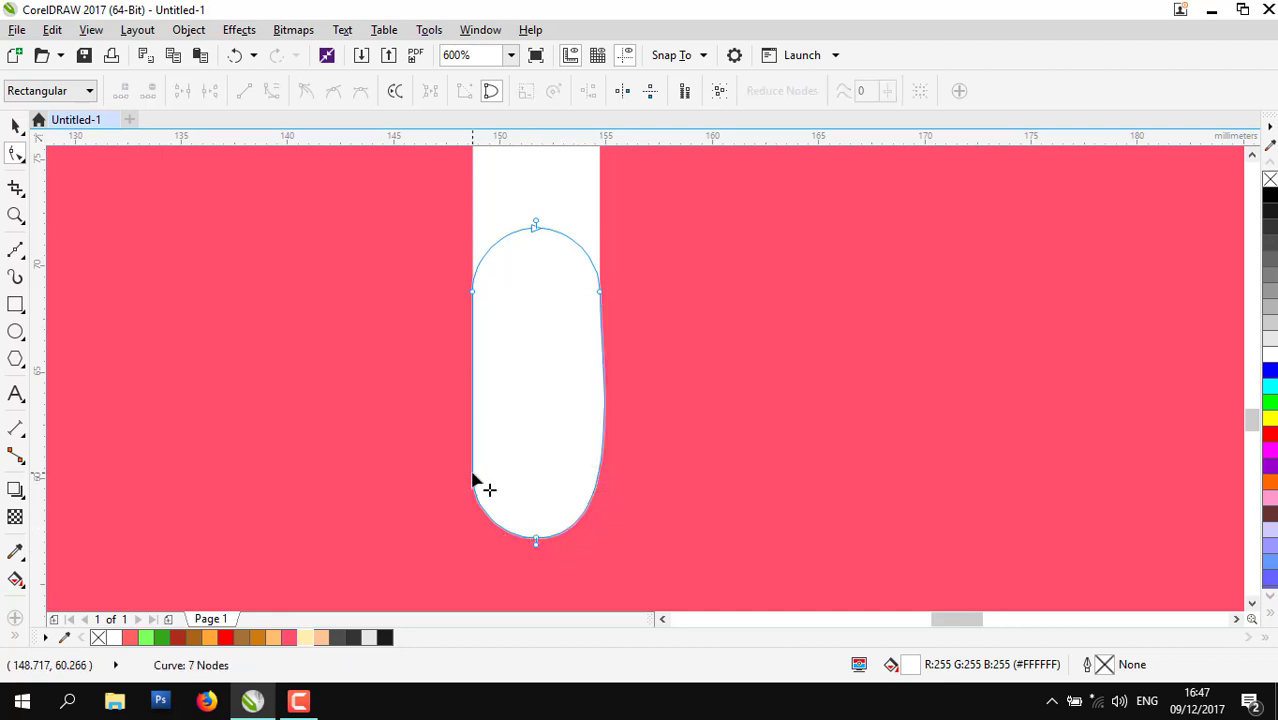
left_click(474, 486)
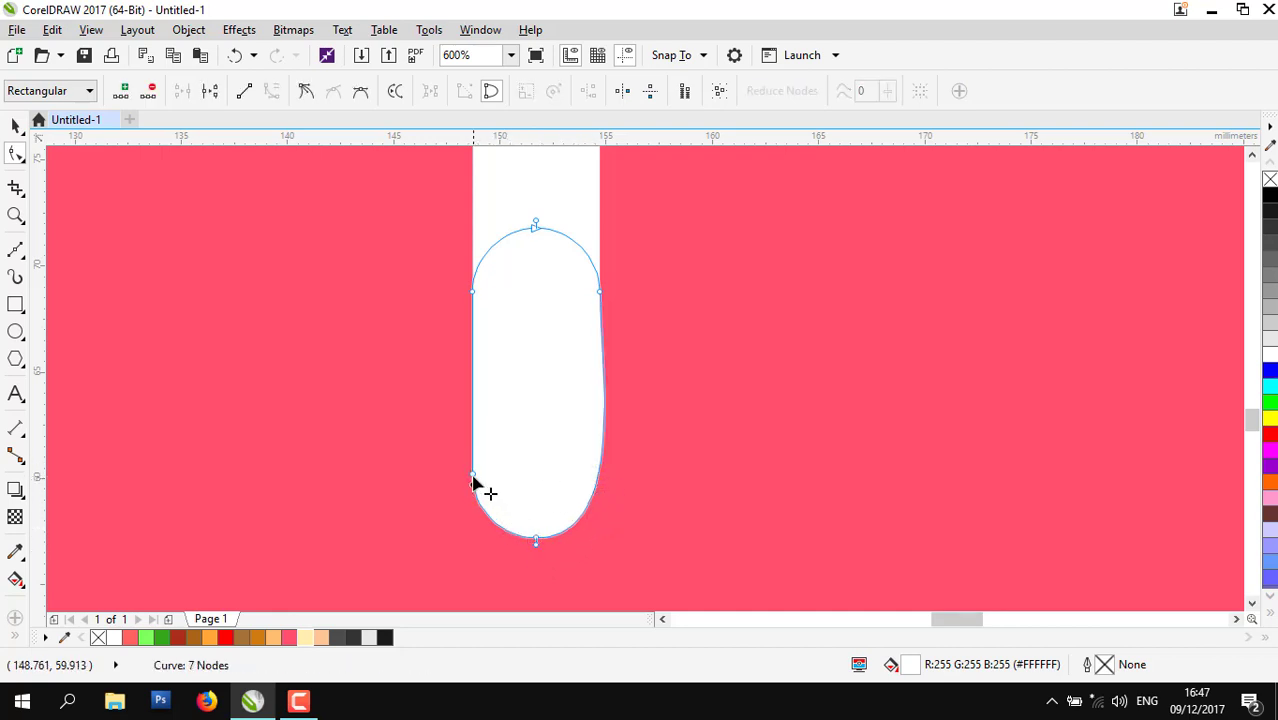
left_click(474, 475)
key("Delete")
left_click(534, 545)
key("Delete")
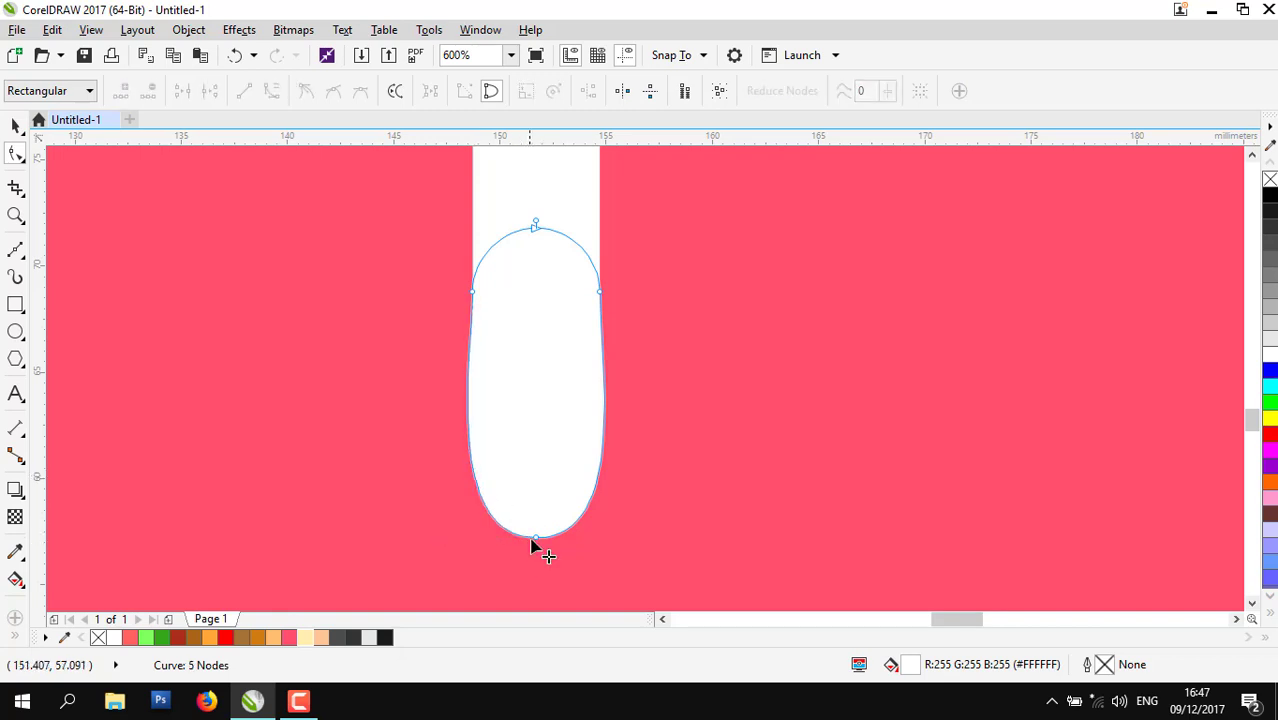
- Adjust the curve handles of the lower capsule's bottom node so the leg tapers to a narrow rounded foot
left_click(536, 539)
left_click_drag(625, 540, 599, 538)
left_click_drag(440, 539, 485, 540)
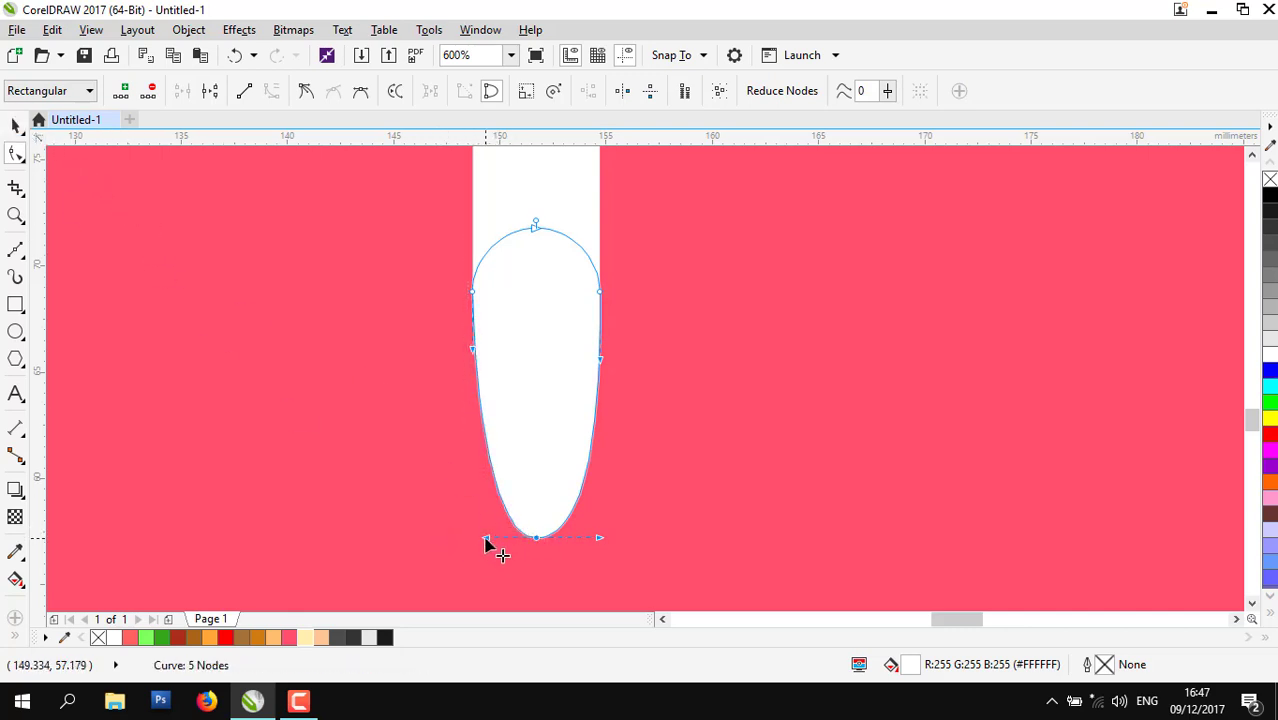
left_click_drag(485, 541, 472, 538)
left_click(16, 125)
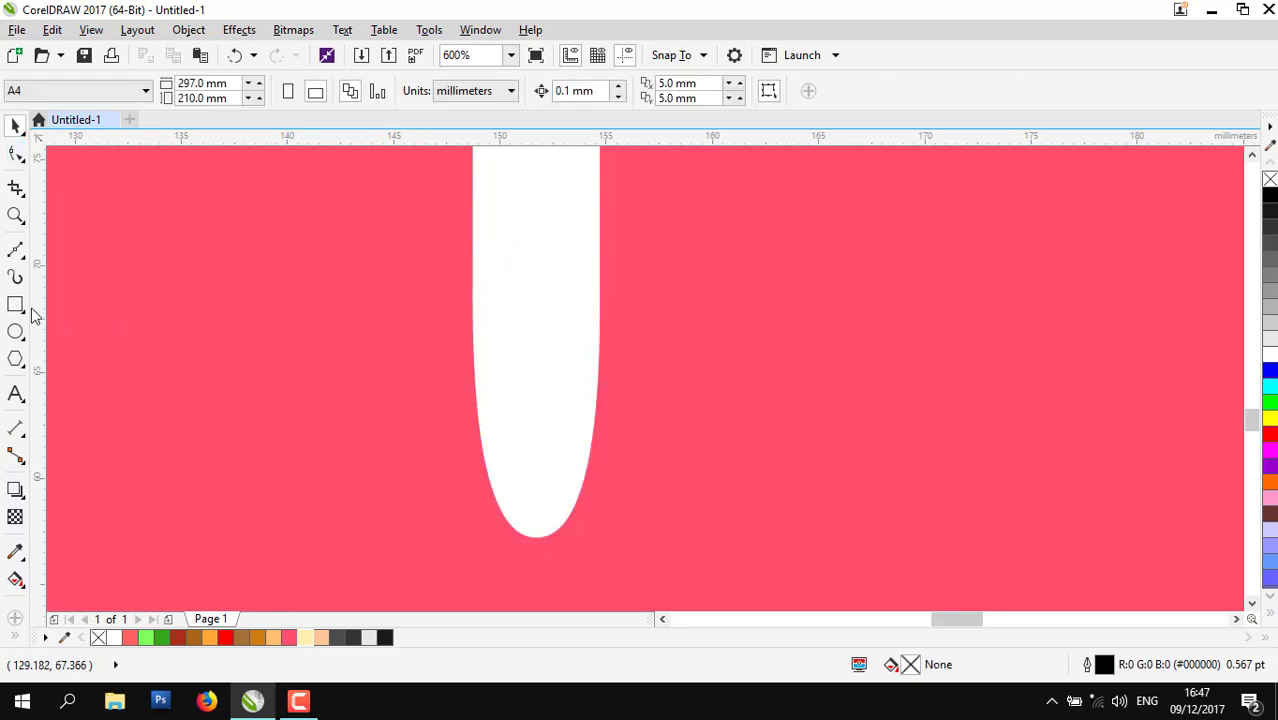
- Draw a rectangle about 10.7 × 8.7 mm over the tapered foot end and intersect it with the lower leg
left_click(15, 304)
left_click_drag(455, 383, 684, 568)
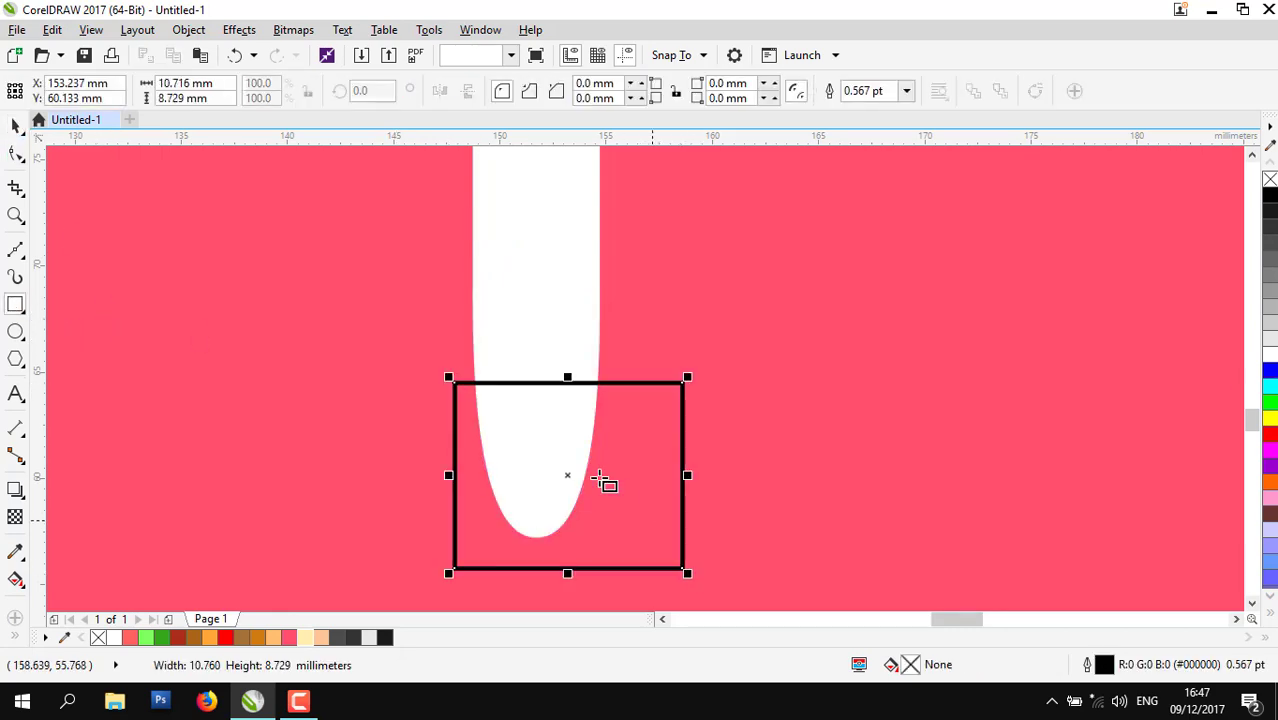
left_click(553, 363)
left_click(623, 423, "shift")
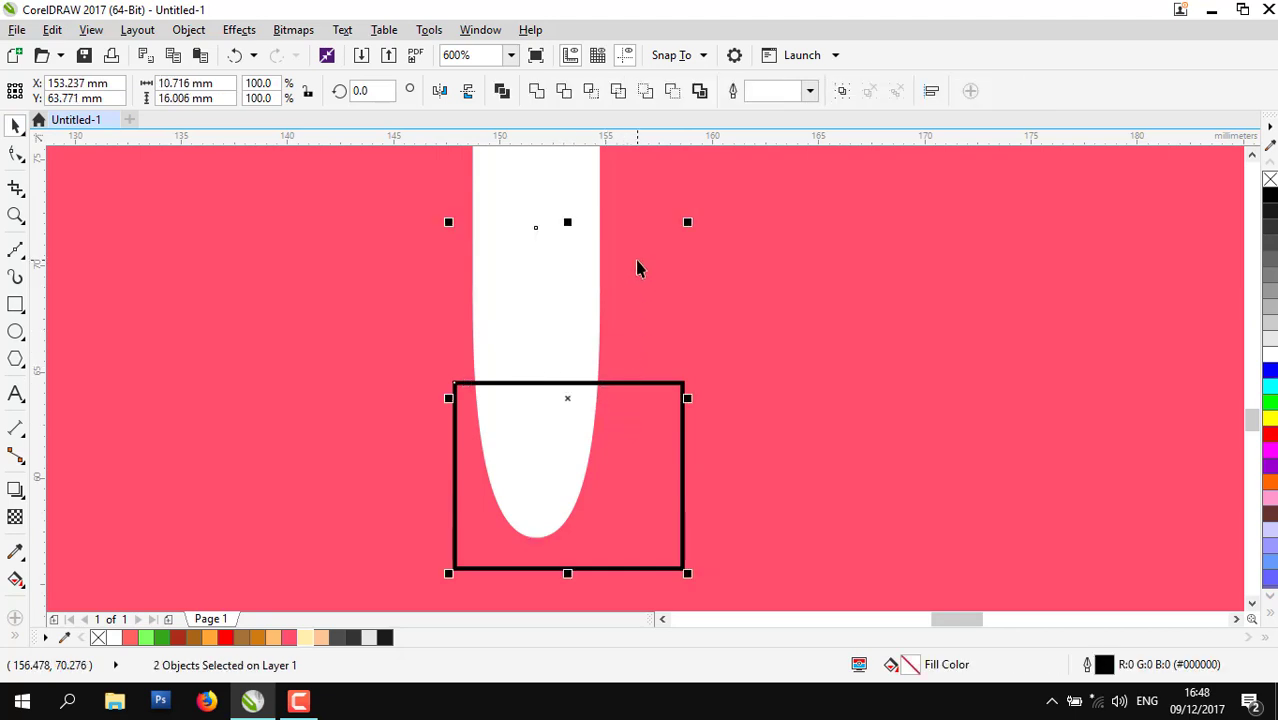
left_click(591, 90)
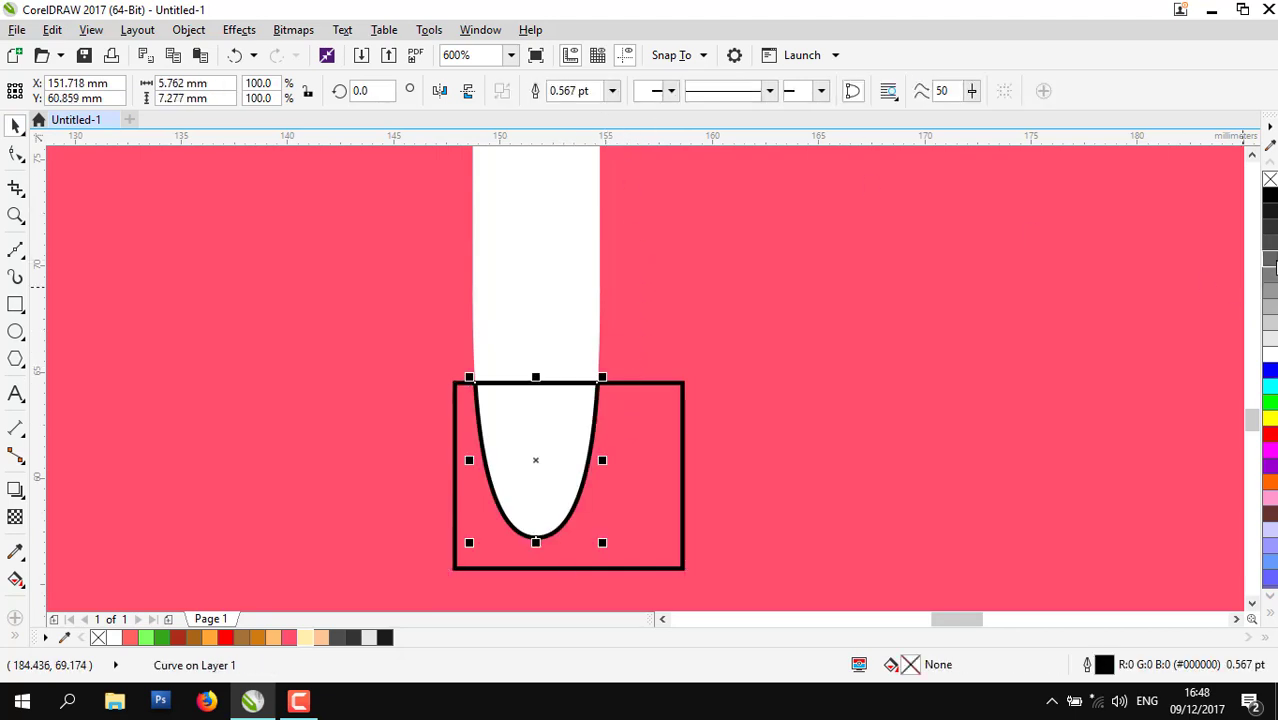
- Fill the intersected foot piece with dark gray #333333 and remove its outline
left_click(1270, 256)
left_click(1270, 227)
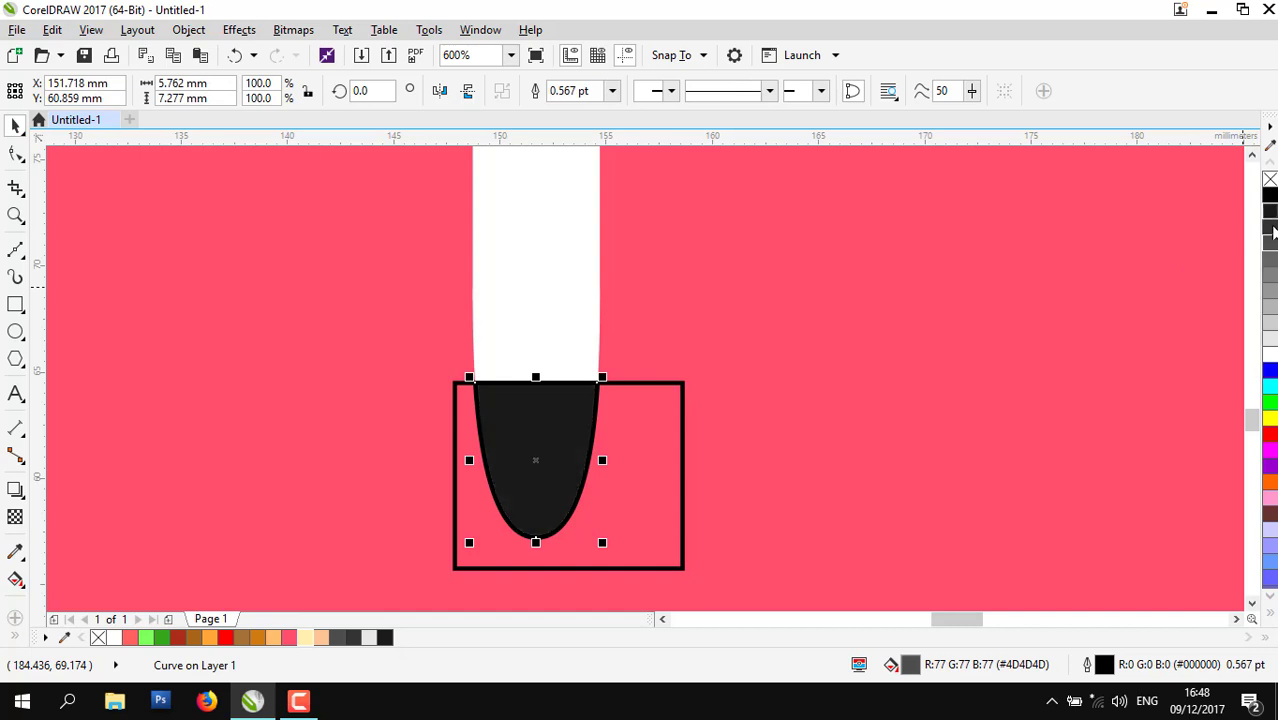
right_click(1270, 179)
key("Escape")
- Reduce the rectangle to a strip about 1.45 mm high across the lower foot and intersect it with the dark piece
left_click(610, 480)
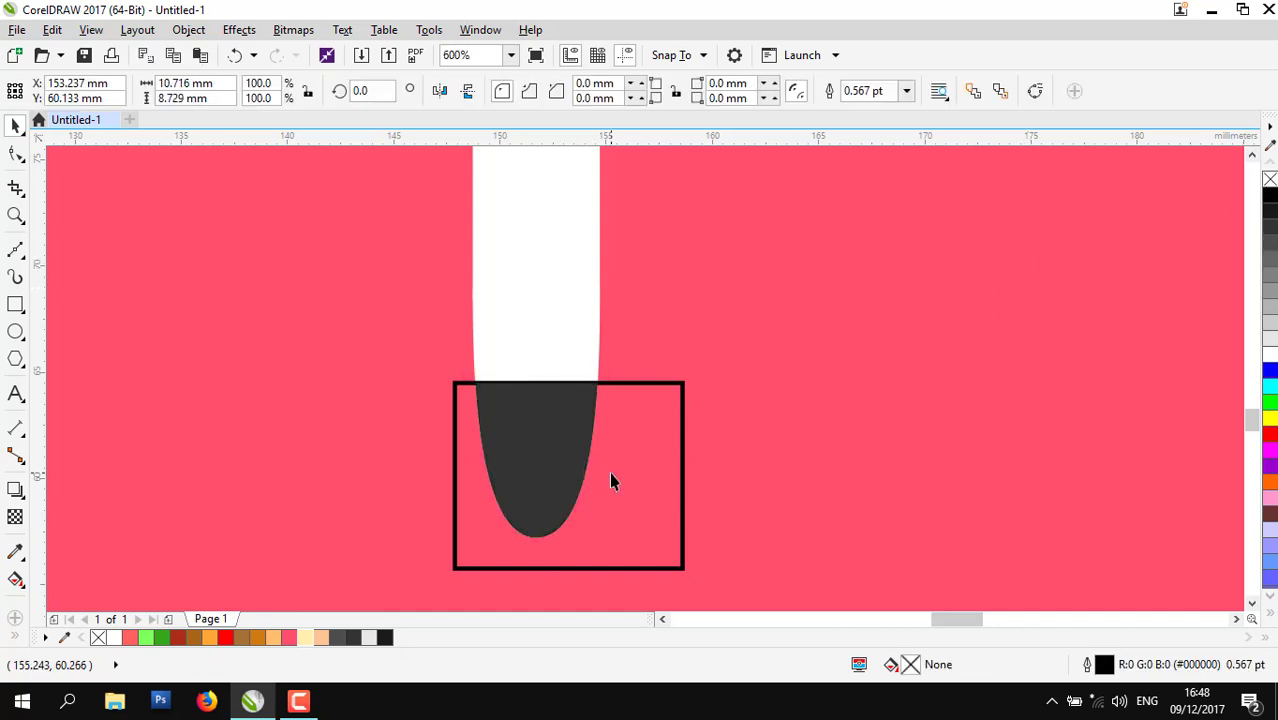
left_click_drag(568, 378, 567, 492)
left_click(566, 442, "shift")
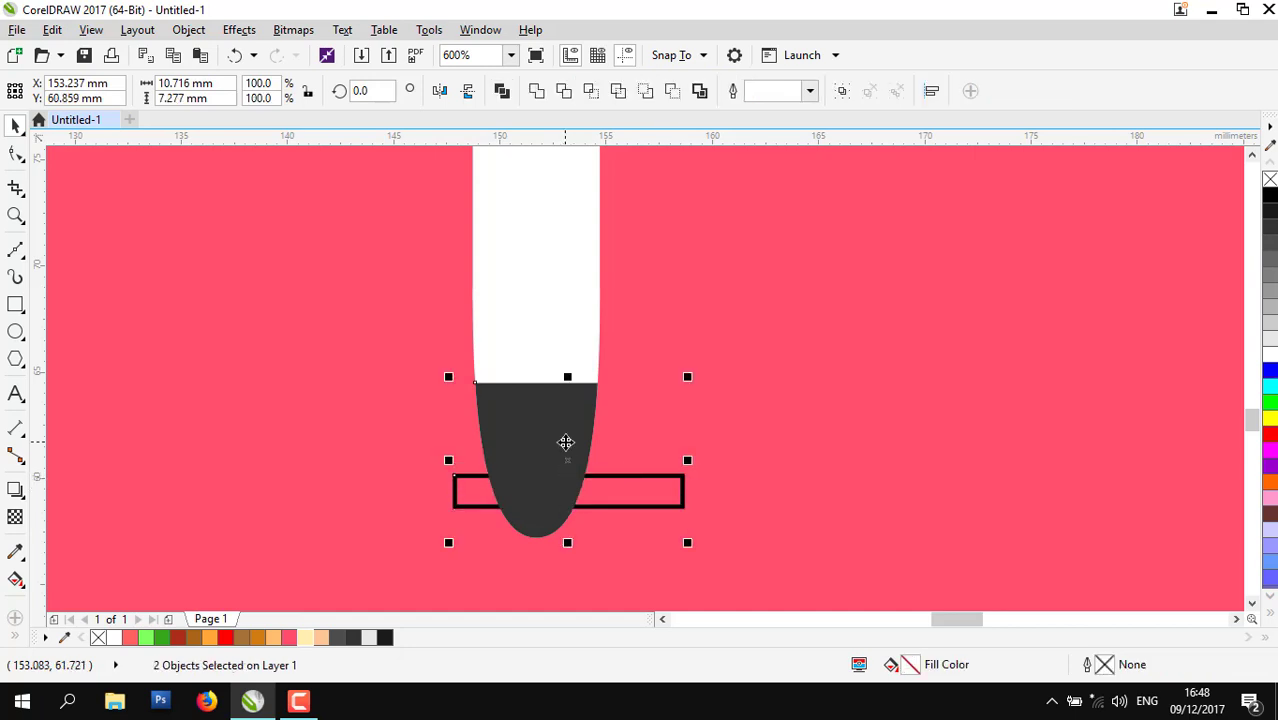
left_click(591, 91)
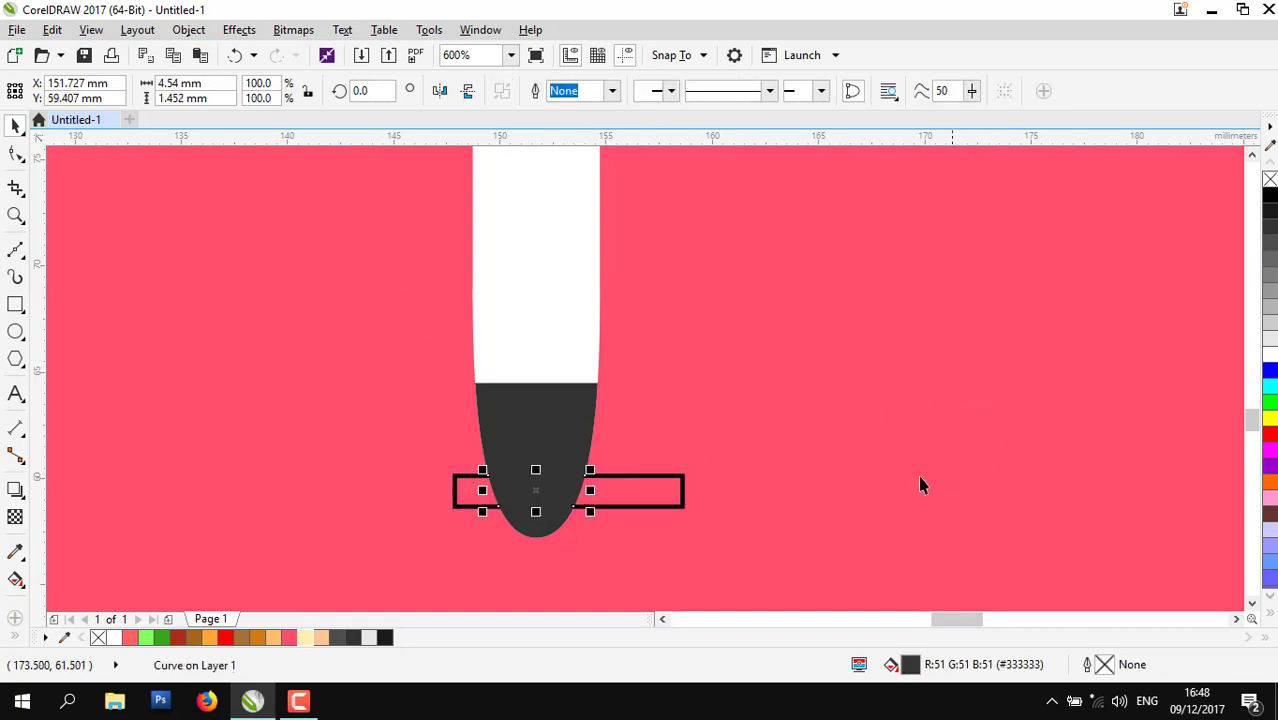
- Fill the new foot strip with the pale yellow skin color and delete the helper rectangle
left_click(311, 637)
left_click(640, 499)
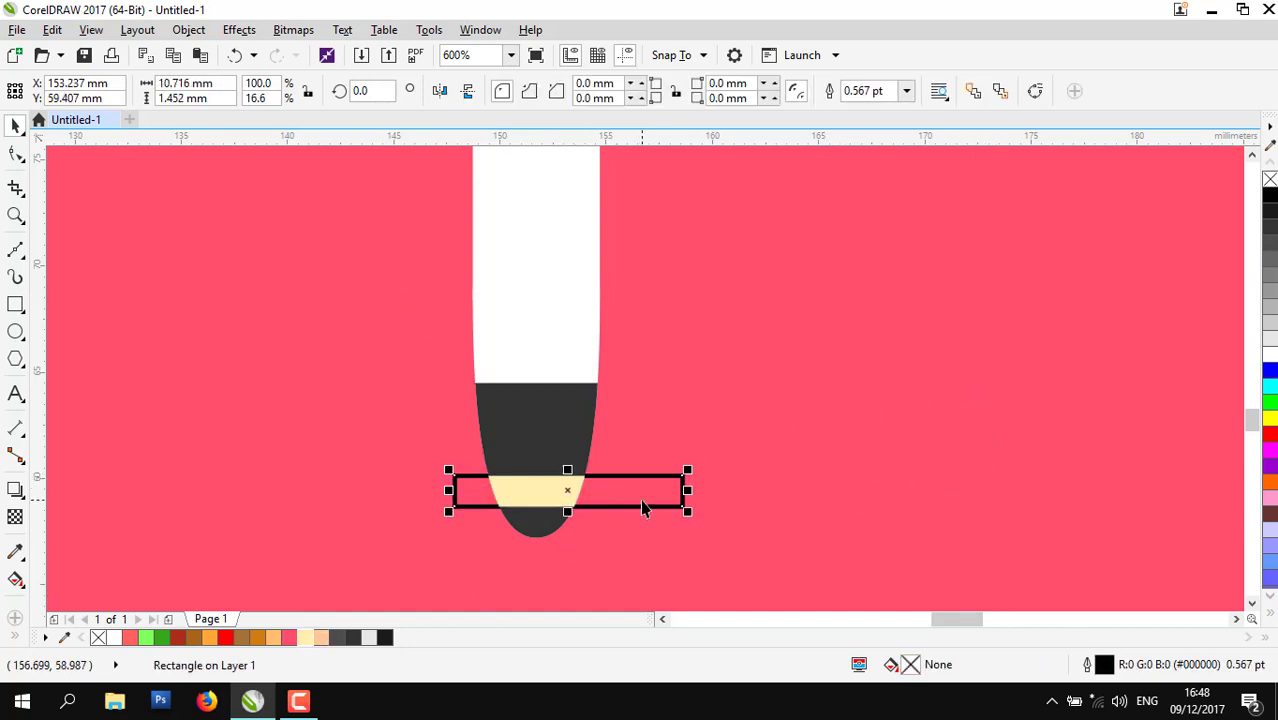
key("Delete")
- Move the complete leg under the left part of the tunic and order it behind the clothes, just above the background
scroll(524, 497, "down", 3)
left_click_drag(567, 528, 507, 358)
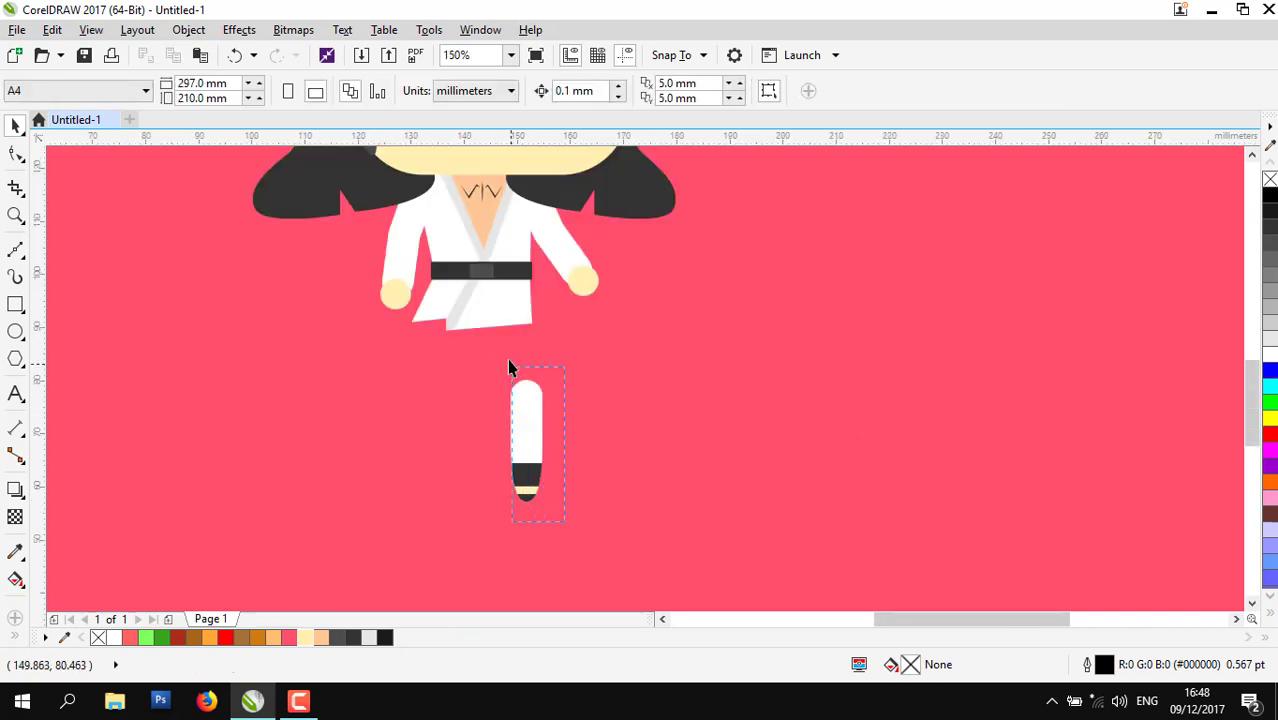
mouse_move(528, 428)
left_mouse_down()
mouse_move(460, 373)
mouse_move(446, 343)
left_mouse_up()
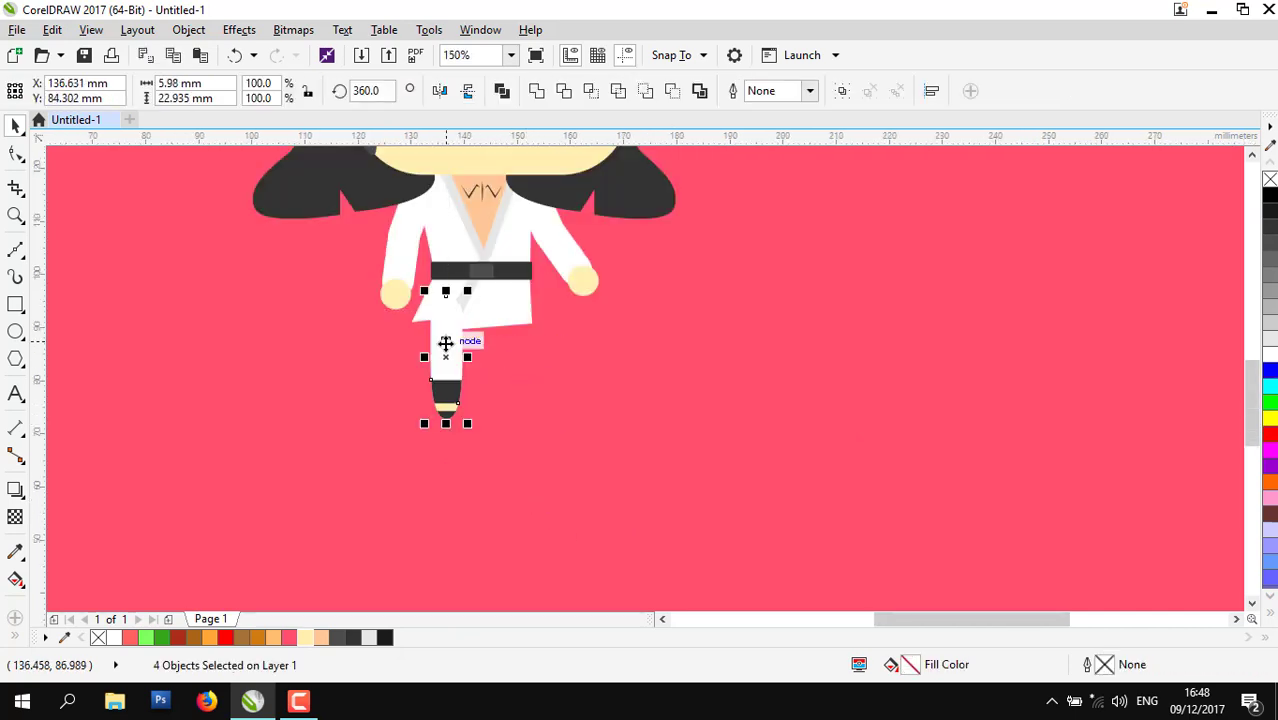
key("shift+Page_Down")
key("ctrl+Page_Up")
scroll(455, 418, "down", 1)
scroll(474, 405, "up", 1)
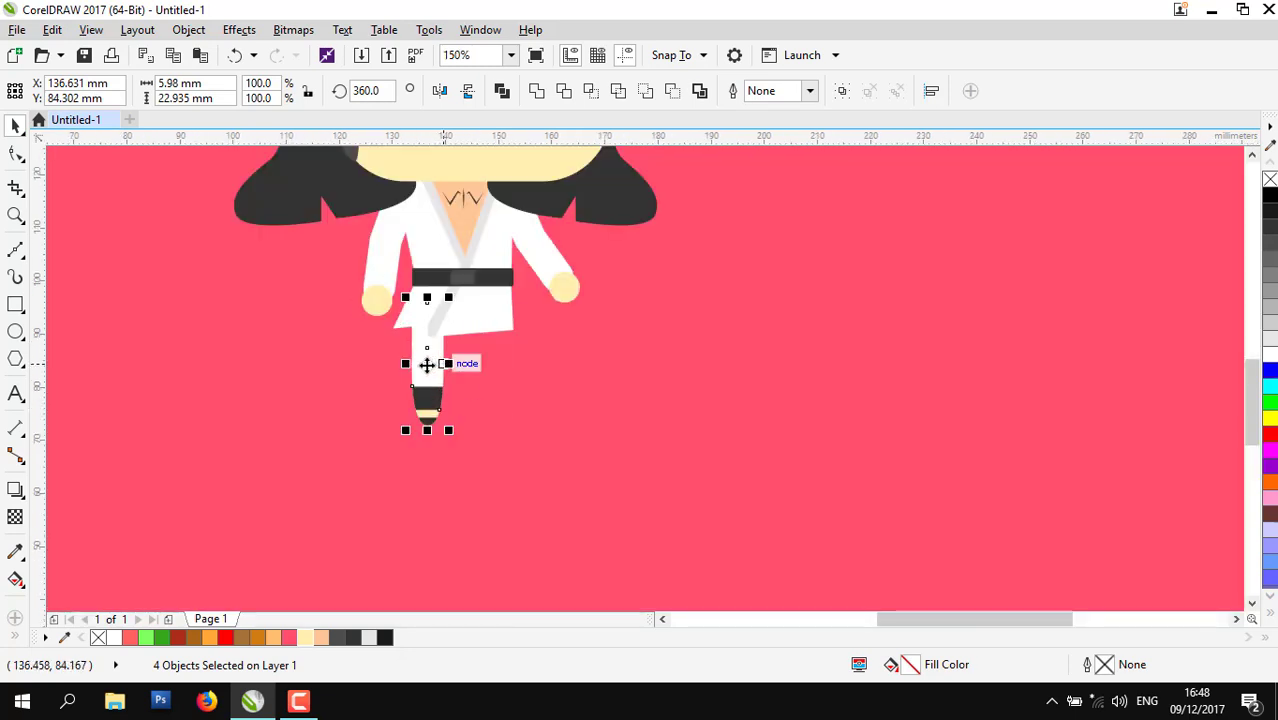
- Rotate the leg to about 352.3° and nudge it sideways into line under the tunic
left_click(428, 363)
scroll(430, 365, "up", 1)
left_click_drag(464, 458, 458, 461)
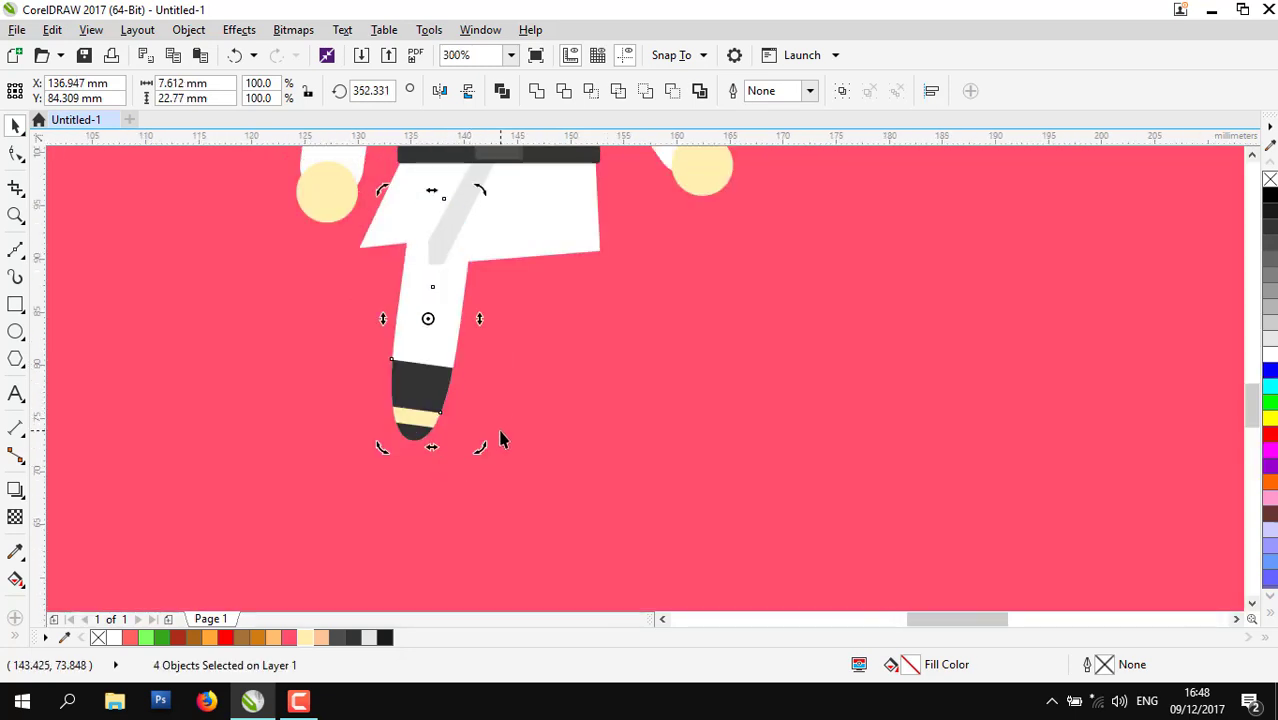
key("Right")
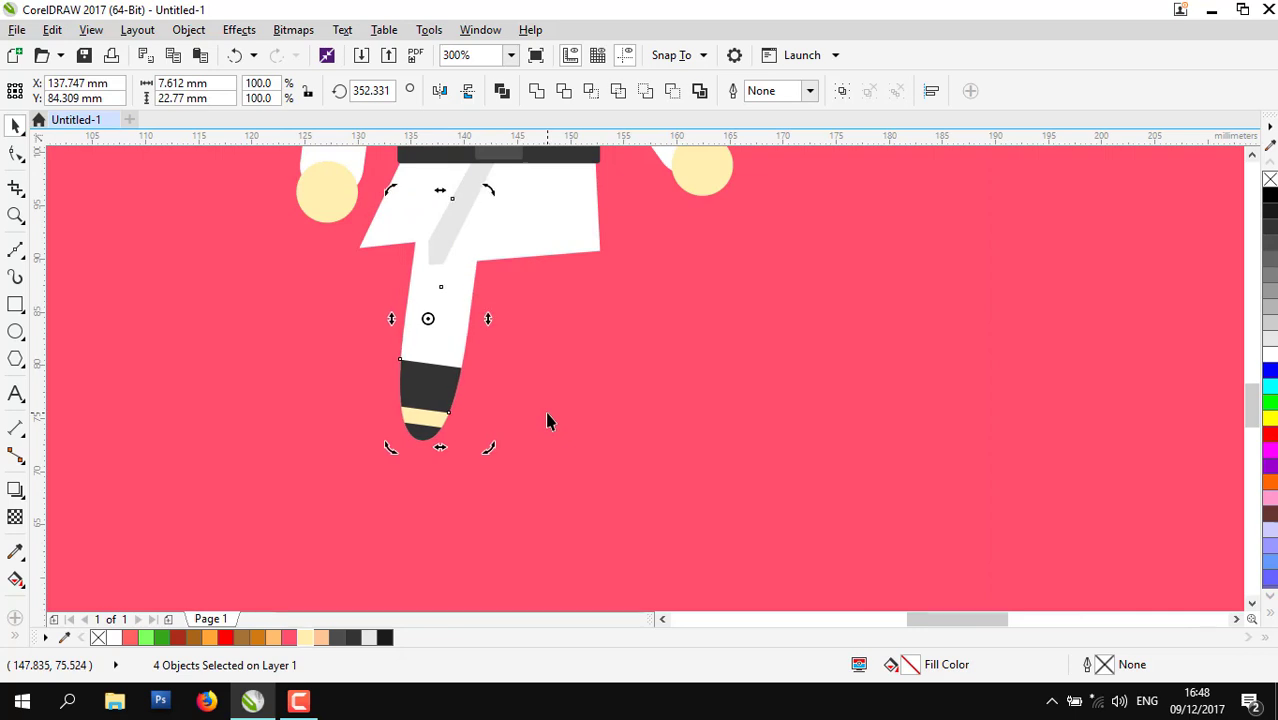
key("Left")
key("Left")
key("Left")
key("Left")
left_click(547, 415)
- Select all four pieces of the leg and duplicate them horizontally toward the right side of the tunic
scroll(397, 389, "down", 2)
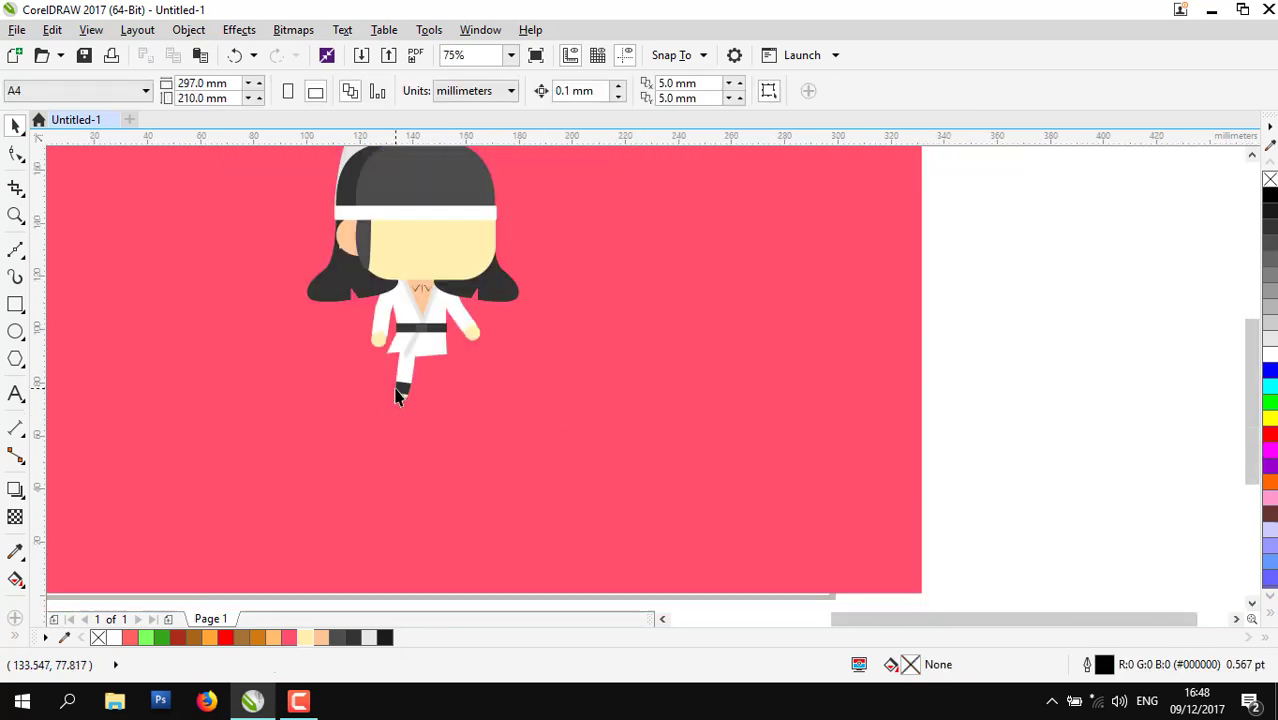
scroll(405, 389, "up", 1)
scroll(407, 381, "up", 1)
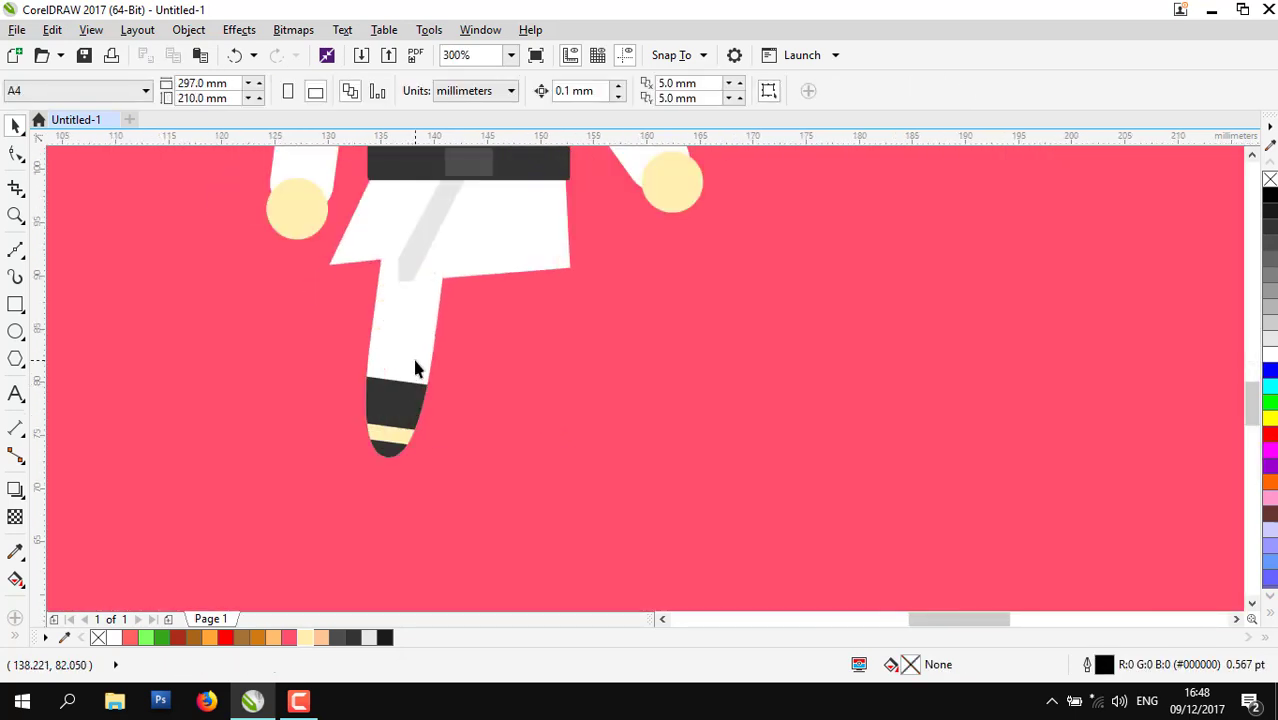
scroll(416, 369, "down", 1)
scroll(411, 337, "up", 1)
left_click(410, 330)
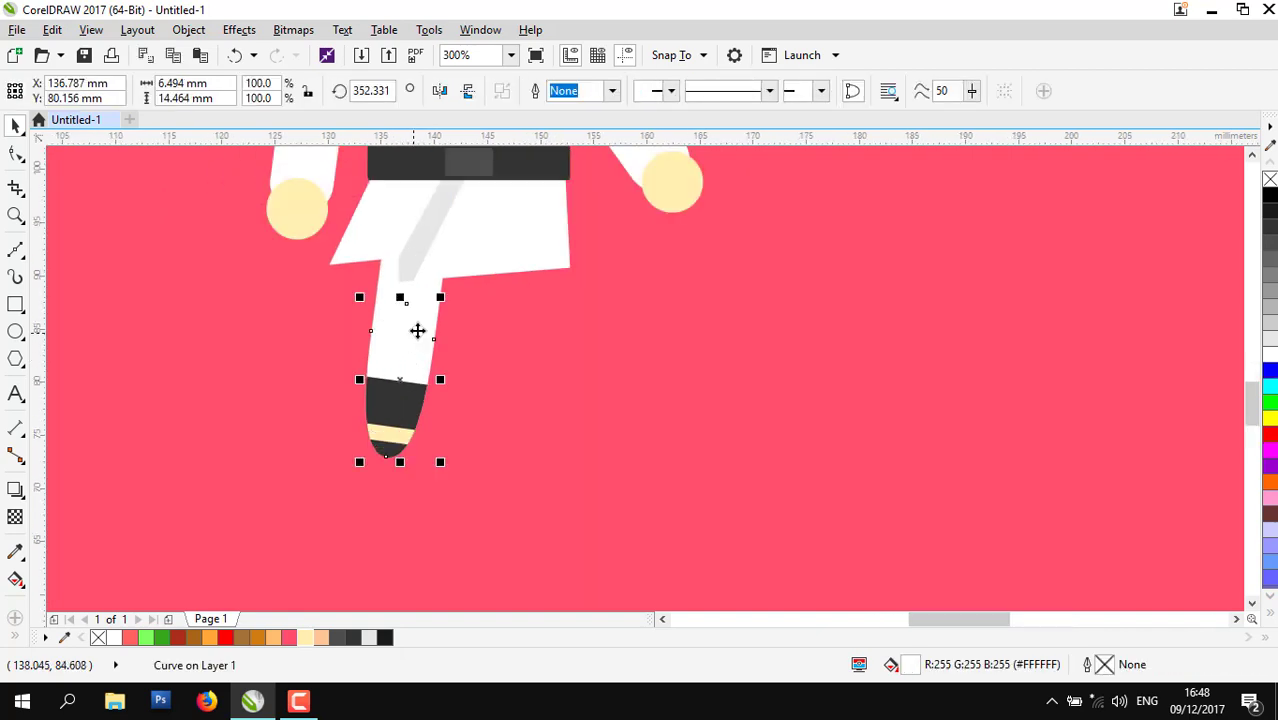
left_click(397, 405, "shift")
scroll(397, 442, "up", 1)
left_click(391, 429, "shift")
scroll(409, 481, "down", 1)
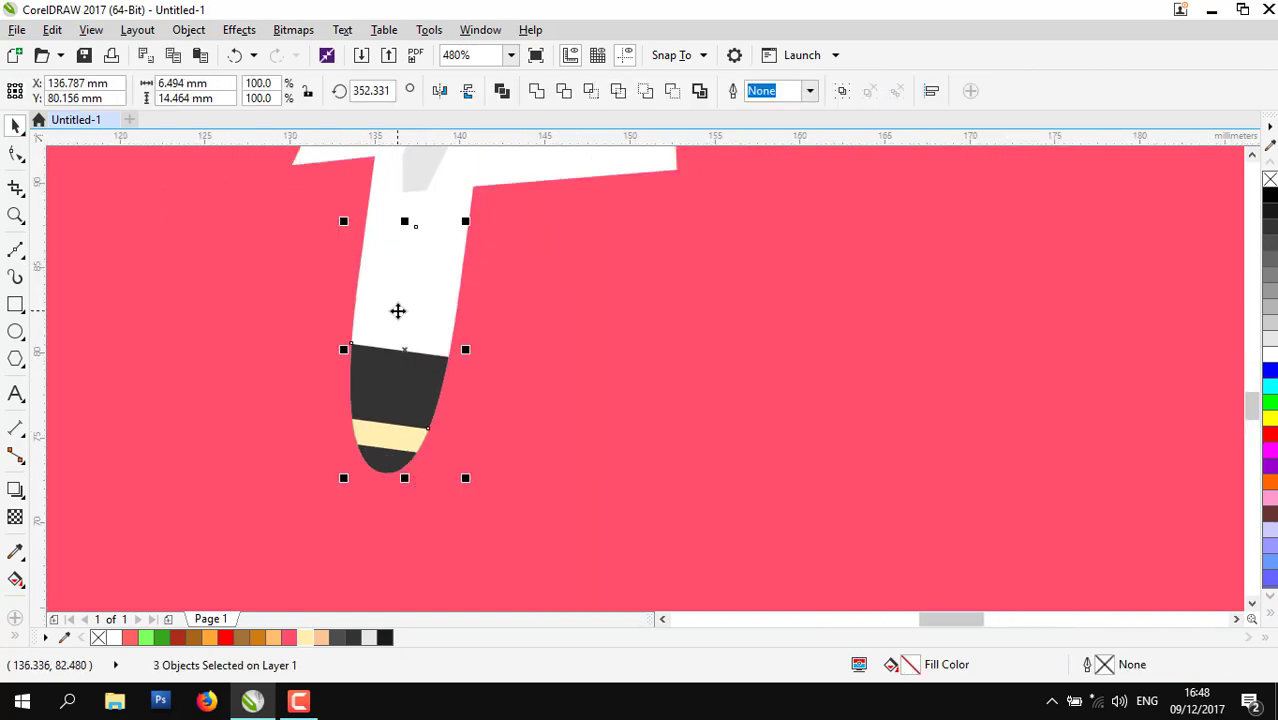
scroll(405, 270, "down", 1)
scroll(365, 248, "up", 1)
left_click(368, 239, "shift")
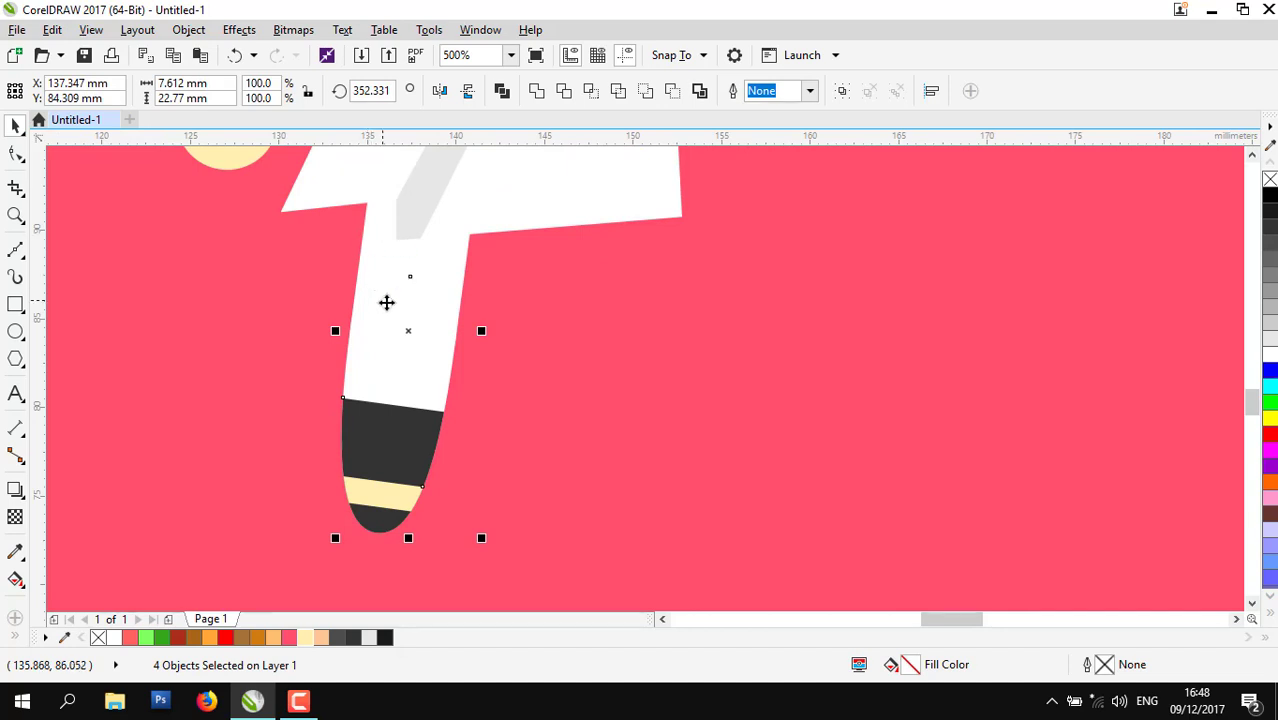
left_click_drag(404, 331, 566, 331)
- Rotate the copied leg to about 10.1° and move it outward toward the tunic's right edge
left_click_drag(637, 542, 708, 518)
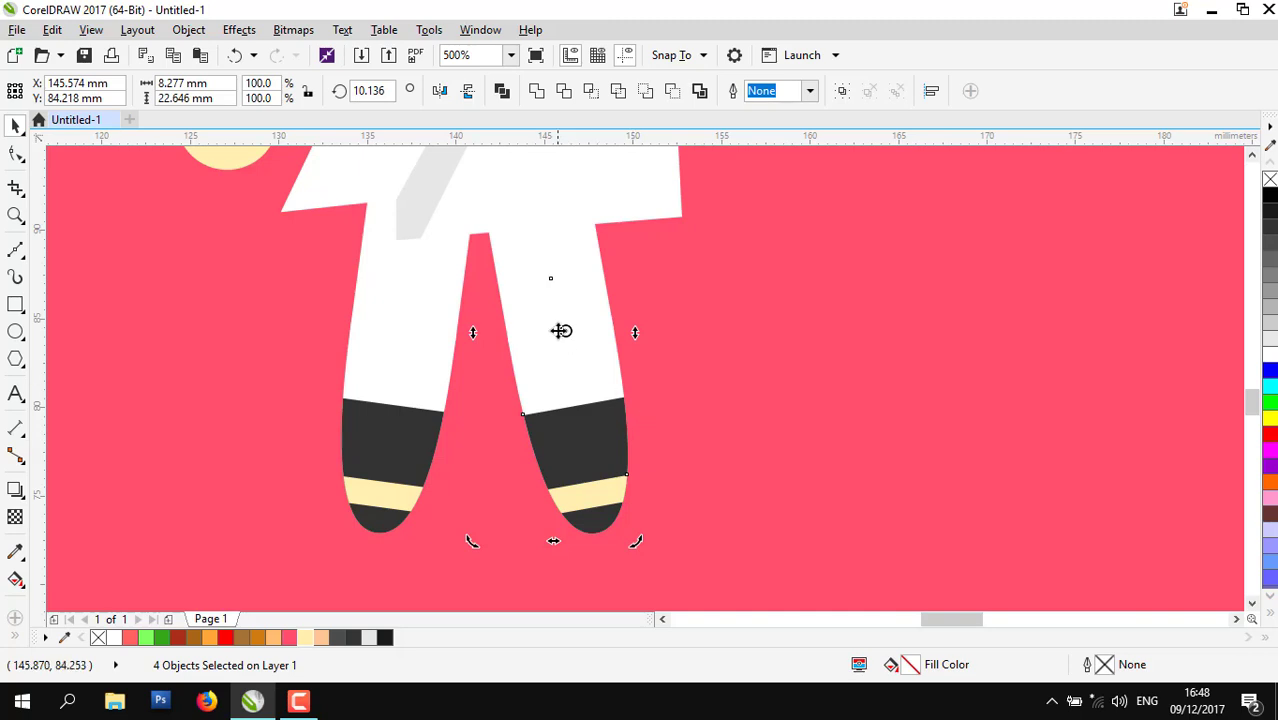
left_click(549, 303)
left_click_drag(559, 334, 600, 338)
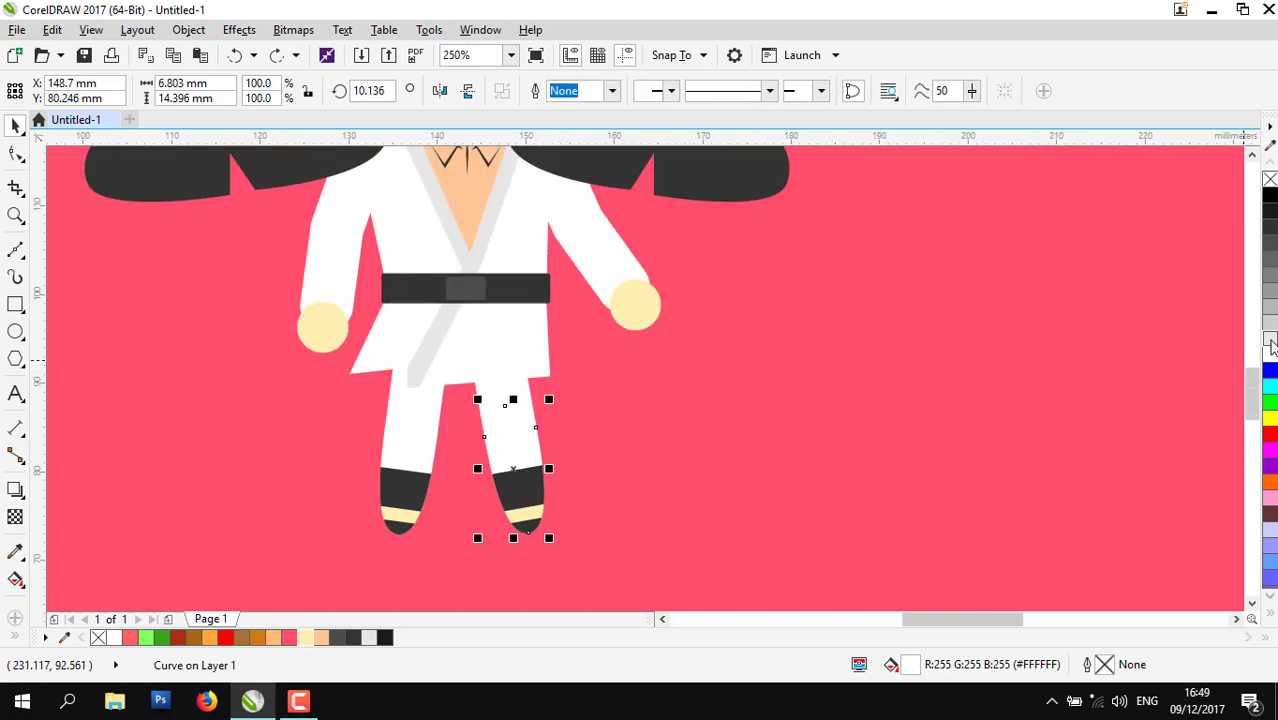
- Fill both white segments of the right leg with light gray #E6E6E6
left_click(1270, 342)
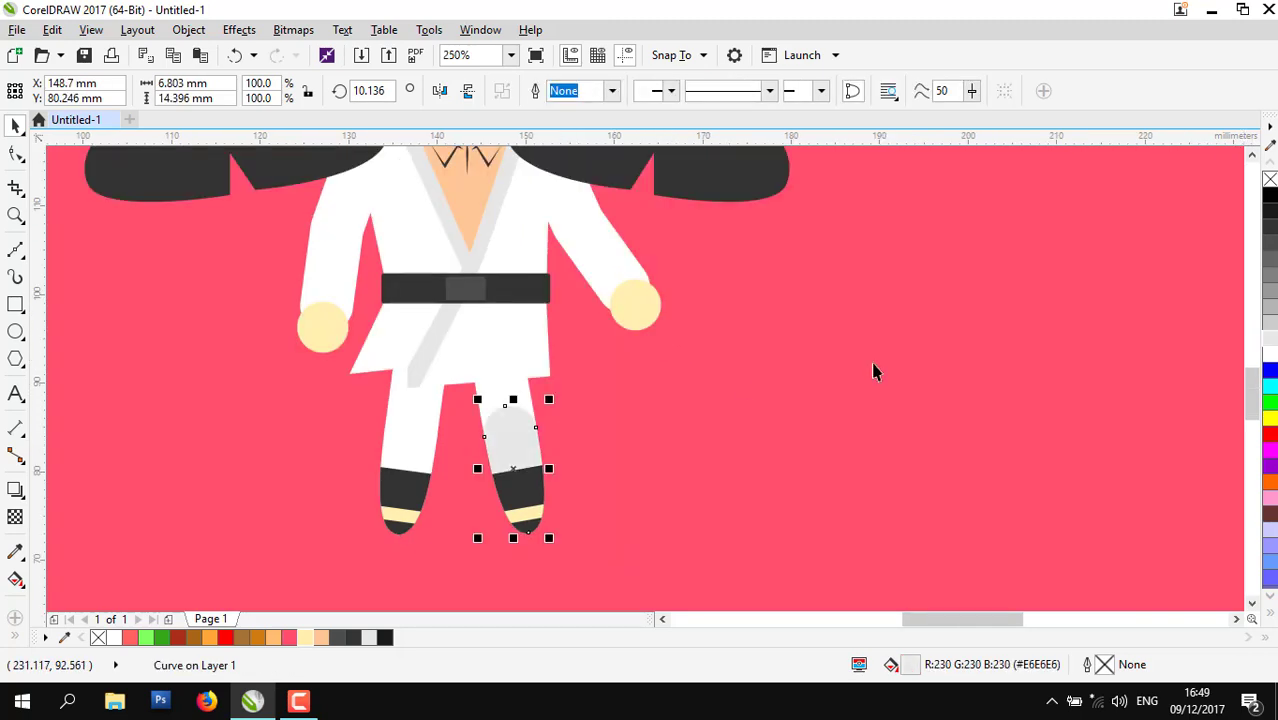
scroll(498, 421, "up", 1)
key("space")
left_click(524, 434)
scroll(480, 388, "down", 2)
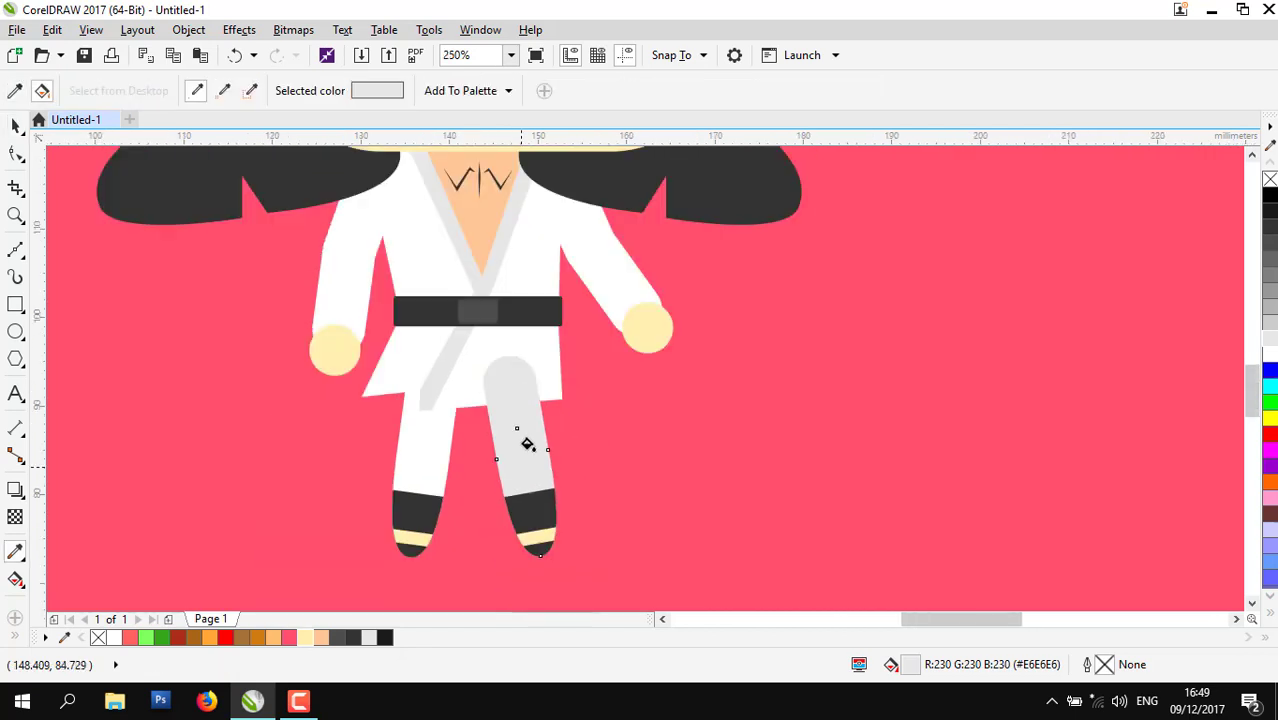
- Fill the right sleeve with light gray #E6E6E6 and the right hand and foot stripe with the chest's peach color
left_click(621, 292)
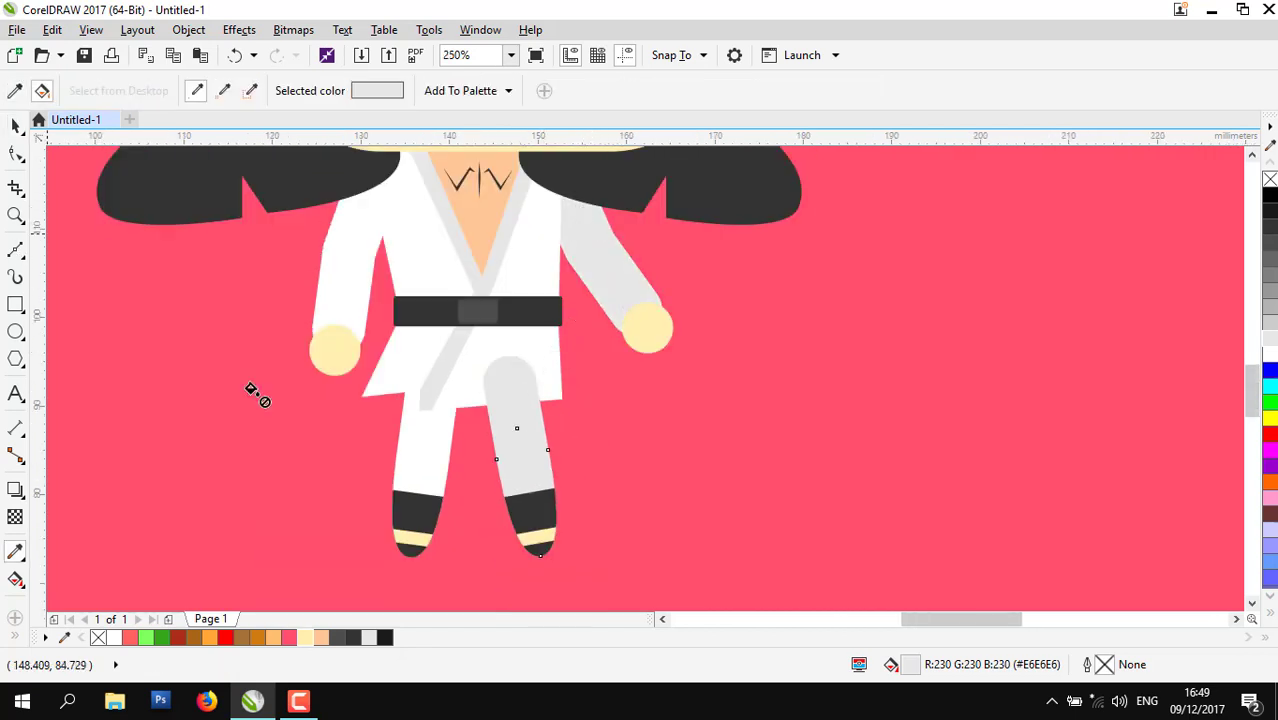
scroll(258, 397, "down", 2)
scroll(432, 422, "up", 1)
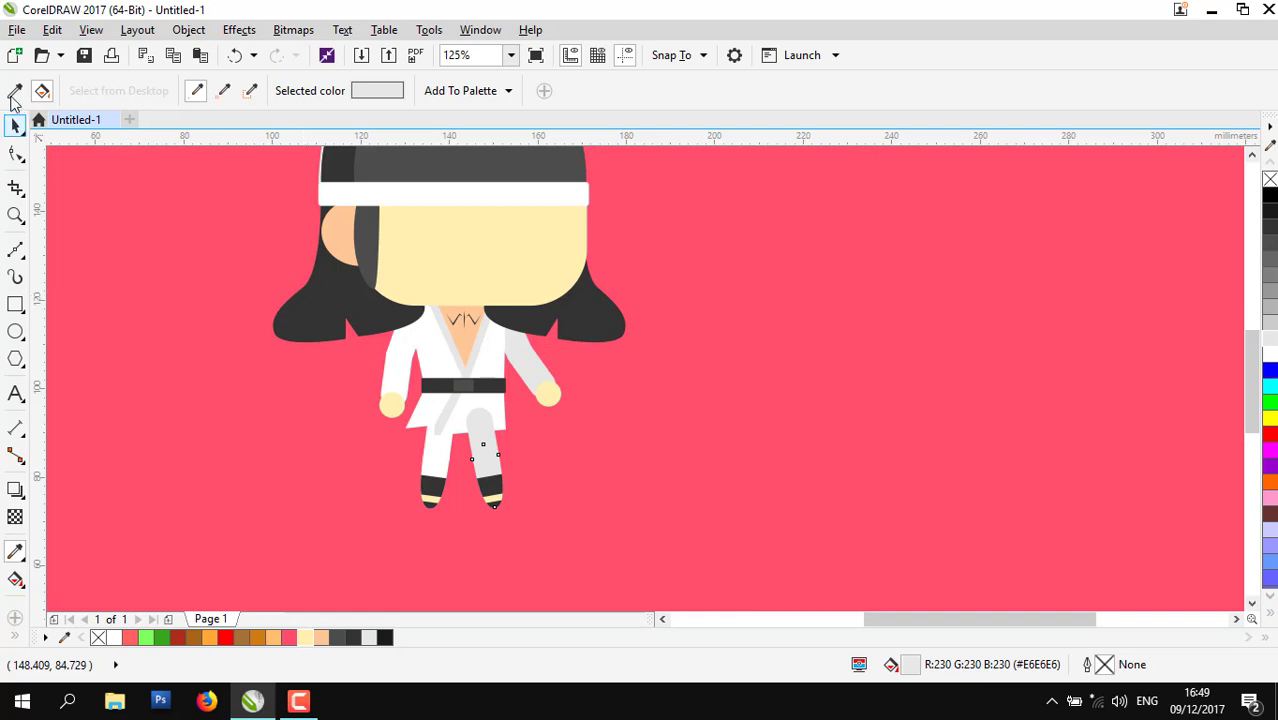
left_click(14, 93)
left_click(462, 335)
scroll(560, 413, "up", 2)
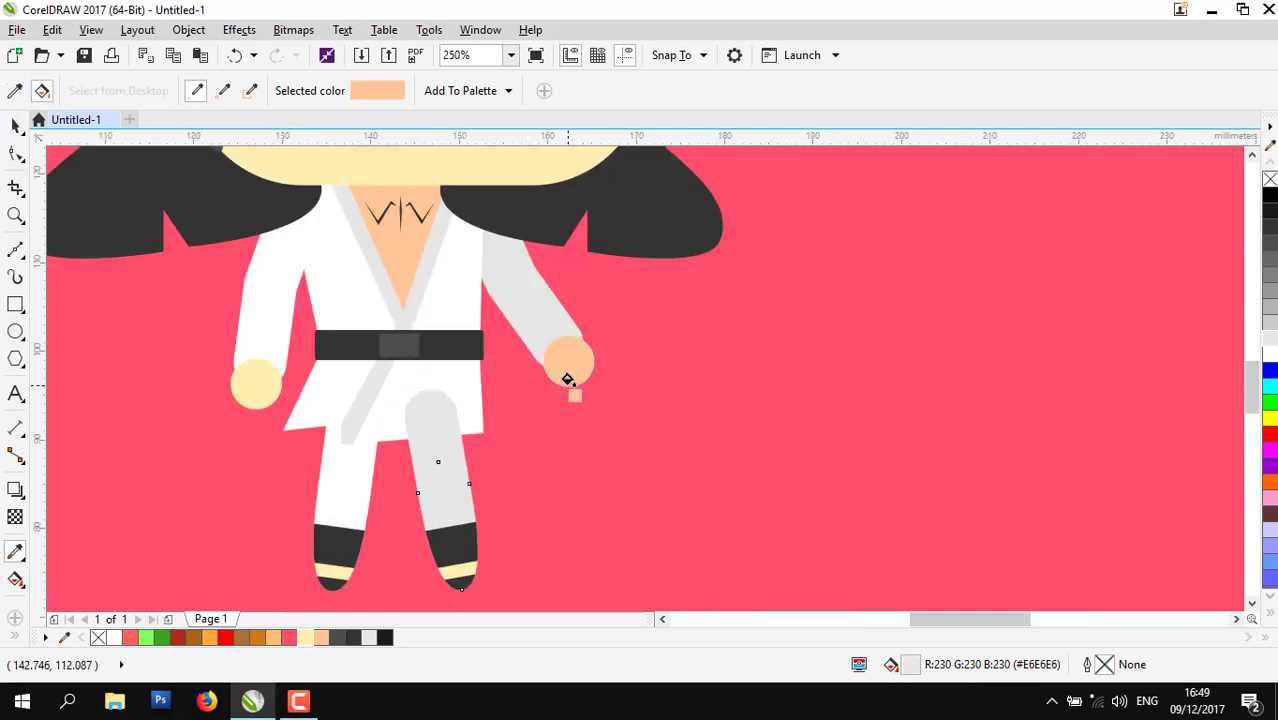
scroll(439, 565, "up", 2)
scroll(460, 567, "down", 5)
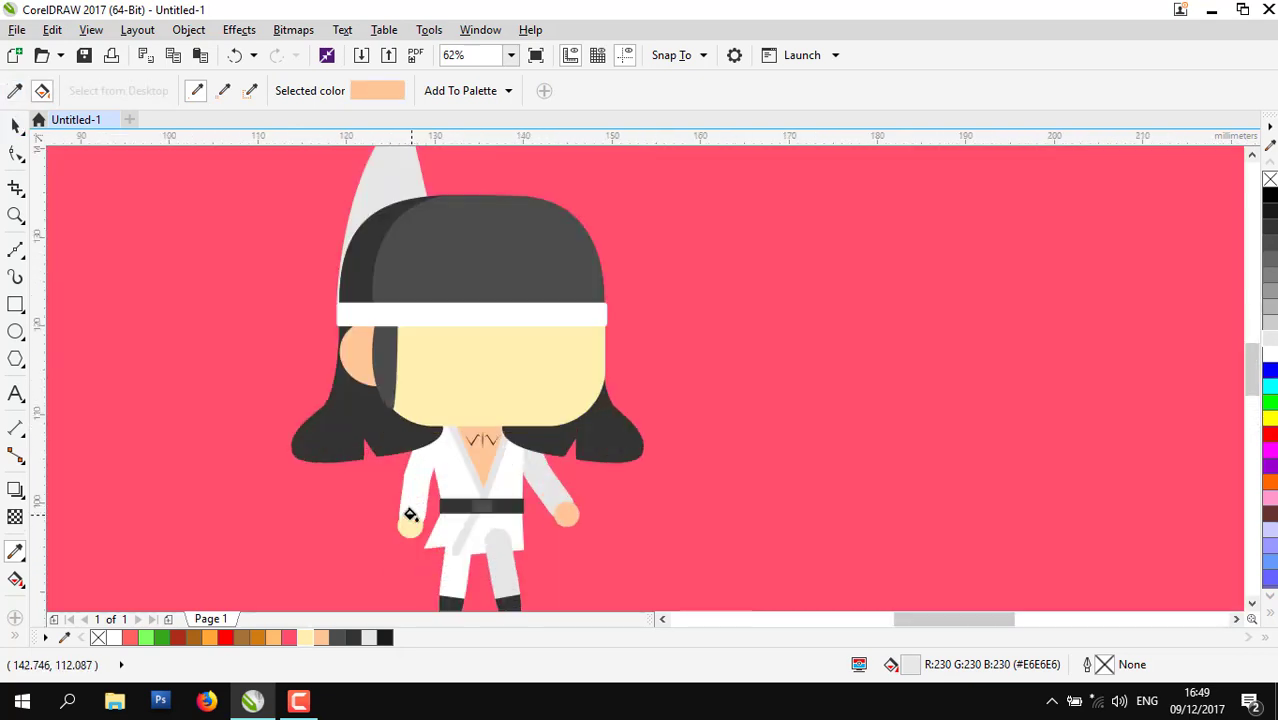
scroll(225, 377, "up", 3)
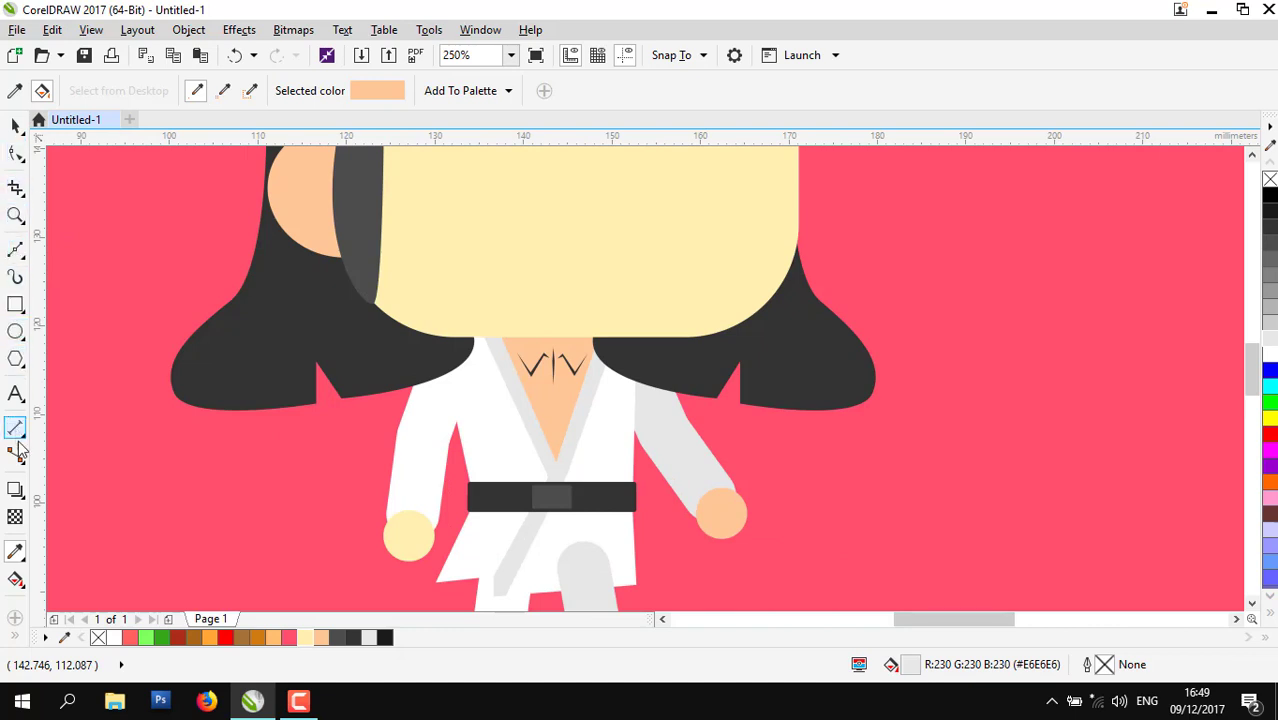
left_click(14, 93)
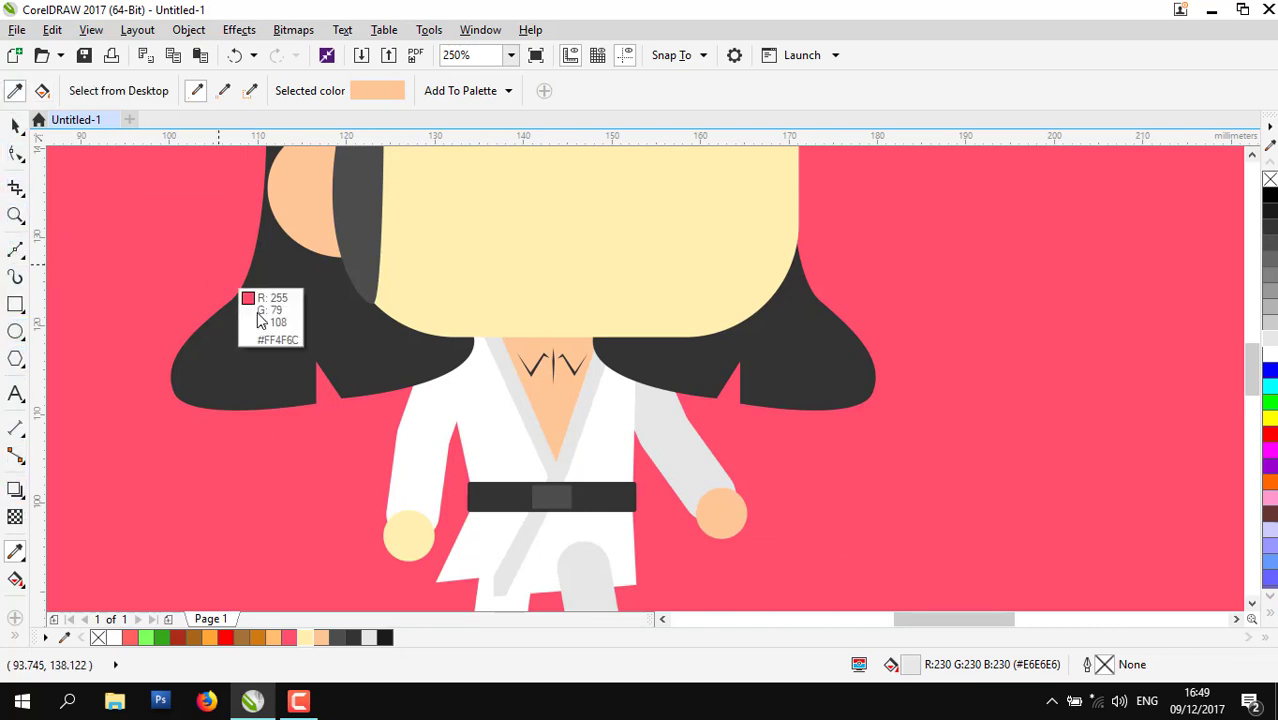
left_click(332, 311)
scroll(324, 339, "down", 2)
scroll(420, 500, "up", 4)
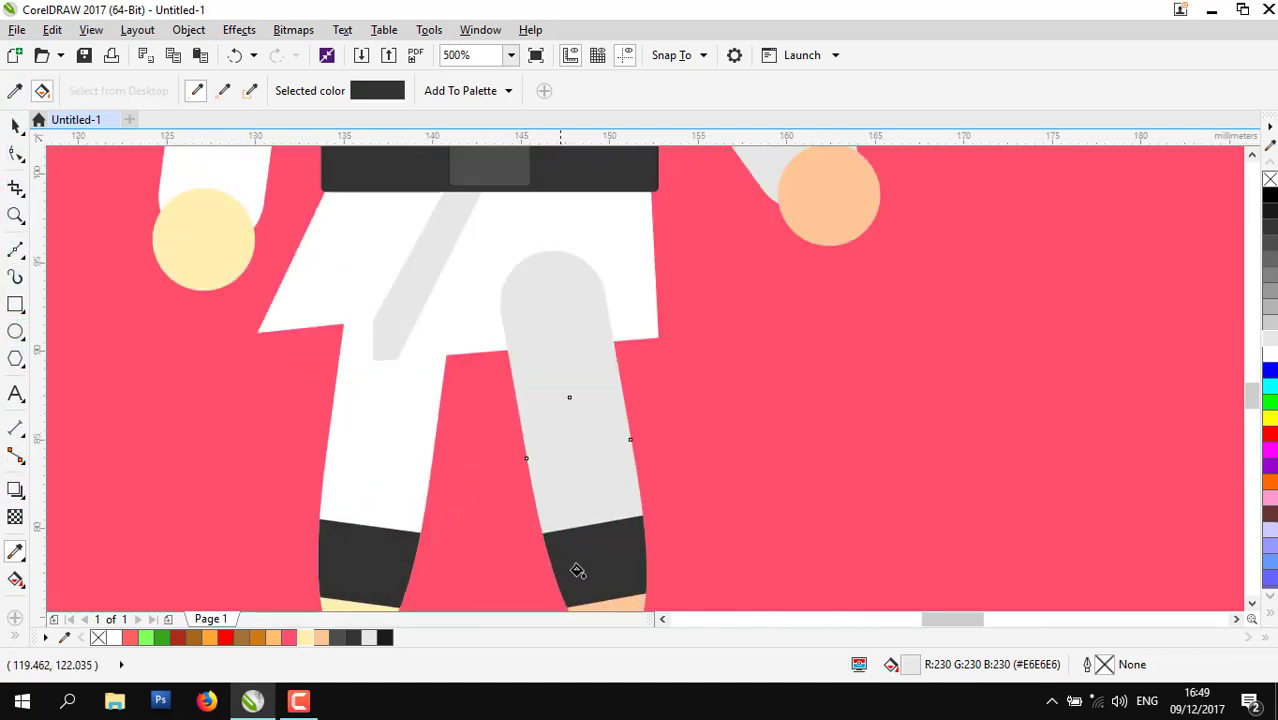
left_click(385, 637)
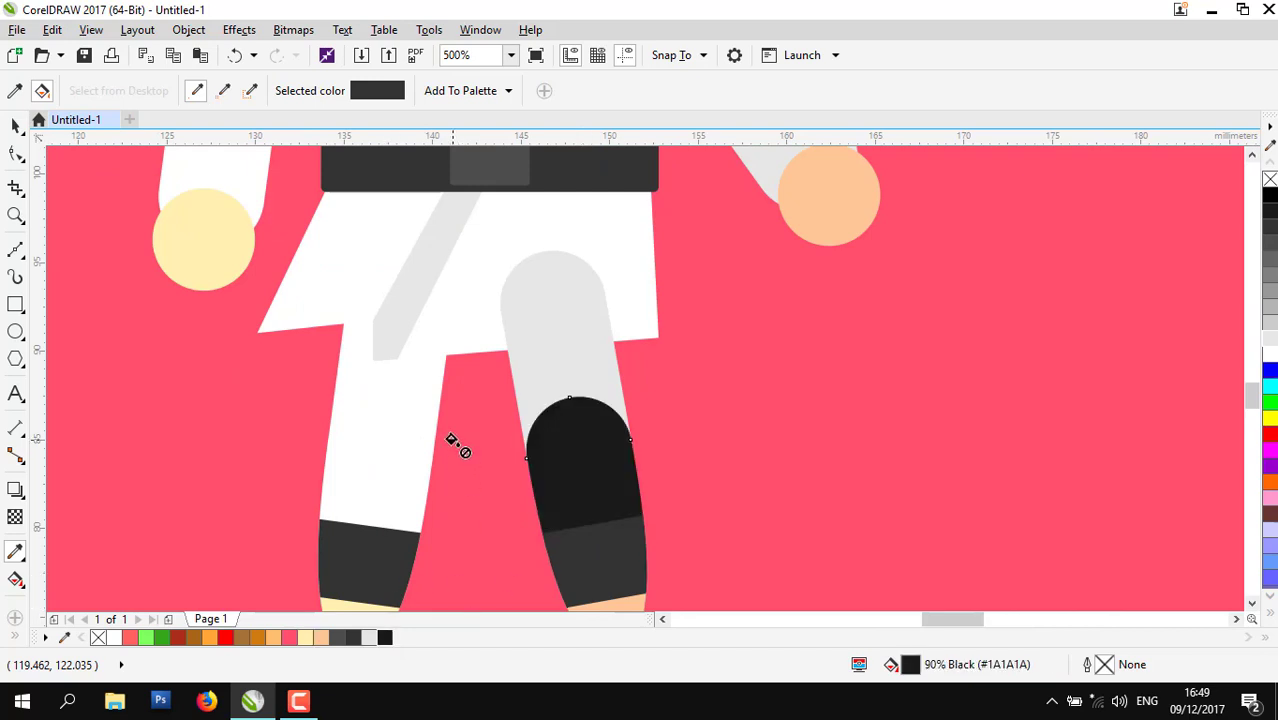
key("ctrl+z")
- Fill the dark foot piece of the right leg with near-black #1A1A1A
left_click(17, 128)
scroll(515, 433, "down", 1)
scroll(545, 510, "up", 1)
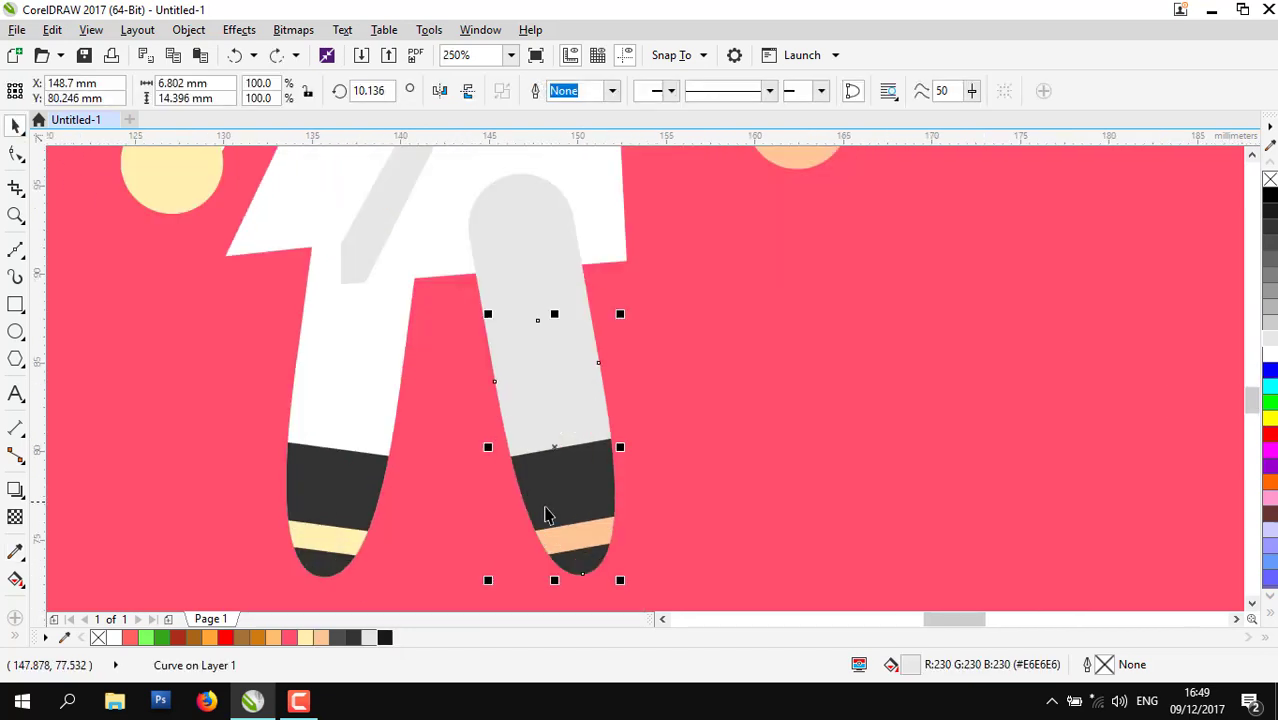
left_click(604, 505)
left_click(1268, 241)
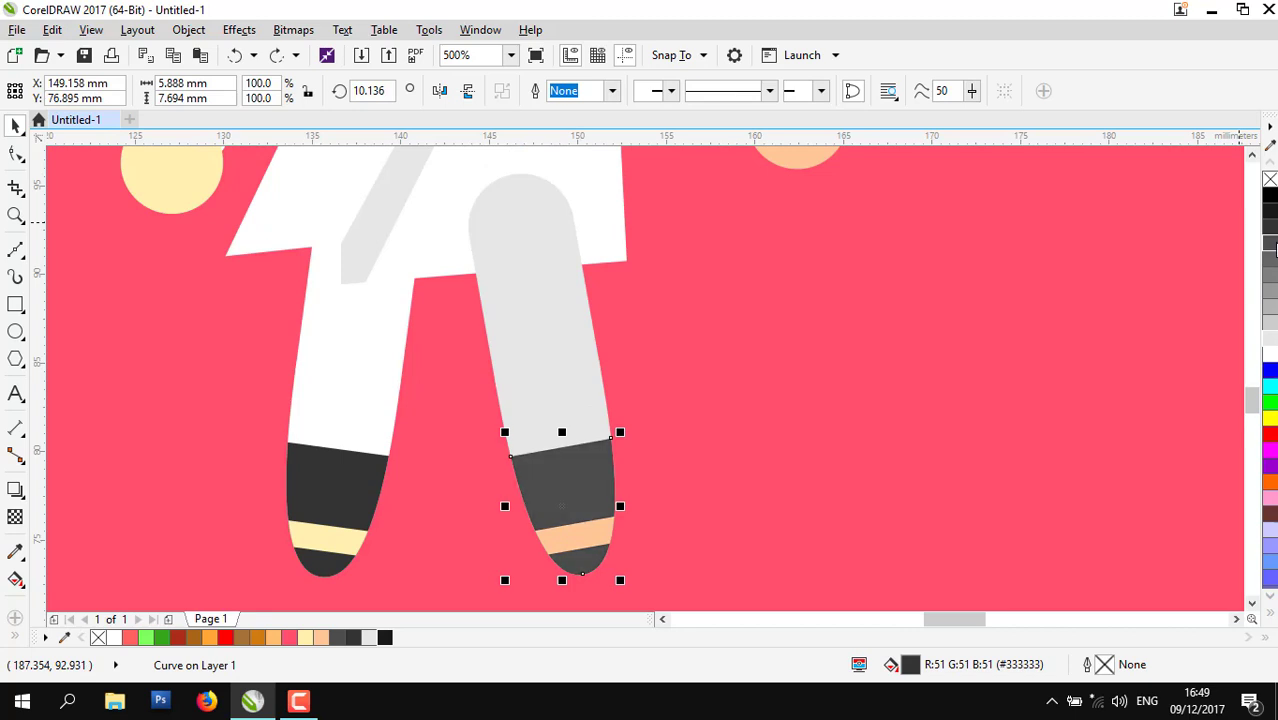
left_click(1272, 222)
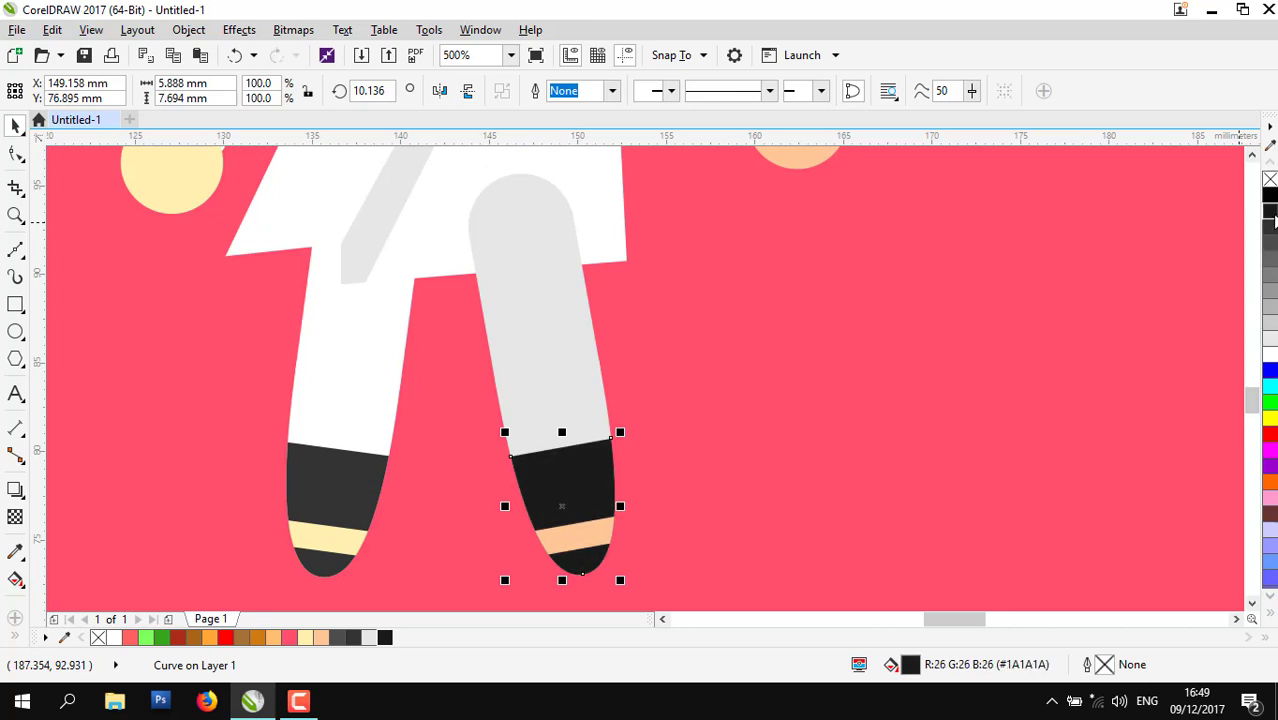
key("Escape")
- Select all four pieces of the right leg and place them behind the white tunic
left_click(561, 380)
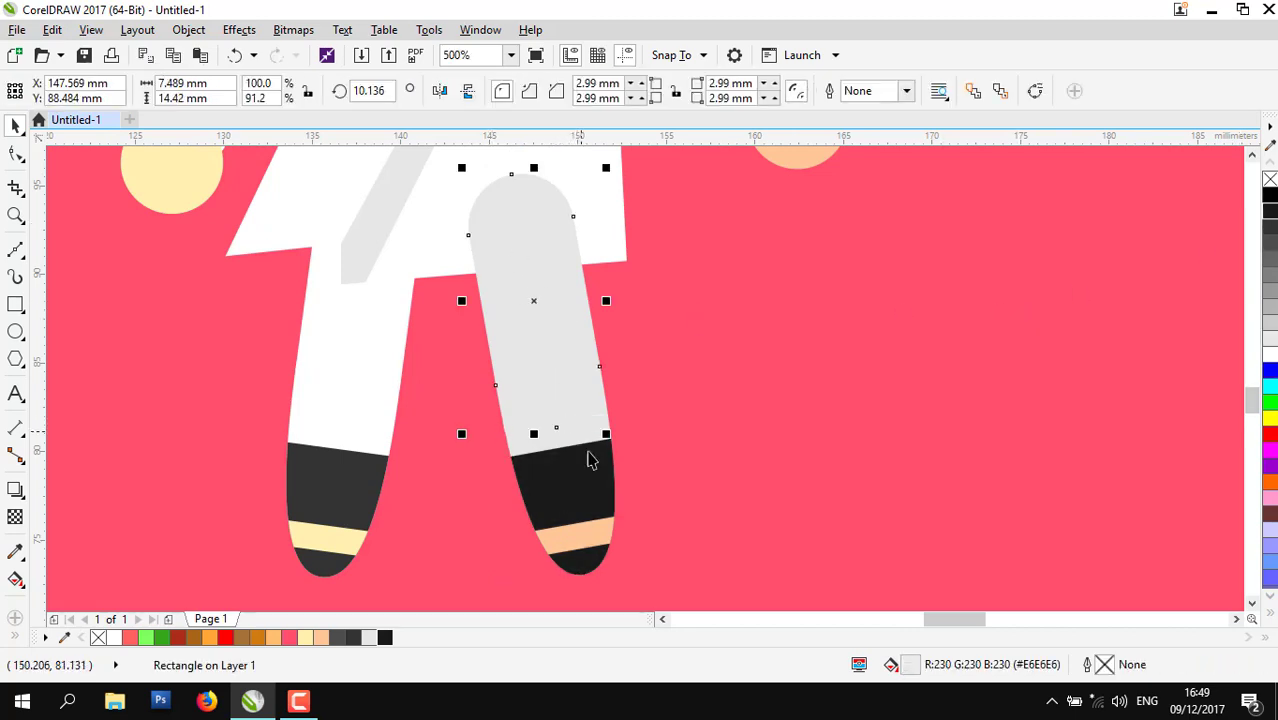
left_click_drag(444, 253, 446, 256)
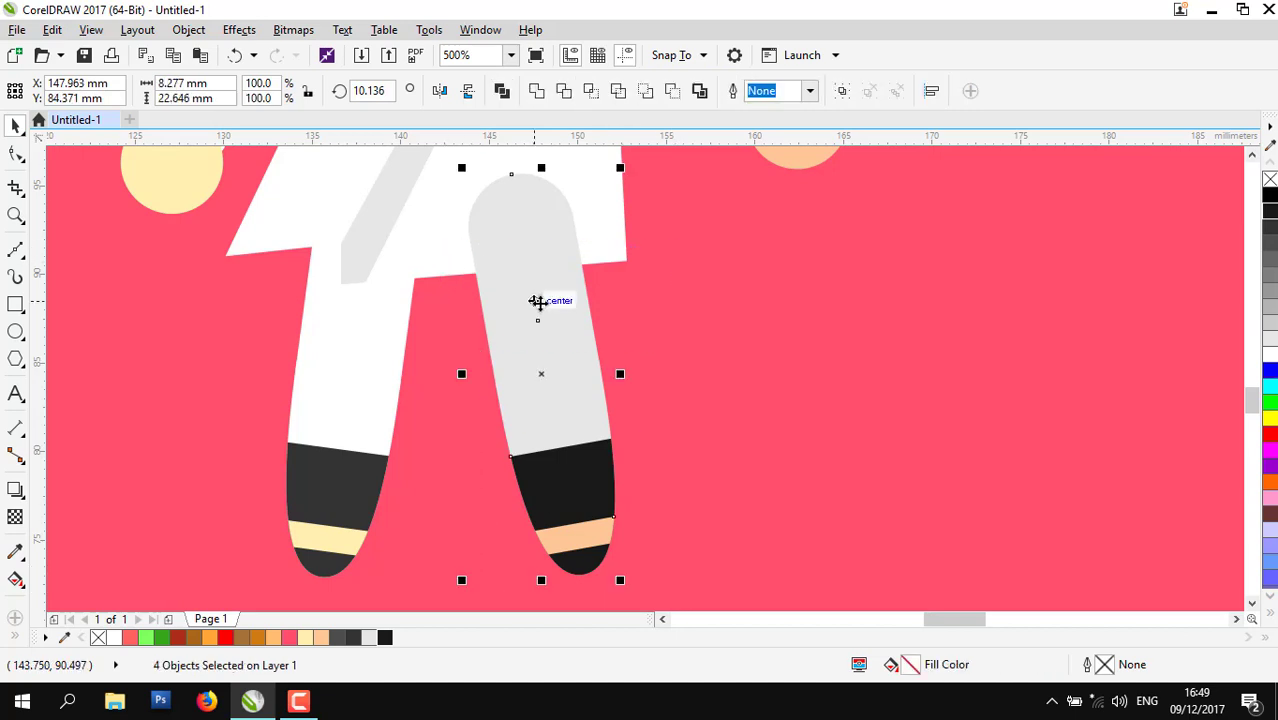
key("shift+Page_Down")
key("ctrl+Page_Up")
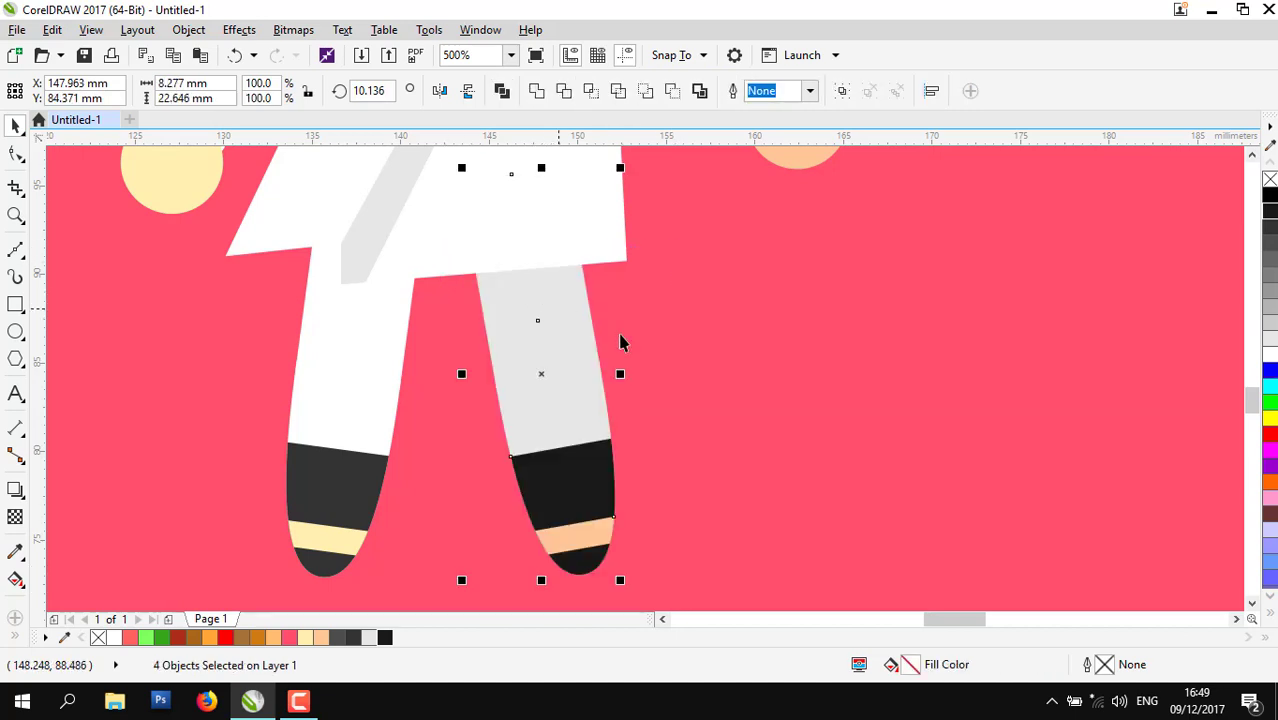
scroll(620, 336, "down", 1)
left_click(736, 321)
scroll(506, 401, "down", 1)
scroll(531, 425, "down", 1)
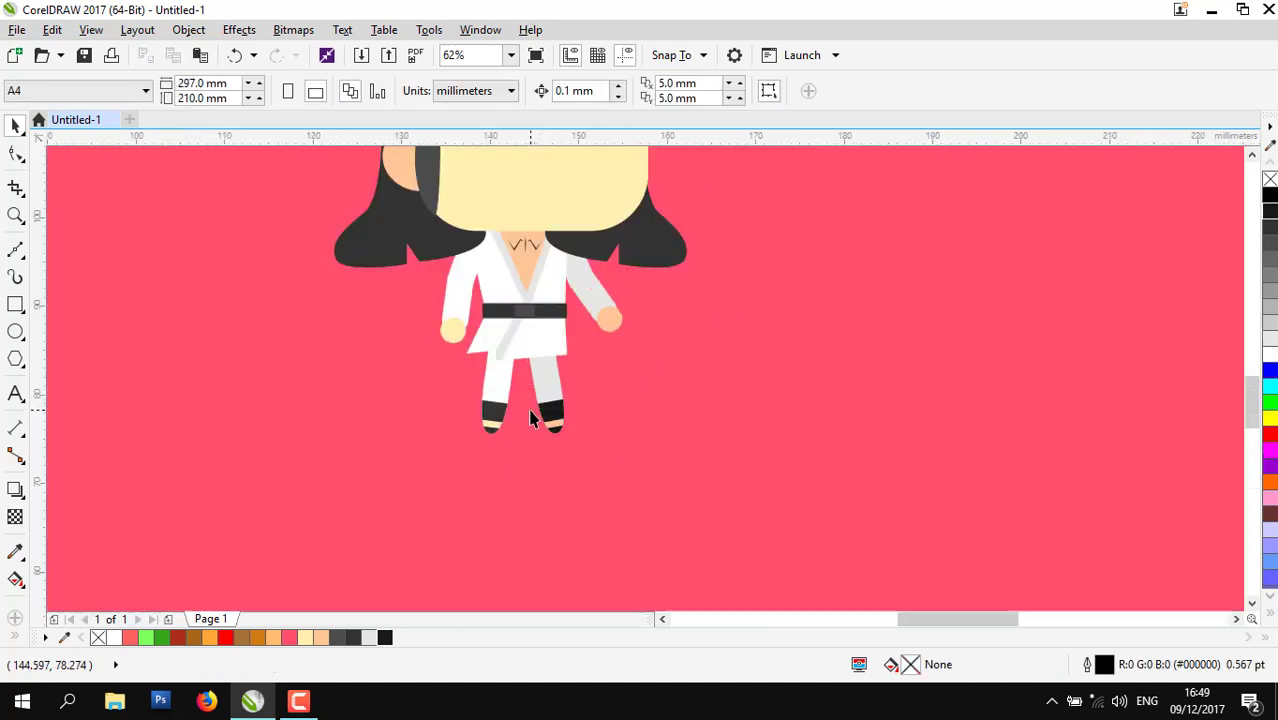
- Rotate the four selected pieces of the right leg until the leg stands upright below the tunic
scroll(520, 390, "up", 3)
left_click(578, 285)
scroll(578, 285, "down", 1)
left_click_drag(664, 503, 482, 188)
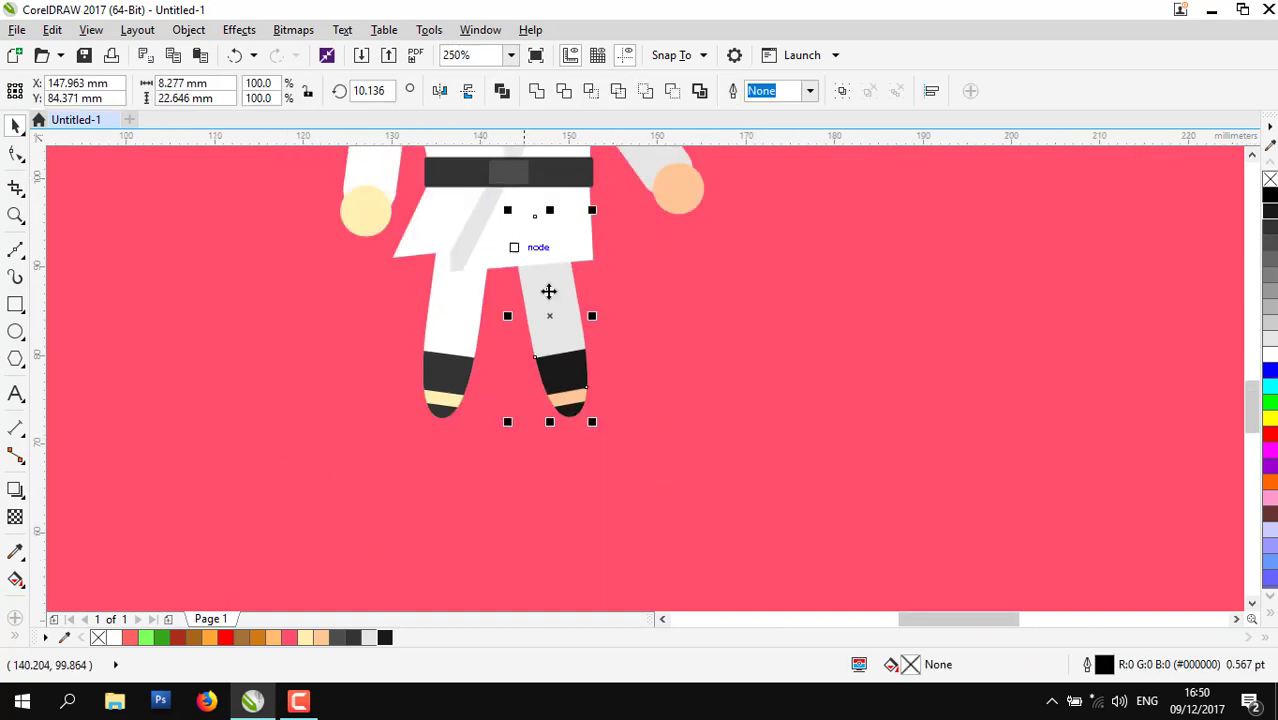
mouse_move(598, 424)
left_mouse_down()
mouse_move(590, 437)
mouse_move(603, 447)
mouse_move(580, 437)
left_mouse_up()
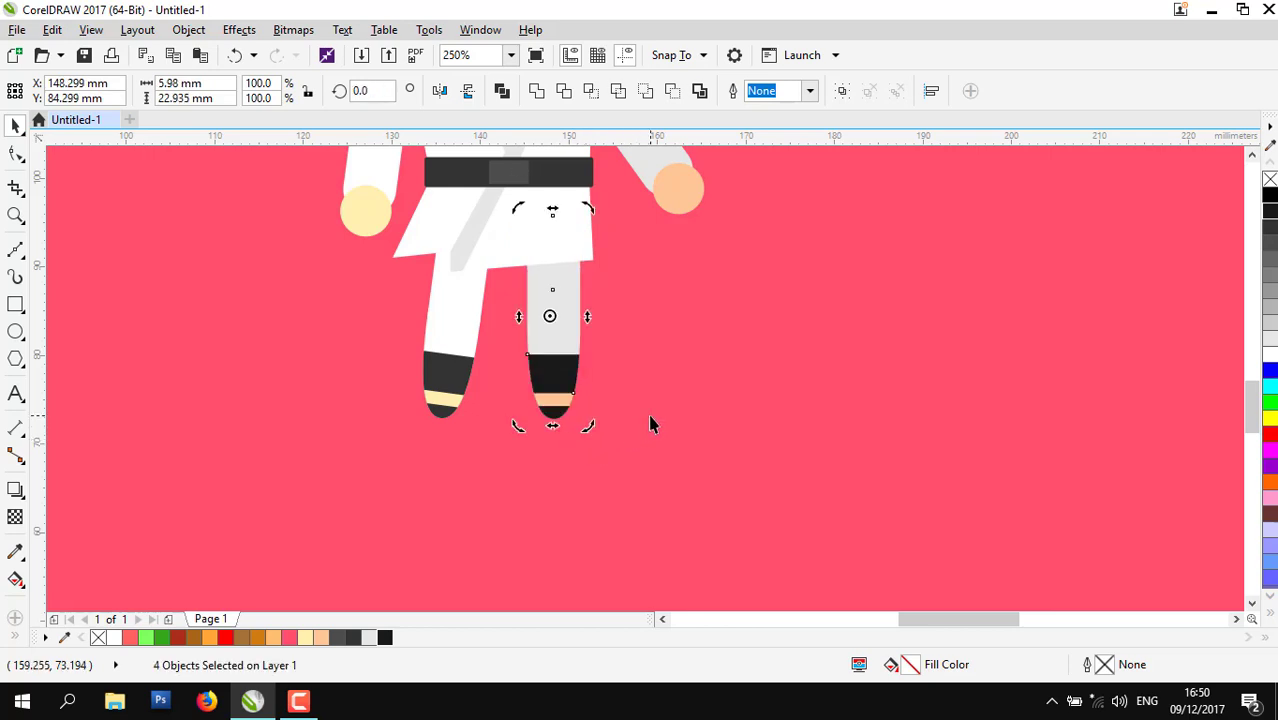
scroll(553, 428, "down", 1)
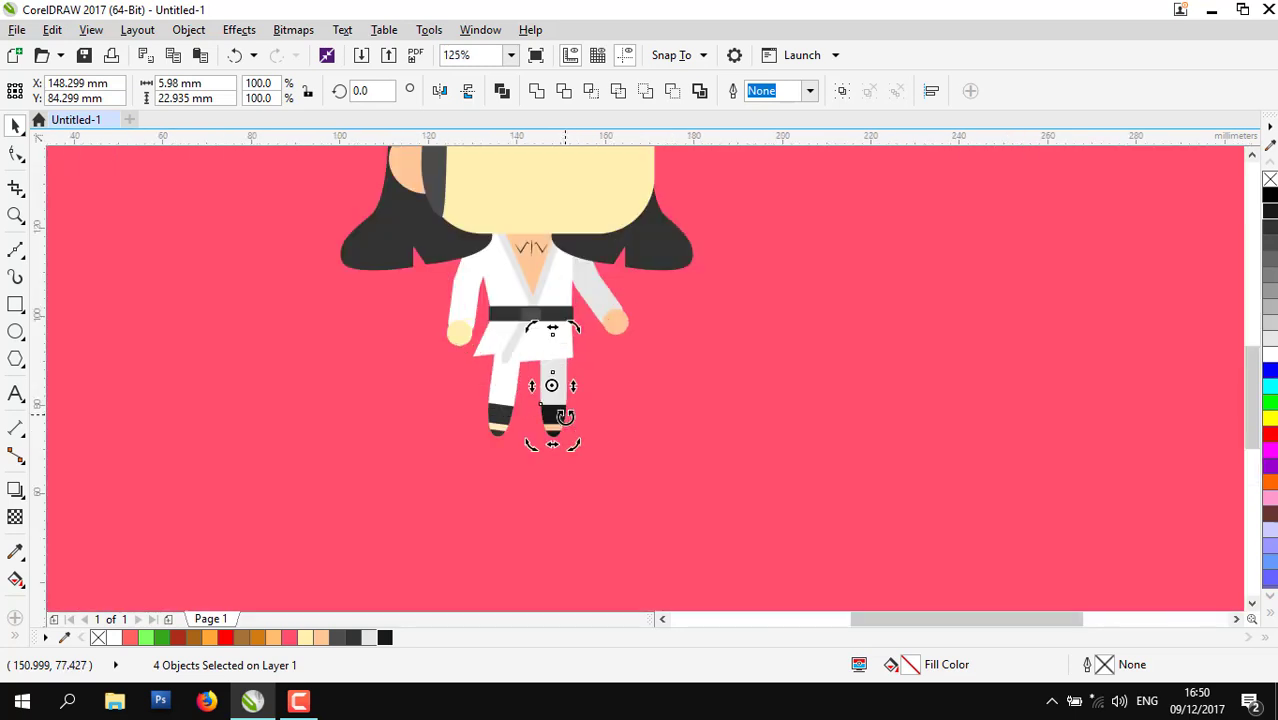
left_click(543, 455)
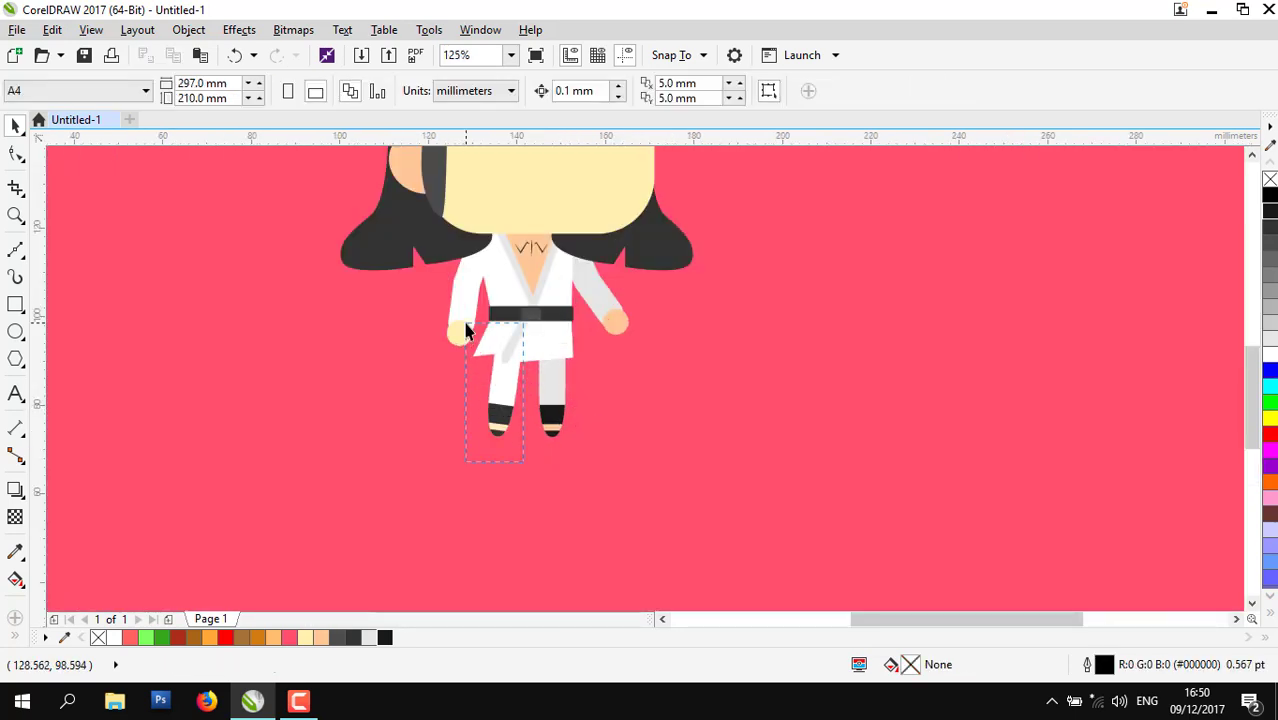
left_click_drag(465, 330, 466, 326)
left_click(620, 388)
scroll(596, 372, "down", 1)
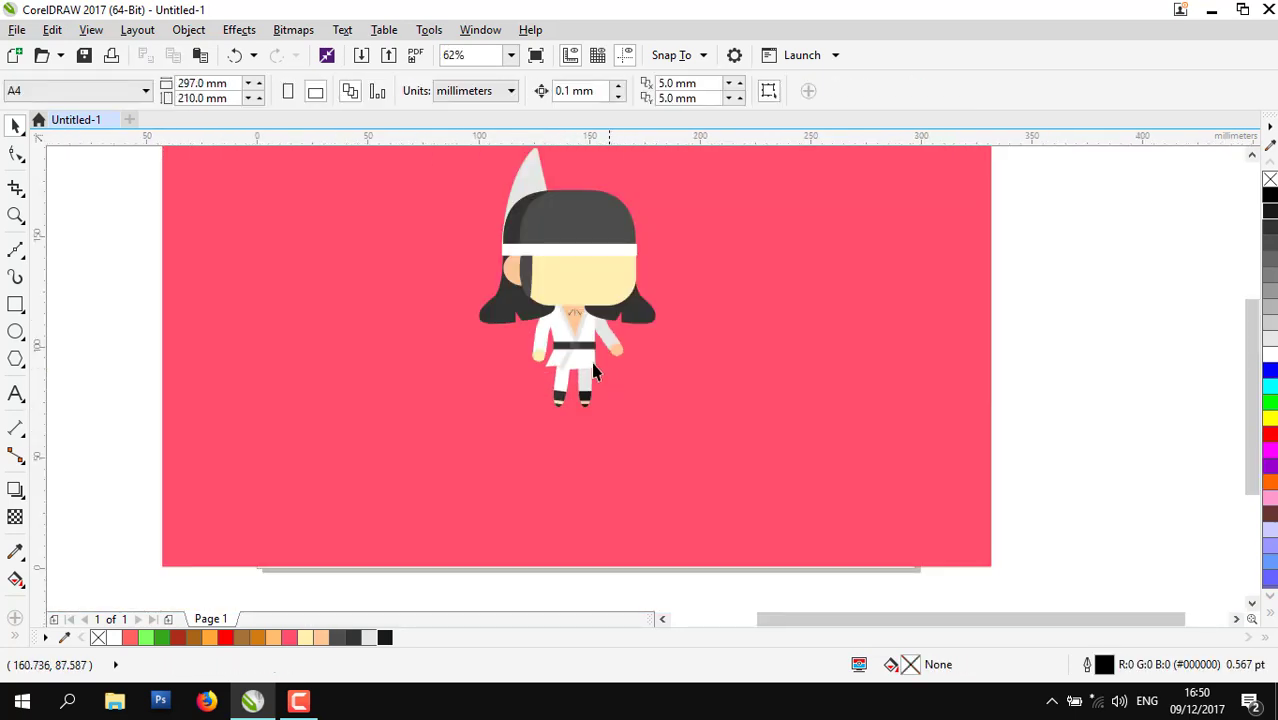
scroll(576, 368, "up", 3)
left_click(398, 350)
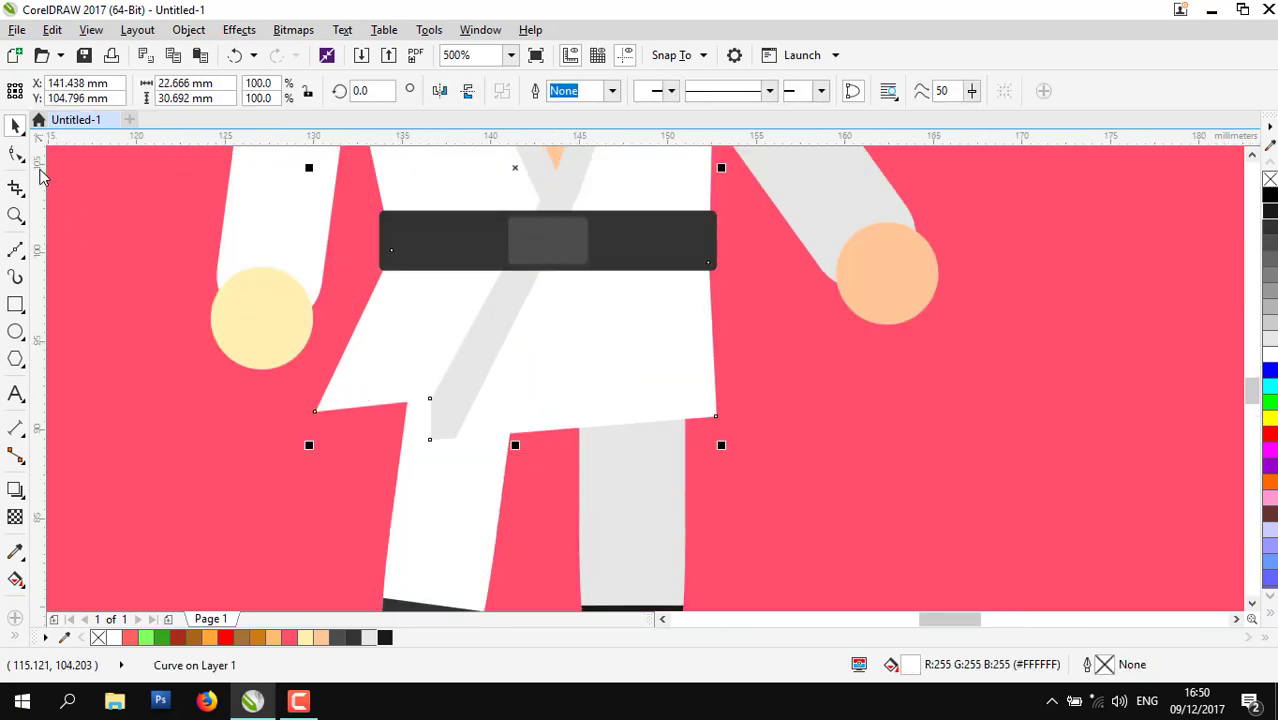
scroll(500, 466, "down", 2)
left_click(765, 436)
- Draw a circle about 17 mm across in the empty area beside the character, with a smaller concentric copy inside
scroll(770, 432, "up", 1)
left_click(15, 331)
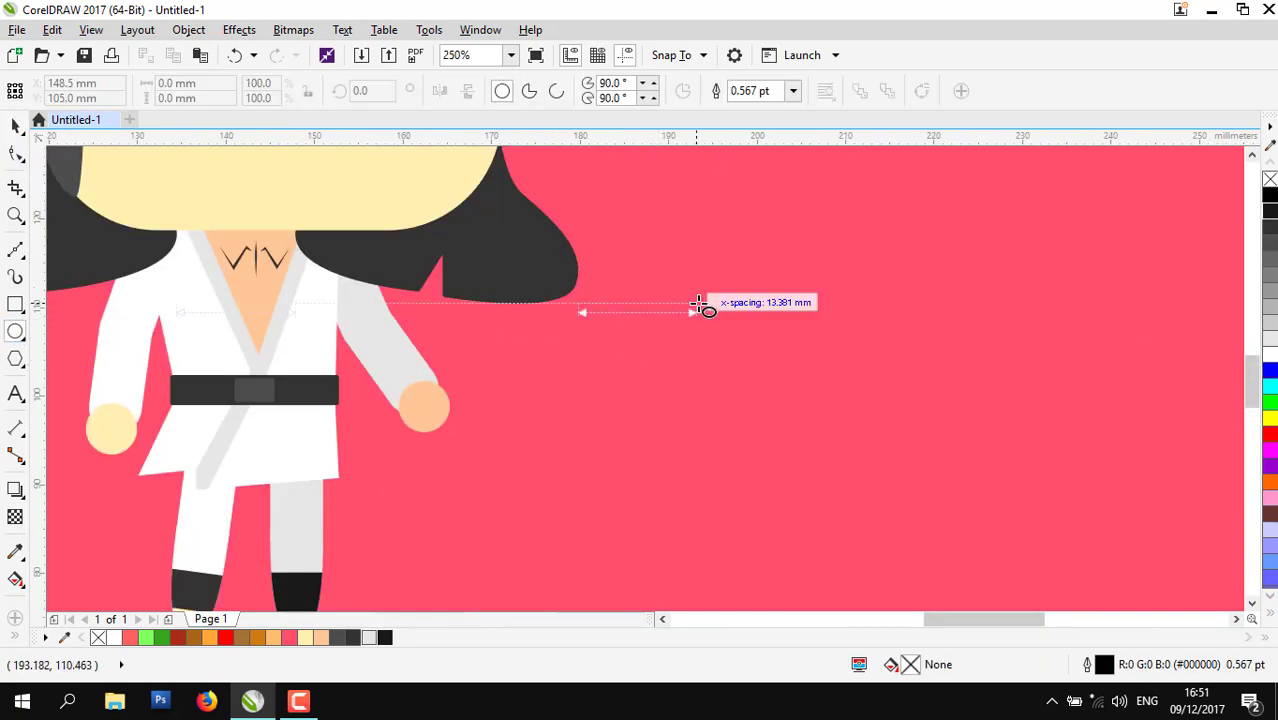
left_click_drag(697, 304, 848, 455)
scroll(885, 380, "up", 2)
left_click_drag(825, 262, 799, 308)
scroll(799, 308, "down", 2)
- Fill the inner circle dark gray and the outer circle white, both without an outline
left_click(1269, 230)
right_click(1270, 179)
left_click(15, 126)
left_click(668, 297)
left_click(1270, 354)
right_click(1270, 179)
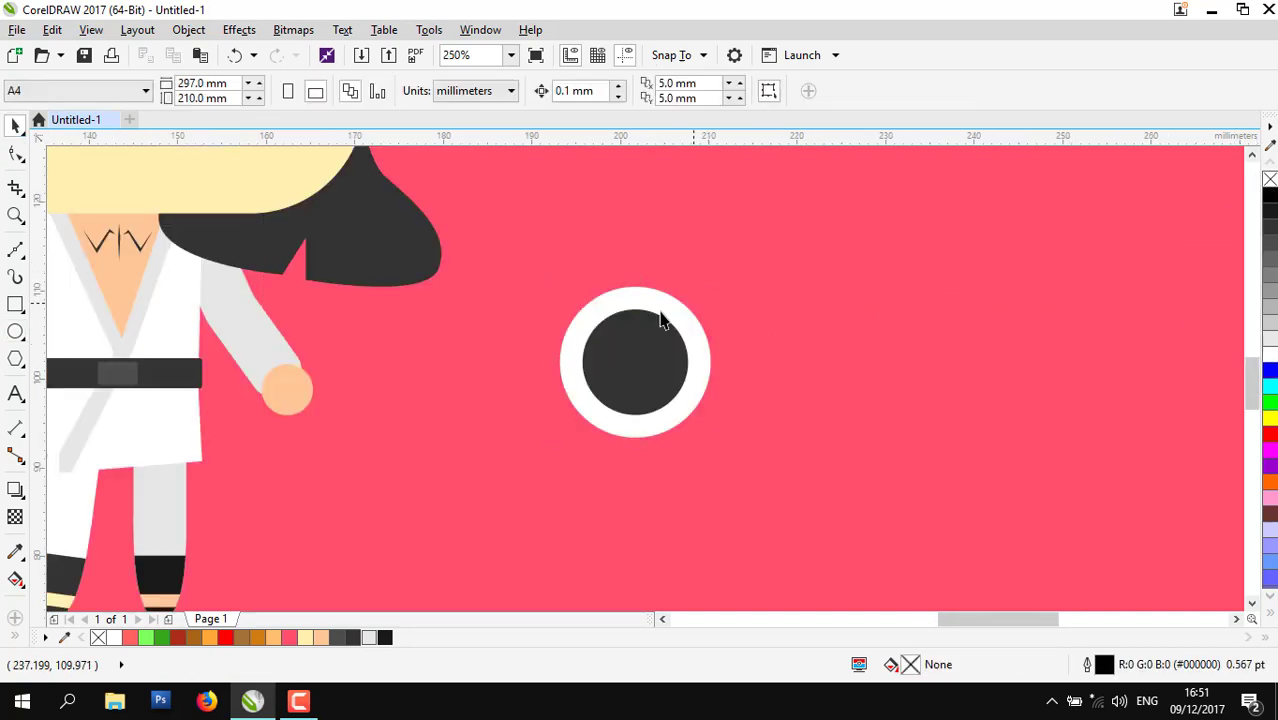
- Select the white and dark circles together and group them
scroll(645, 333, "up", 1)
left_click(680, 352)
left_click(835, 342)
left_click(642, 340)
left_click(747, 332, "shift")
left_click(841, 91)
left_click(887, 268)
- Draw an ellipse about 9.9 mm wide and 7.6 mm tall, centered horizontally over the upper part of the circles
left_click(15, 331)
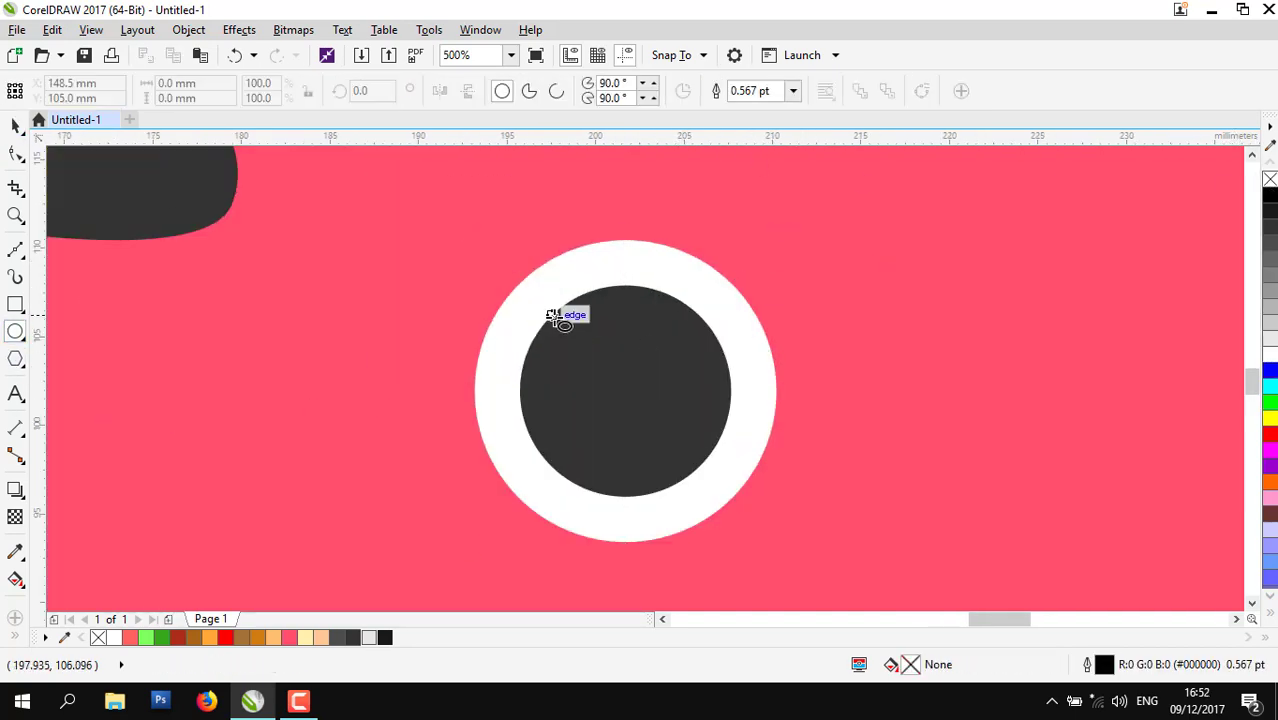
left_click_drag(553, 314, 730, 490)
left_click_drag(641, 402, 625, 392)
left_click_drag(625, 392, 625, 240)
scroll(625, 240, "down", 1)
scroll(625, 199, "up", 1)
mouse_move(625, 187)
left_mouse_down()
mouse_move(625, 207)
mouse_move(625, 192)
left_mouse_up()
key("ctrl+z")
- Nudge the ellipse down so it overlaps the upper edge of the inner dark circle
key("space")
left_click(647, 271)
key("Down")
key("Down")
key("Down")
key("Down")
key("Down")
key("Down")
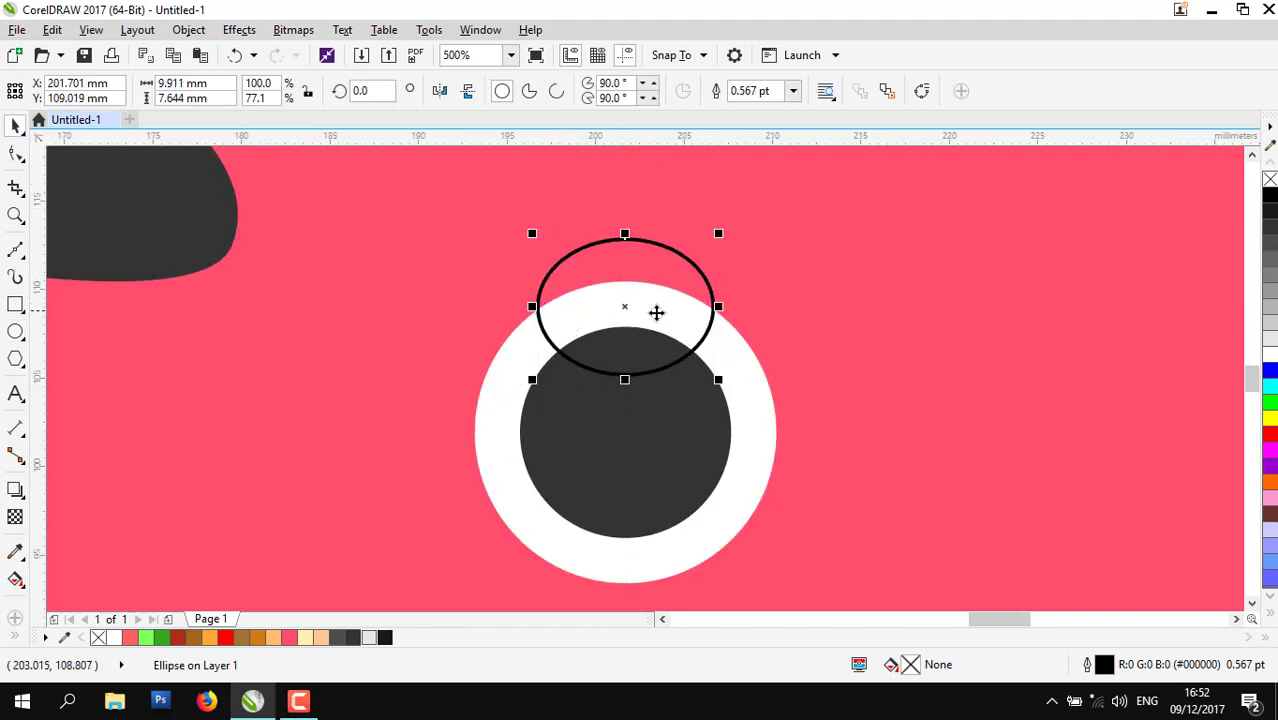
- Duplicate the ellipse straight down onto the lower edge of the circles
left_click_drag(692, 321, 644, 566)
right_click(644, 566)
scroll(635, 345, "down", 1)
scroll(683, 402, "up", 1)
- Subtract both ellipses from the grouped circles to leave a double-bladed axe head
left_click(683, 402, "shift")
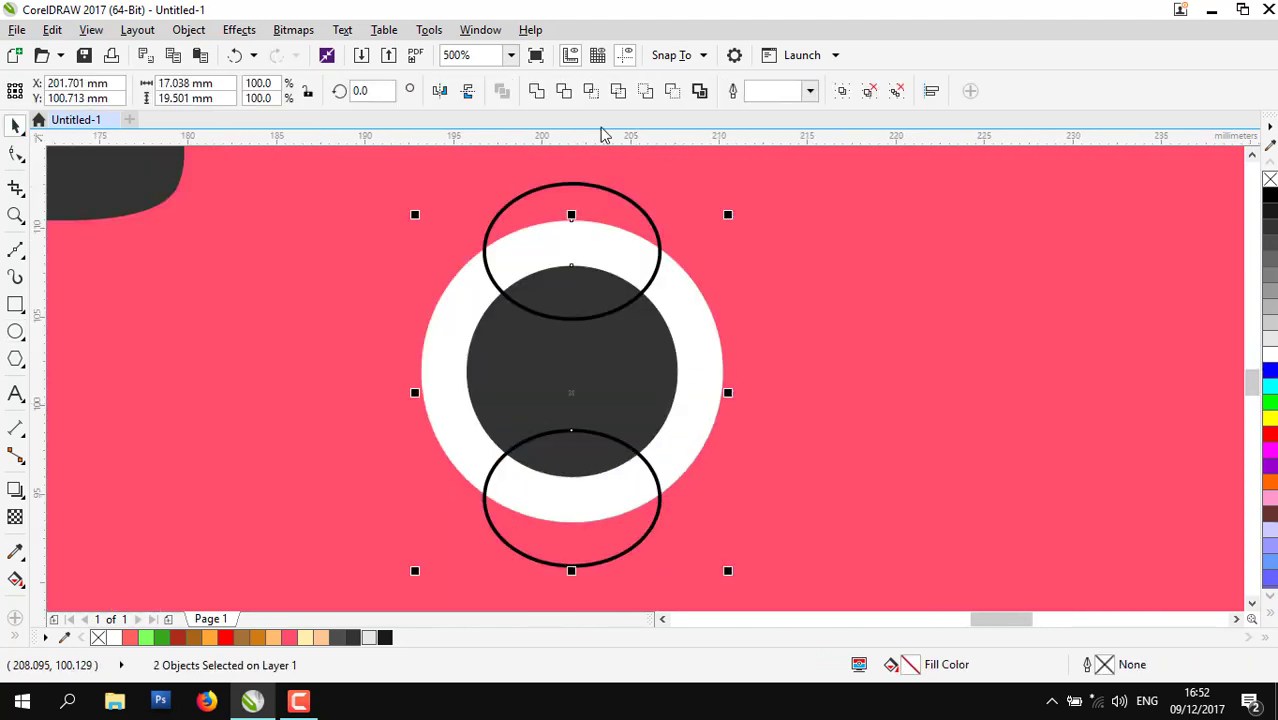
left_click(672, 91)
left_click(625, 212, "shift")
left_click(672, 91)
left_click(700, 220)
- Draw a vertical rectangle about 2.1 mm wide and 6.5 mm tall at the axe head's center and extend its lower end
left_click(15, 304)
left_click_drag(553, 316, 591, 430)
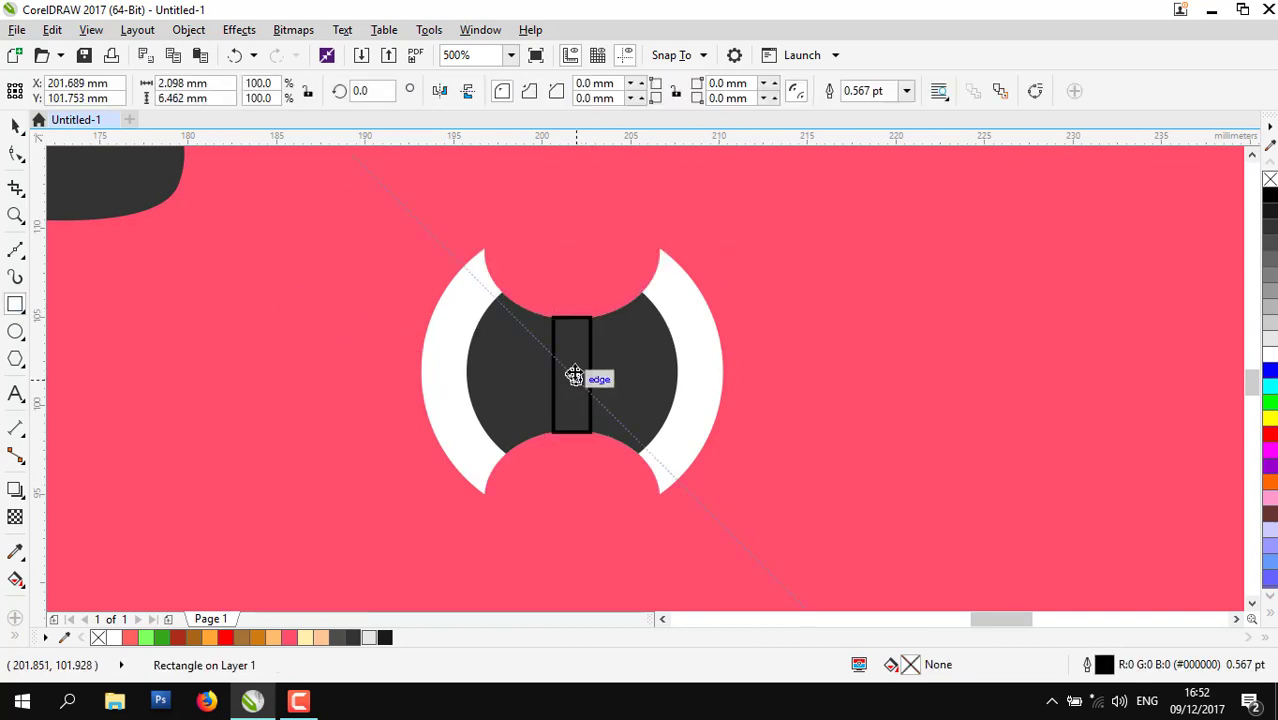
left_click_drag(572, 373, 723, 288)
left_click_drag(723, 288, 572, 373)
scroll(580, 392, "up", 1)
left_click_drag(566, 472, 572, 555)
- Form a near-black central band from the rectangle and the axe head, fitted between the two notches
left_click(15, 126)
left_click(757, 338, "shift")
left_click(699, 91)
left_click(563, 482)
- Resize the rectangle into an axe handle about 1.5 mm by 20.2 mm and fill it with orange #FFB300, without an outline
scroll(562, 488, "down", 2)
left_click_drag(563, 235, 573, 185)
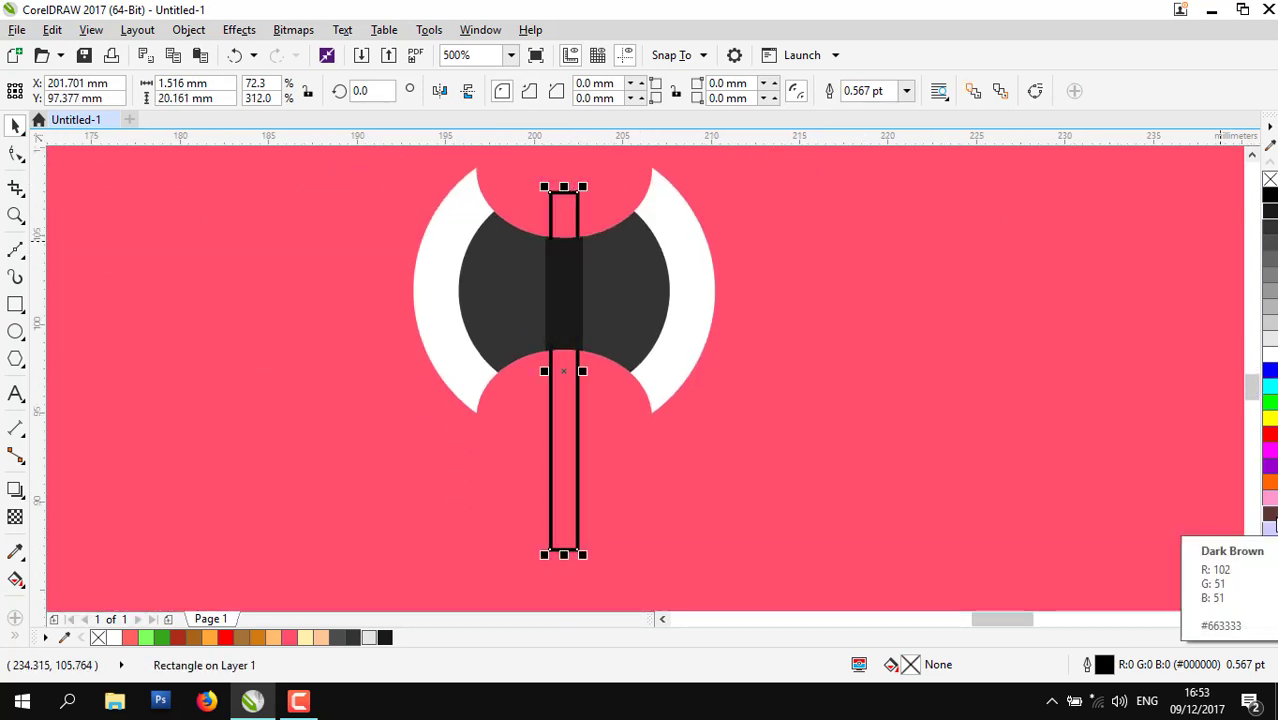
left_click(1270, 418)
right_click(1270, 179)
double_click(910, 665)
left_click_drag(992, 446, 994, 458)
left_click_drag(1000, 186, 703, 183)
left_click(1016, 528)
left_click(795, 440)
left_click(571, 294)
- Convert the orange handle to curves and pull a new node in its top edge up into a point
scroll(569, 279, "up", 1)
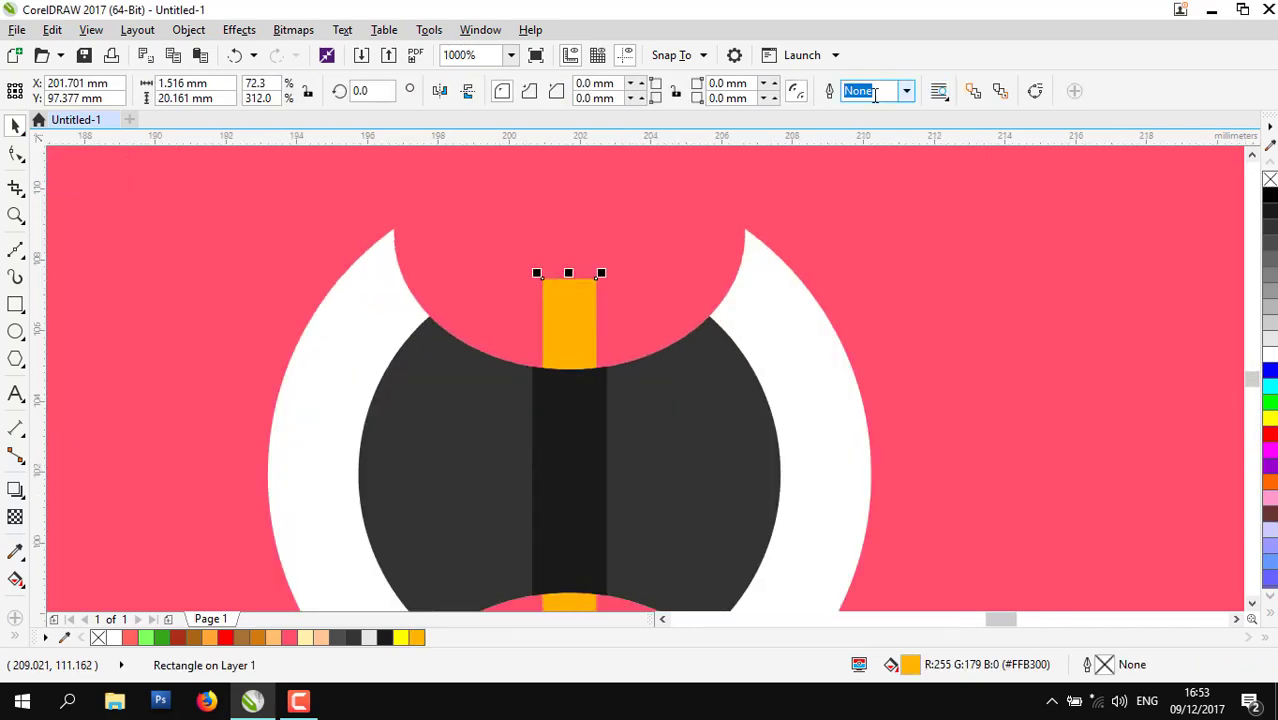
left_click(1035, 91)
scroll(555, 281, "up", 2)
left_click(15, 153)
double_click(614, 265)
left_click_drag(614, 265, 614, 191)
scroll(522, 294, "down", 1)
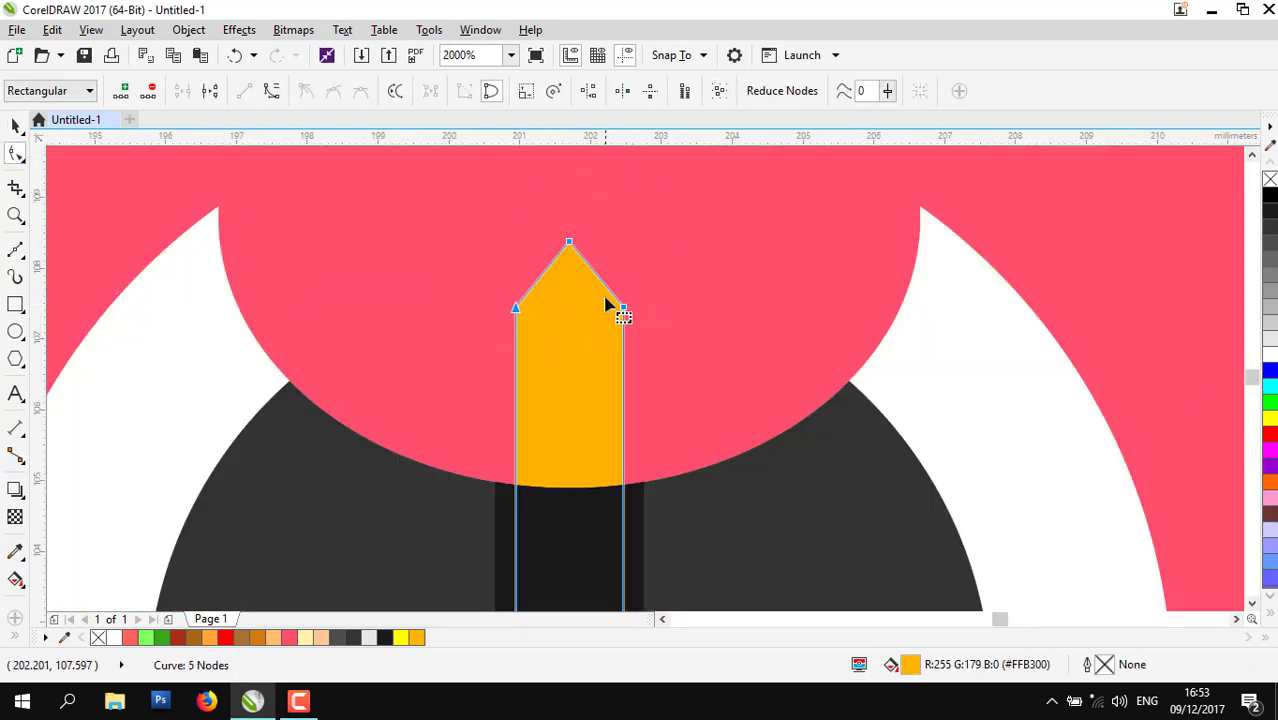
- Lower the handle's upper corner nodes to just above the band and bring the tip down to form a narrow spike
key("Delete")
key("ctrl+z")
left_click_drag(622, 307, 622, 450)
left_click_drag(569, 242, 569, 302)
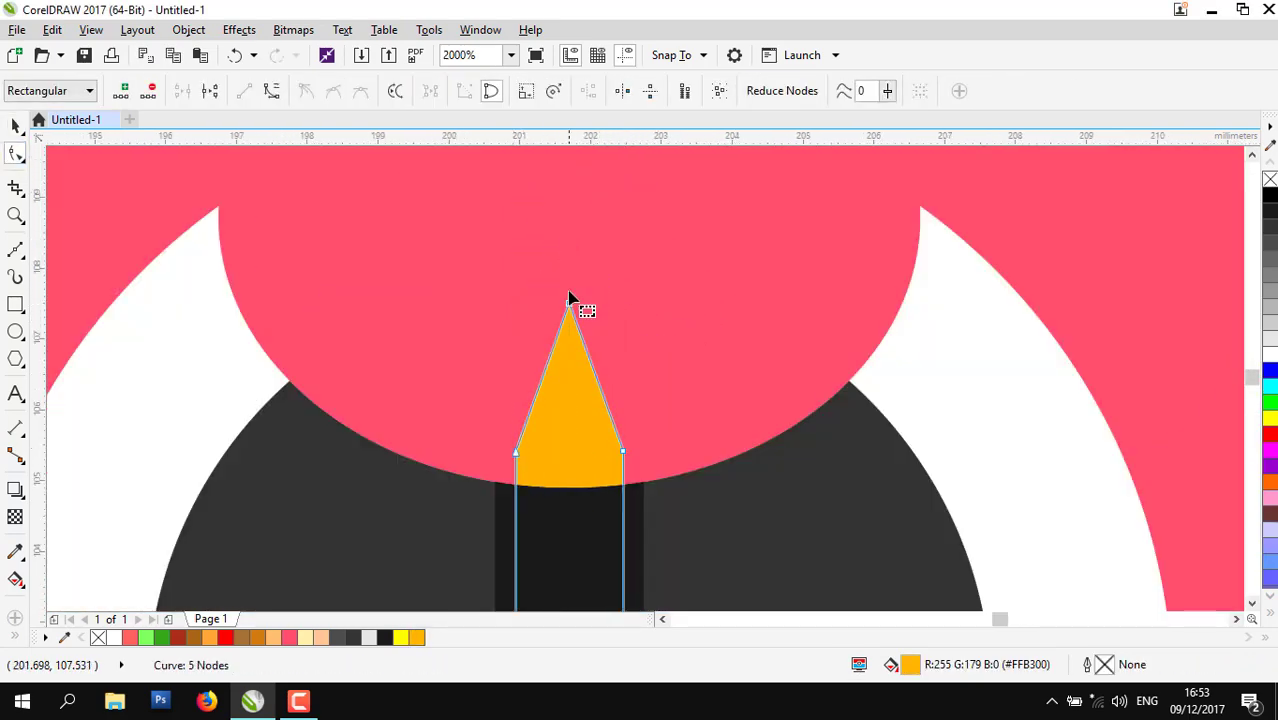
- Add nodes to the handle's bottom end, pulling it down to a point and notching its right edge
scroll(569, 296, "down", 3)
scroll(560, 470, "up", 2)
scroll(516, 439, "up", 1)
double_click(568, 368)
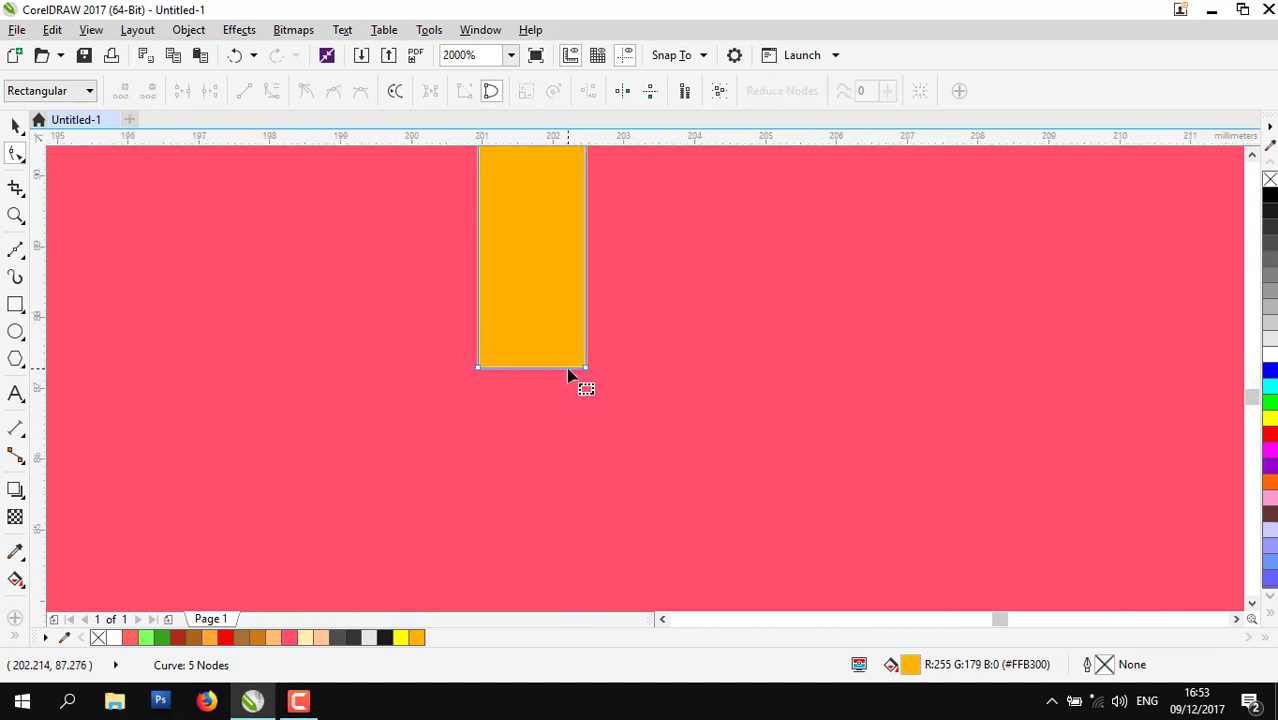
scroll(568, 368, "down", 1)
left_click_drag(568, 368, 569, 414)
scroll(569, 414, "up", 2)
double_click(586, 352)
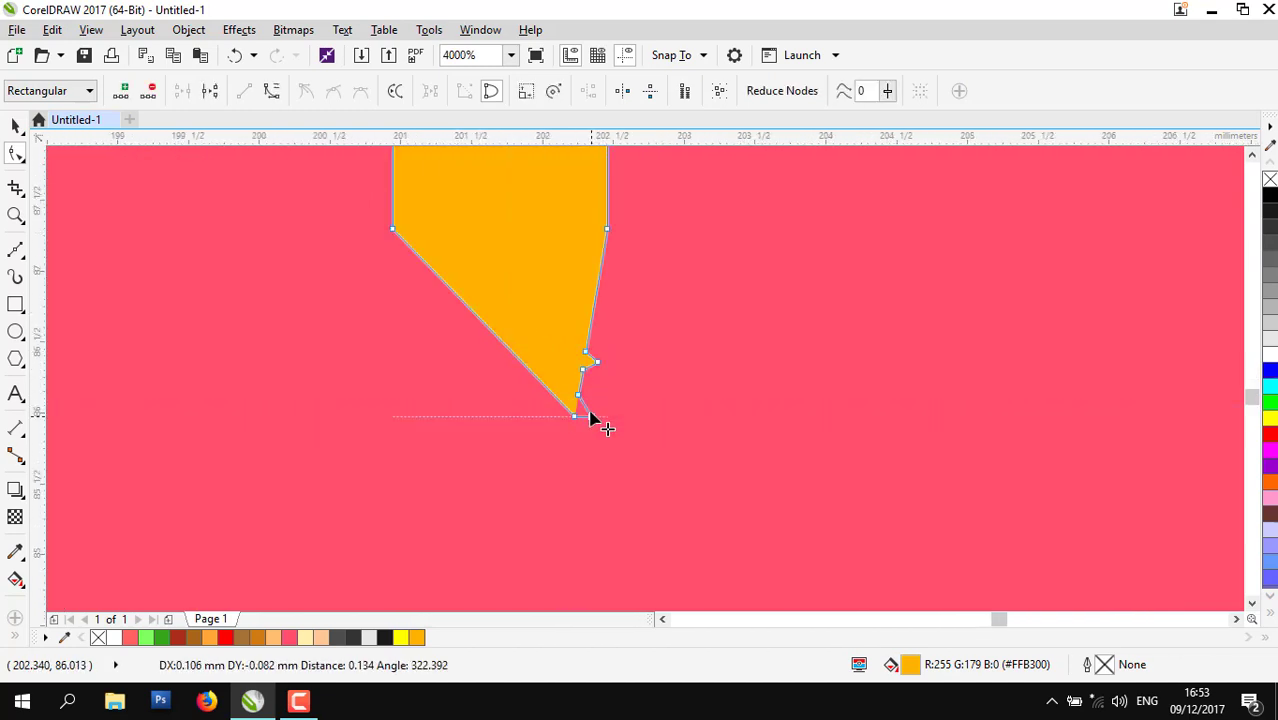
- Add nodes along the axe handle's lower left edge and pull them outward to form two claw-like prongs
scroll(534, 333, "down", 1)
double_click(524, 343)
left_click_drag(524, 343, 421, 393)
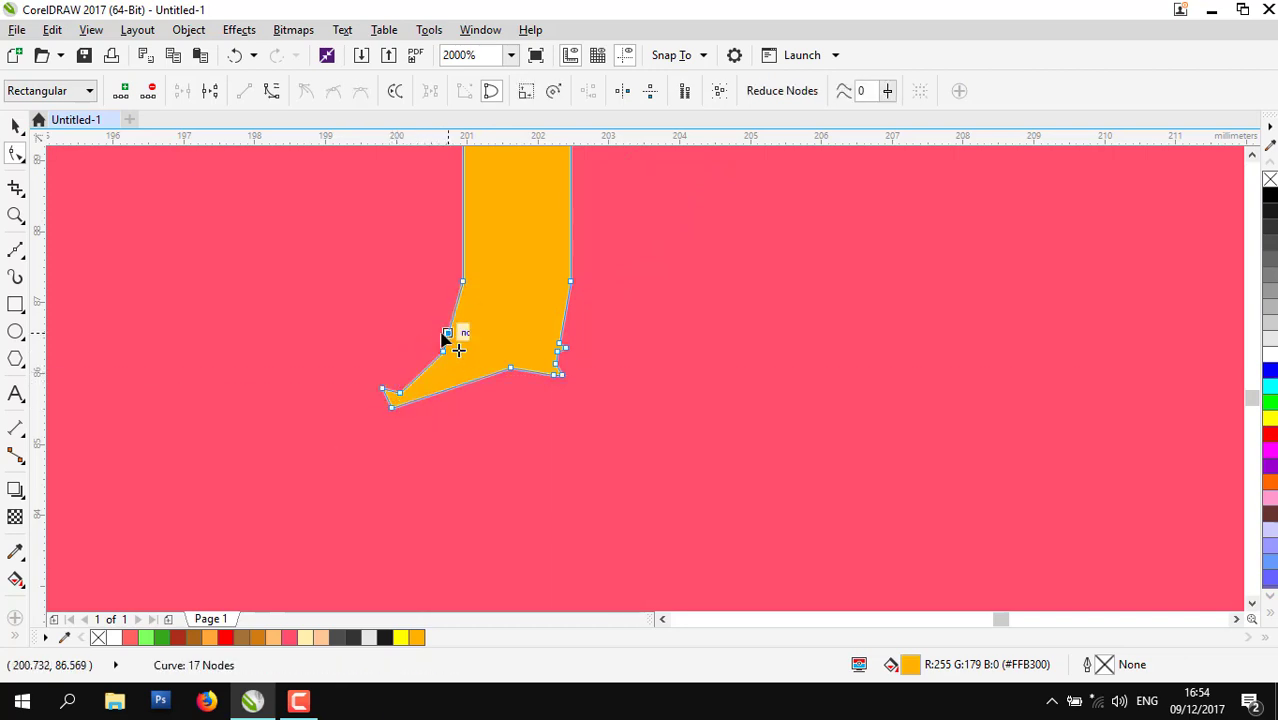
double_click(442, 334)
scroll(448, 331, "up", 1)
left_click_drag(432, 315, 343, 369)
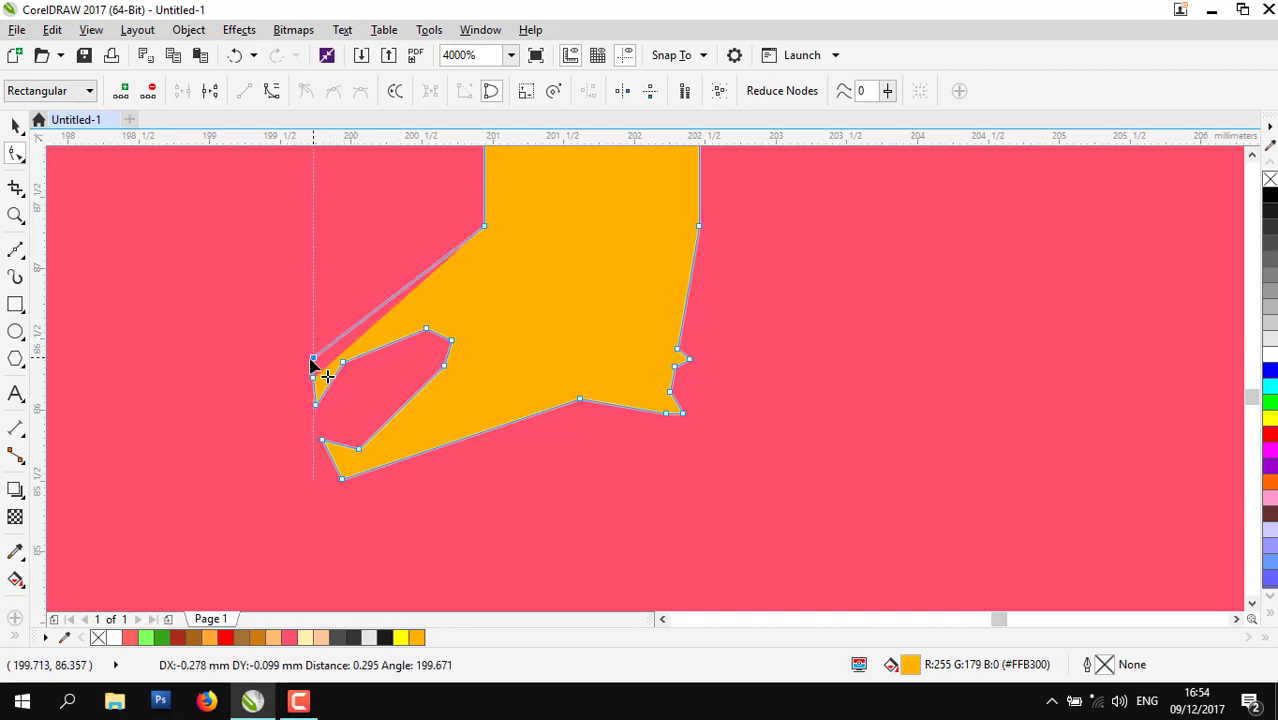
scroll(313, 368, "down", 3)
key("space")
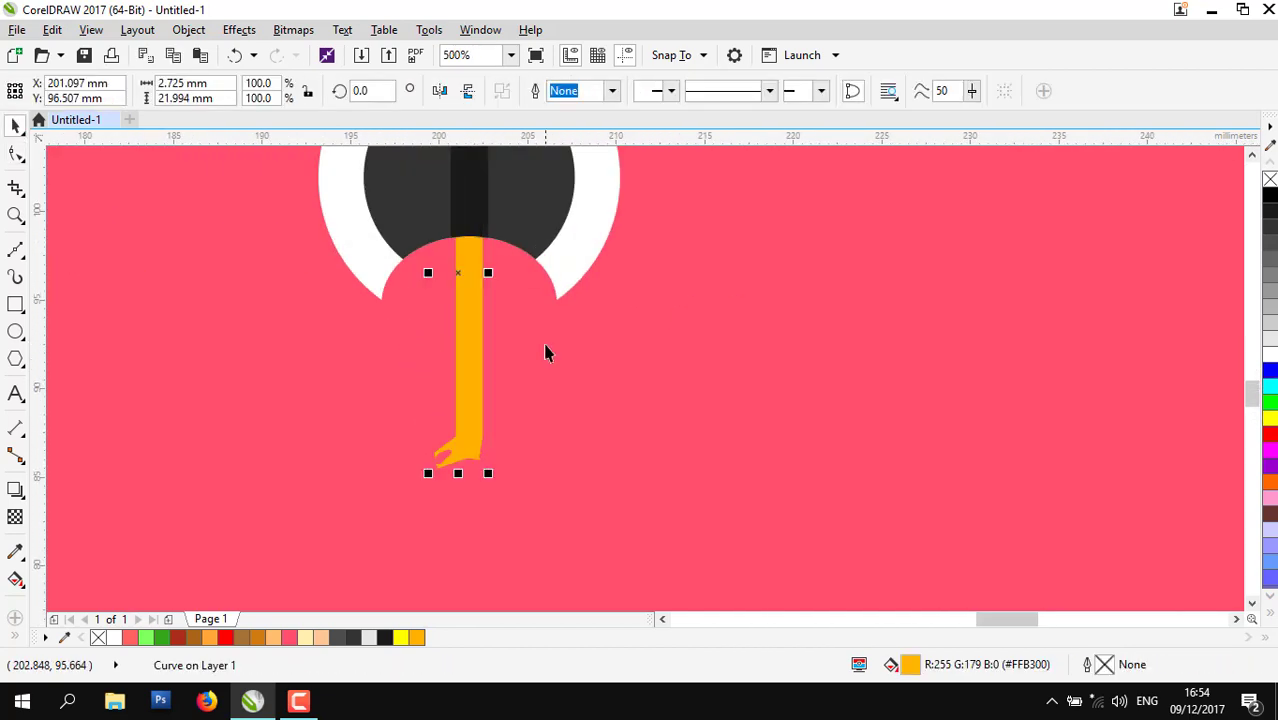
- Group all parts of the axe, including blades, band and orange handle, into one object
left_click(545, 347)
scroll(484, 390, "up", 1)
left_click(15, 304)
scroll(357, 321, "down", 2)
scroll(371, 214, "up", 1)
left_click(15, 125)
scroll(510, 370, "down", 1)
left_click_drag(605, 470, 345, 180)
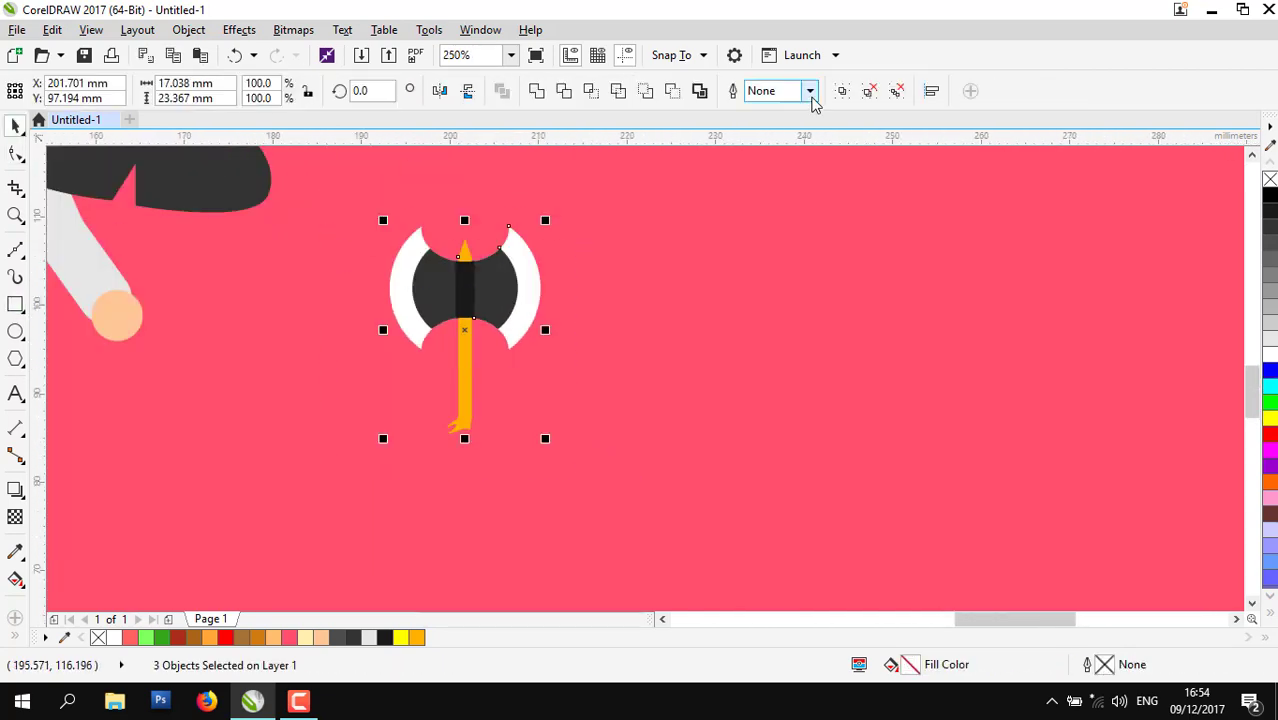
left_click(842, 91)
- Rotate the grouped axe diagonally and move it into the hand of the character's light grey arm
scroll(814, 310, "down", 1)
left_click(641, 313)
left_click_drag(690, 380, 643, 399)
left_click_drag(625, 331, 467, 306)
scroll(441, 330, "up", 1)
left_click(661, 428)
scroll(661, 428, "down", 2)
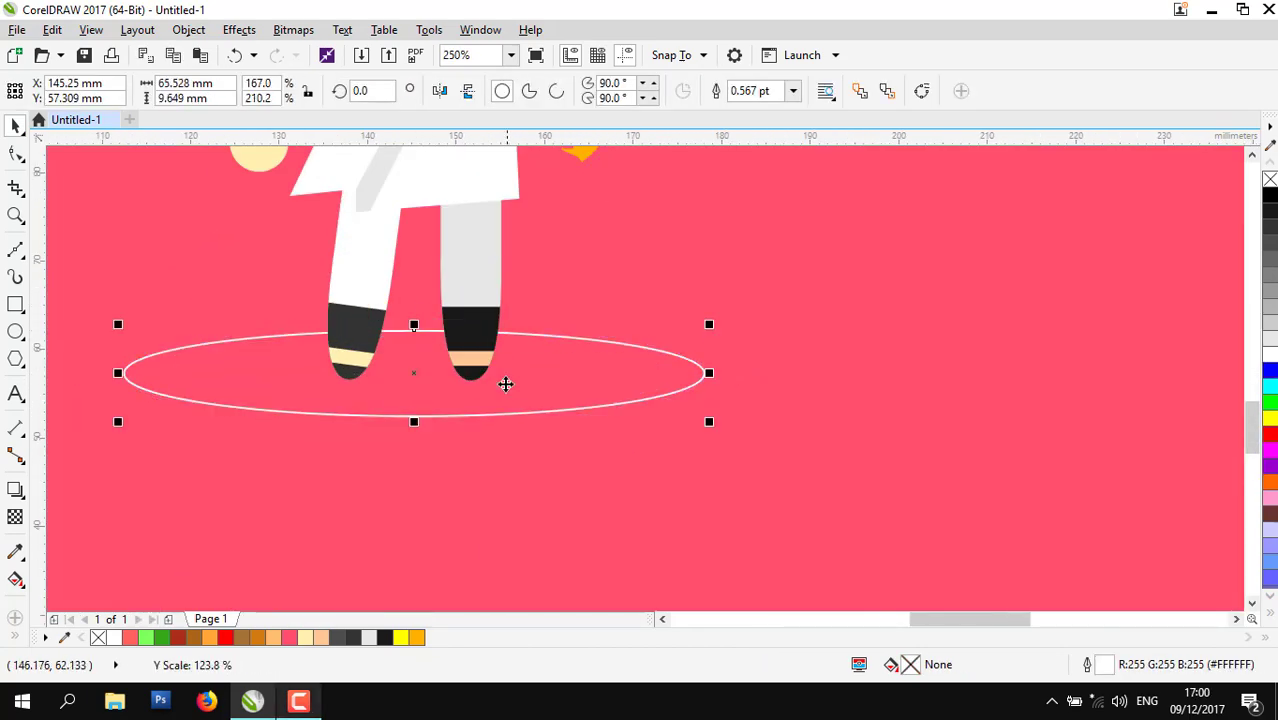
- Draw a closed curved splash outline rising from the white ellipse's upper edge, just right of the feet
scroll(505, 379, "up", 1)
key("F10")
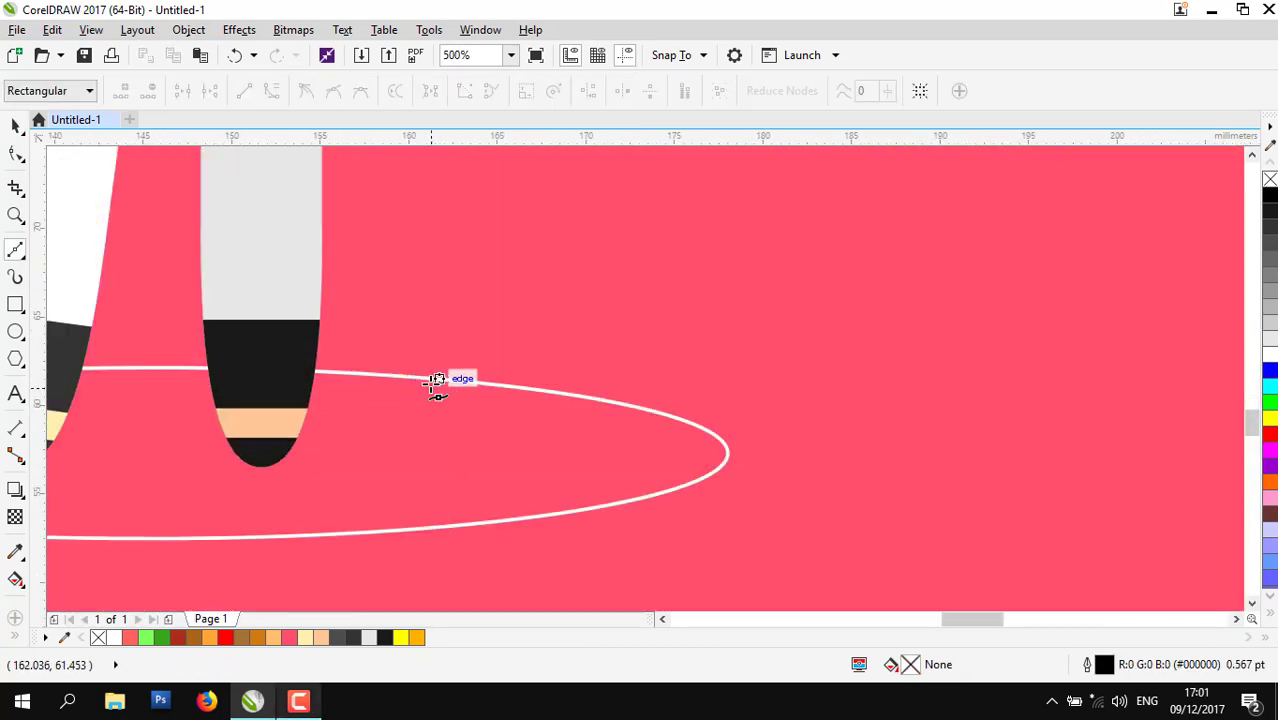
left_click(418, 376)
left_click_drag(429, 342, 441, 343)
left_click(458, 353)
left_click_drag(553, 234, 578, 240)
left_click_drag(555, 407, 528, 490)
key("ctrl+z")
left_click_drag(553, 370, 527, 480)
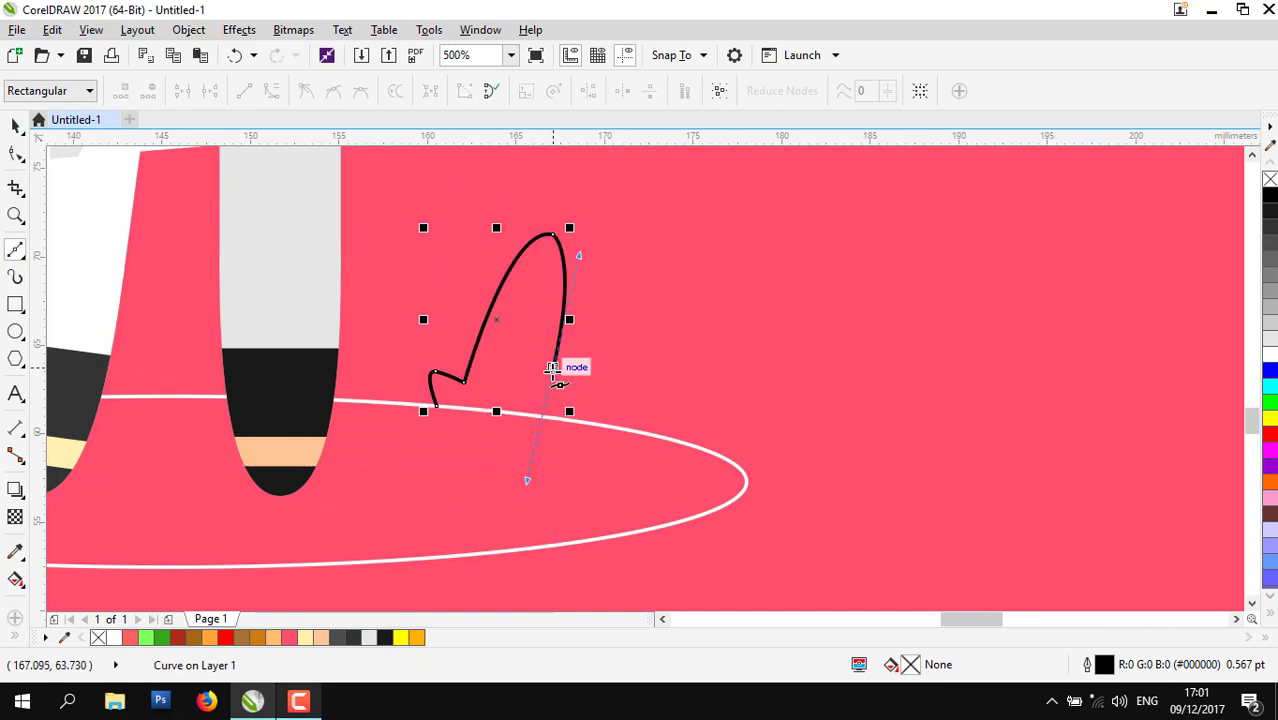
left_click_drag(437, 408, 424, 378)
- Trim the splash outline along the ellipse, fill it white and remove its outline
key("space")
left_click(547, 416)
left_click(552, 394, "shift")
left_click(623, 91)
left_click(1270, 354)
right_click(1270, 179)
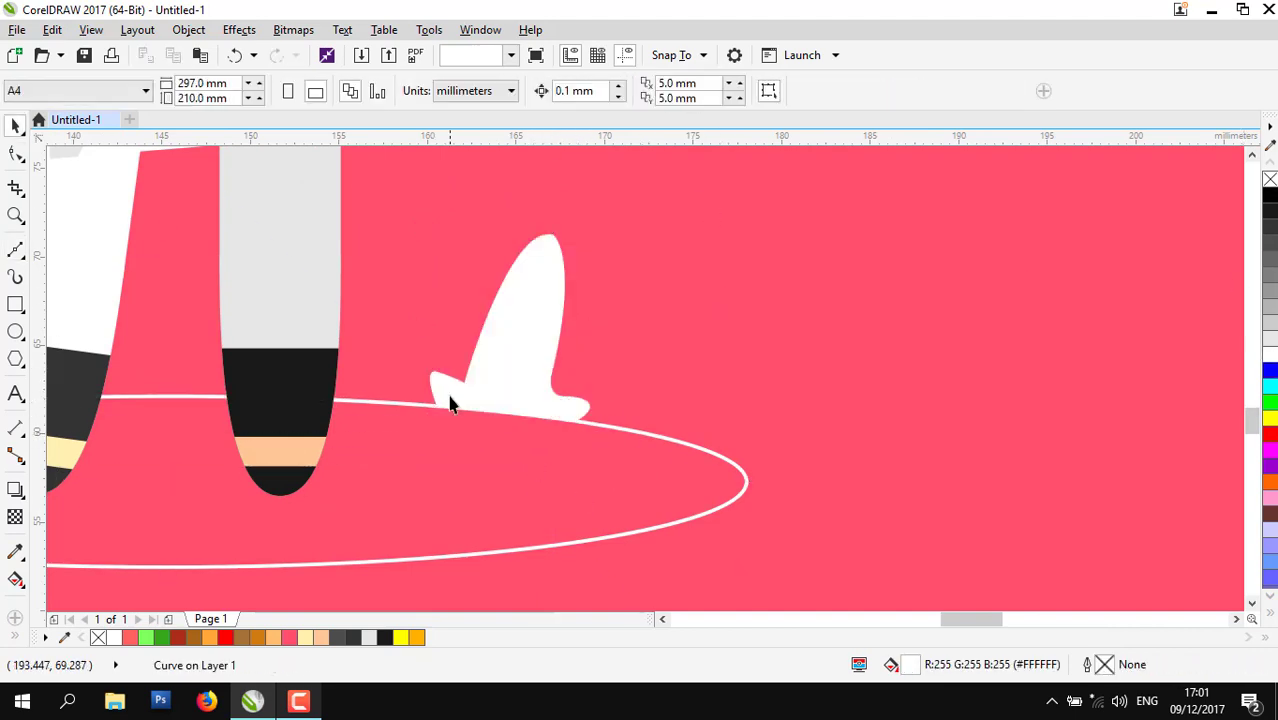
- Draw a larger closed splash outline with pointed peaks around the ellipse's right end, continuing along its lower edge
scroll(448, 402, "down", 1)
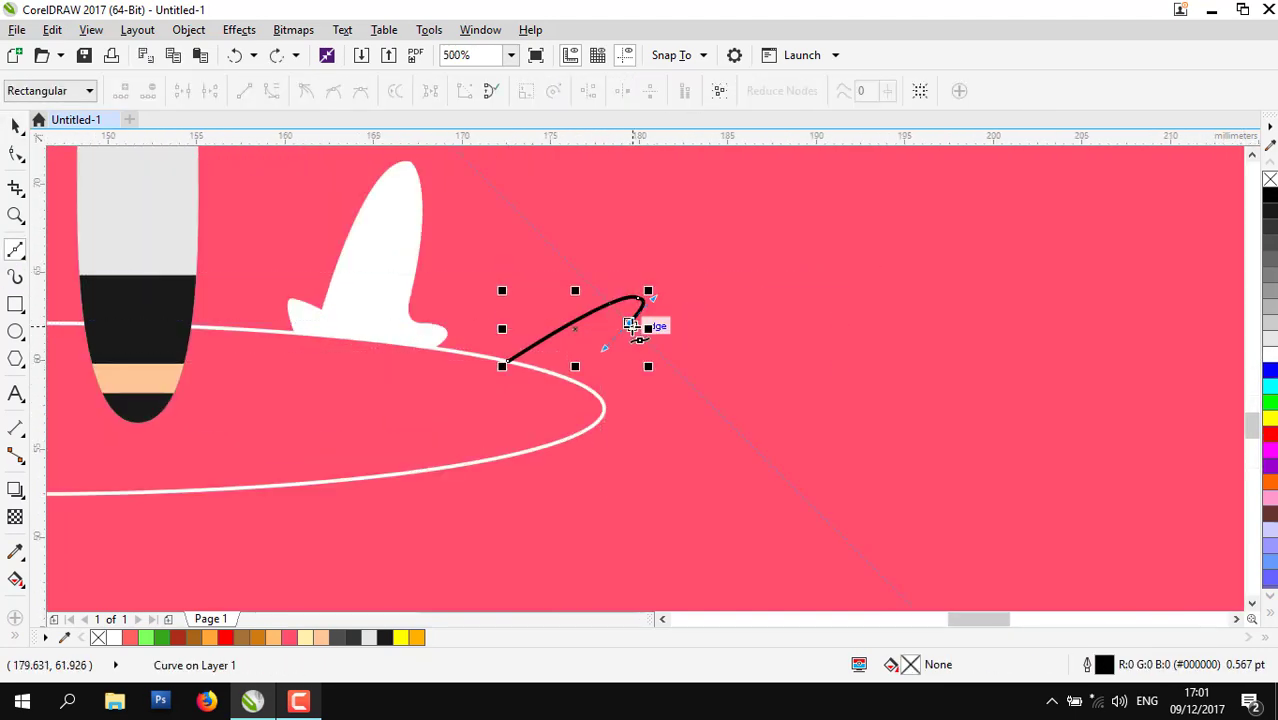
left_click_drag(448, 482, 420, 494)
left_click_drag(484, 457, 434, 459)
left_click_drag(283, 440, 316, 442)
left_click(539, 394)
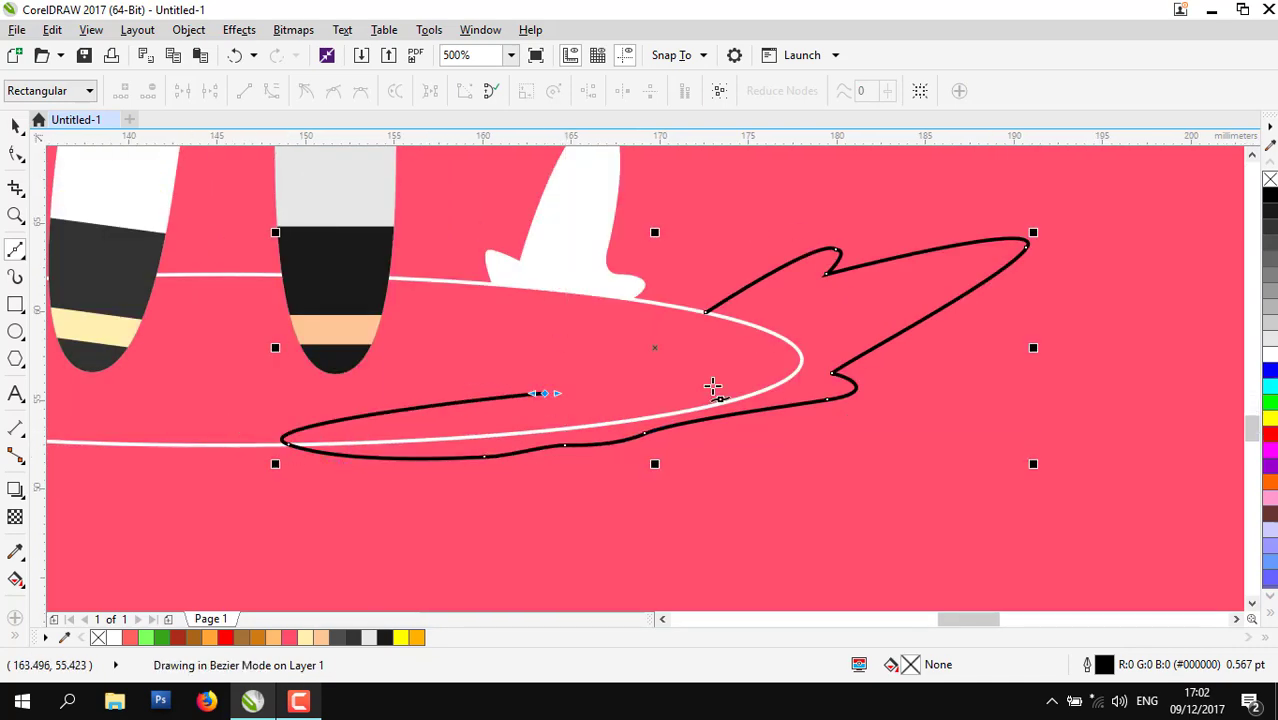
left_click(719, 385)
left_click(706, 312)
- Trim the larger right-hand splash along the ellipse, fill it white and remove its outline
key("space")
left_click(623, 91)
left_click(1270, 354)
right_click(1270, 179)
scroll(622, 409, "down", 2)
left_click(425, 422)
key("Escape")
scroll(606, 427, "down", 1)
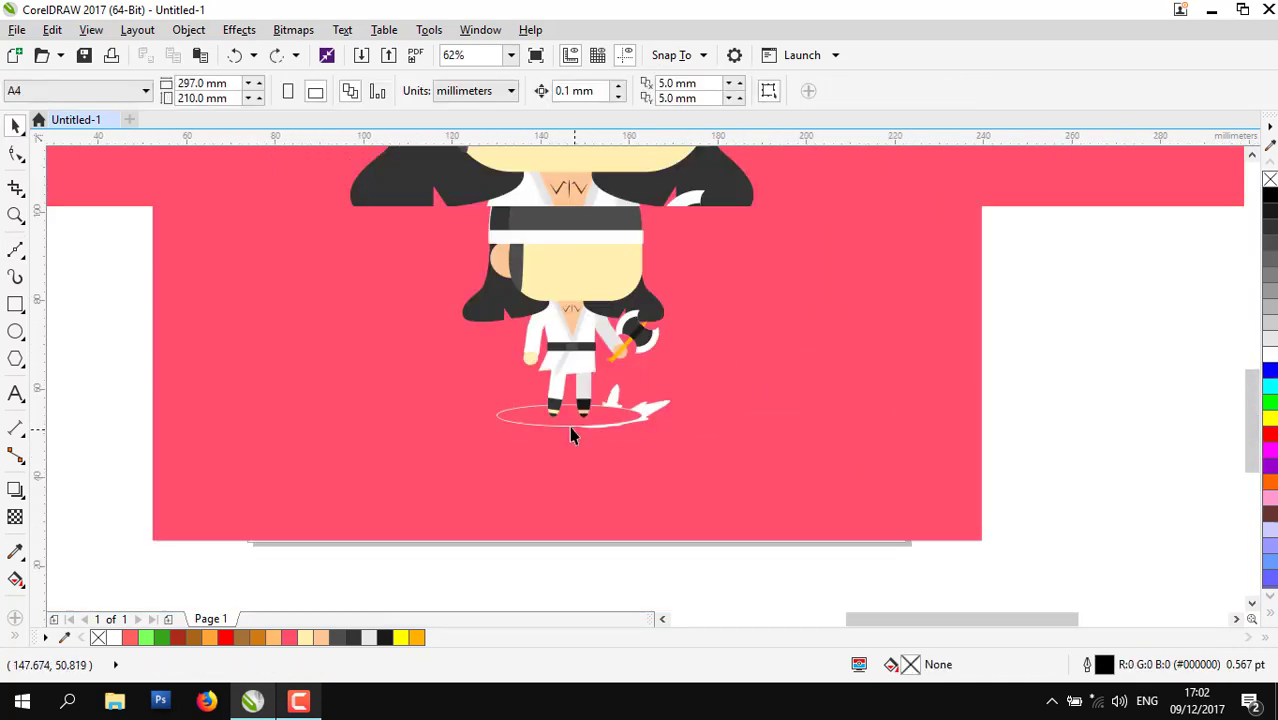
- Draw a thin, slightly wavy closed curve about 20 mm by 1 mm along the ellipse's lower edge beneath the feet
scroll(578, 418, "up", 3)
key("space")
left_click(747, 366)
left_click_drag(780, 482, 652, 486)
- Trim the thin wavy strip along the ellipse, fill it white and remove its outline
key("space")
left_click(78, 448)
left_click(807, 463, "shift")
left_click(623, 91)
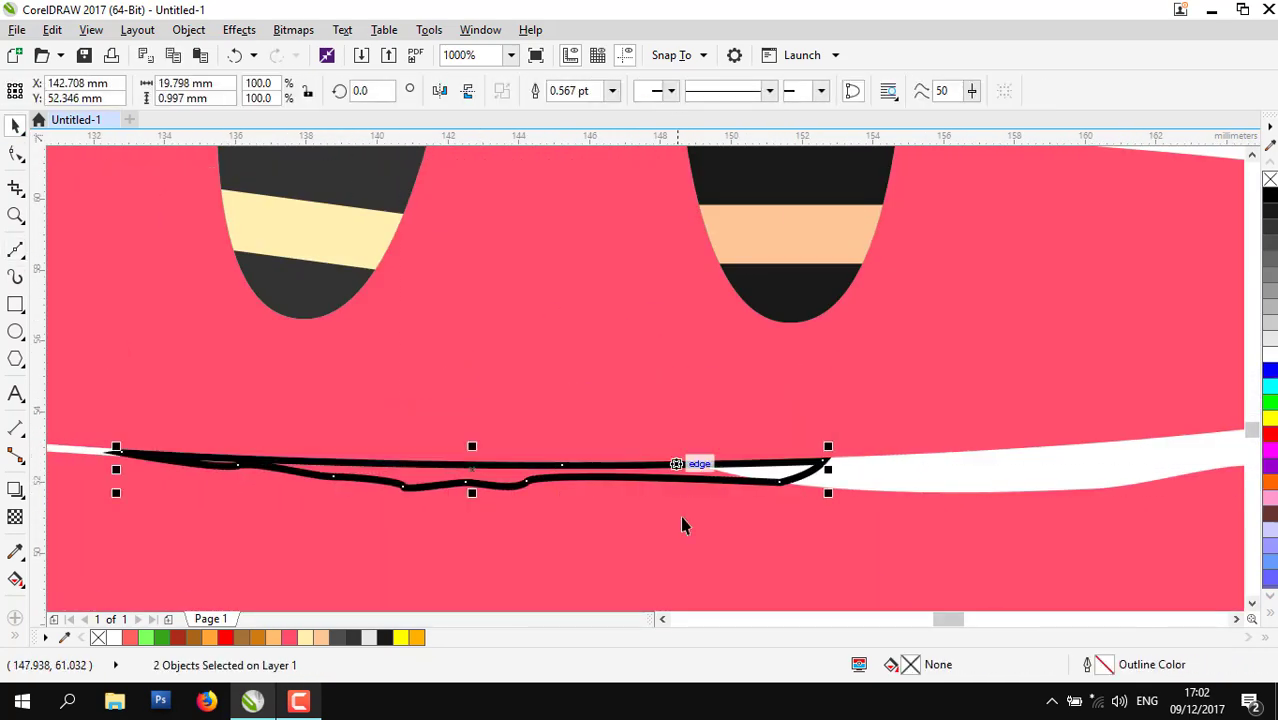
left_click(1270, 354)
right_click(1270, 179)
scroll(775, 388, "up", 1)
left_click(653, 333)
key("space")
key("Delete")
scroll(768, 275, "down", 2)
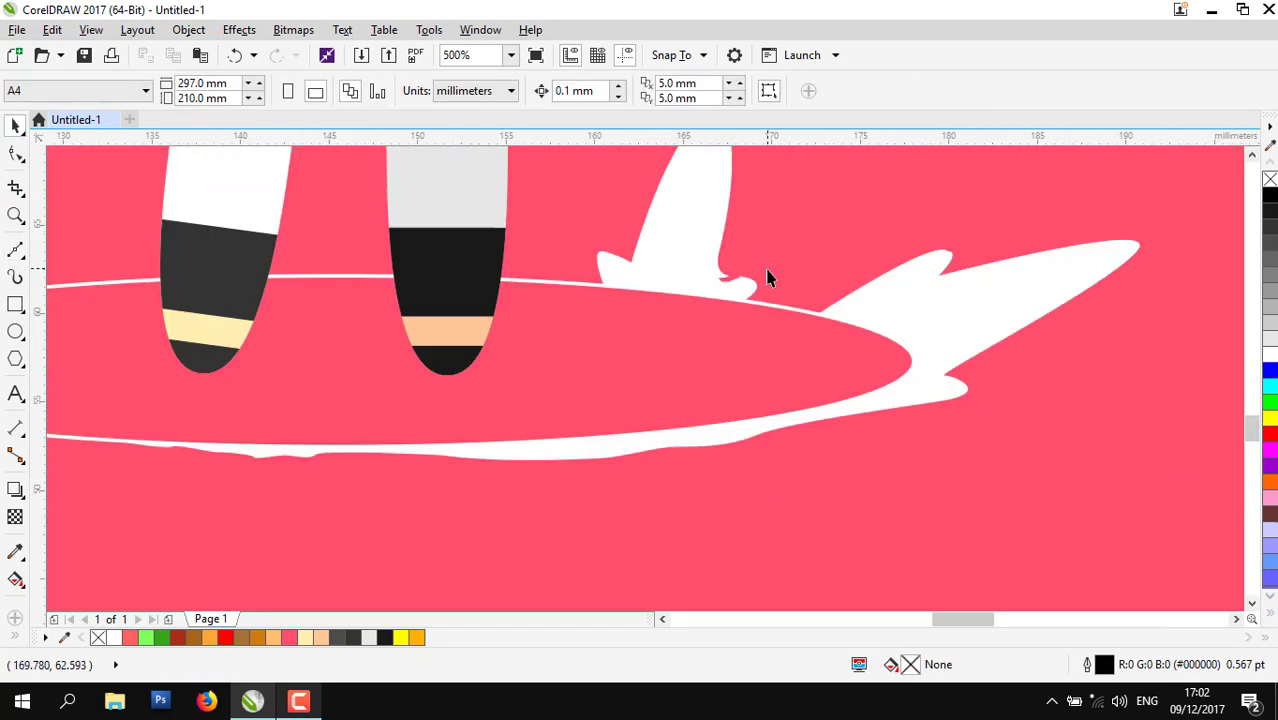
- Adjust the nodes and curve handles at the small splash's lower right base to smooth its notched lobe
scroll(866, 302, "up", 1)
double_click(864, 300)
left_click_drag(773, 319, 739, 315)
left_click_drag(868, 246, 880, 268)
scroll(880, 270, "down", 1)
scroll(743, 247, "up", 1)
left_click(745, 275)
scroll(639, 257, "down", 2)
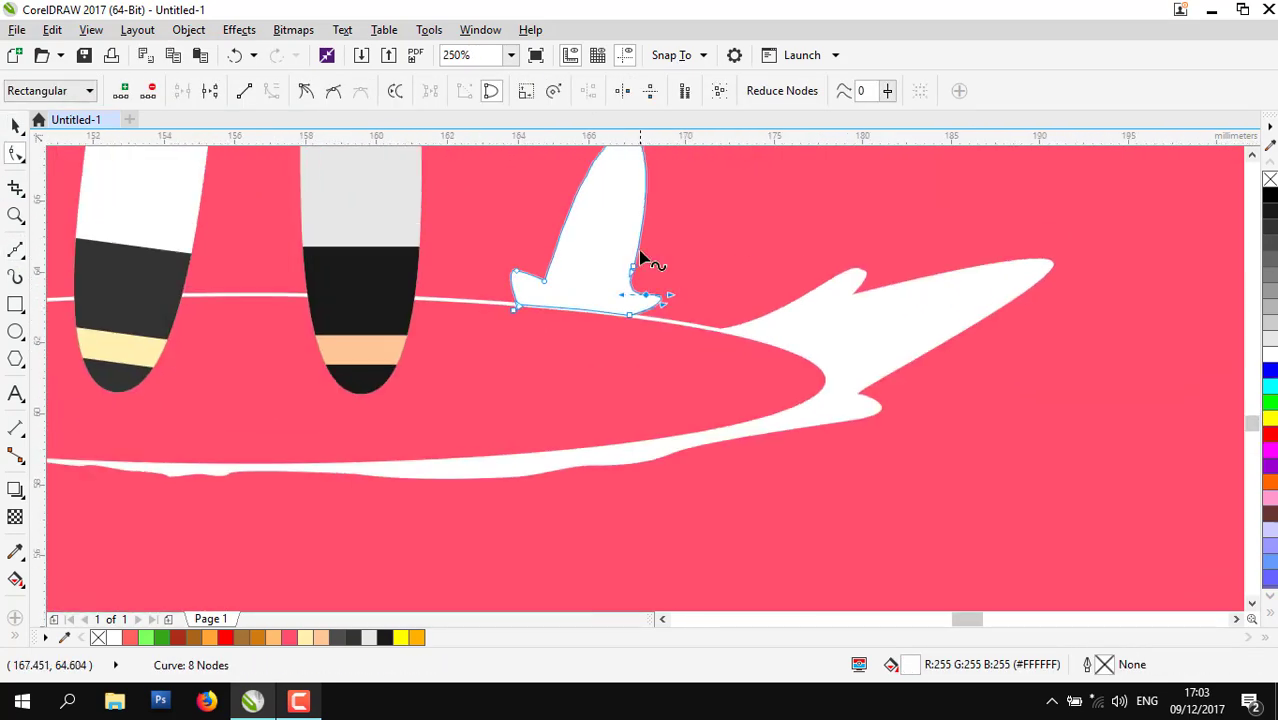
- Reshape the small splash's rounded top into a narrow point by adding and moving nodes
scroll(631, 170, "up", 2)
left_click_drag(637, 271, 659, 270)
double_click(598, 310)
scroll(605, 308, "up", 1)
left_click_drag(600, 303, 608, 308)
scroll(612, 317, "down", 3)
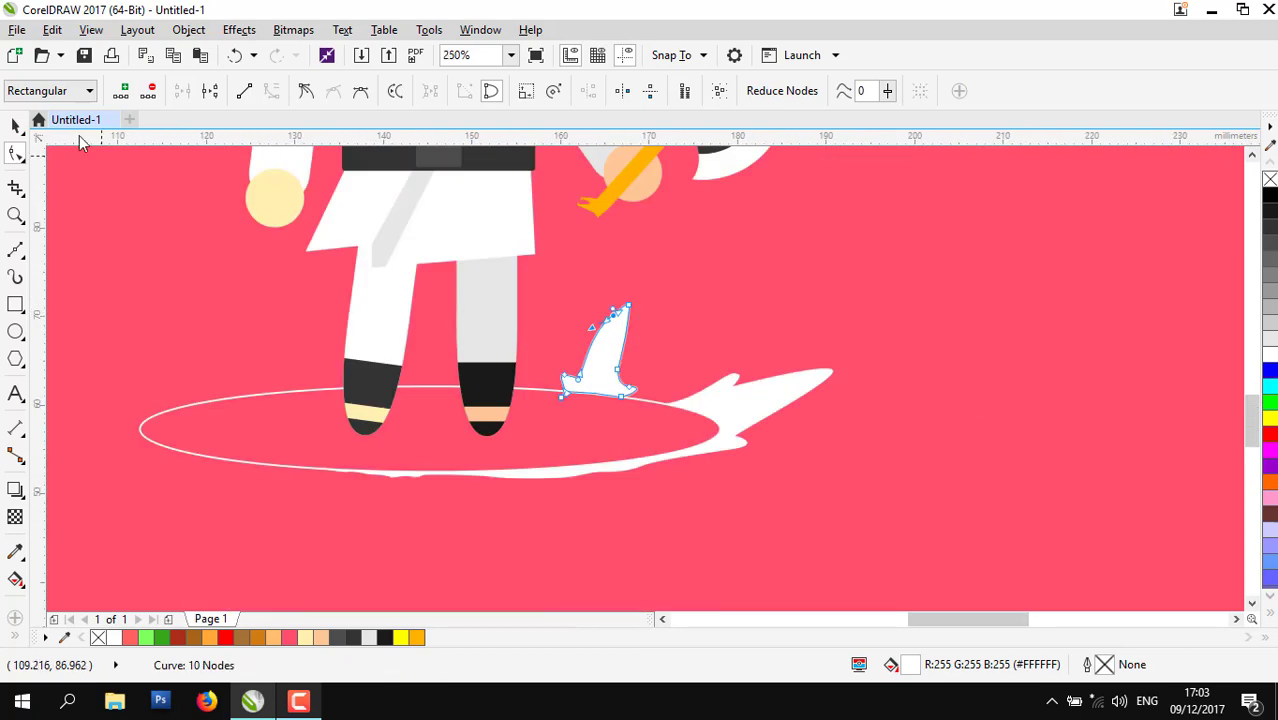
- Tilt the small white splash so its tip leans further to the right
left_click(15, 126)
double_click(530, 314)
left_click_drag(576, 246, 598, 266)
scroll(701, 280, "down", 2)
left_click(755, 272)
- Start a jagged Bezier outline on the ellipse's upper edge beside the left foot, running leftward with curved notches
left_click(15, 250)
scroll(470, 274, "up", 2)
scroll(647, 437, "up", 1)
left_click(679, 434)
left_click_drag(533, 367, 519, 378)
left_click(566, 400)
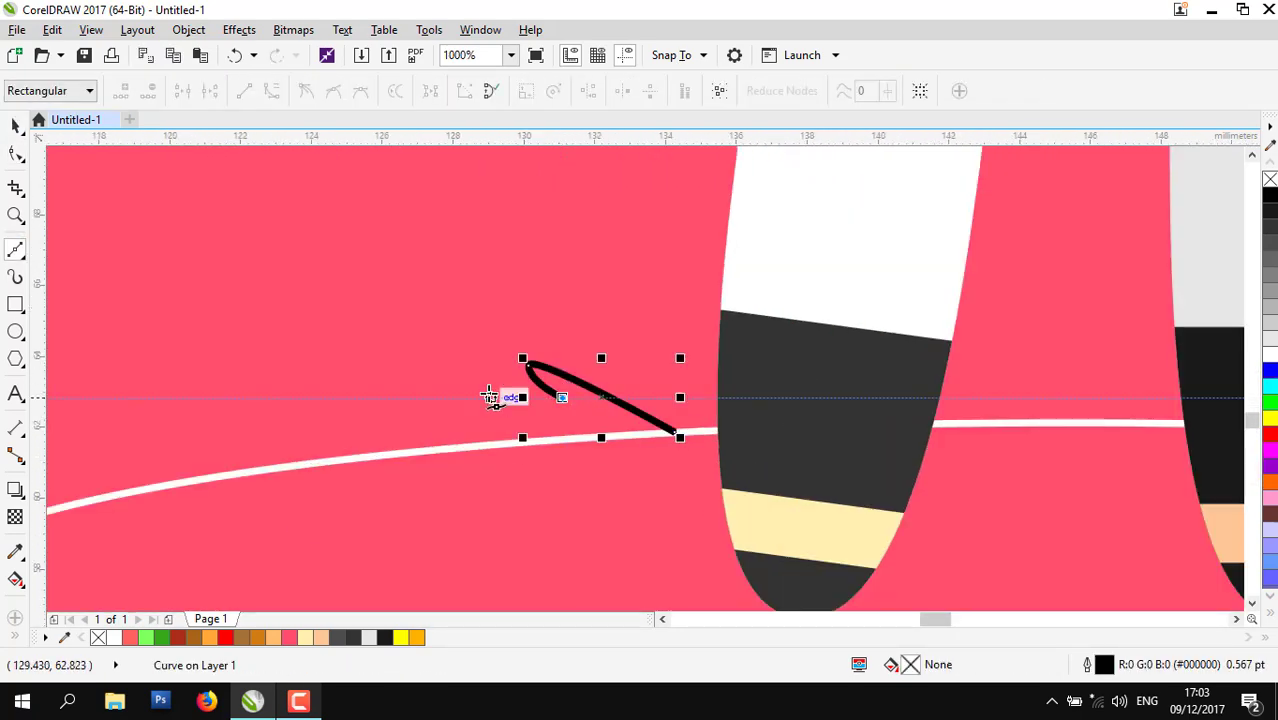
left_click_drag(272, 352, 224, 360)
left_click_drag(471, 344, 458, 366)
scroll(460, 370, "down", 1)
scroll(365, 262, "up", 2)
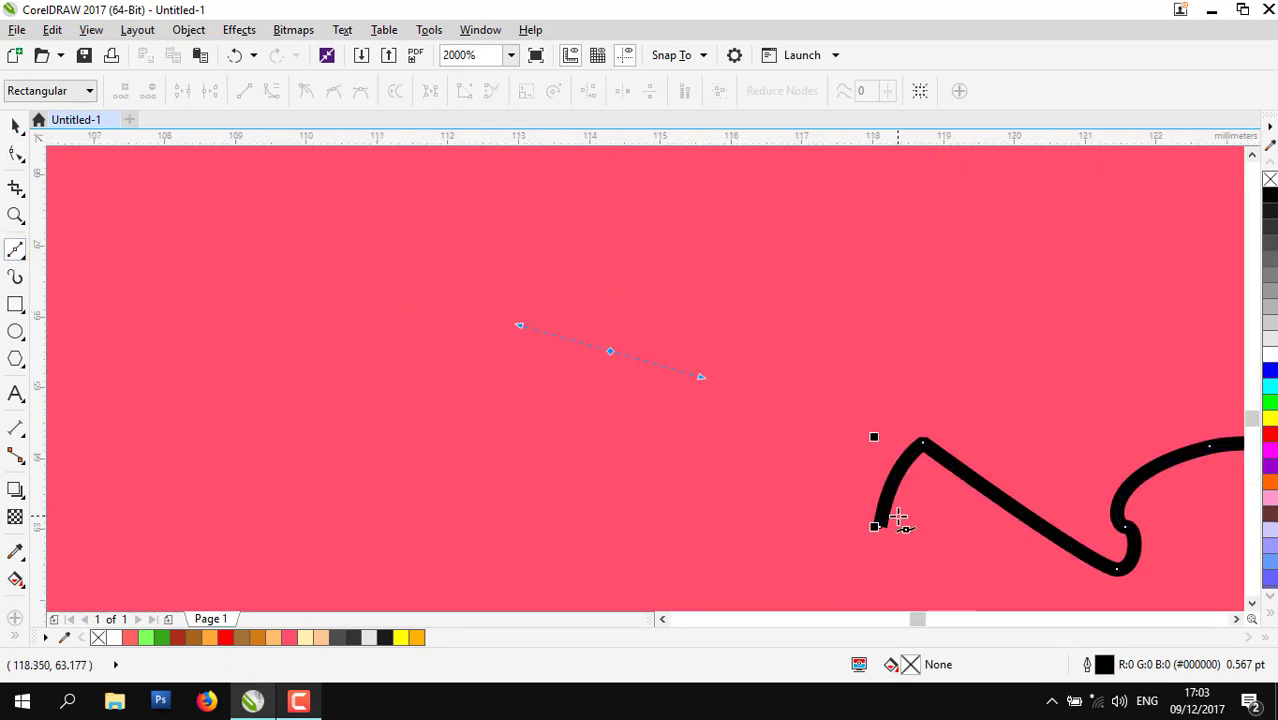
- Extend the jagged outline up to a tall peak beyond the ellipse's left end and close it back at its start
scroll(690, 400, "down", 1)
left_click(383, 257)
left_click_drag(384, 277, 384, 290)
scroll(300, 238, "down", 1)
scroll(324, 238, "up", 1)
left_click(263, 253)
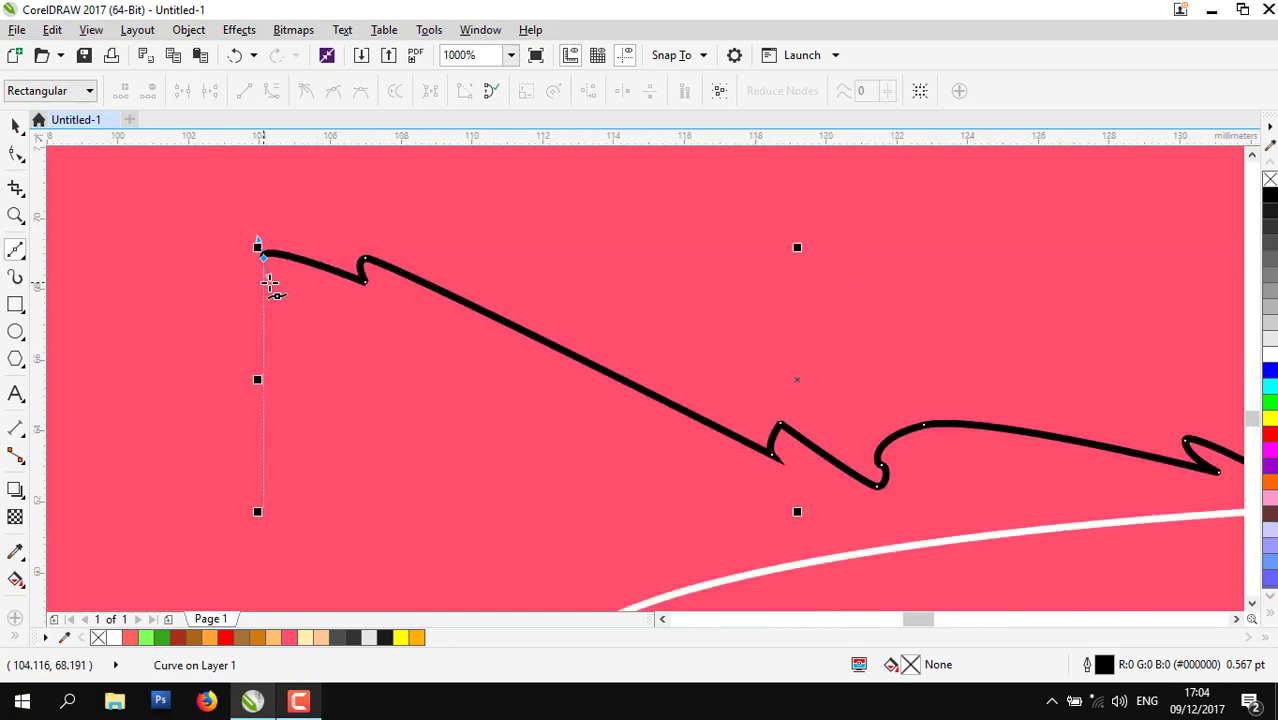
scroll(265, 280, "down", 1)
scroll(362, 436, "up", 1)
left_click(376, 404)
left_click(495, 558)
scroll(447, 468, "down", 1)
left_click(839, 408)
scroll(108, 354, "down", 1)
- Trim the left splash along the ellipse, fill it white without an outline, and remove the ellipse
left_click(15, 126)
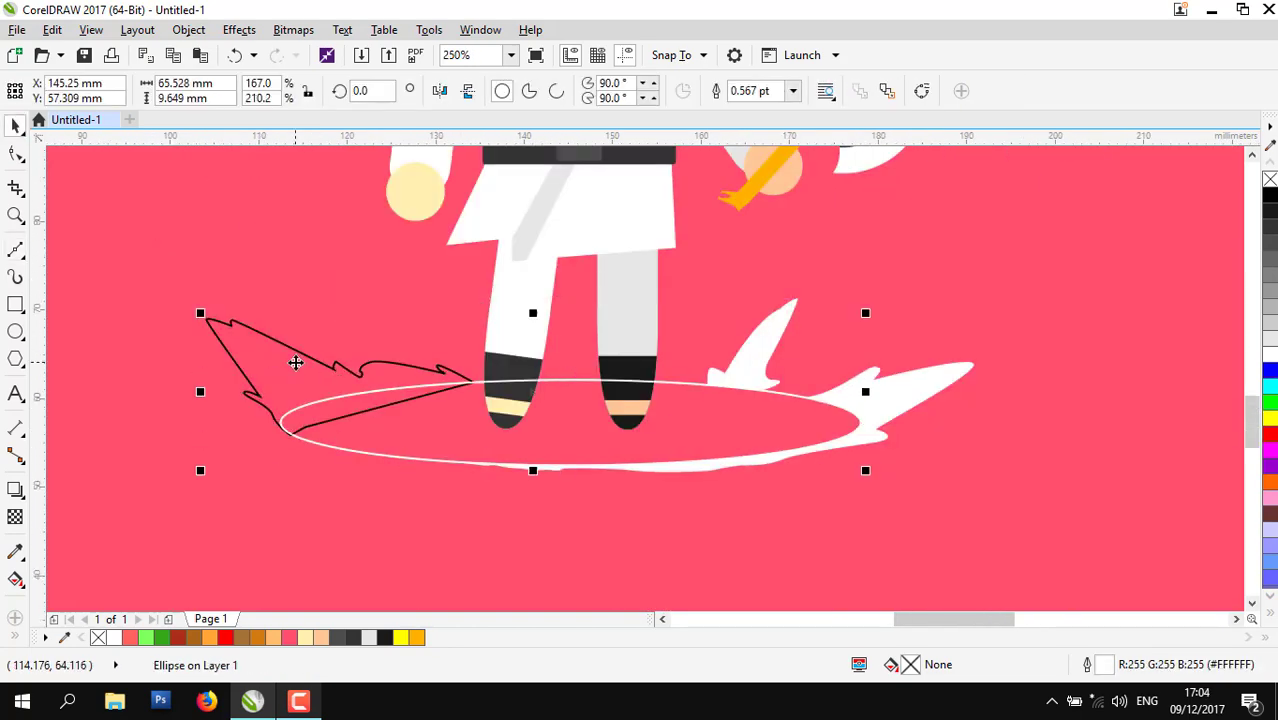
left_click(1270, 354)
right_click(1270, 179)
scroll(698, 429, "down", 2)
scroll(745, 453, "up", 1)
scroll(590, 465, "up", 1)
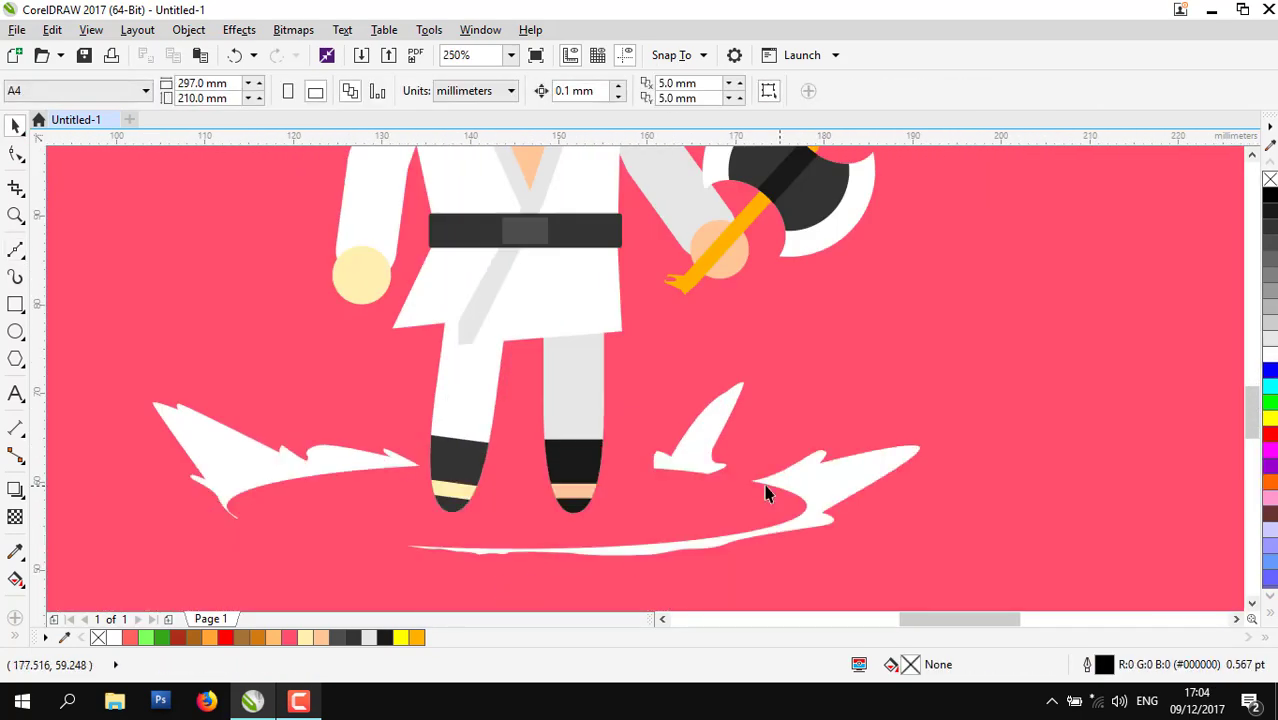
- Try flipping the left leg's slant and adjusting the three parts of the right leg
left_click(488, 500)
left_click_drag(502, 539, 500, 539)
scroll(545, 424, "down", 2)
scroll(565, 425, "up", 2)
left_click(502, 391, "shift")
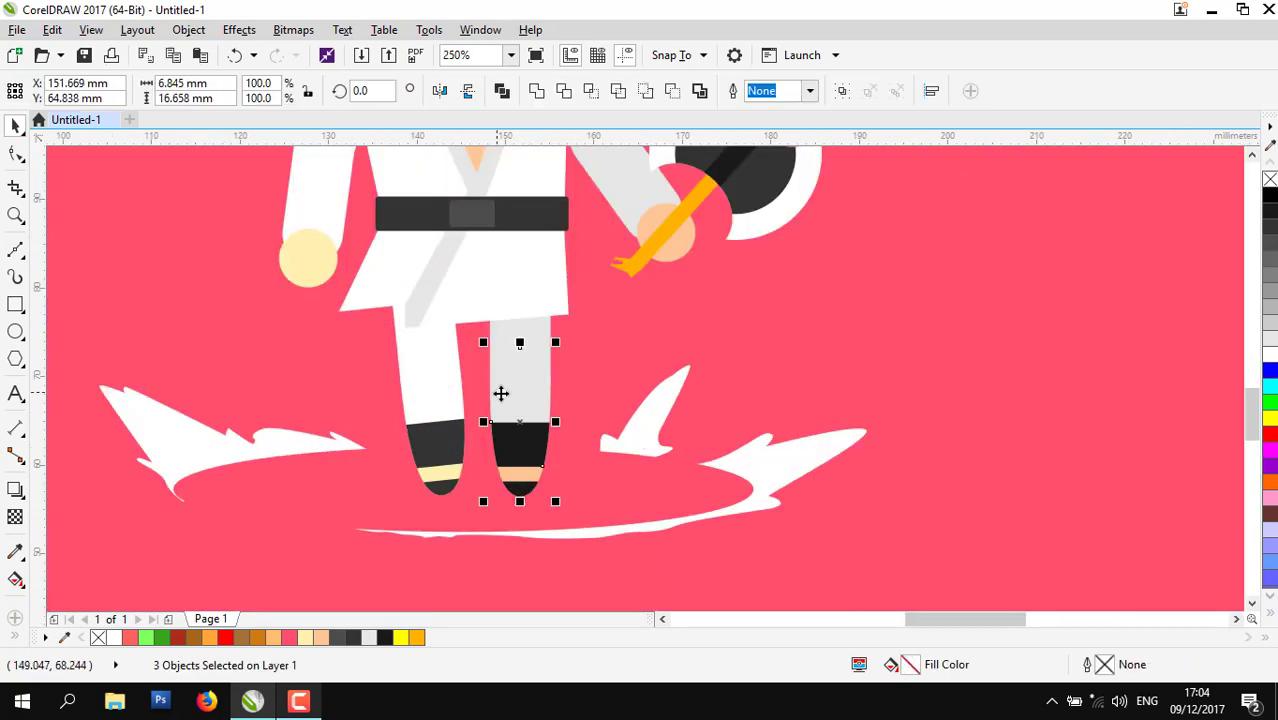
left_click_drag(556, 505, 470, 500)
scroll(416, 410, "down", 2)
key("ctrl+z")
left_click(957, 354)
scroll(405, 416, "up", 2)
scroll(461, 360, "down", 2)
scroll(545, 445, "down", 1)
scroll(513, 350, "up", 1)
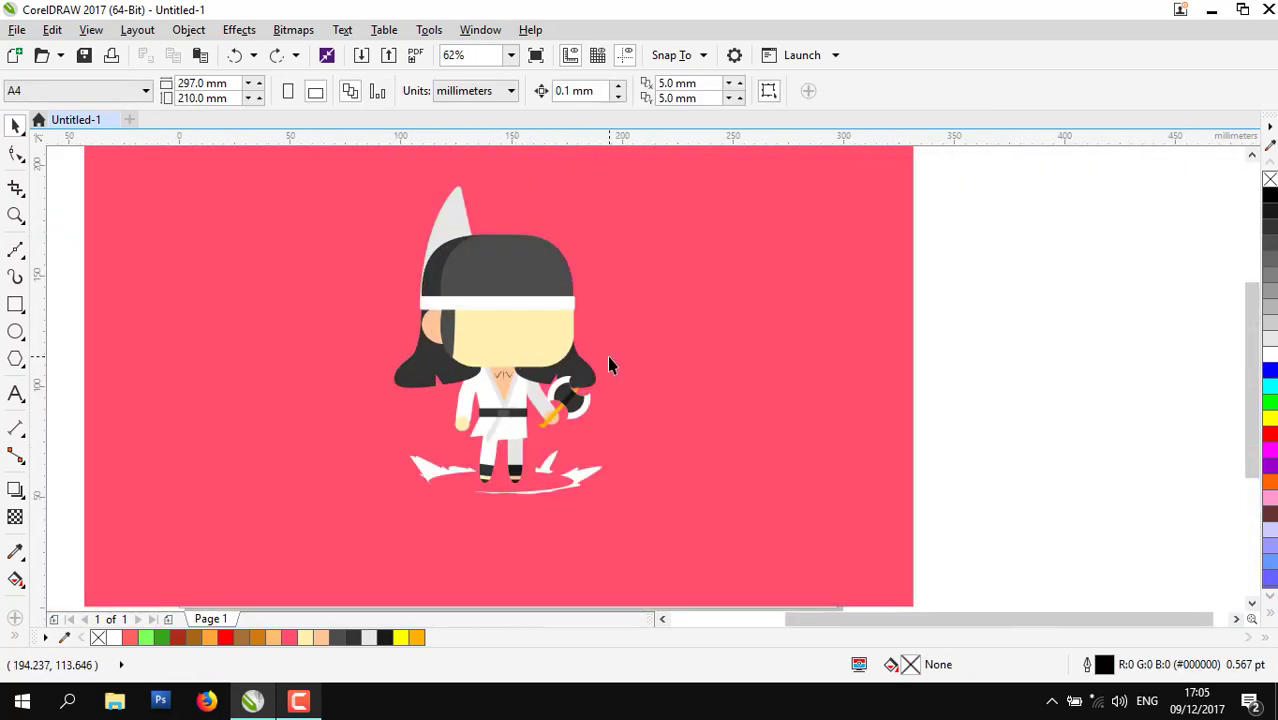